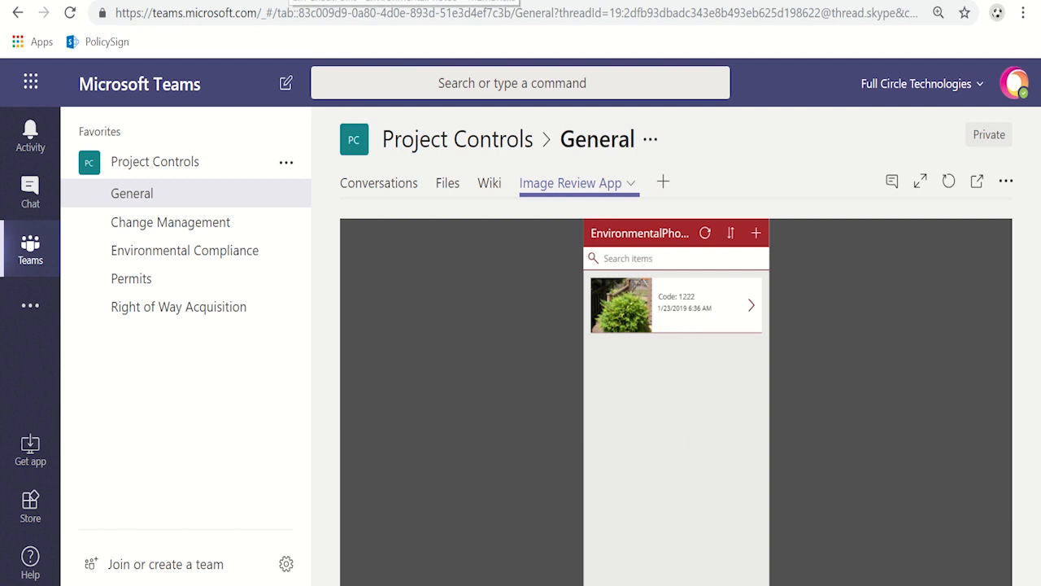
Step: Switch to the CM CheckPoint SharePoint site, examine the columns in the EnvironmentalPhotos library settings, and return to the library
left_click(296, 1)
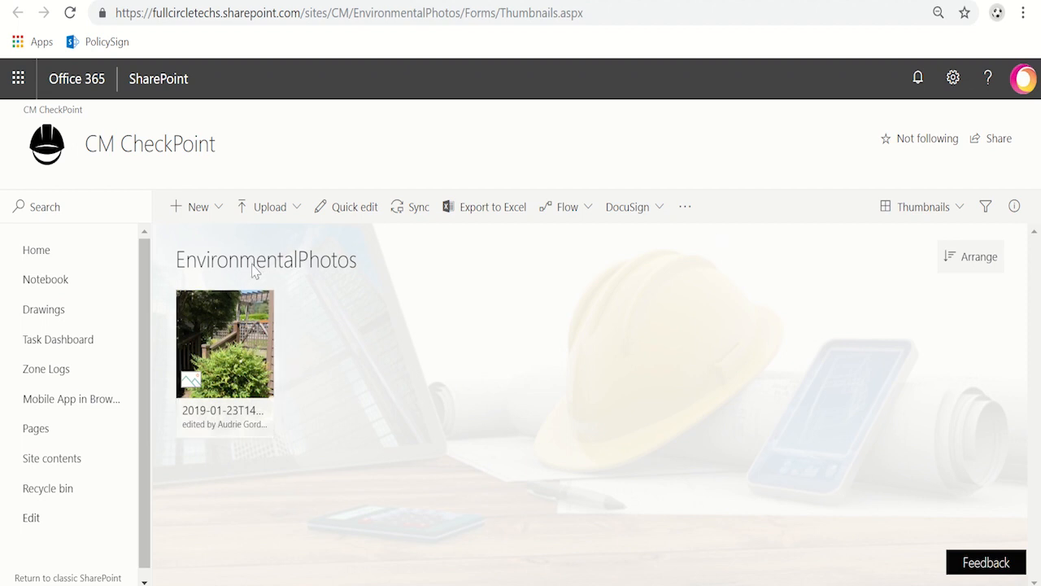
left_click(951, 79)
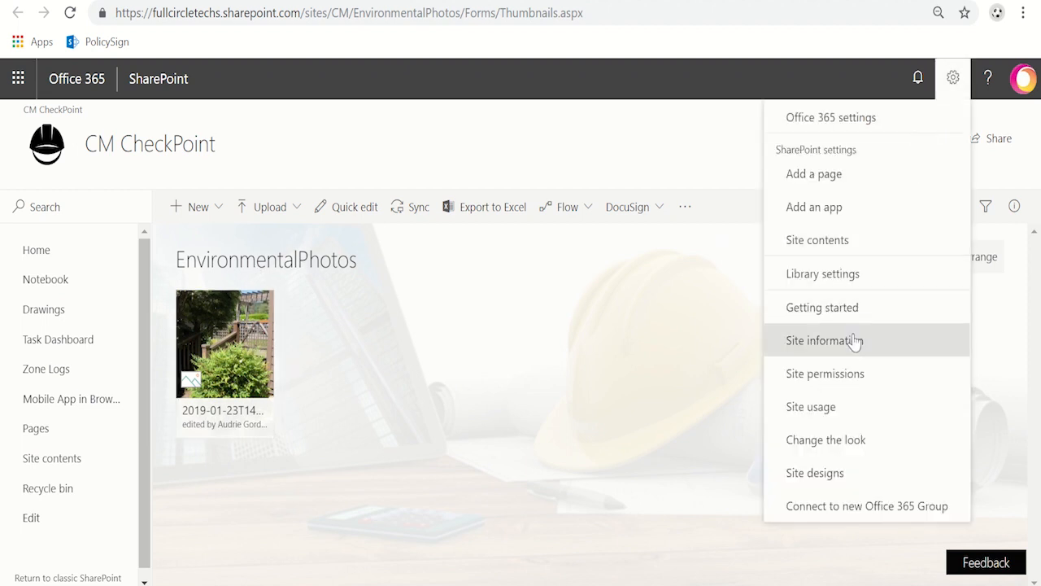
left_click(856, 277)
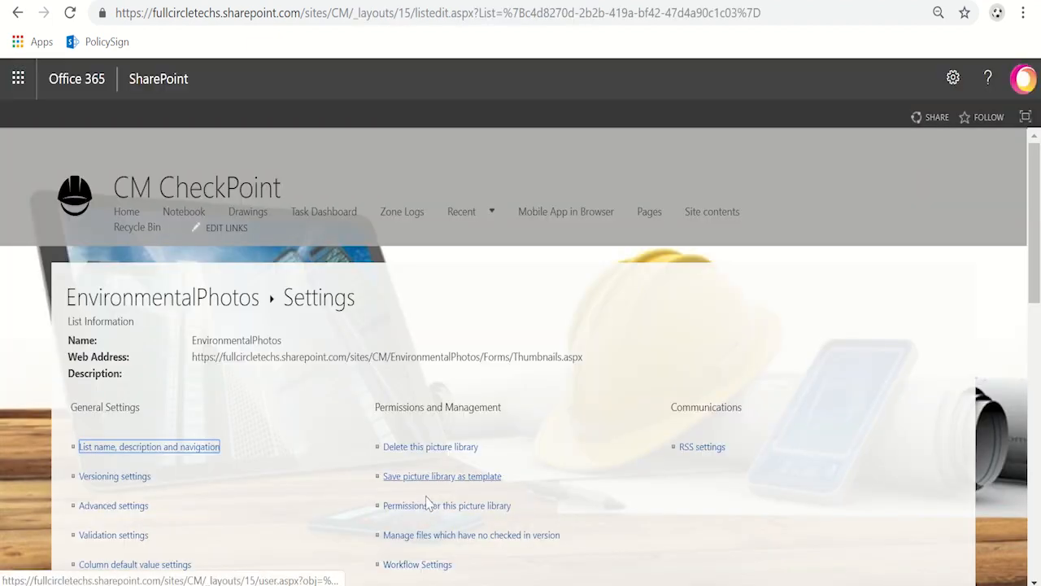
scroll(428, 490, "down", 10)
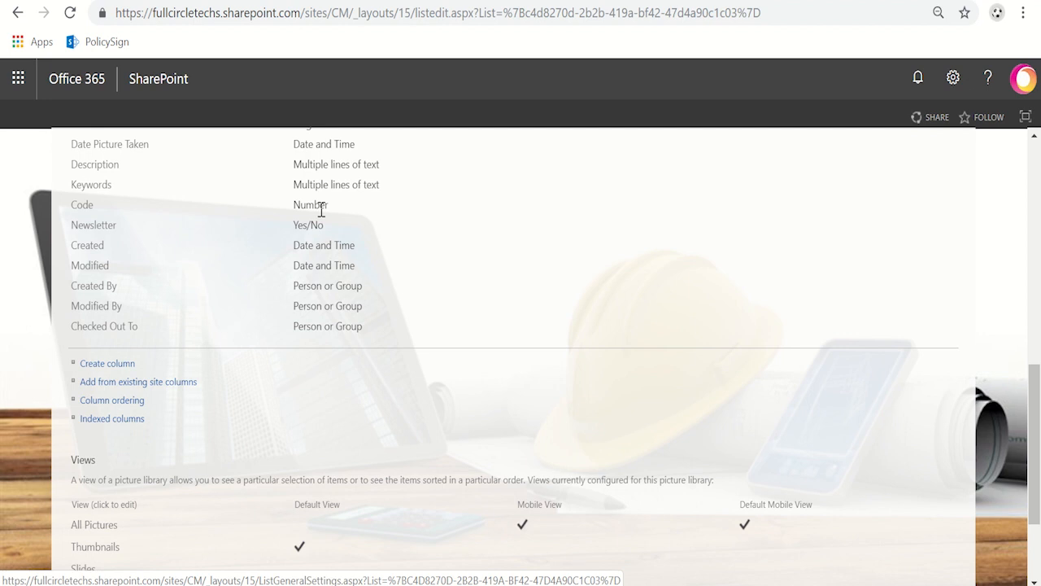
scroll(679, 275, "up", 6)
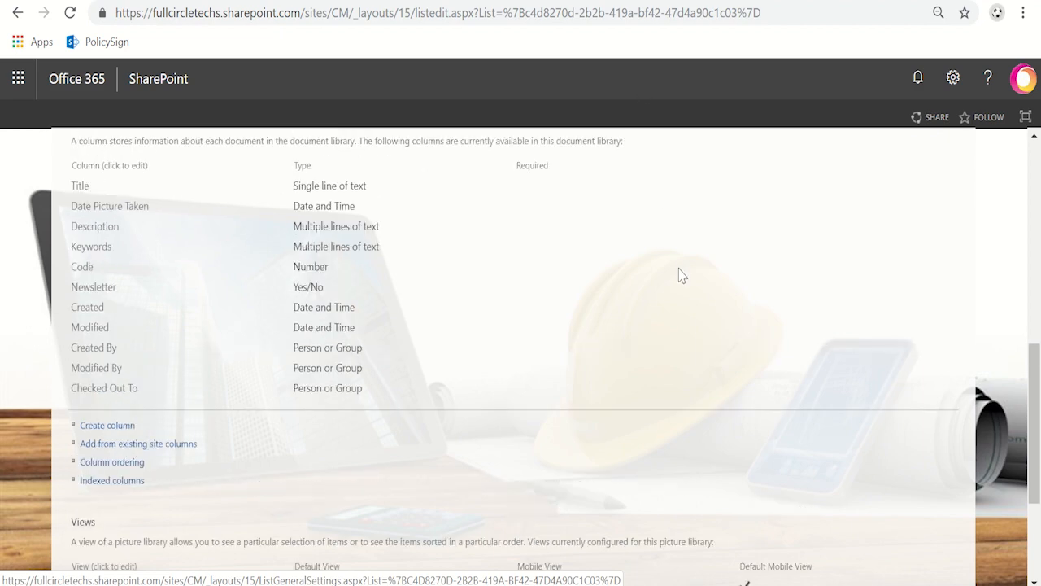
scroll(687, 287, "up", 2)
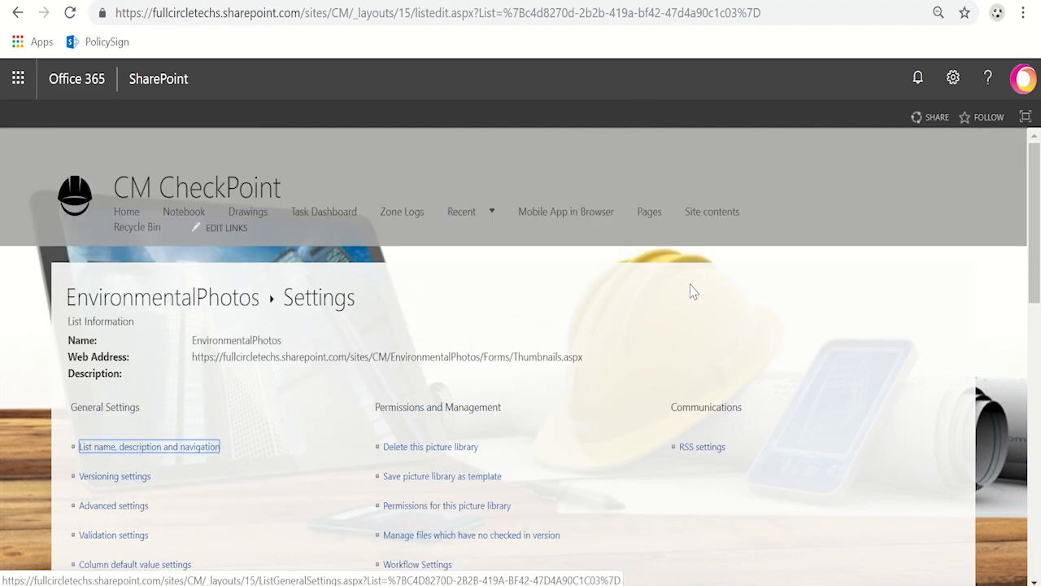
left_click(236, 305)
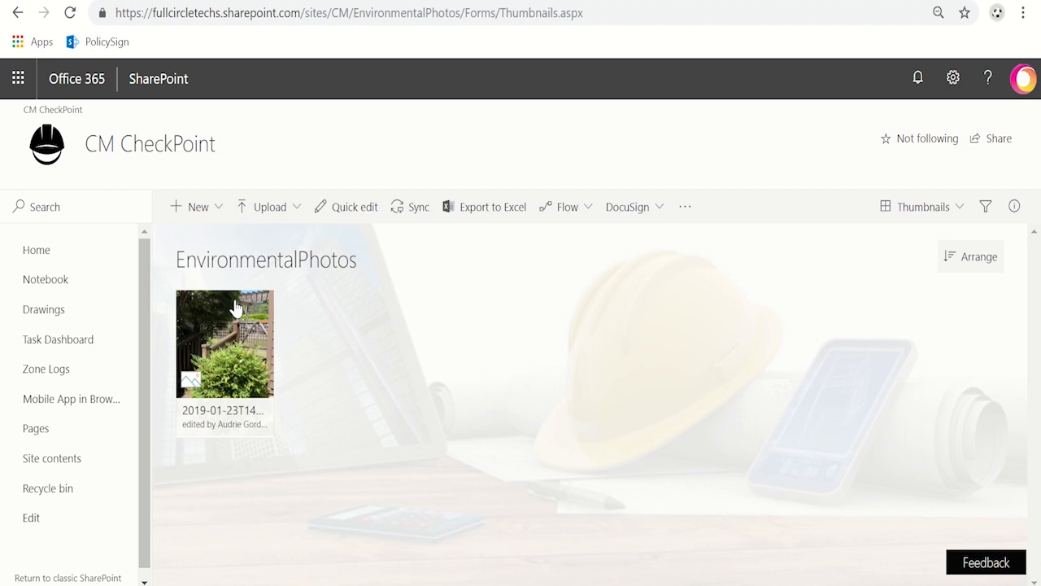
Step: Switch to Teams, create a discussion channel for the code 1222 photo in the Image Review App, and reveal the team's hidden channel
left_click(468, 0)
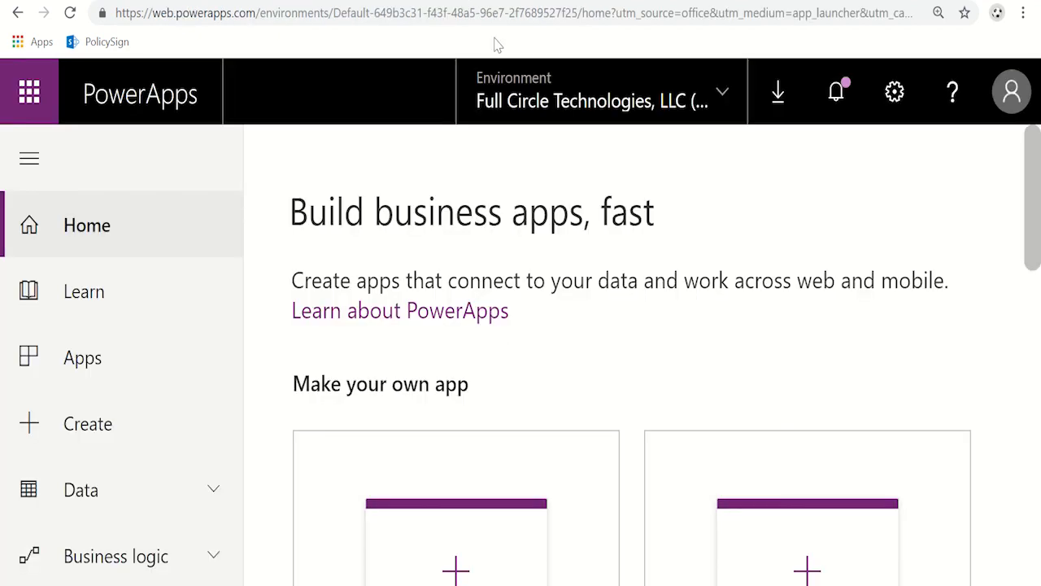
left_click(672, 4)
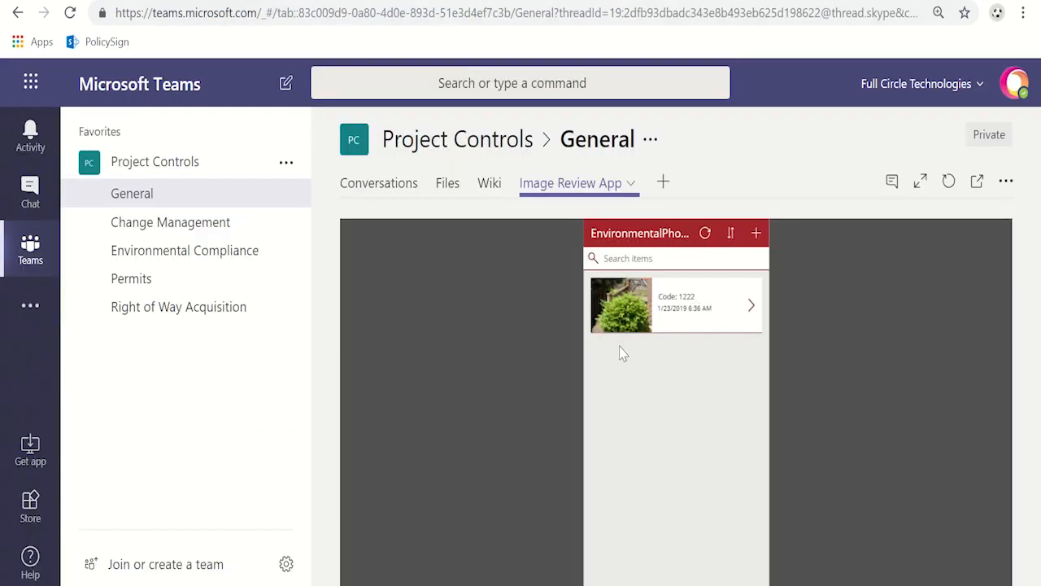
left_click(750, 308)
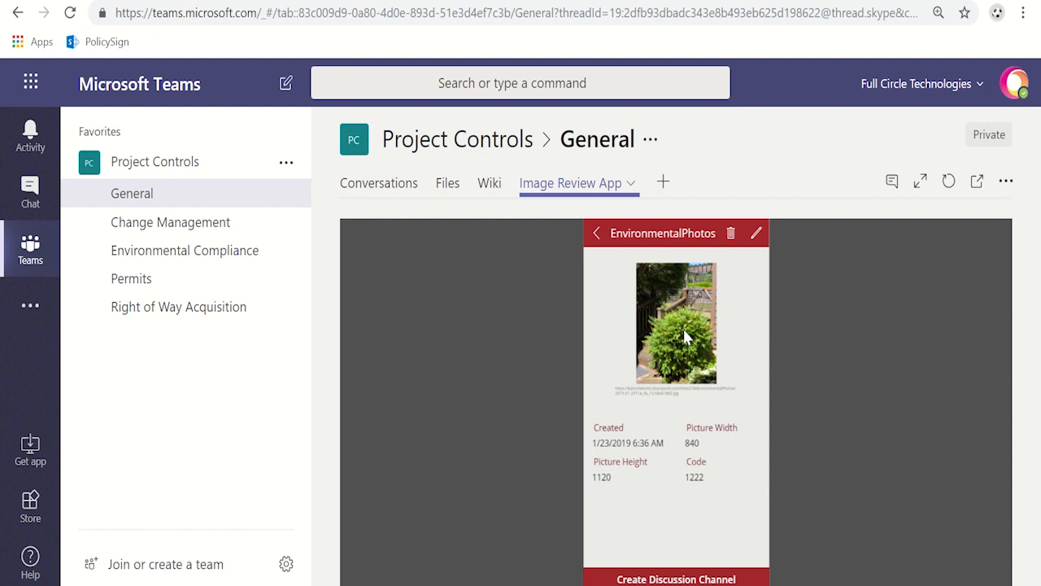
left_click(648, 579)
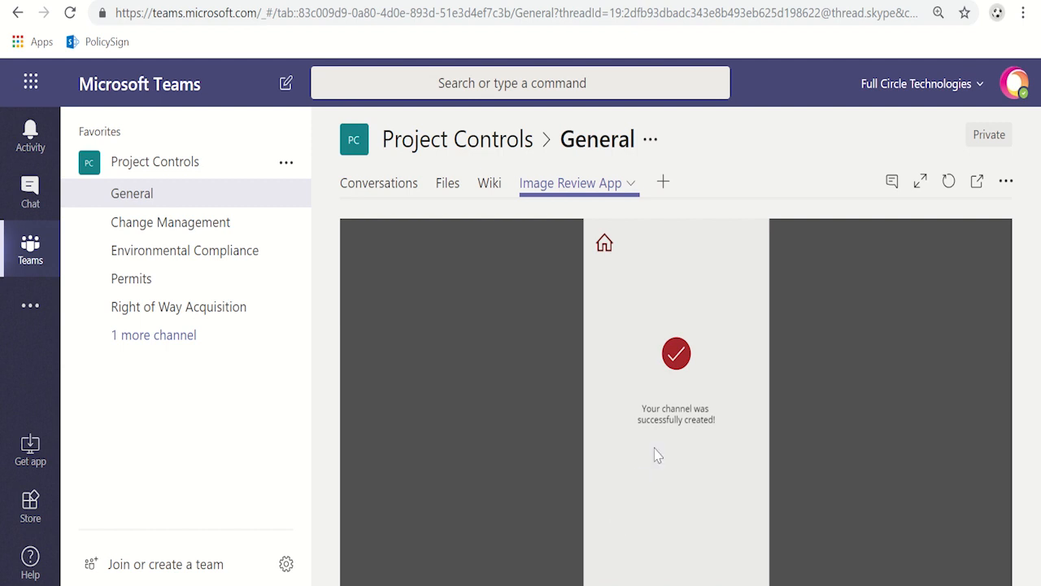
left_click(155, 345)
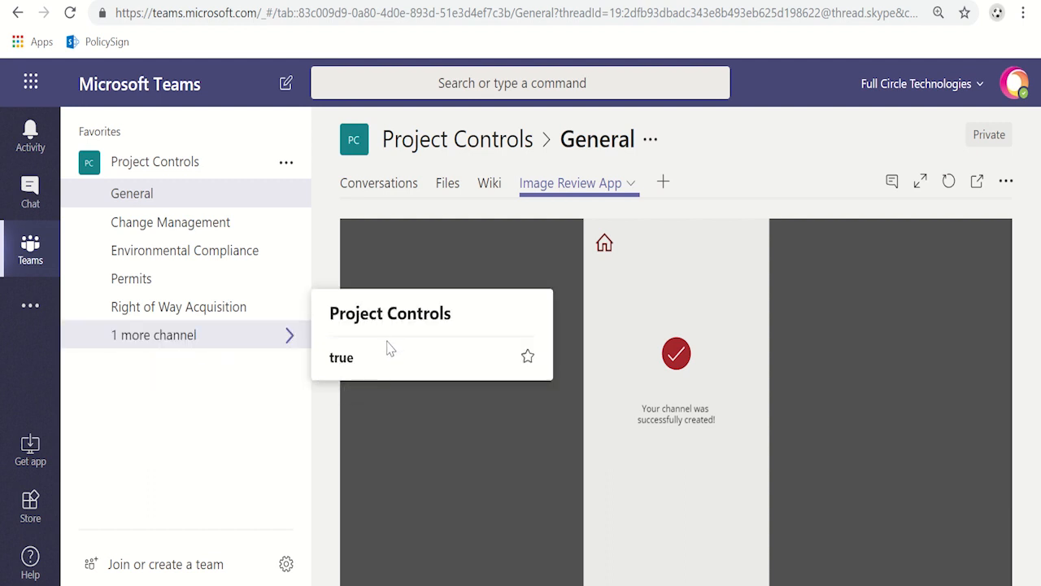
left_click(197, 341)
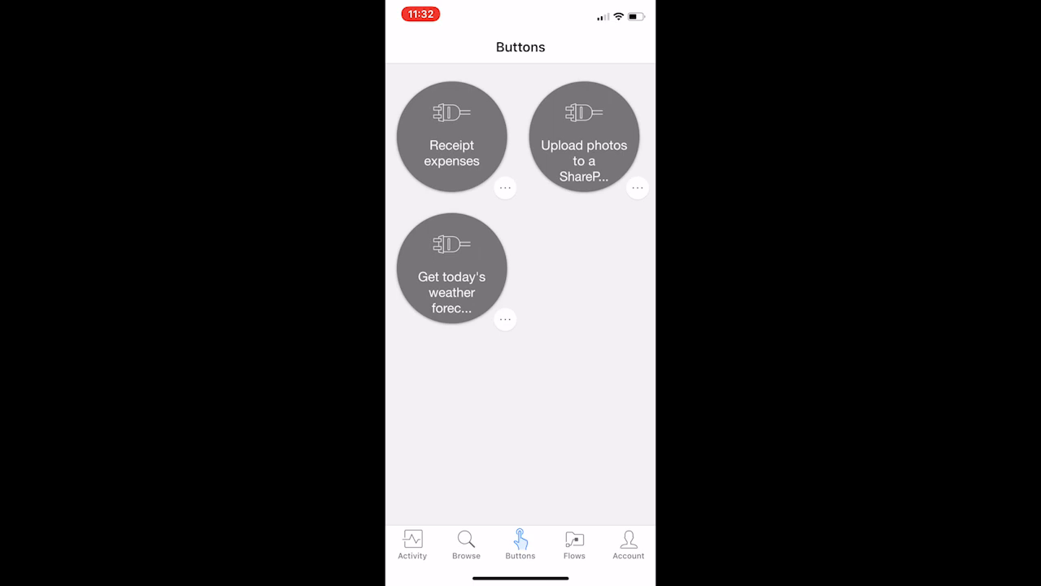
Step: Start the flow for uploading photos to SharePoint and attach the pergola and lattice fence photo from the AngleShots album
left_click(584, 137)
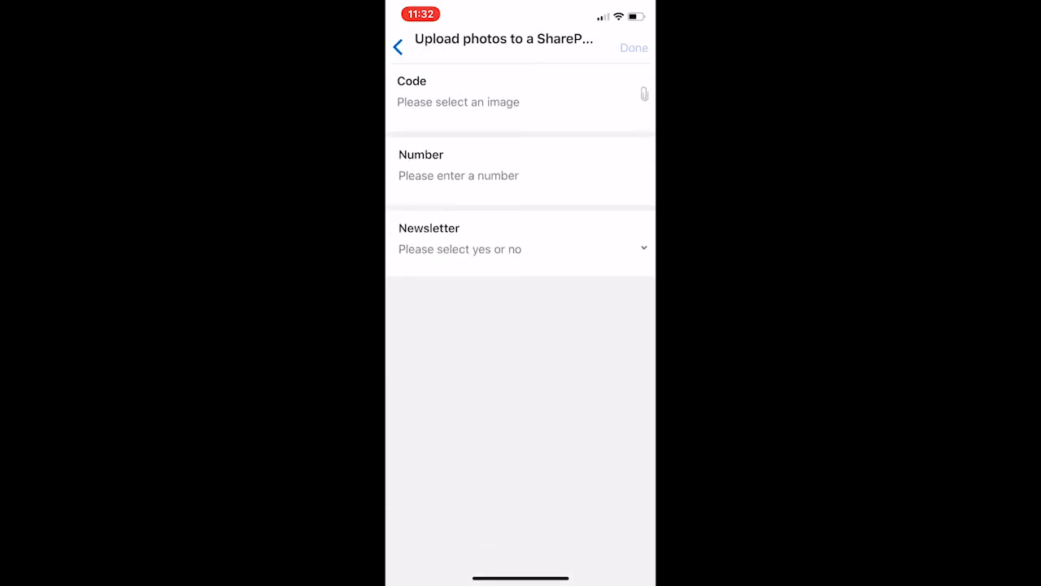
left_click(458, 98)
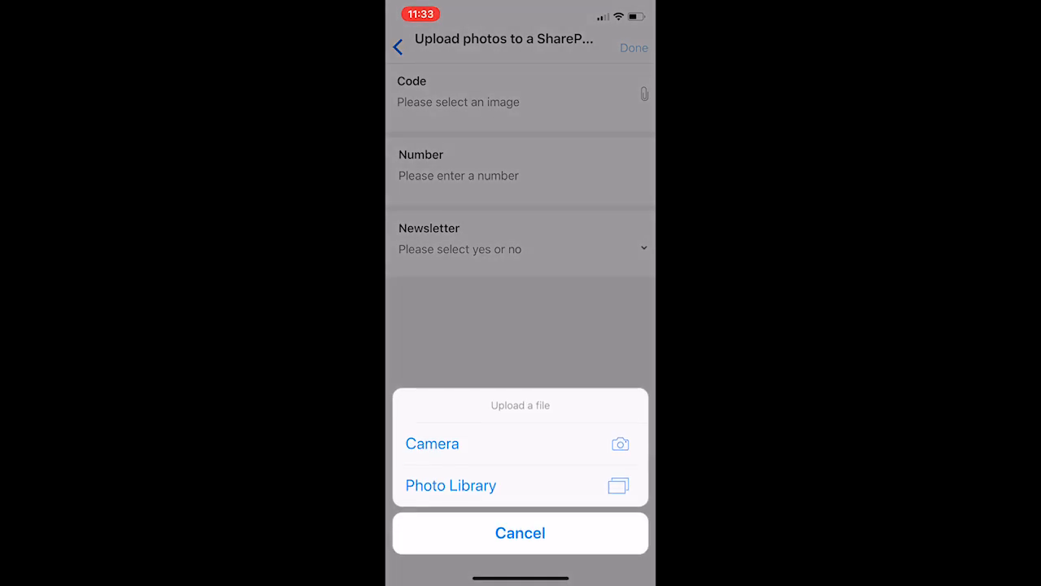
left_click(450, 485)
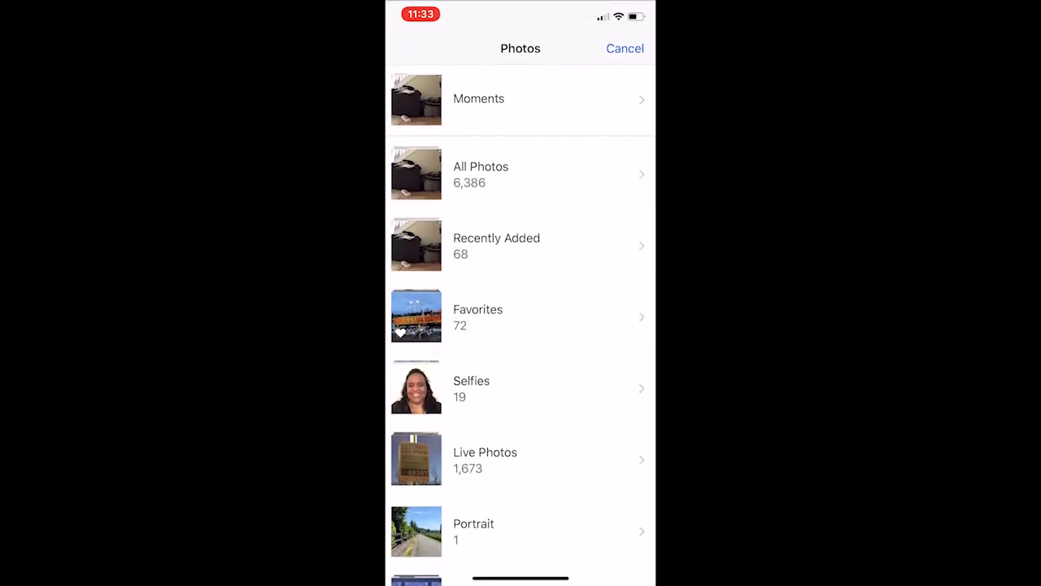
scroll(520, 325, "down", 3)
scroll(521, 325, "down", 3)
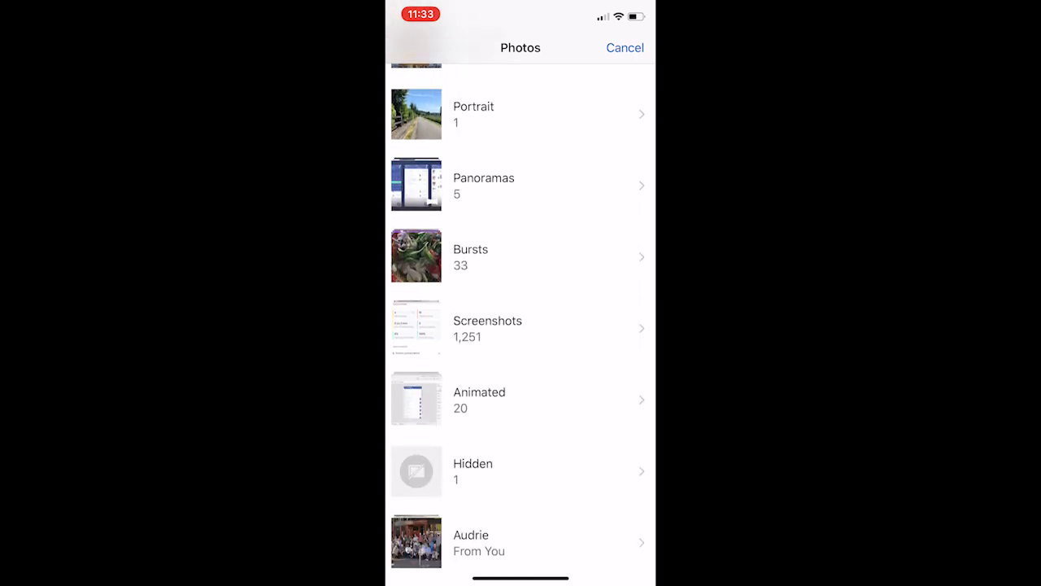
scroll(521, 325, "down", 4)
scroll(521, 325, "down", 3)
scroll(520, 326, "up", 1)
left_click(485, 383)
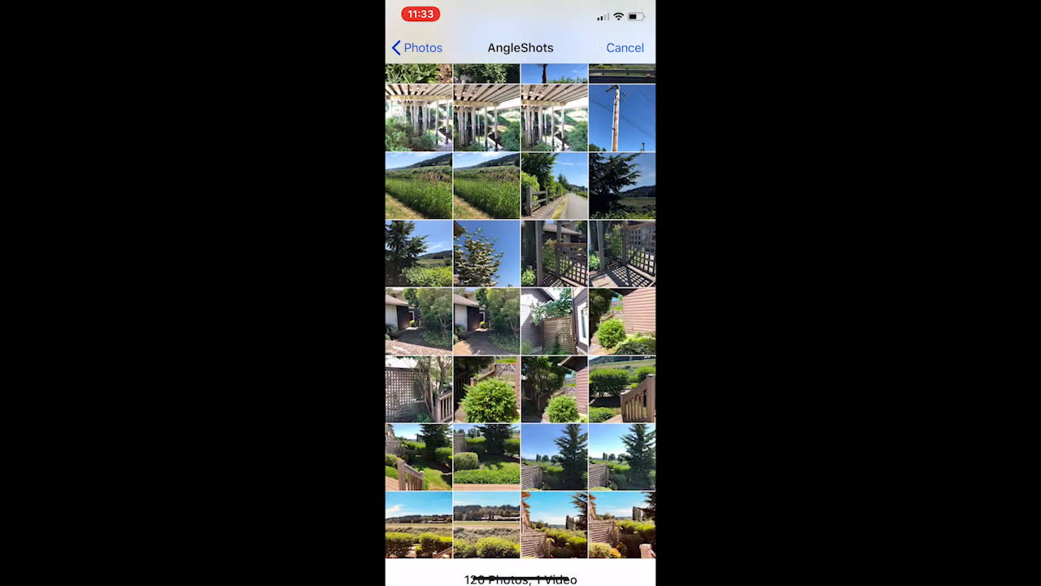
left_click(554, 253)
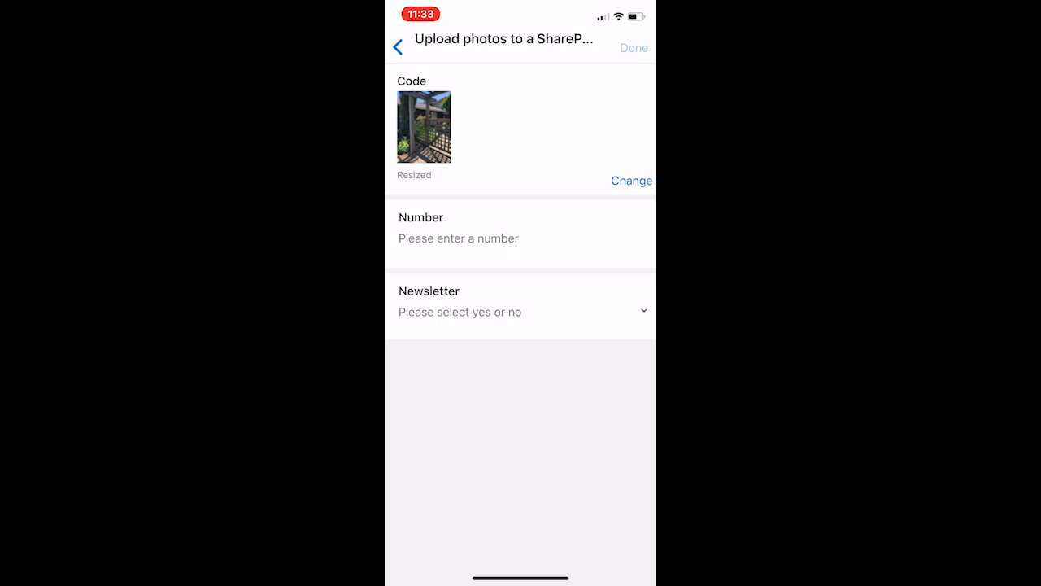
Step: Set Number to 234 and Newsletter to Yes, and submit the photo upload
left_click(459, 238)
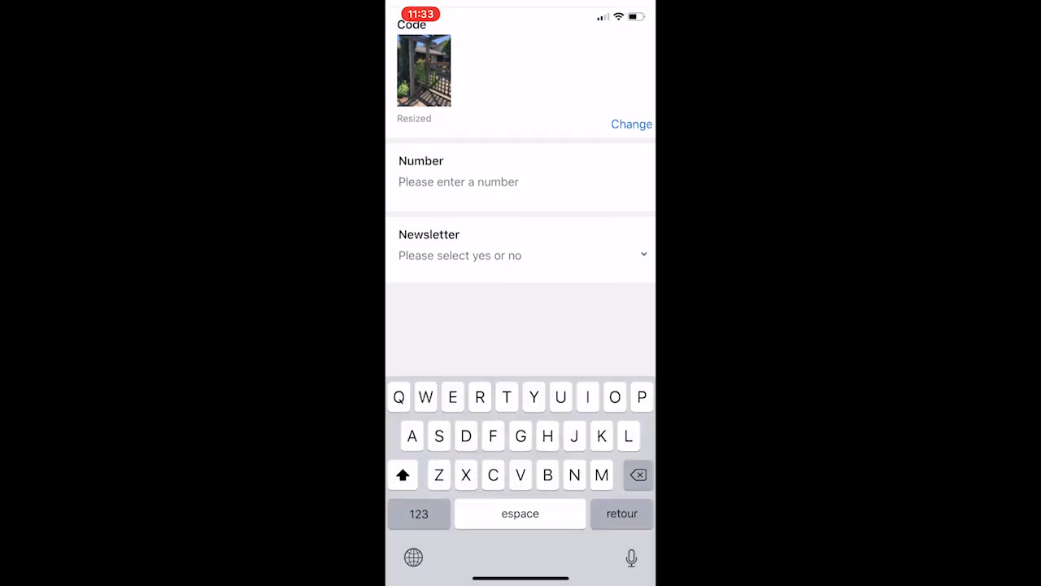
left_click(419, 513)
type("234")
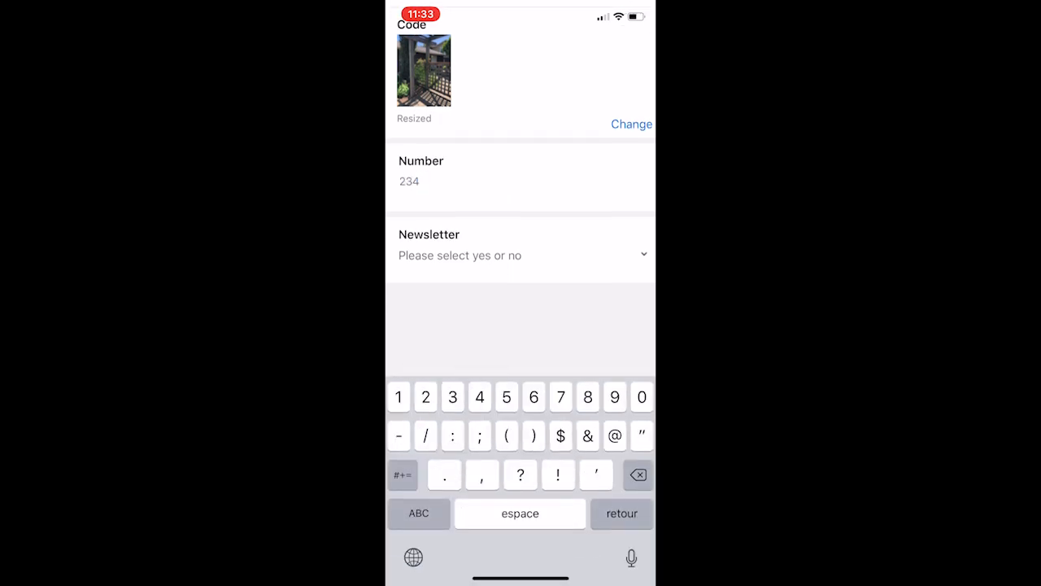
left_click(459, 255)
left_click(449, 260)
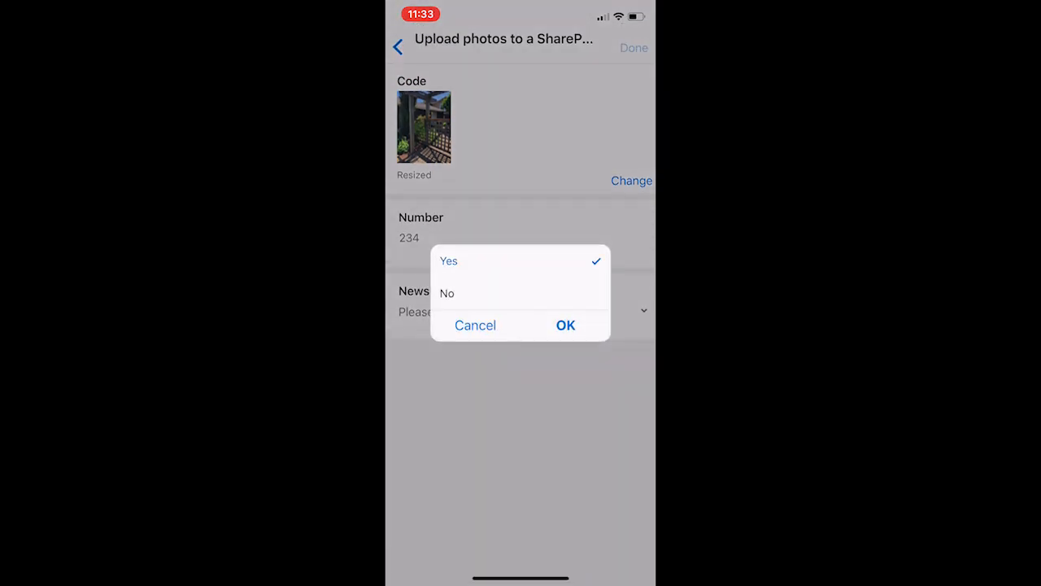
left_click(565, 325)
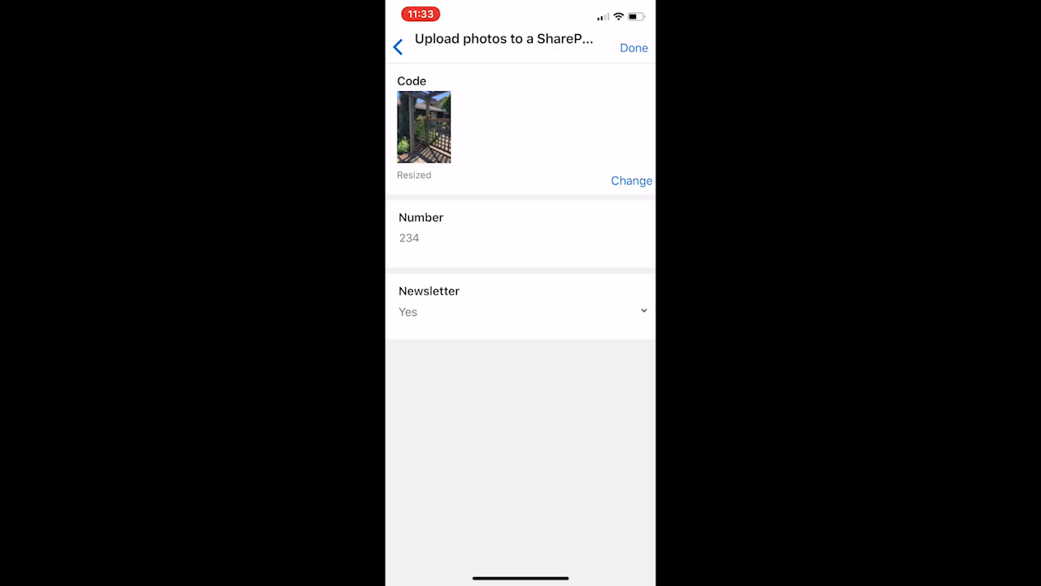
left_click(634, 47)
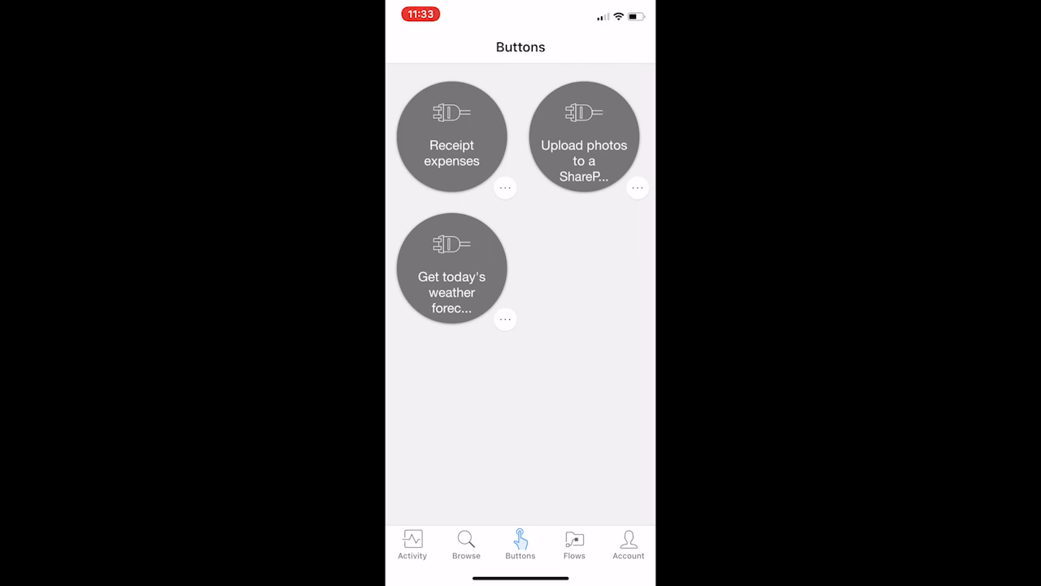
Step: Switch to the SharePoint app and refresh the EnvironmentalPhotos library to check for the uploaded photo
left_click_drag(521, 578, 627, 421)
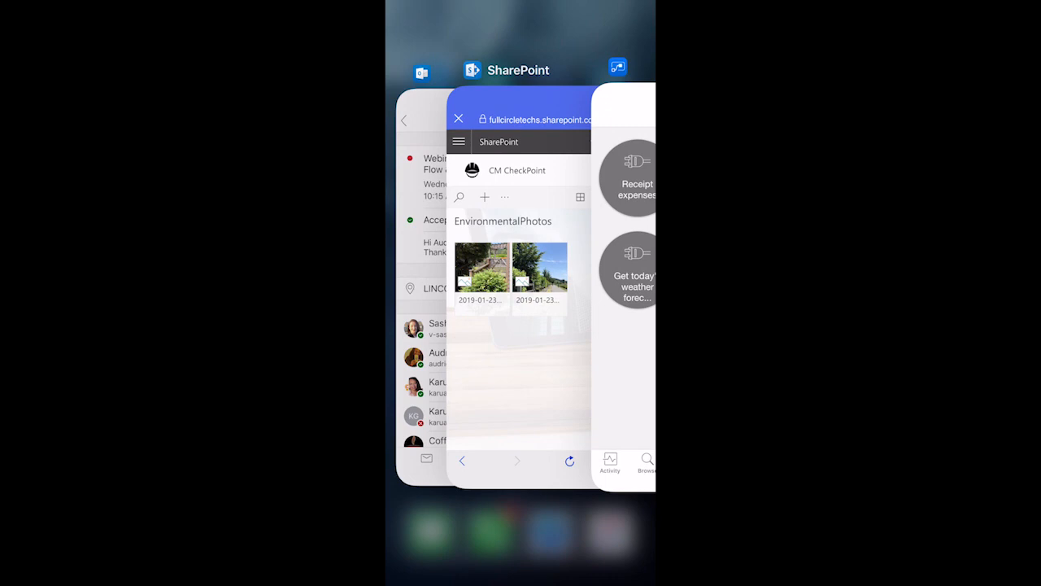
left_click(518, 342)
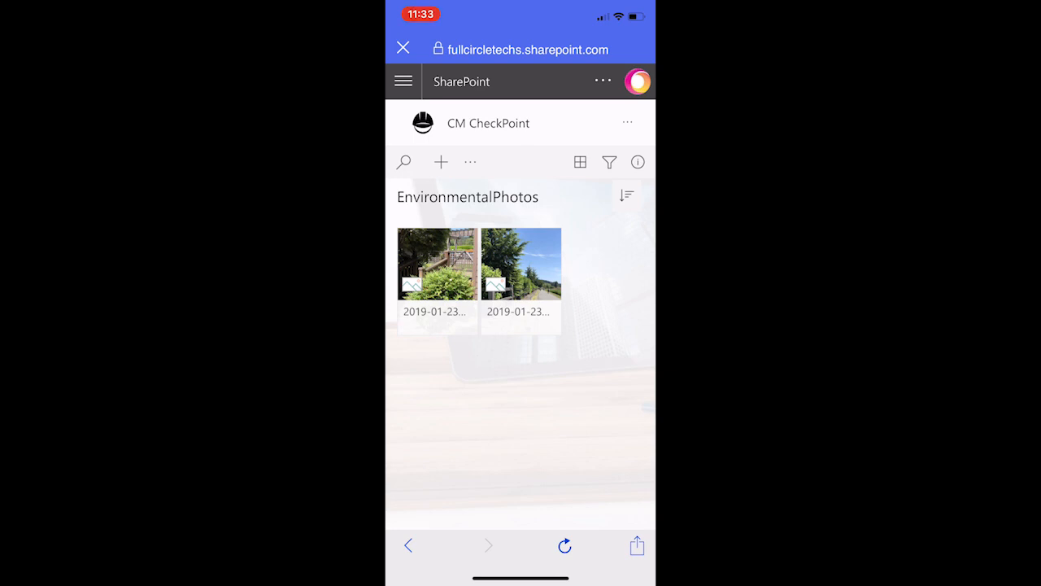
scroll(520, 325, "up", 2)
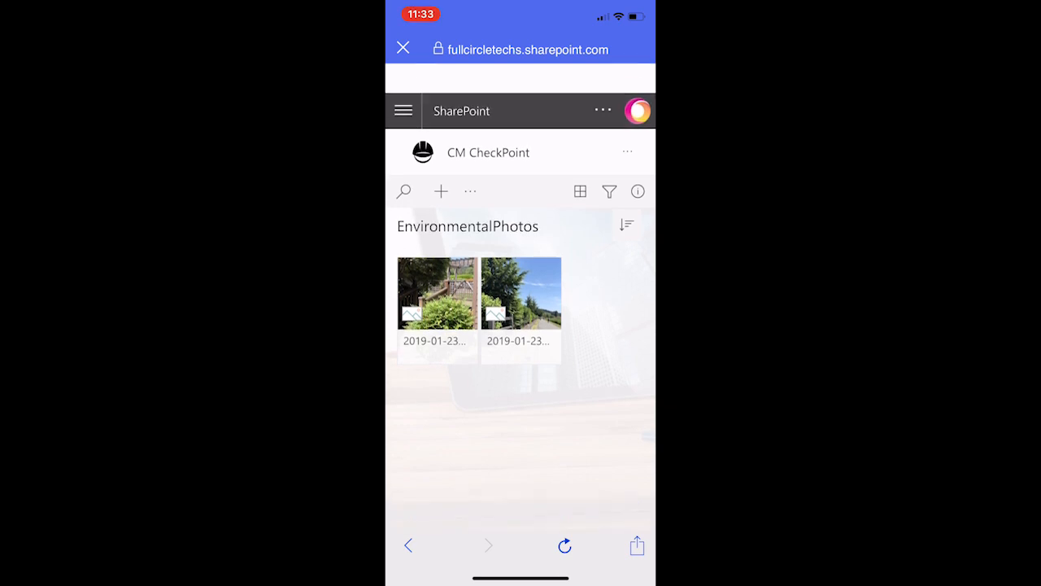
scroll(521, 325, "up", 2)
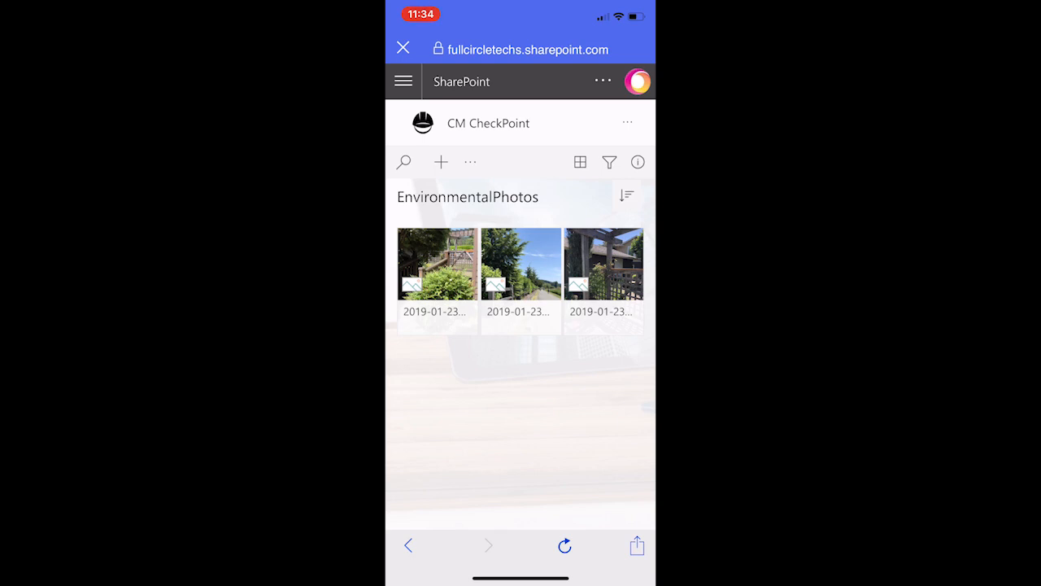
Step: Switch back to the Flow app and examine the flow templates matching "Photo", including those for uploading photos to storage services
left_click_drag(521, 577, 561, 464)
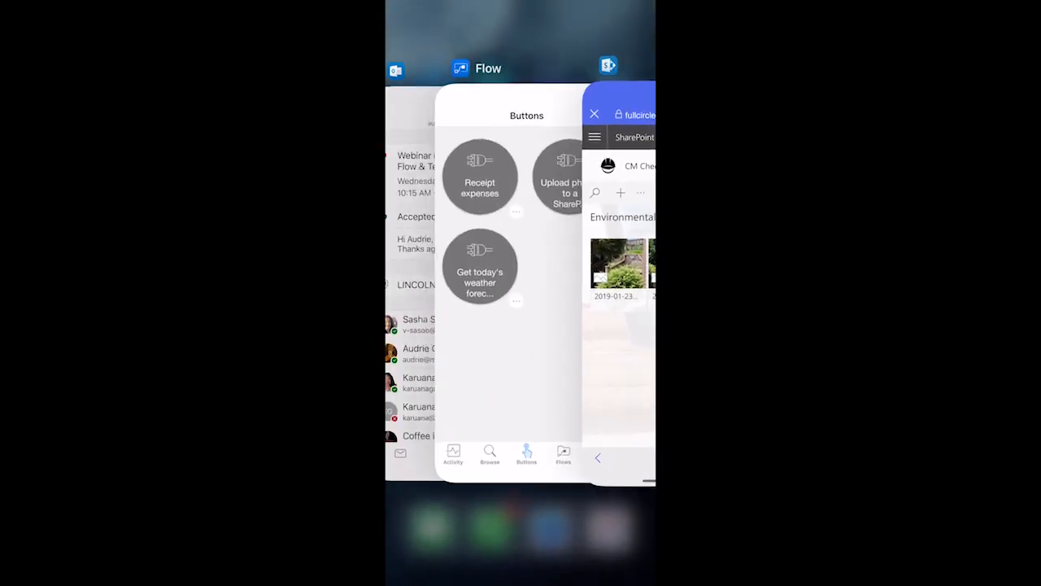
left_click(521, 281)
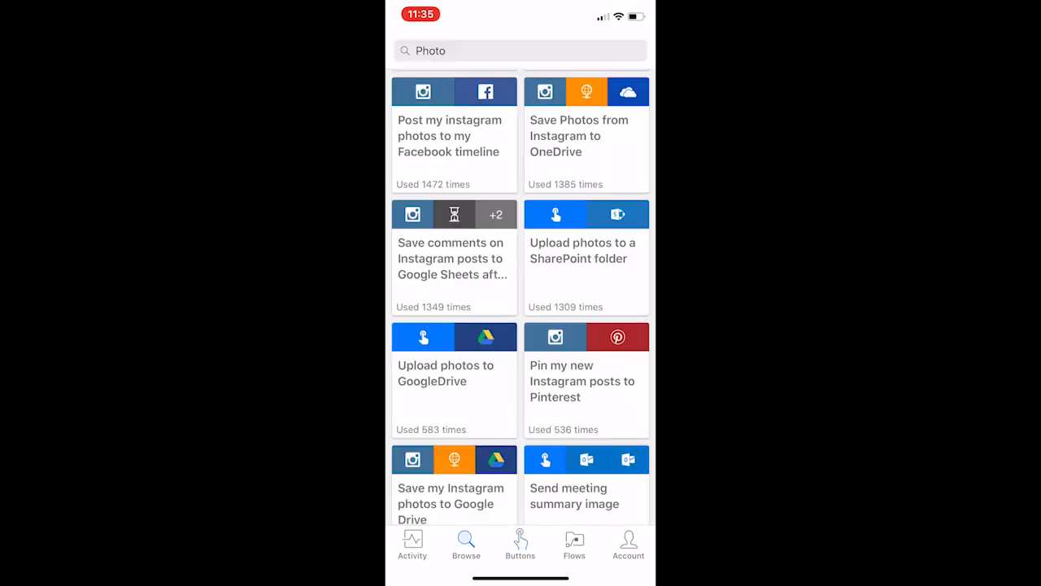
left_click(520, 51)
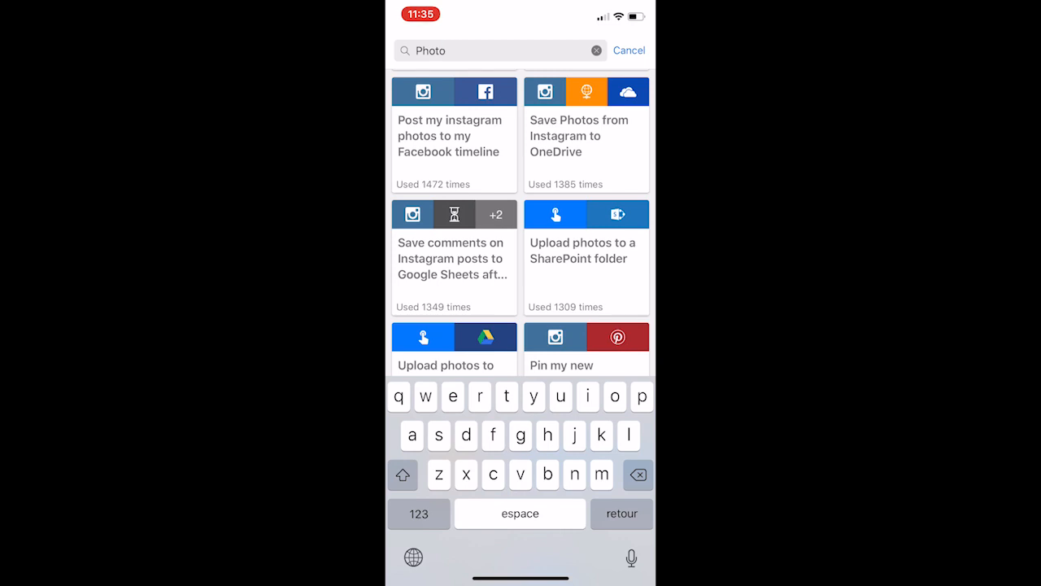
scroll(521, 219, "down", 5)
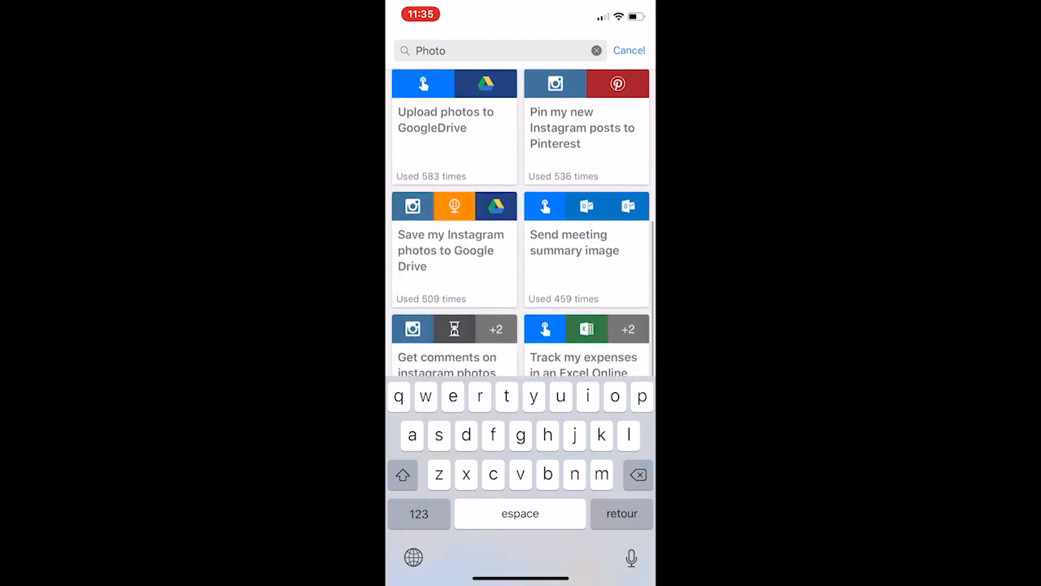
scroll(520, 220, "up", 2)
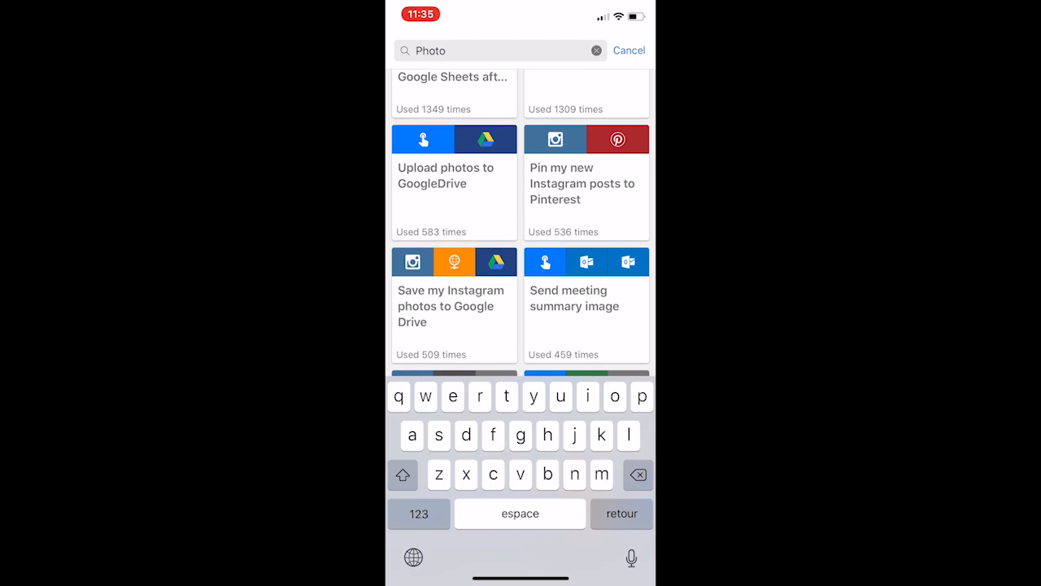
scroll(521, 220, "down", 5)
scroll(520, 219, "down", 5)
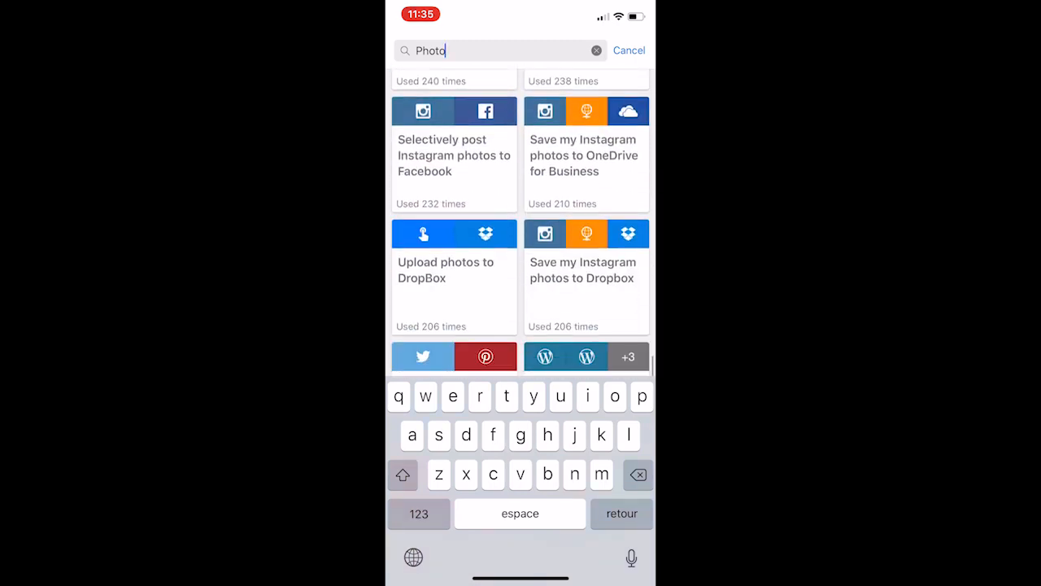
scroll(521, 220, "down", 3)
scroll(521, 219, "up", 10)
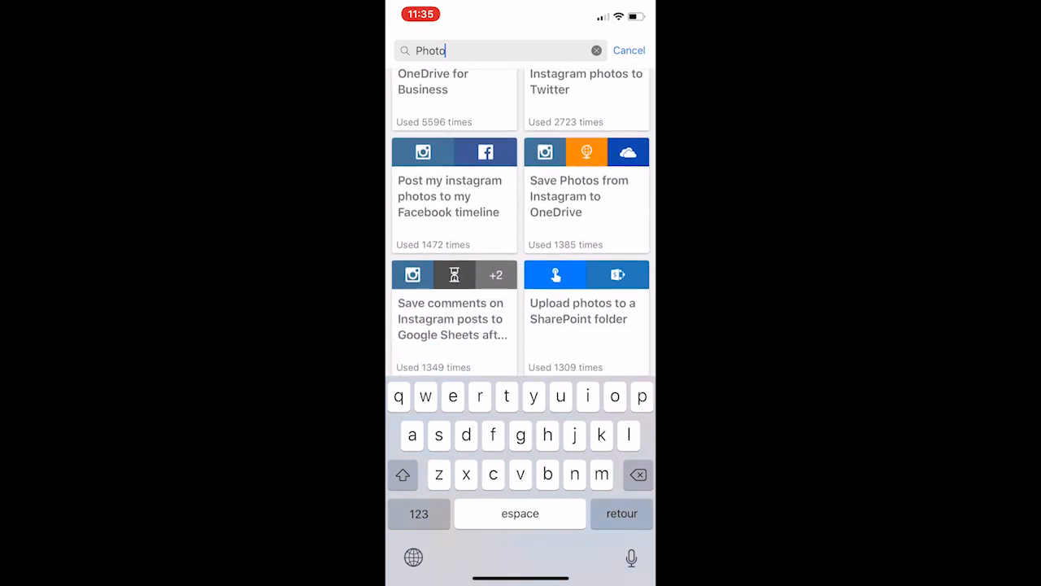
Step: Start a new flow from the "Upload photos to a SharePoint folder" template
scroll(521, 219, "down", 3)
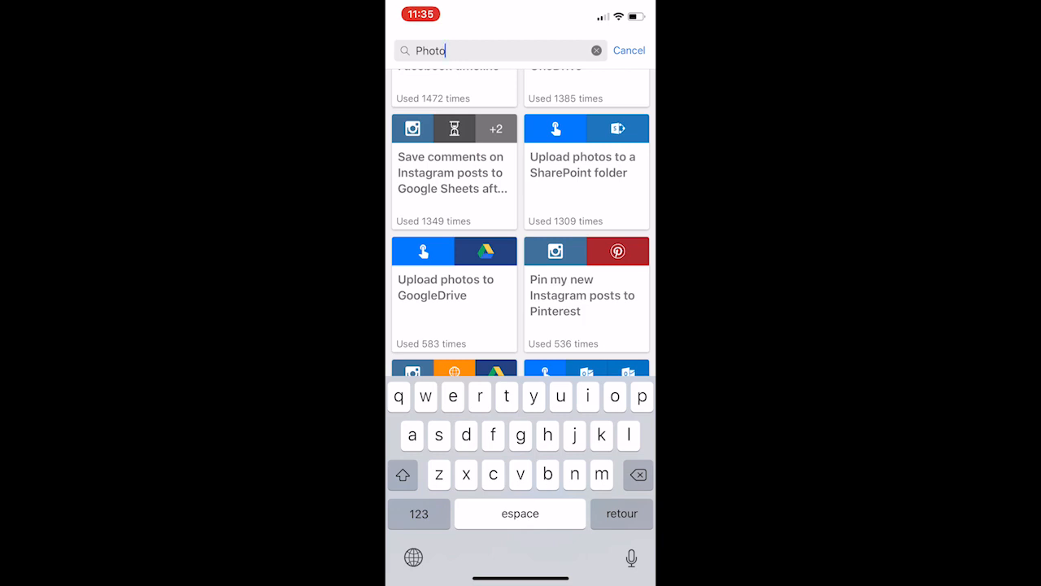
left_click(586, 167)
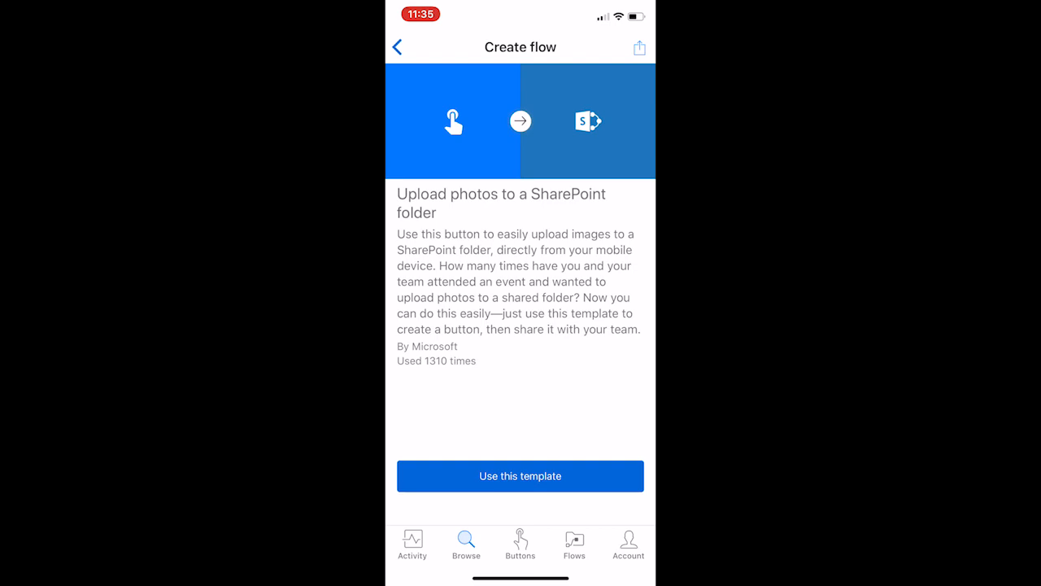
left_click(521, 476)
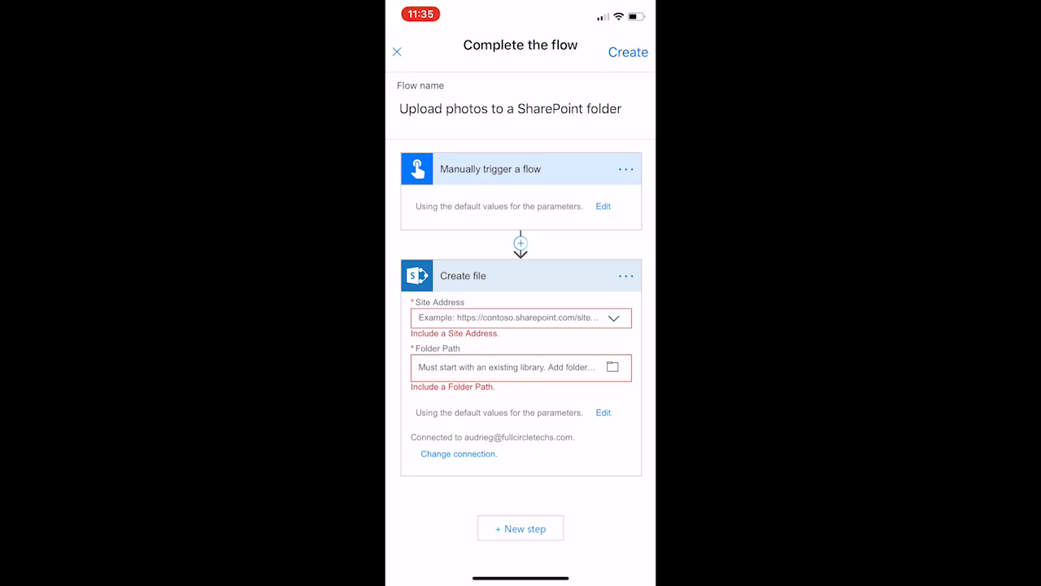
Step: In the Create file action, set the site address to CM CheckPoint and the folder path to /EnvironmentalPhotos
left_click(614, 318)
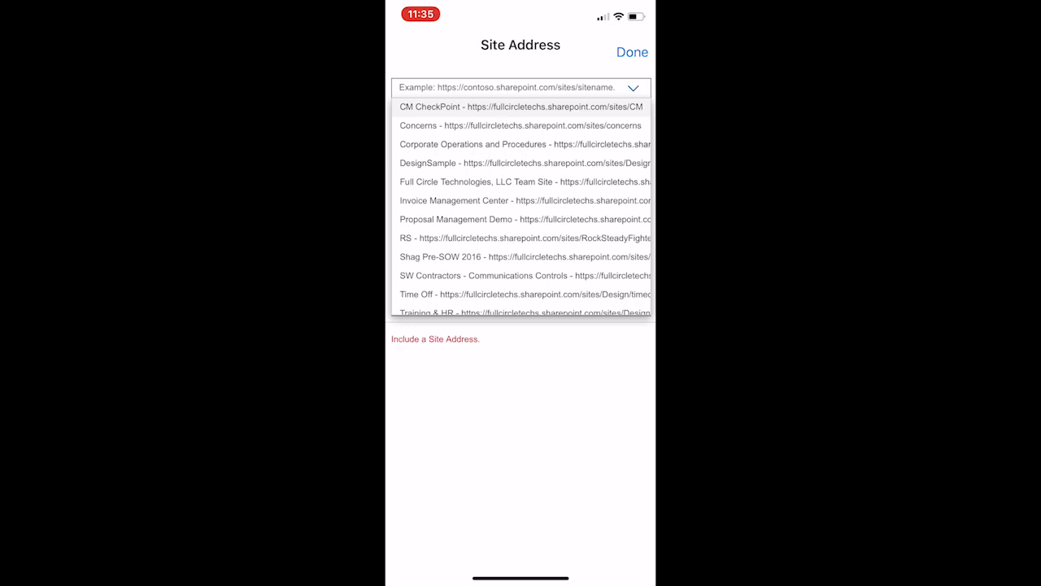
left_click(521, 106)
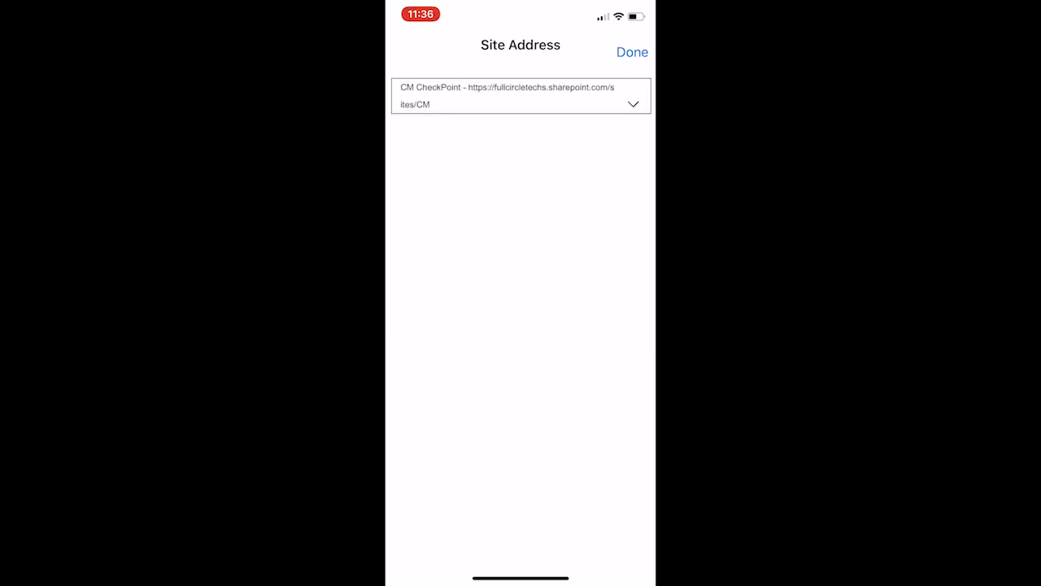
left_click(632, 52)
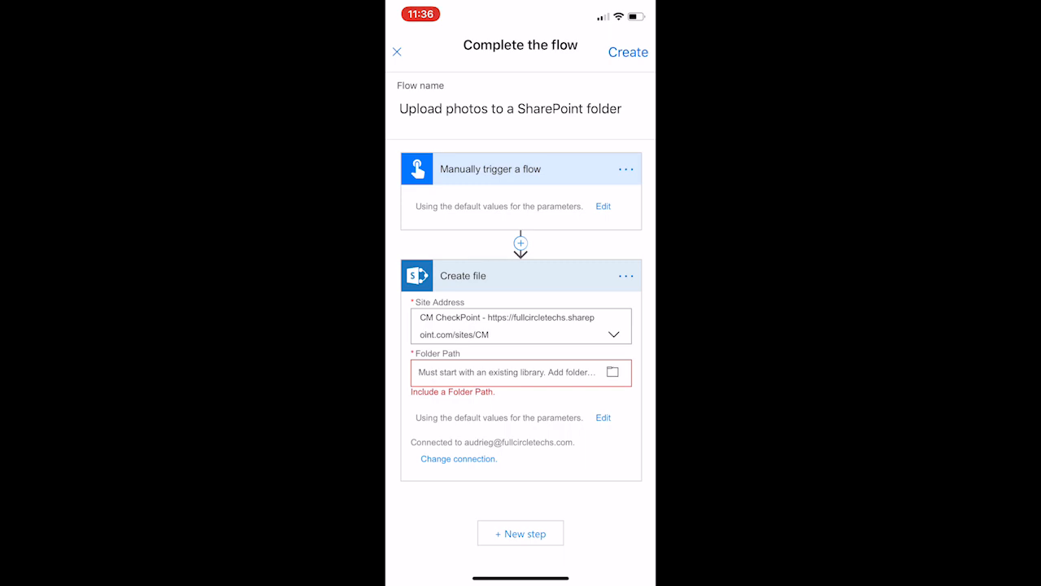
left_click(612, 372)
scroll(523, 391, "down", 3)
left_click(495, 355)
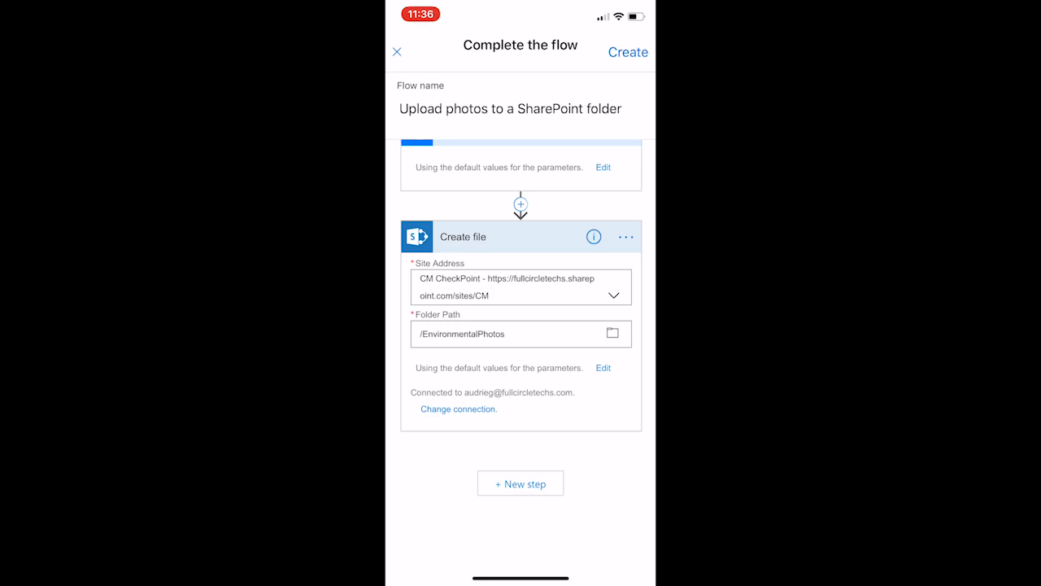
Step: Add the SharePoint action Get file properties after the Create file action
left_click(521, 484)
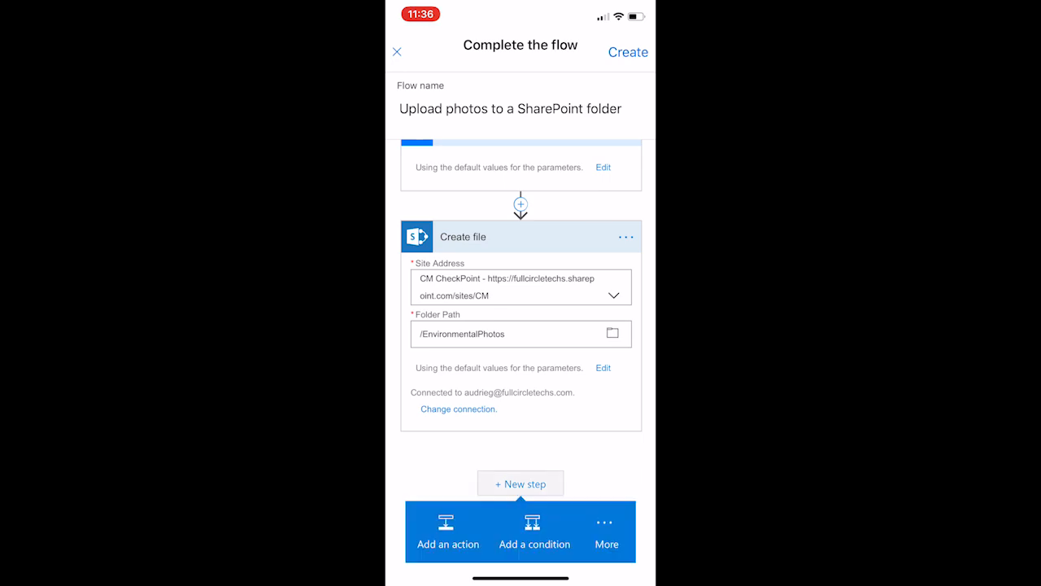
left_click(447, 533)
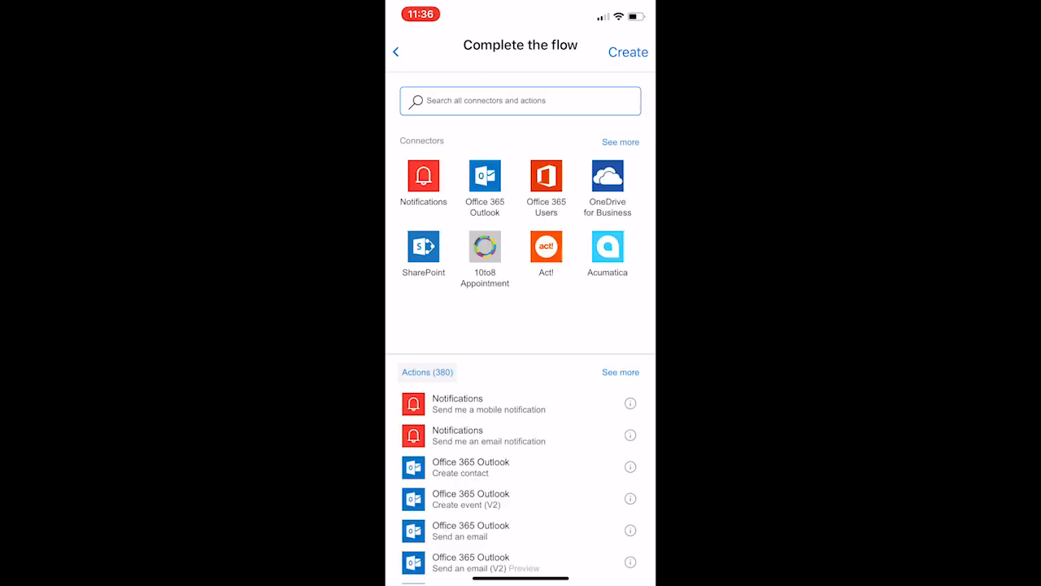
left_click(424, 247)
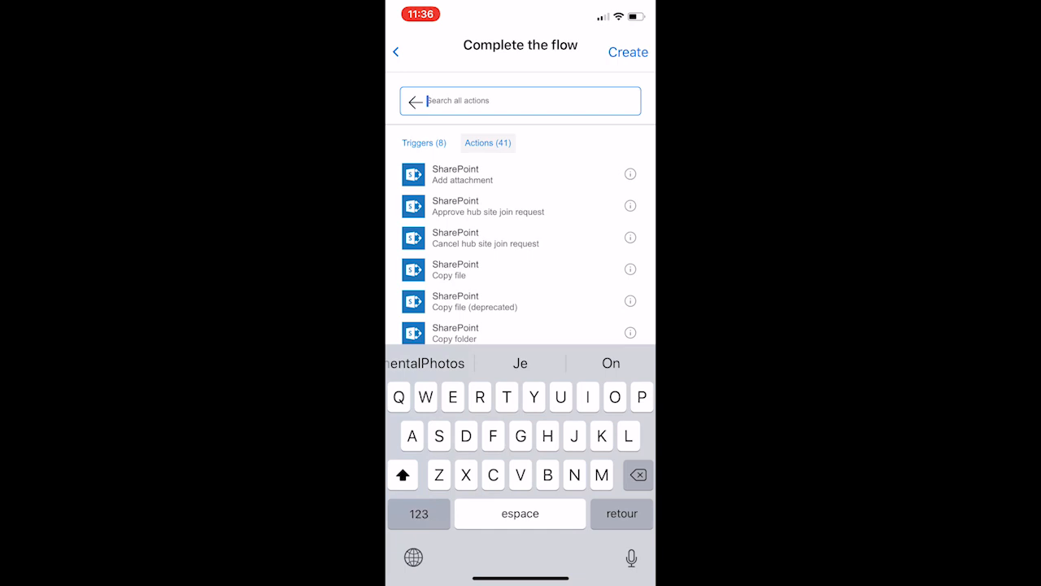
scroll(521, 252, "down", 3)
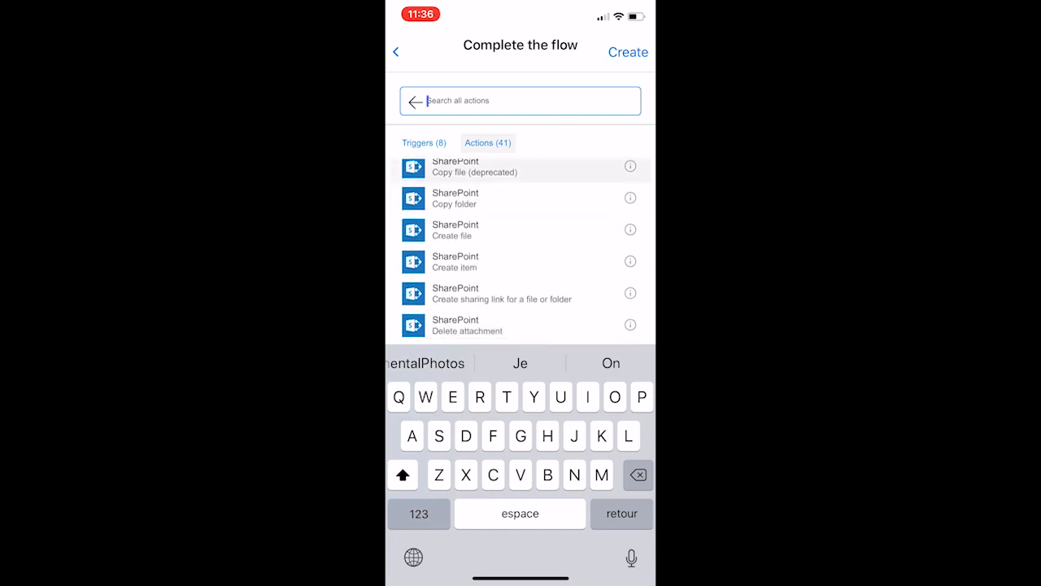
scroll(520, 252, "down", 3)
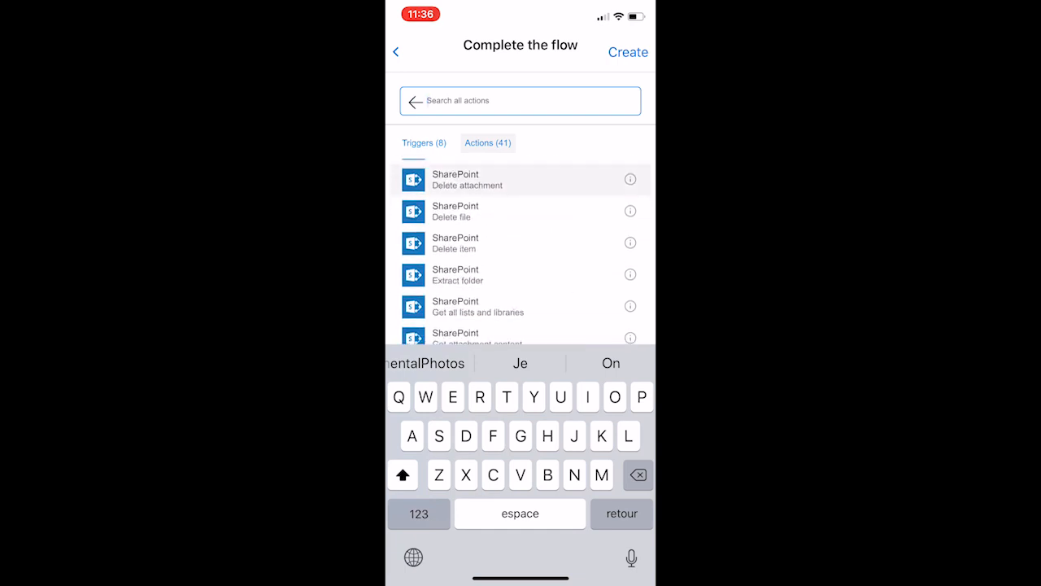
scroll(520, 252, "down", 3)
scroll(521, 252, "down", 3)
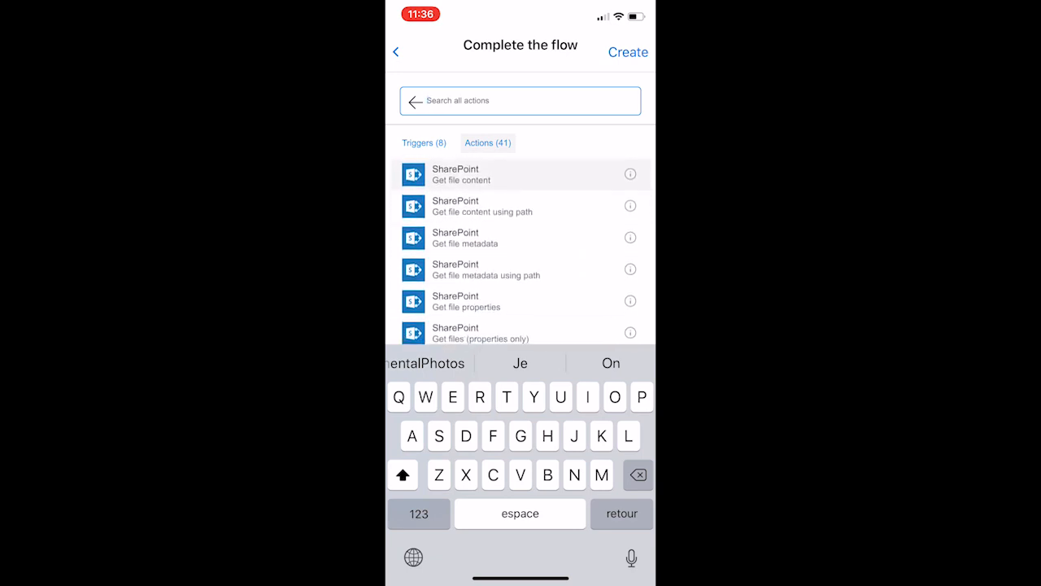
scroll(520, 252, "down", 3)
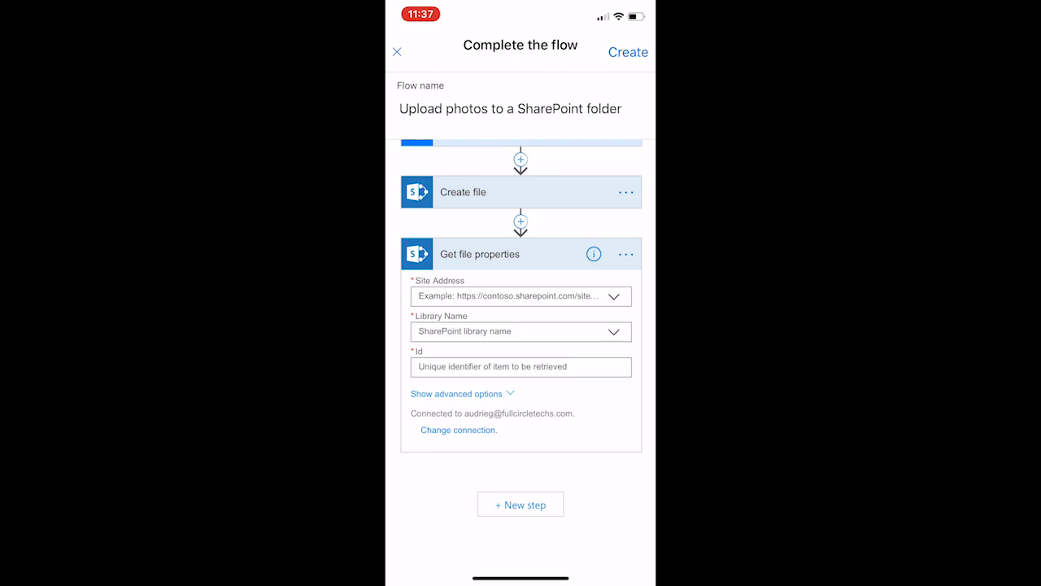
Step: In Get file properties, set the site address to CM CheckPoint and the library name to the custom value EnvironmentalPhotos
left_click(520, 296)
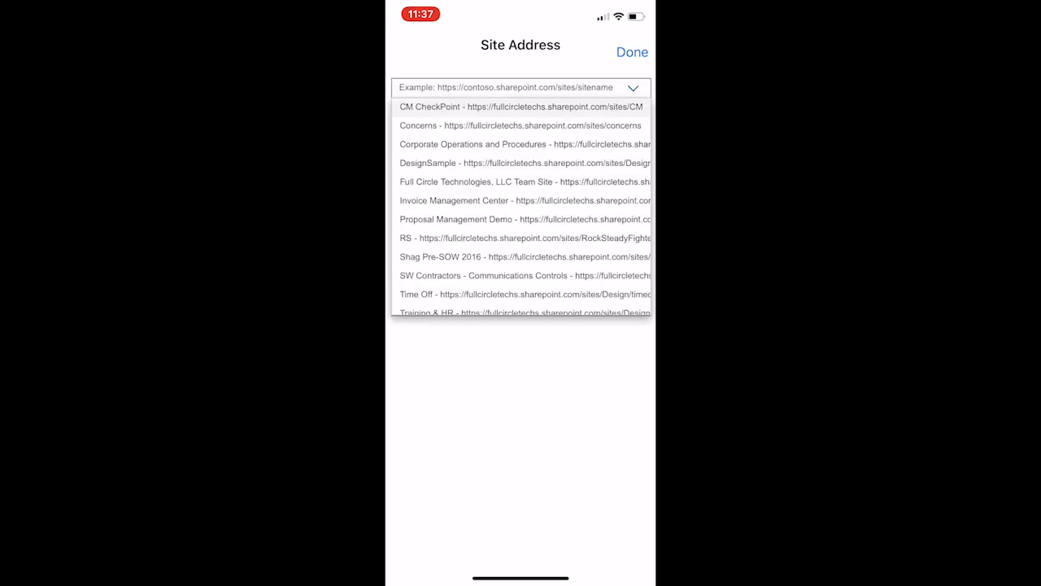
left_click(521, 107)
left_click(631, 51)
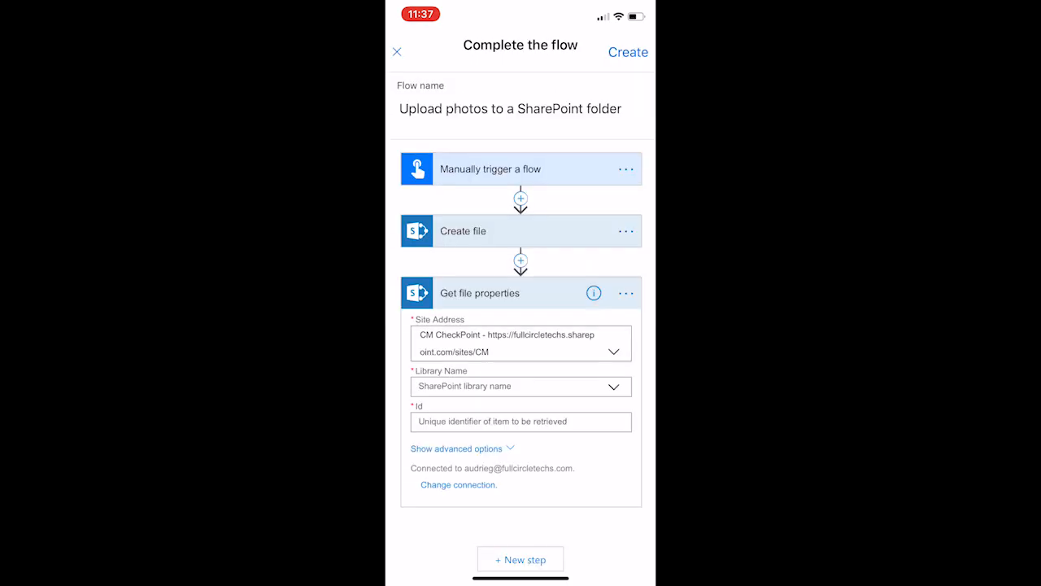
left_click(520, 386)
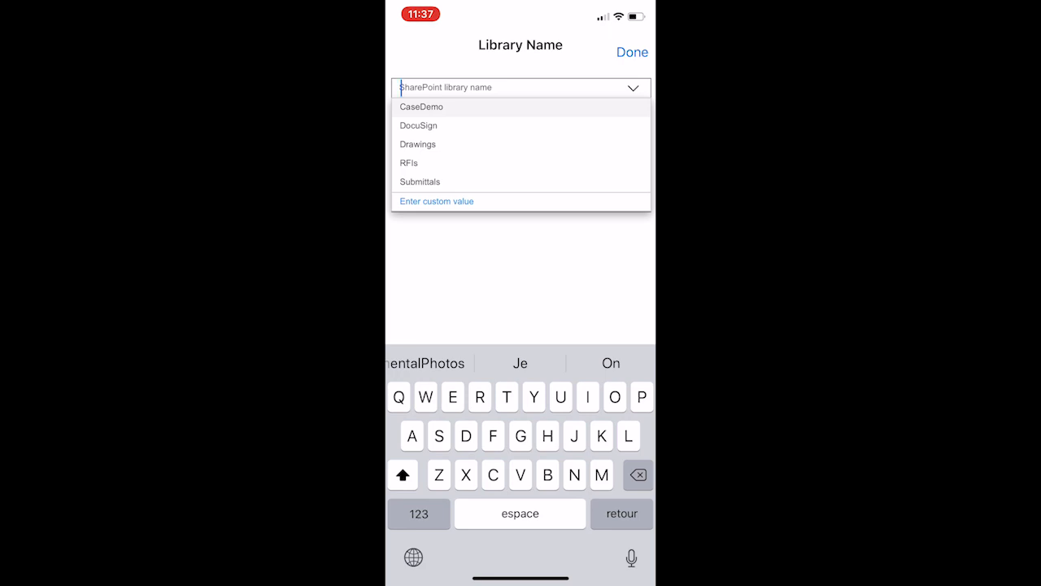
left_click(437, 202)
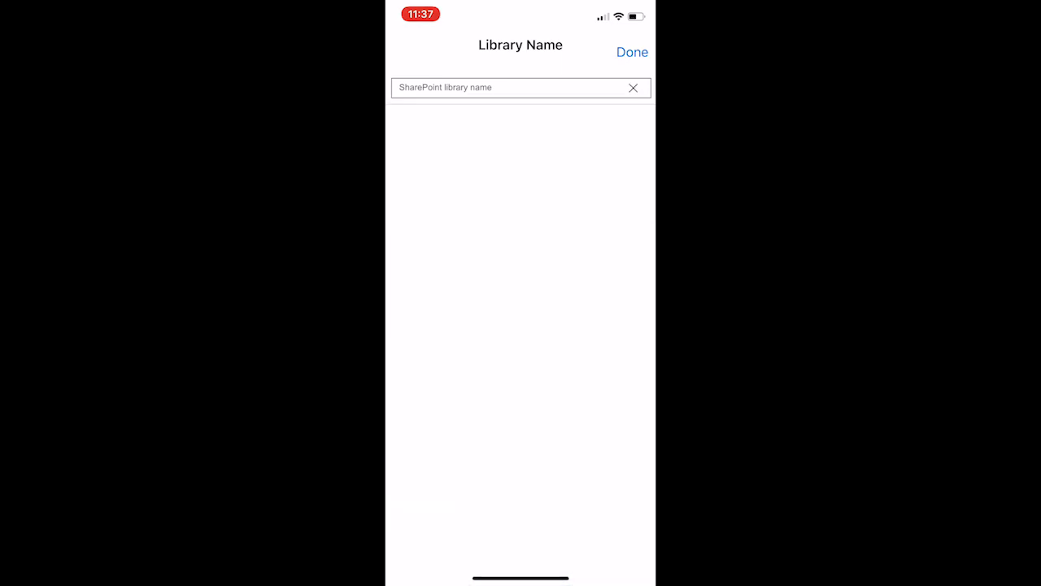
left_click(504, 88)
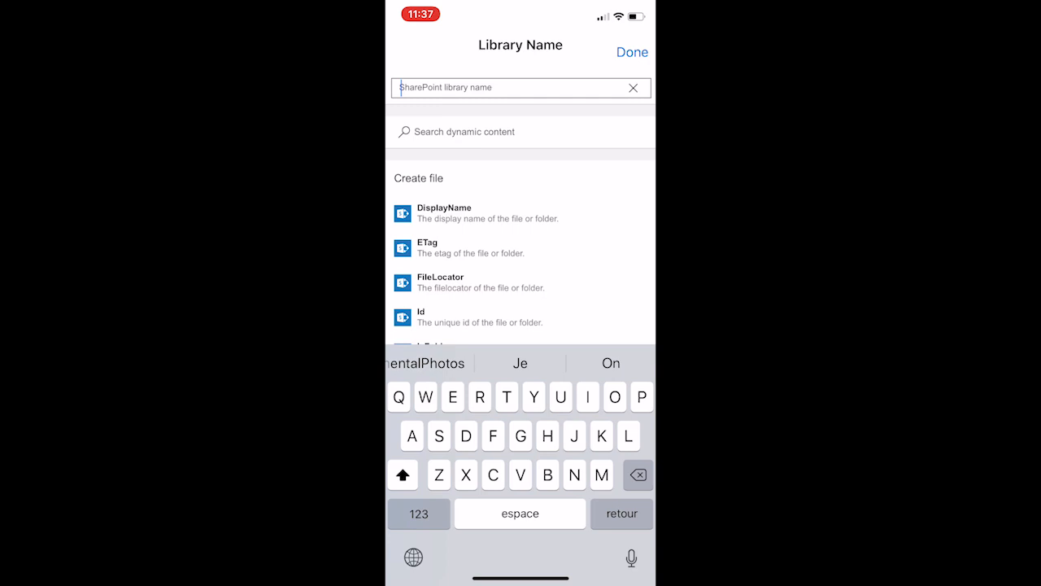
type("E")
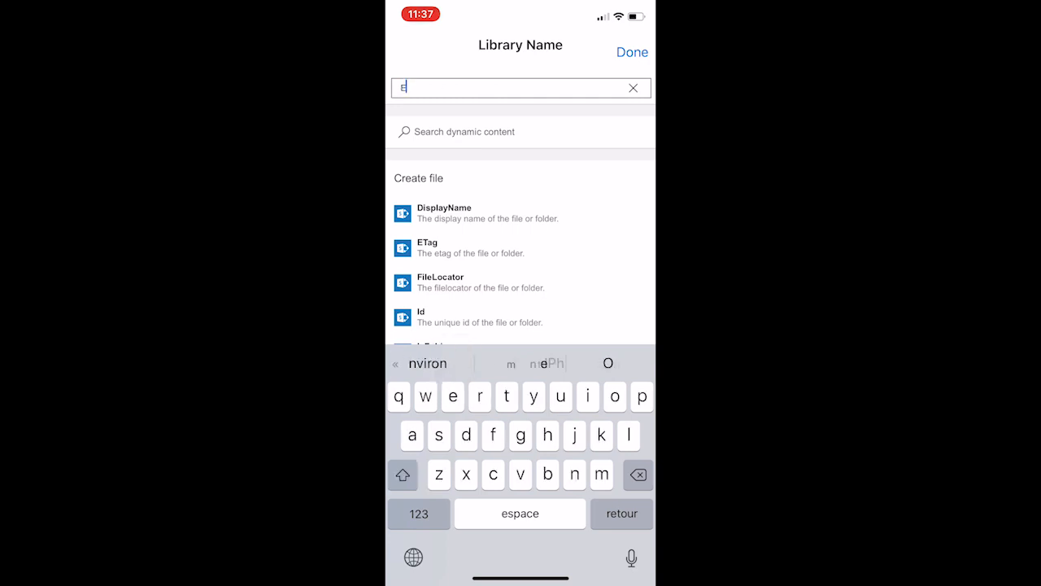
type("nviron")
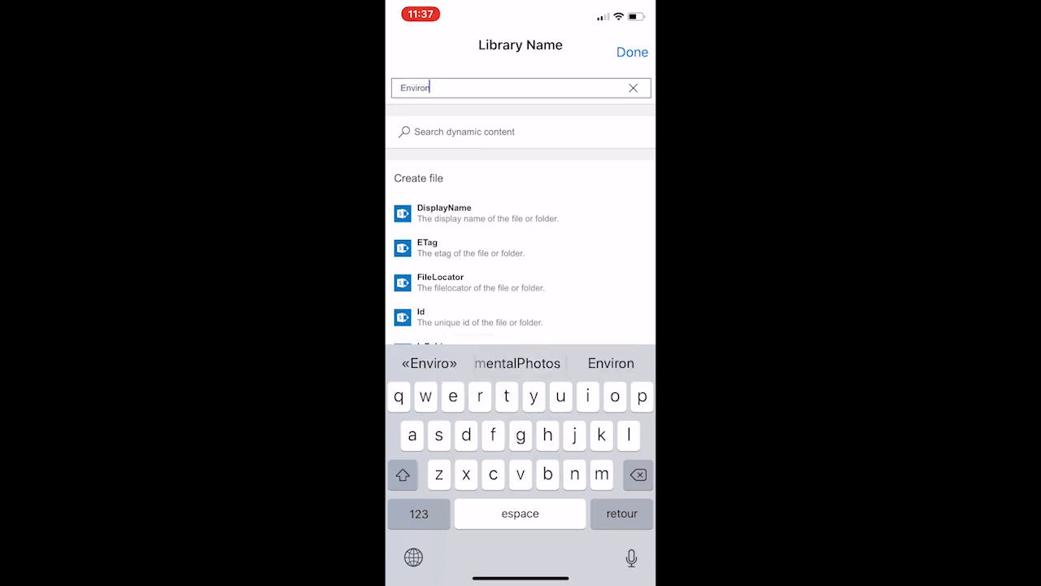
left_click(517, 362)
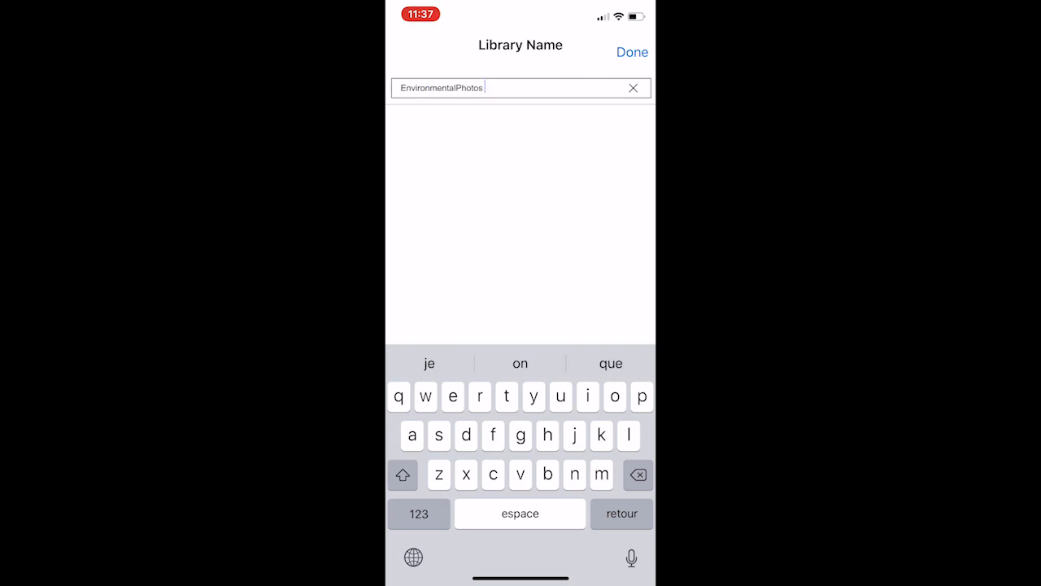
left_click(632, 52)
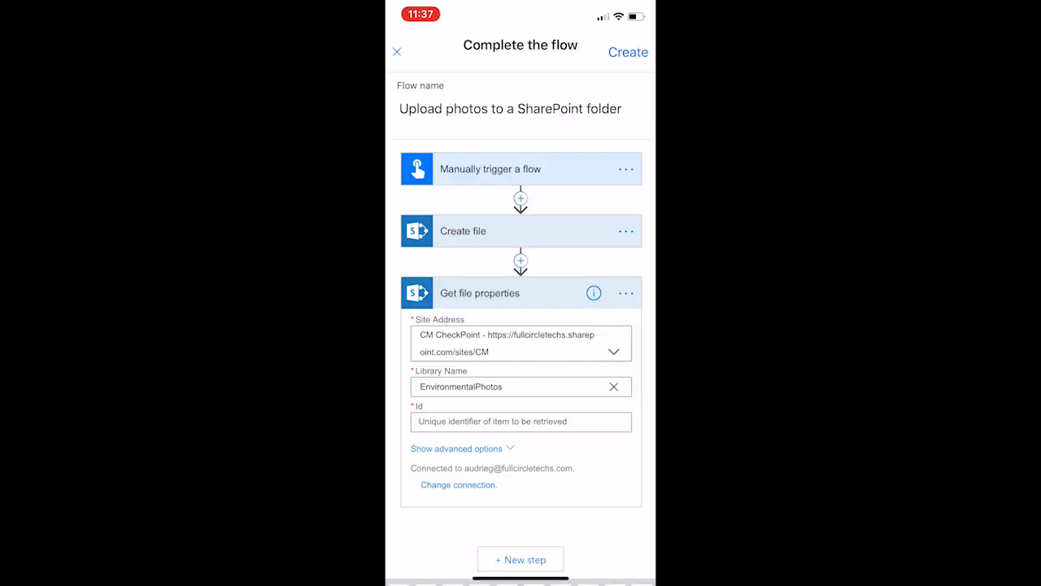
Step: Set the Id of Get file properties to the ItemId dynamic content from Create file
scroll(521, 325, "down", 5)
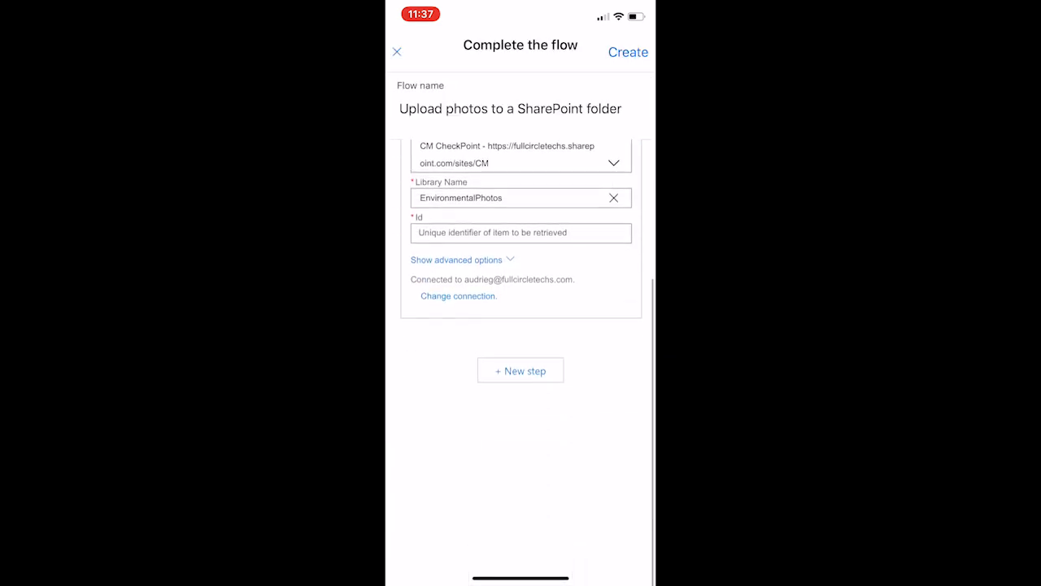
scroll(520, 325, "up", 2)
left_click(520, 323)
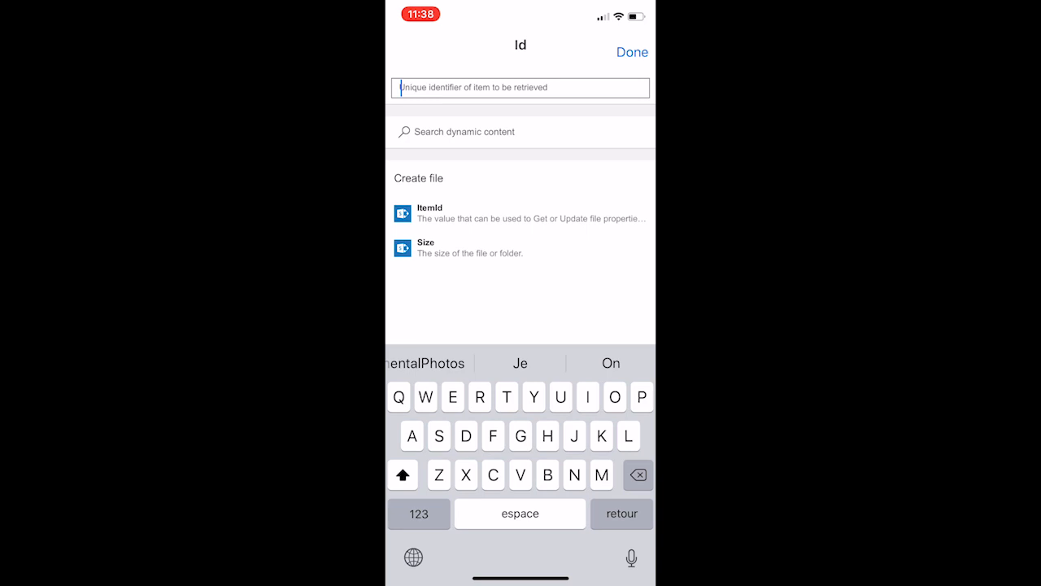
left_click(429, 213)
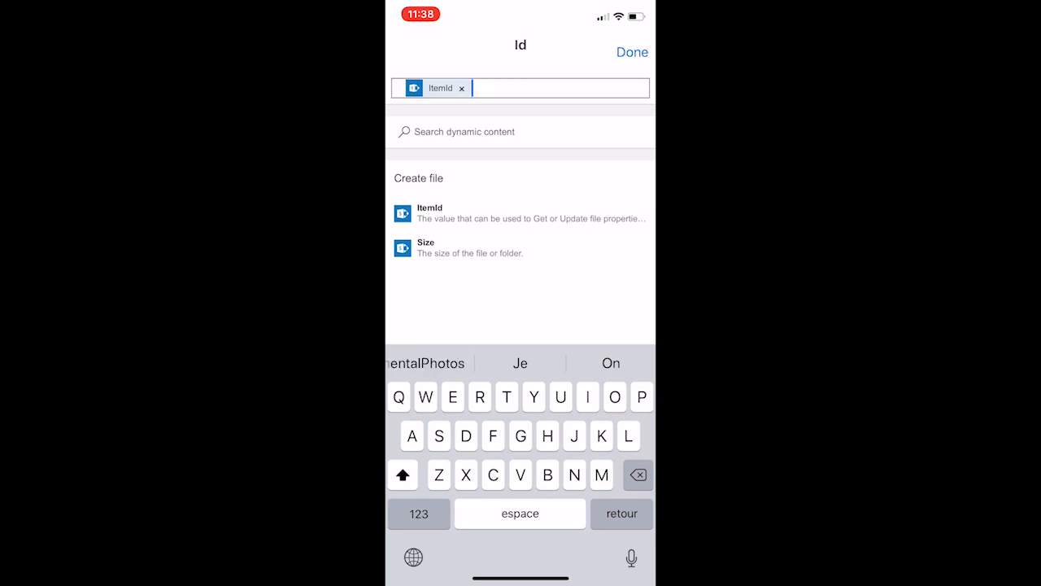
left_click(632, 52)
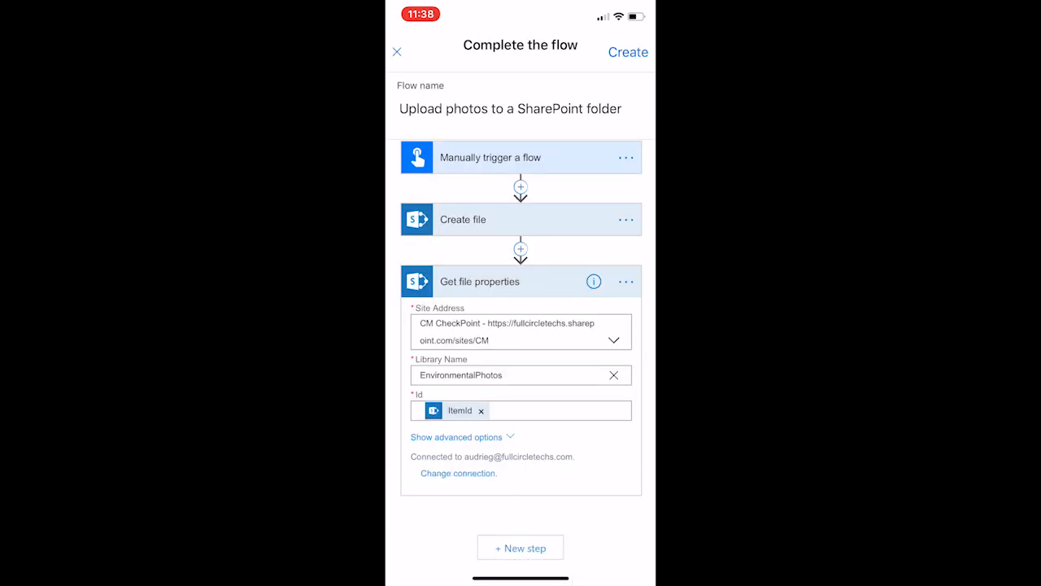
Step: Edit the parameters of the manual flow trigger and add a Number input below the image content
left_click(520, 547)
left_click(491, 158)
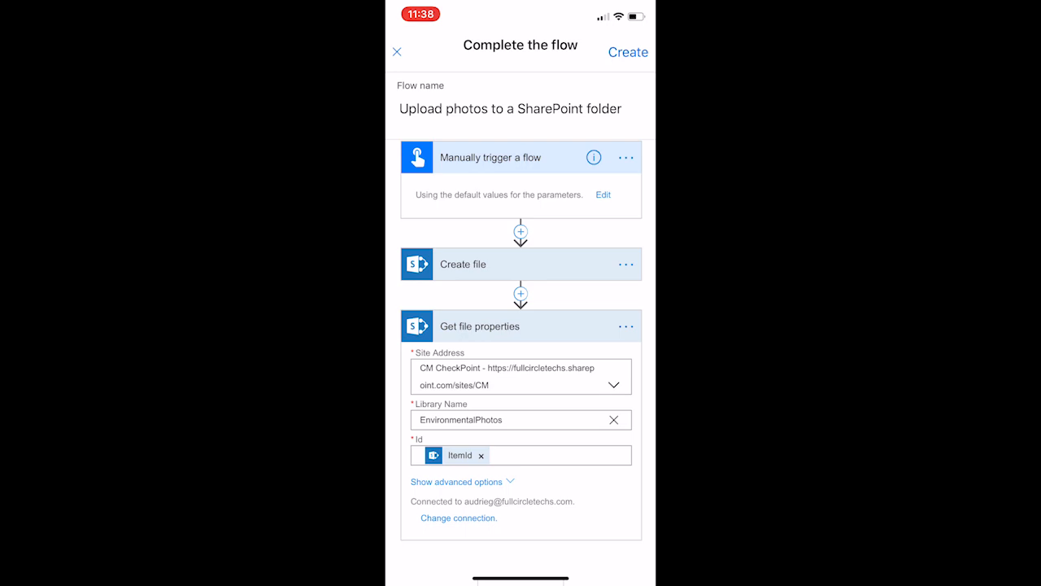
left_click(604, 195)
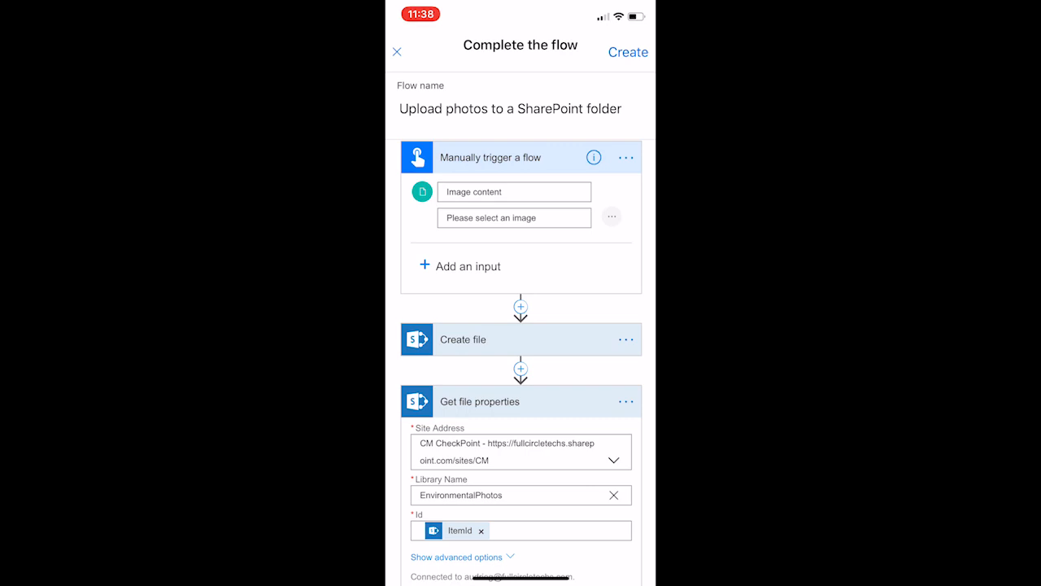
left_click(461, 266)
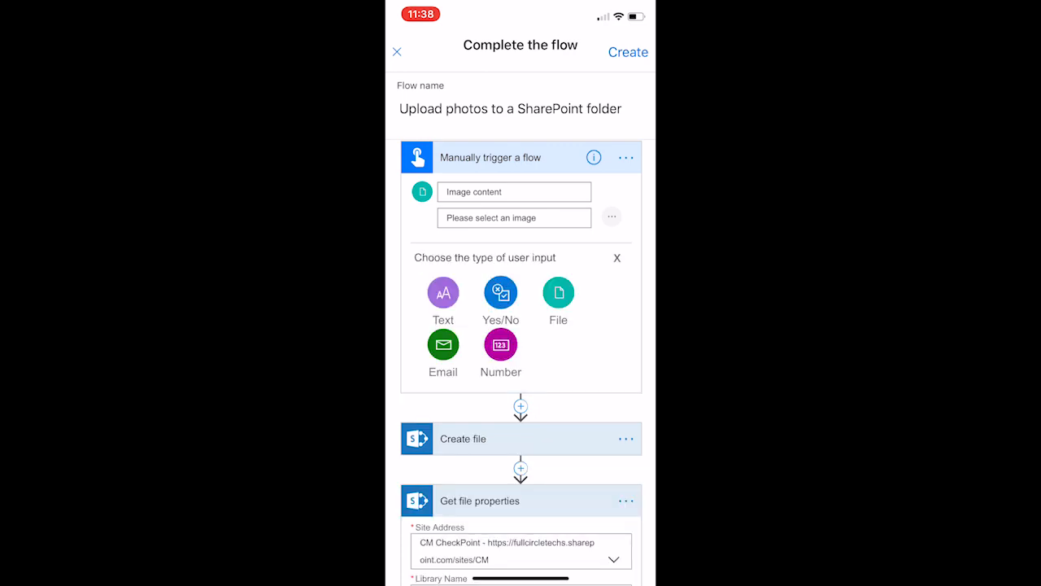
left_click(500, 344)
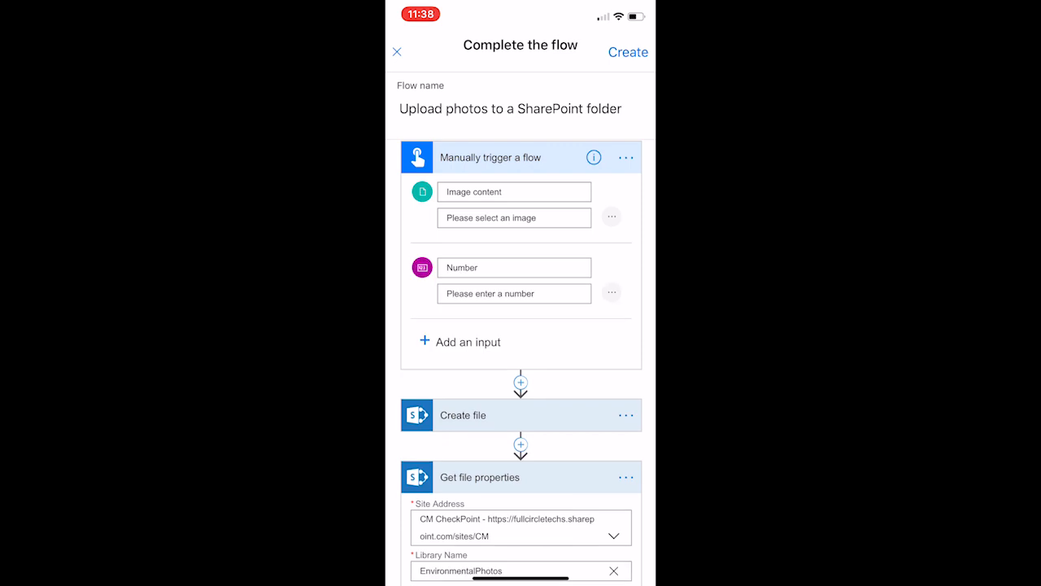
Step: Rename the trigger's number input to Code
left_click(514, 268)
key("BackSpace")
key("BackSpace")
key("BackSpace")
key("BackSpace")
key("BackSpace")
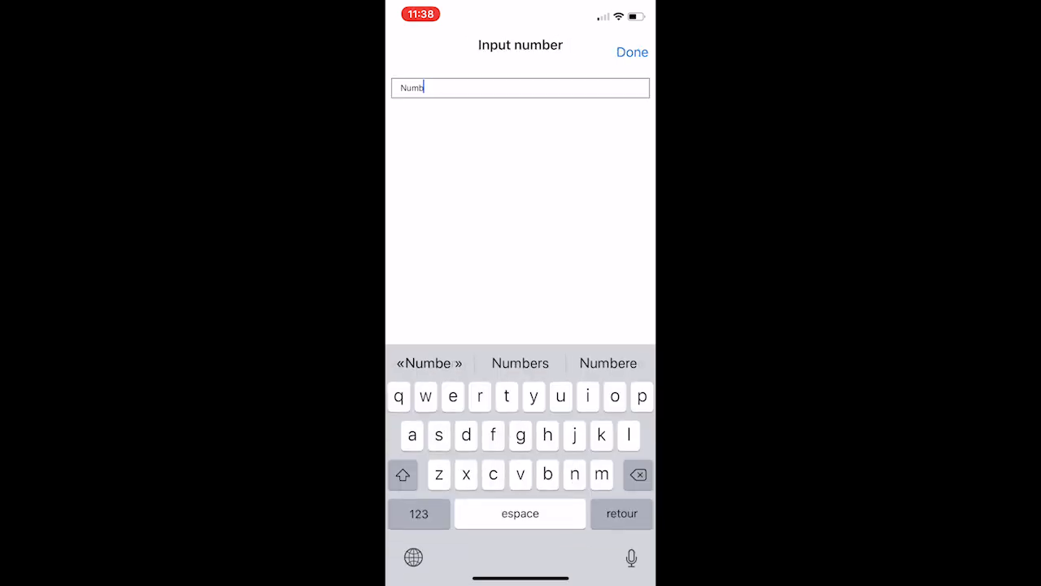
key("BackSpace")
type("Code")
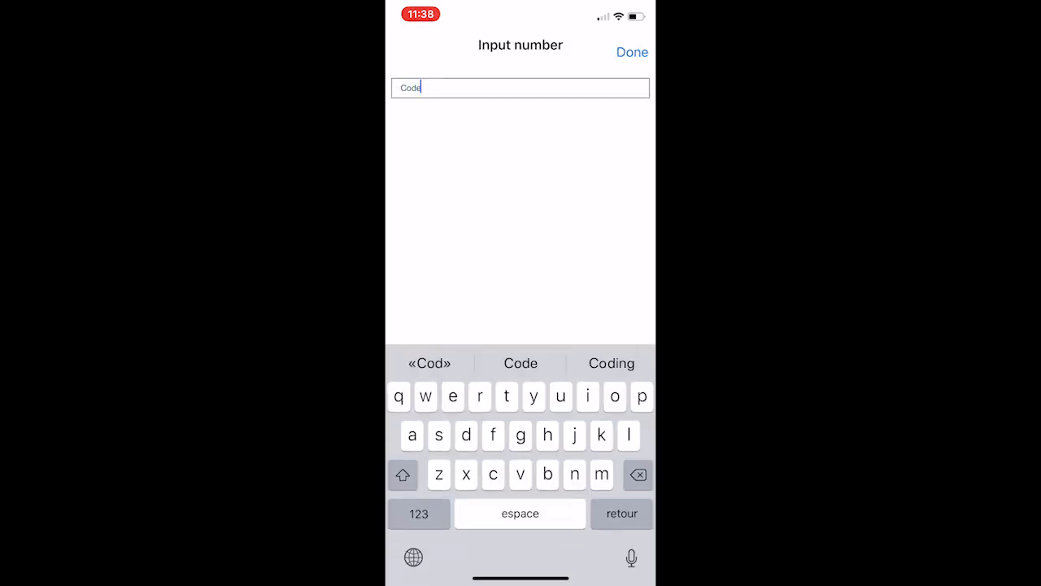
left_click(632, 52)
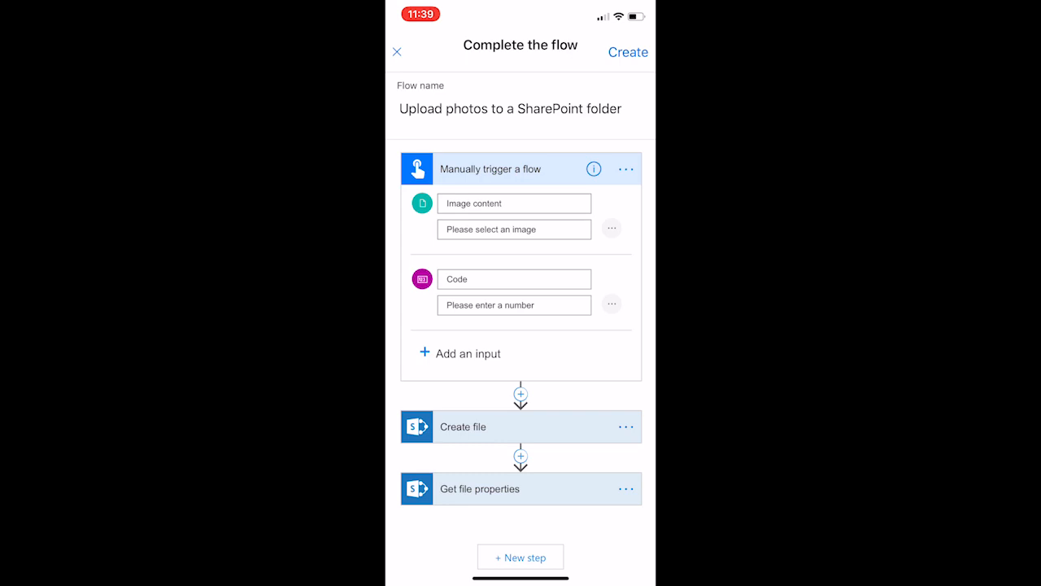
Step: Add a Yes/No input to the manual trigger below the Code input
left_click(460, 353)
left_click(500, 379)
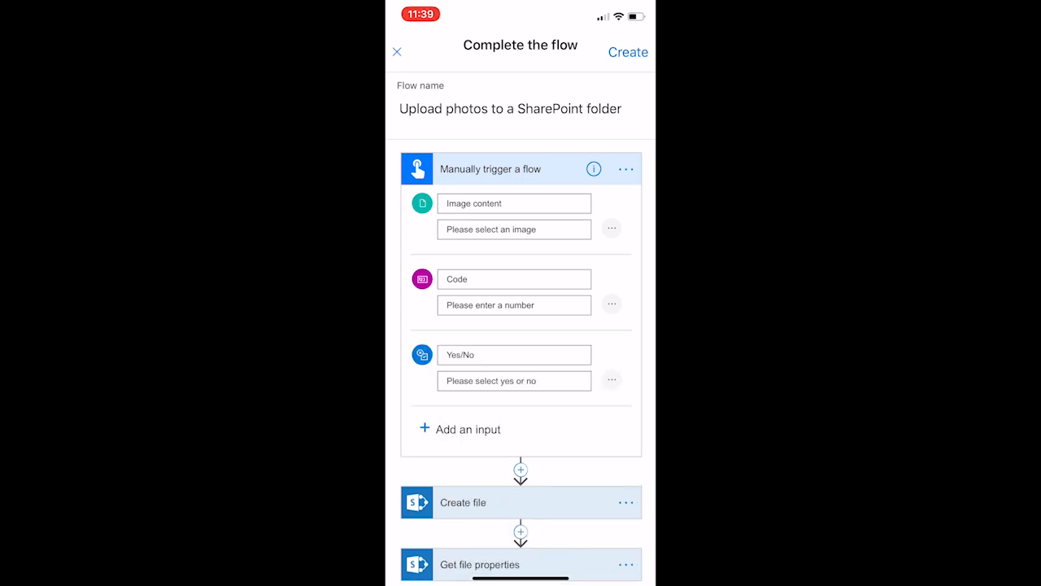
Step: Rename the trigger's Yes/No input to Newsletter
left_click(514, 355)
key("BackSpace")
key("BackSpace")
key("BackSpace")
key("BackSpace")
key("BackSpace")
key("BackSpace")
type("Newletter")
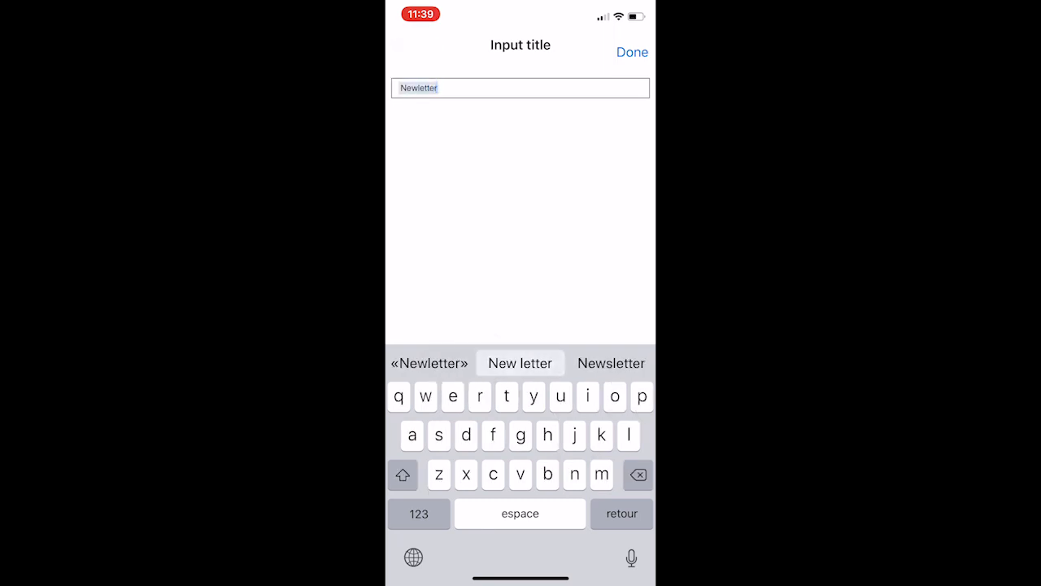
left_click(611, 363)
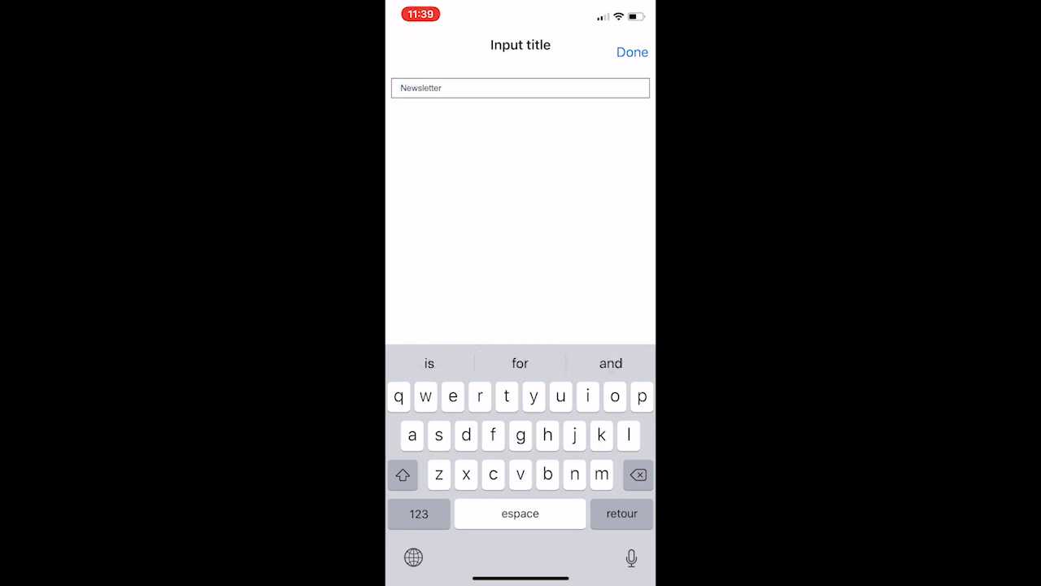
left_click(632, 52)
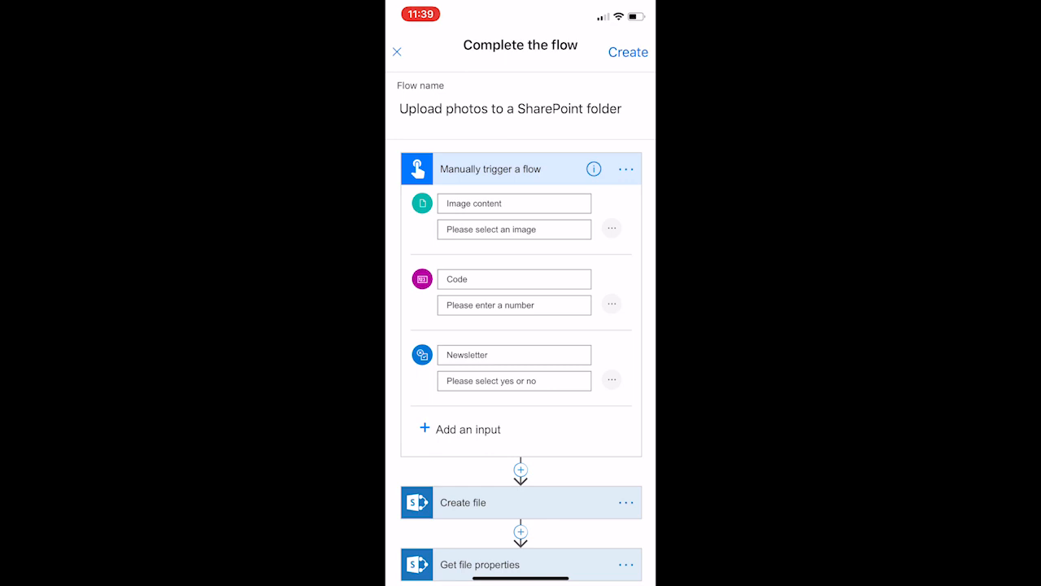
Step: Start adding a new action after Get file properties and choose the SharePoint connector
scroll(520, 366, "down", 5)
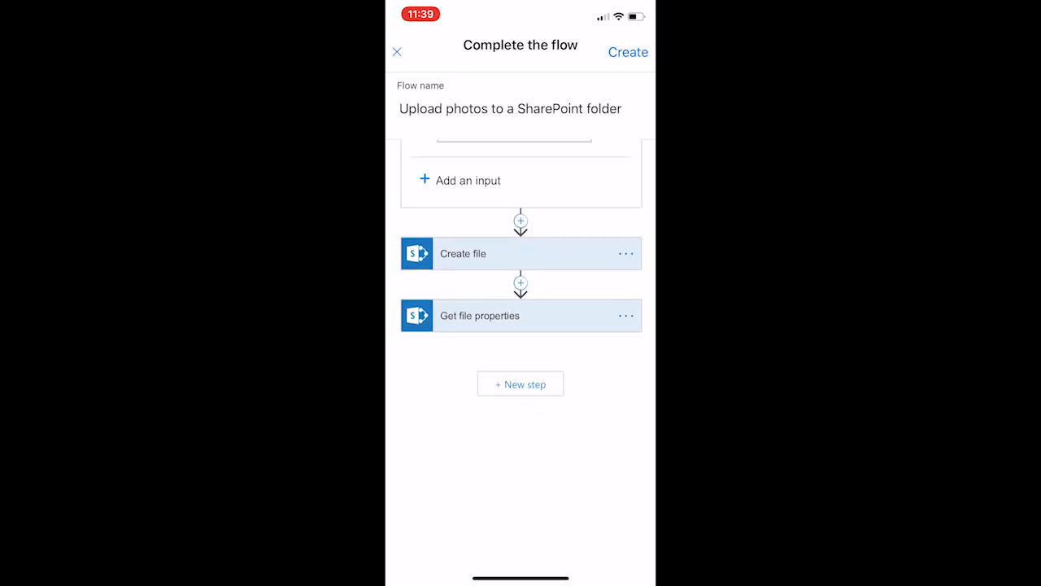
scroll(520, 350, "up", 3)
scroll(521, 349, "down", 3)
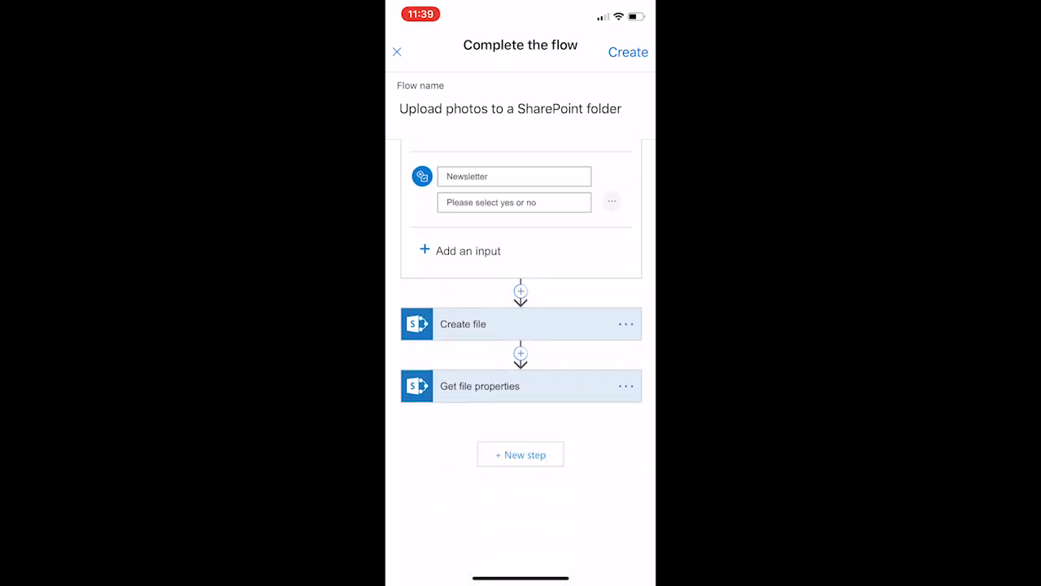
left_click(520, 379)
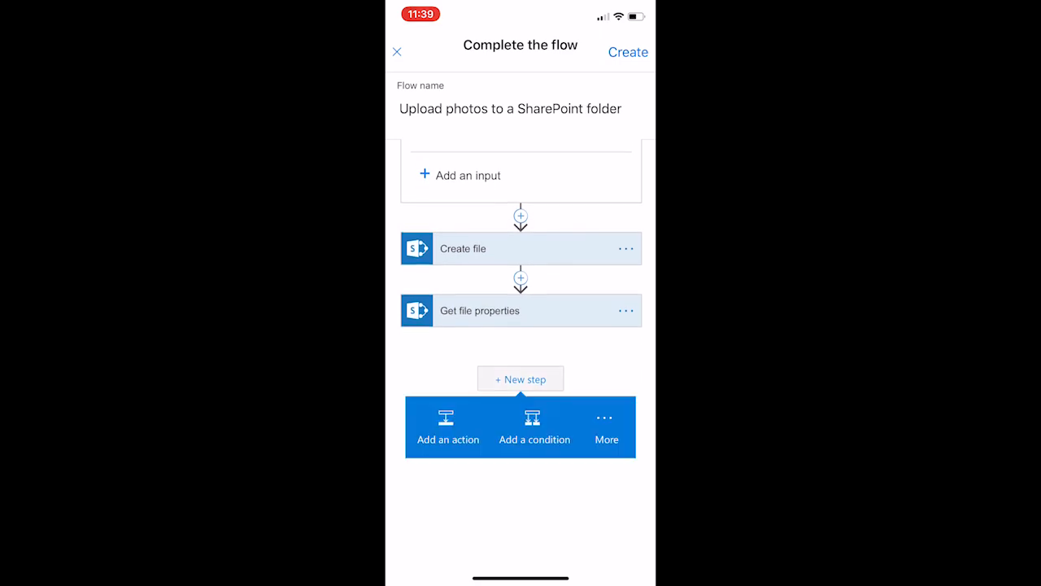
left_click(448, 427)
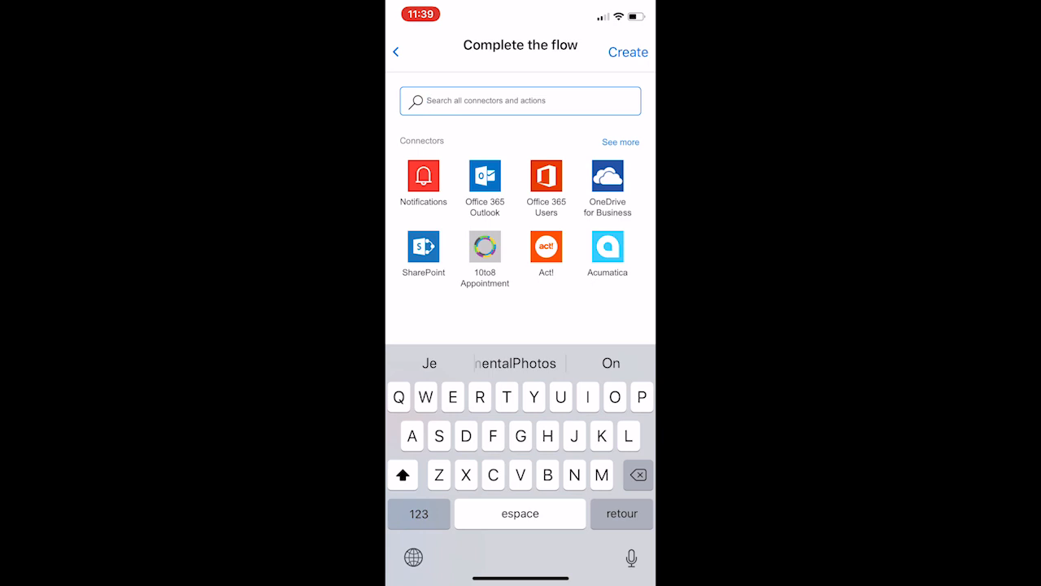
left_click(423, 246)
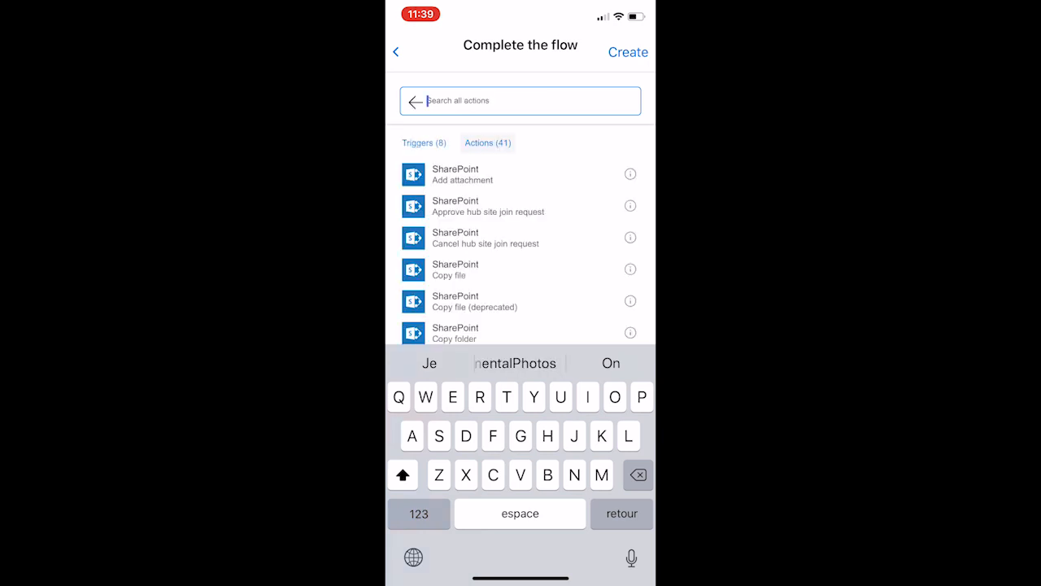
Step: Search the SharePoint actions for Update and add the Update file properties action
scroll(521, 252, "down", 5)
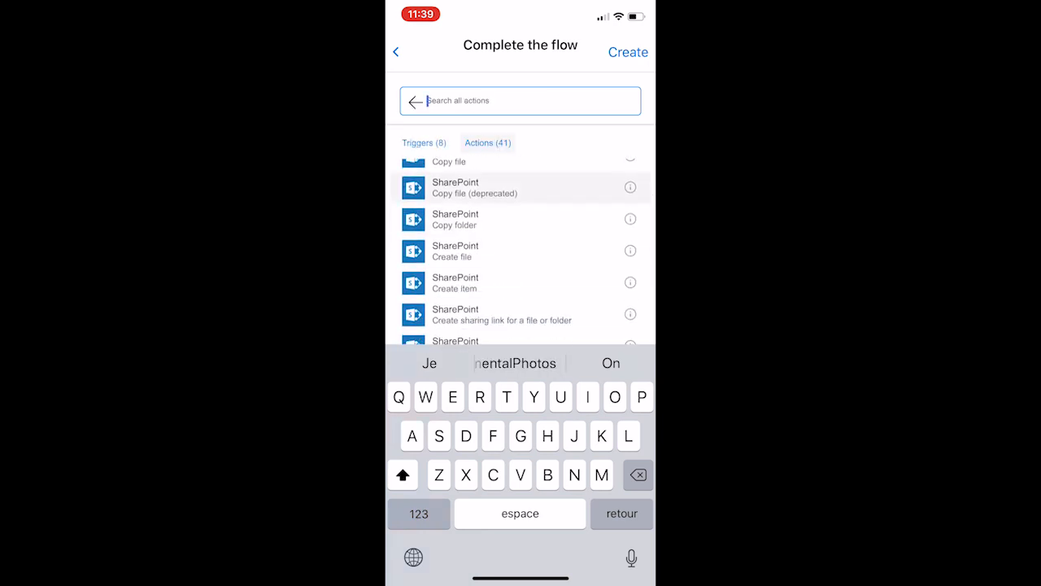
scroll(521, 252, "down", 3)
scroll(520, 252, "down", 4)
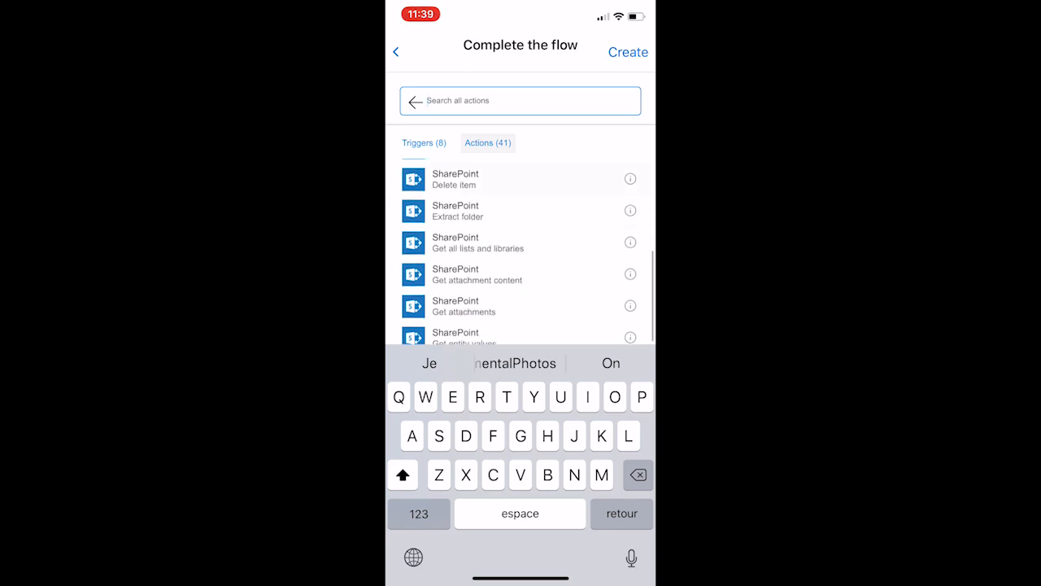
scroll(521, 252, "down", 10)
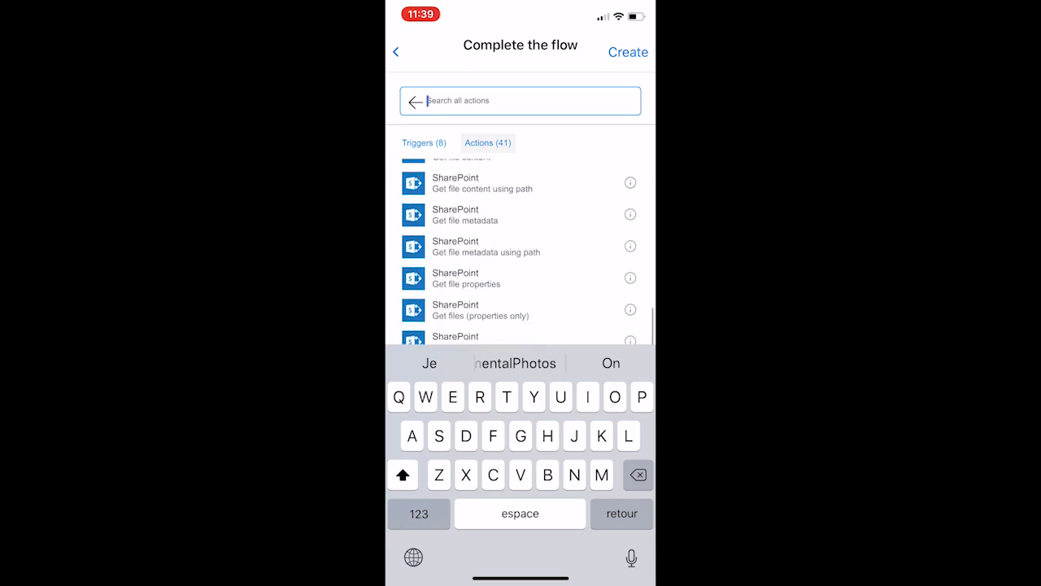
scroll(520, 253, "down", 7)
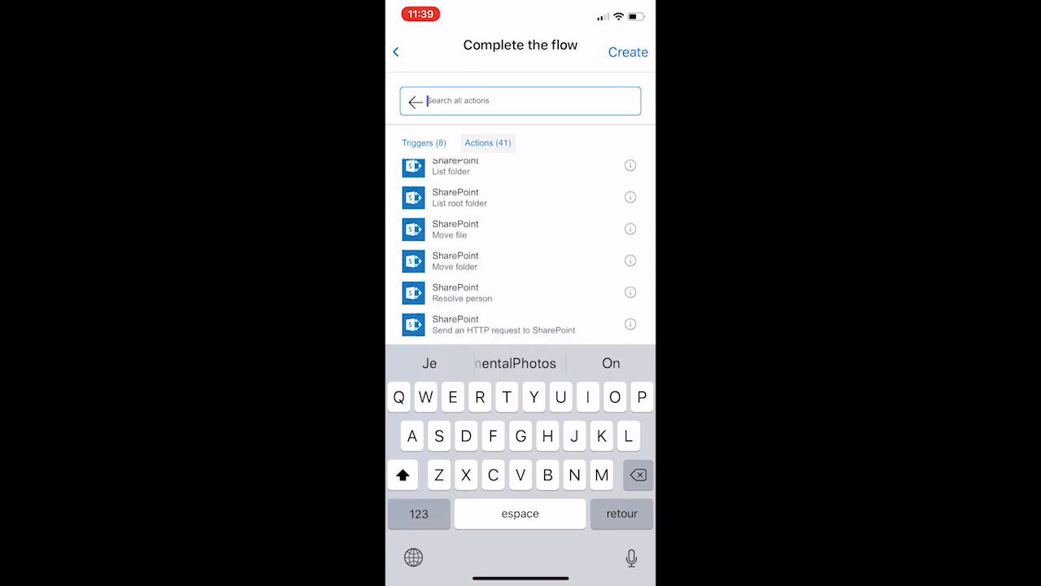
type("Uodate")
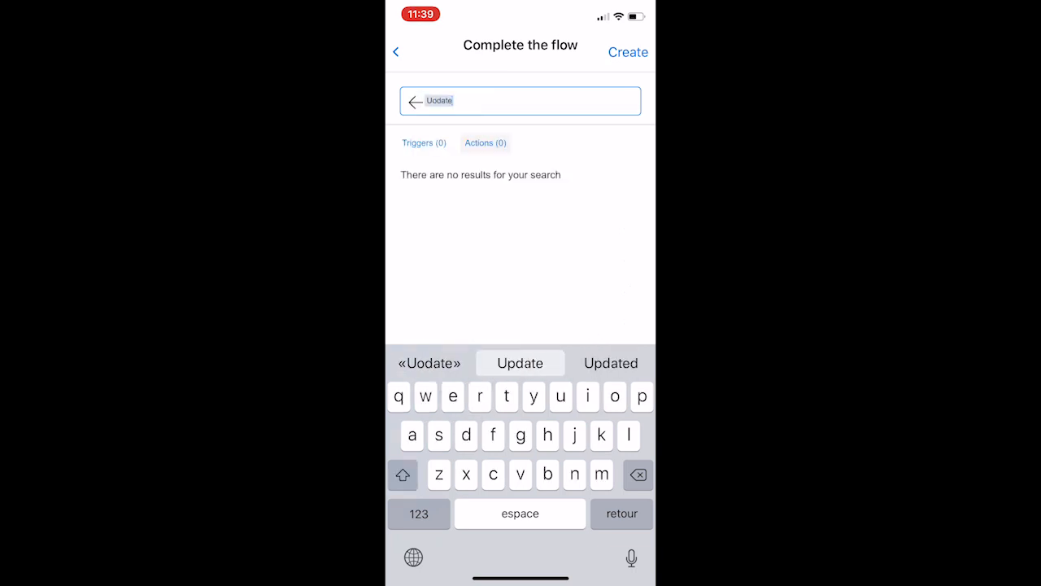
left_click(520, 363)
key("BackSpace")
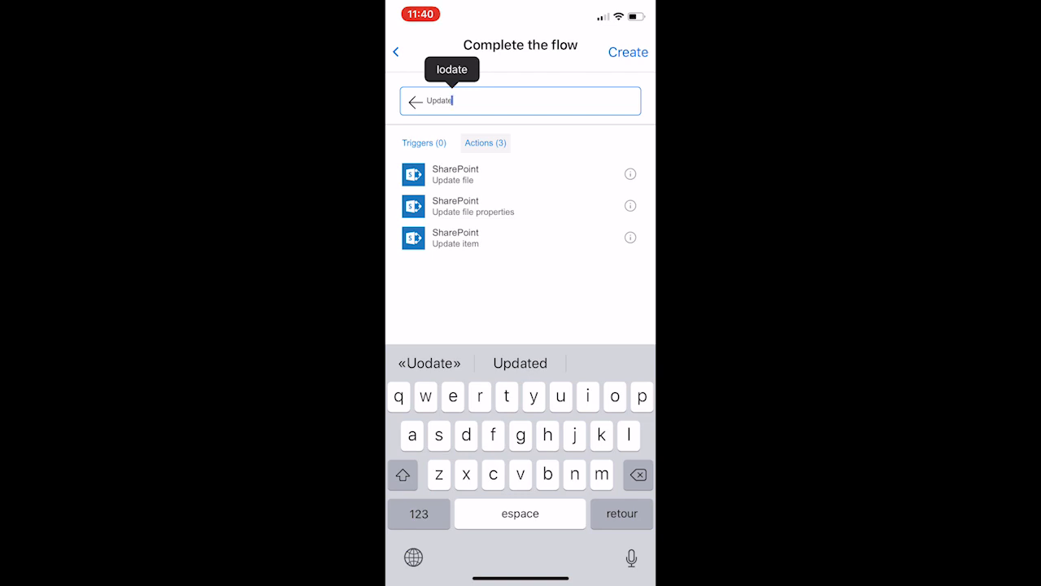
left_click(488, 206)
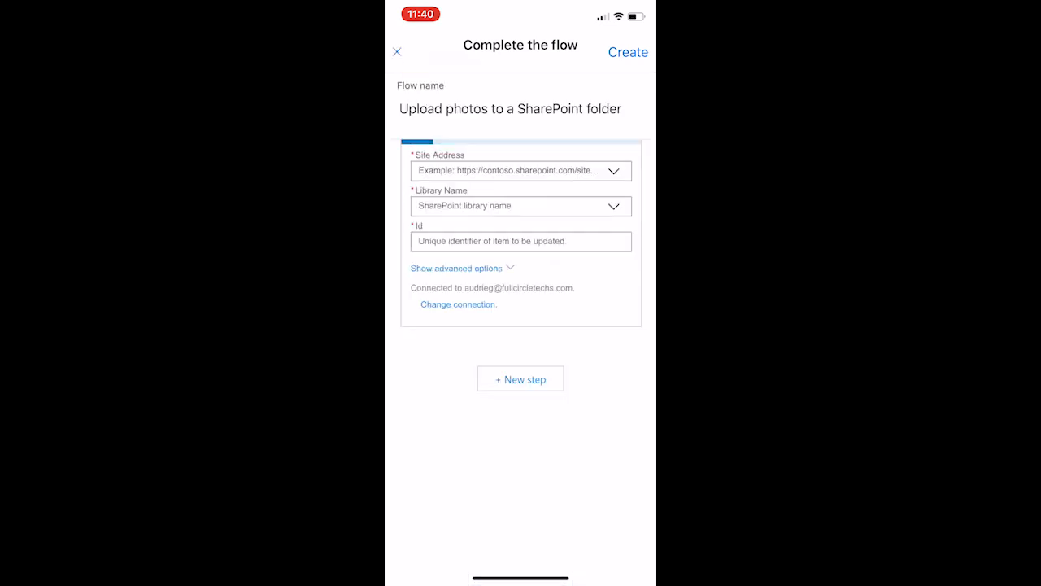
Step: Set the Site Address of Update file properties to the CM CheckPoint site
left_click(520, 170)
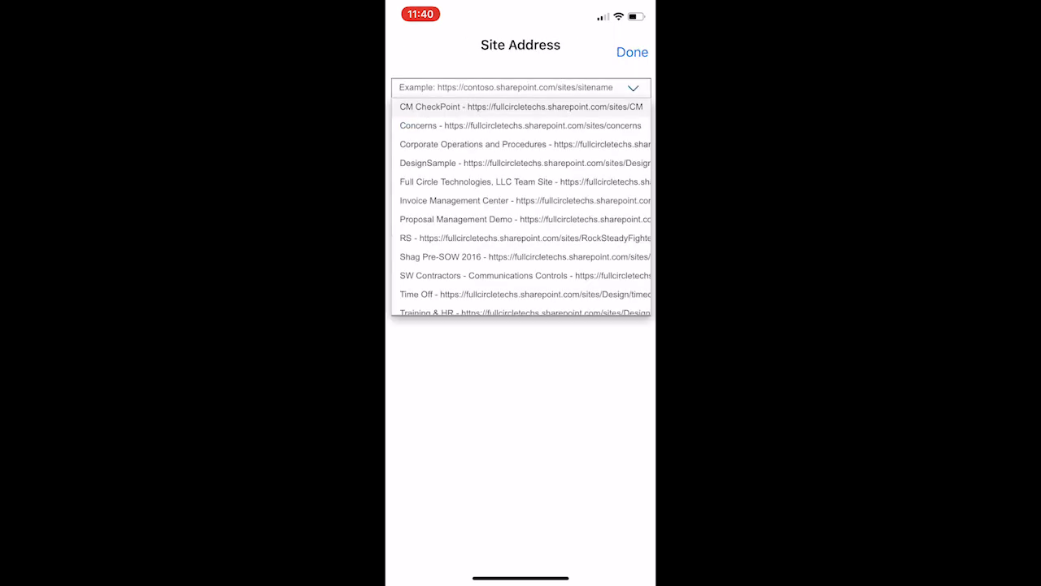
left_click(520, 106)
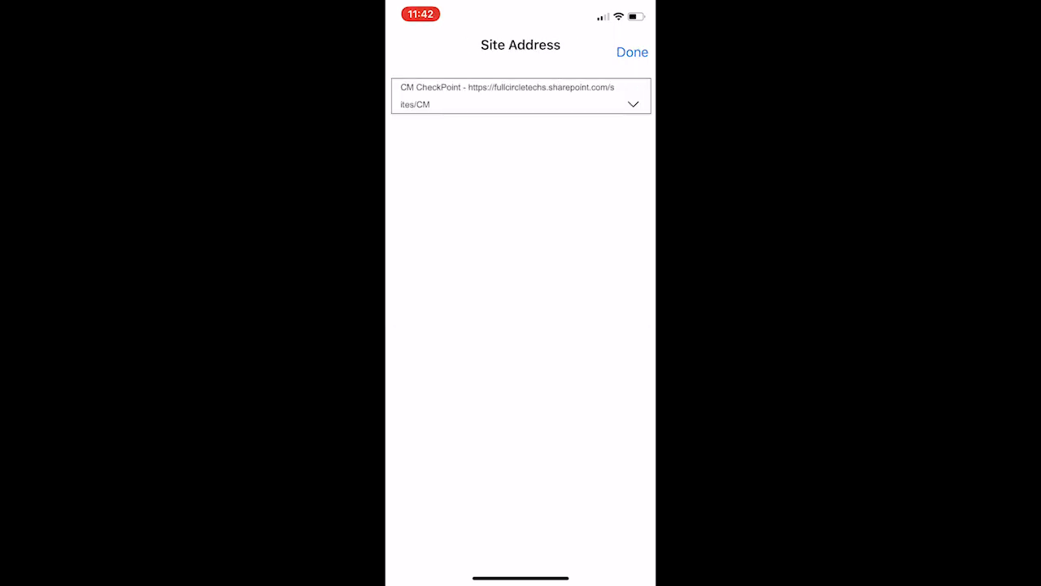
left_click(632, 52)
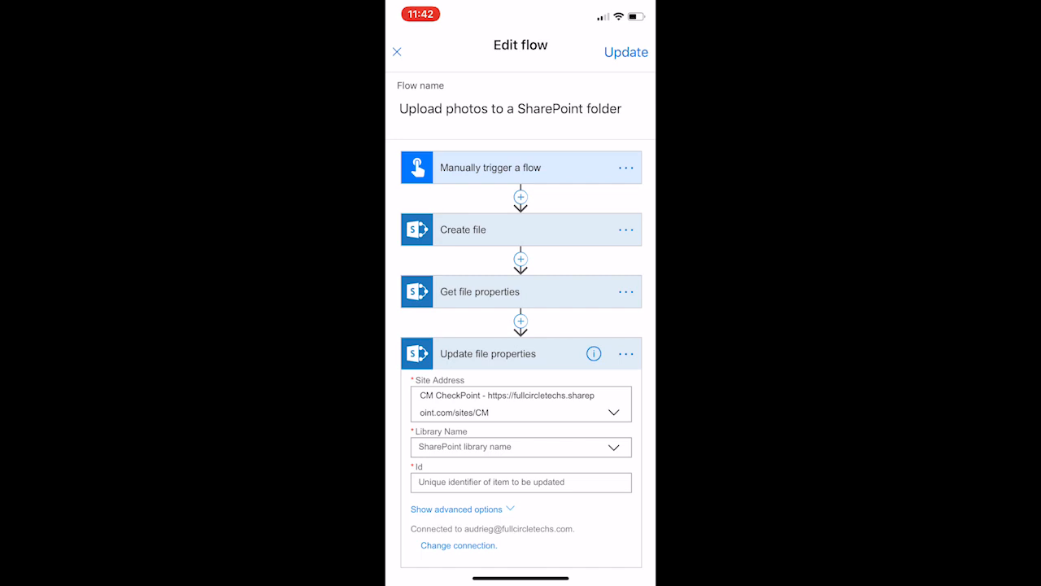
Step: Enter EnvironmentalPhotos as the custom Library Name of Update file properties
left_click(521, 446)
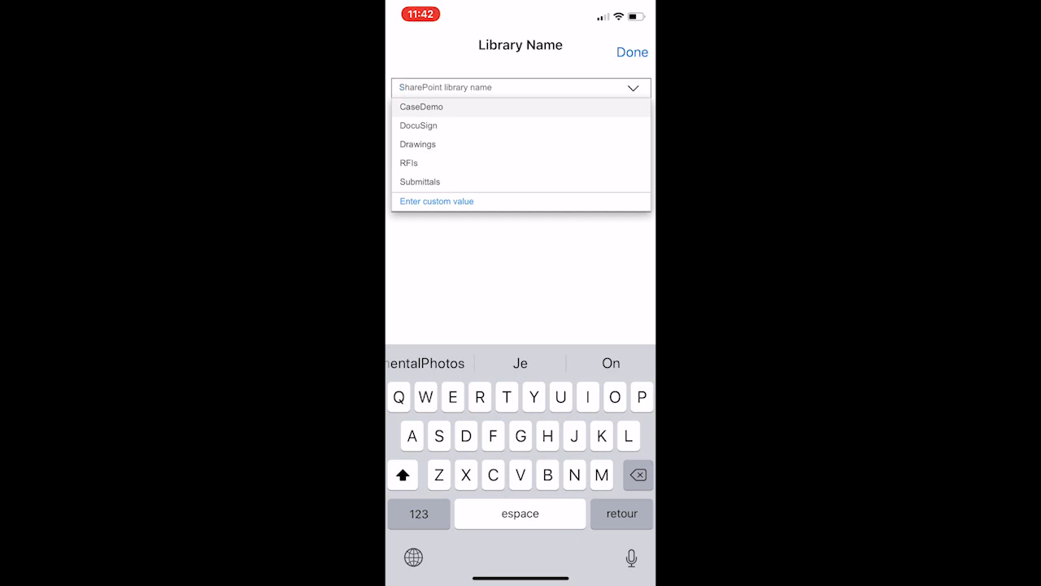
left_click(436, 202)
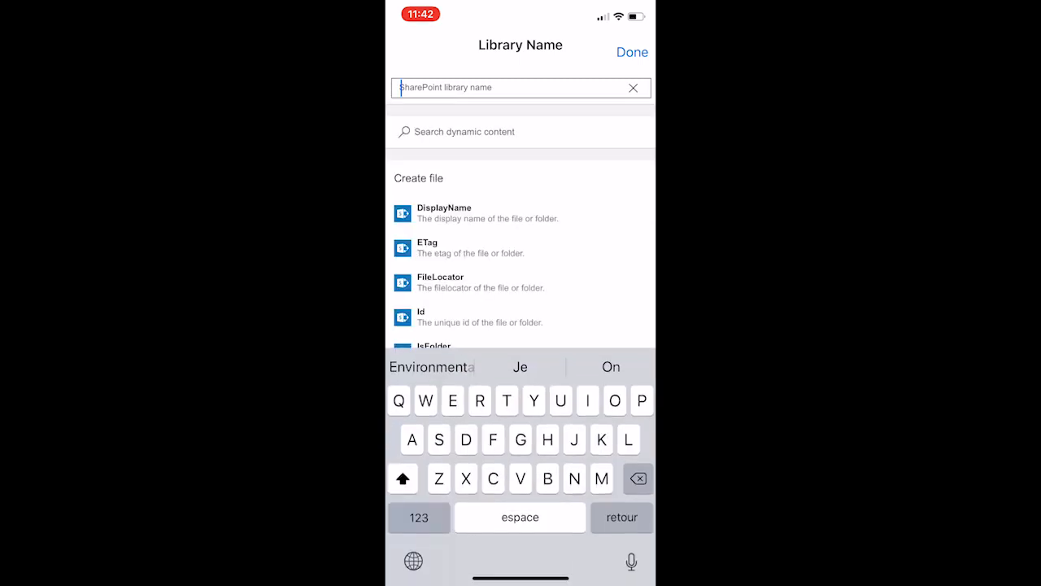
type("EnvironmentalPhotos")
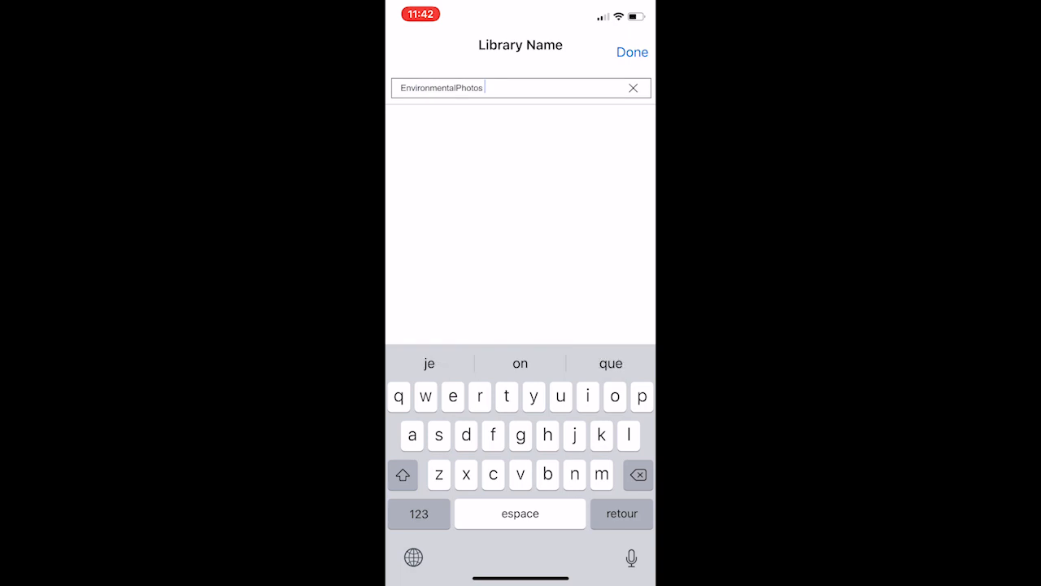
key("BackSpace")
left_click(632, 52)
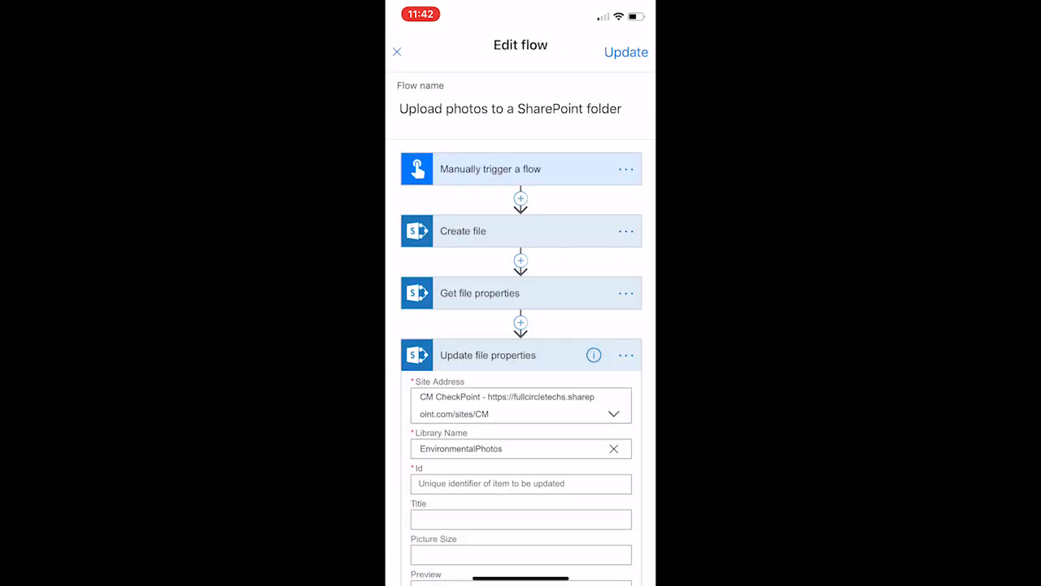
Step: Set the Id of Update file properties to the ItemId dynamic content from Create file
scroll(521, 362, "down", 5)
left_click(521, 290)
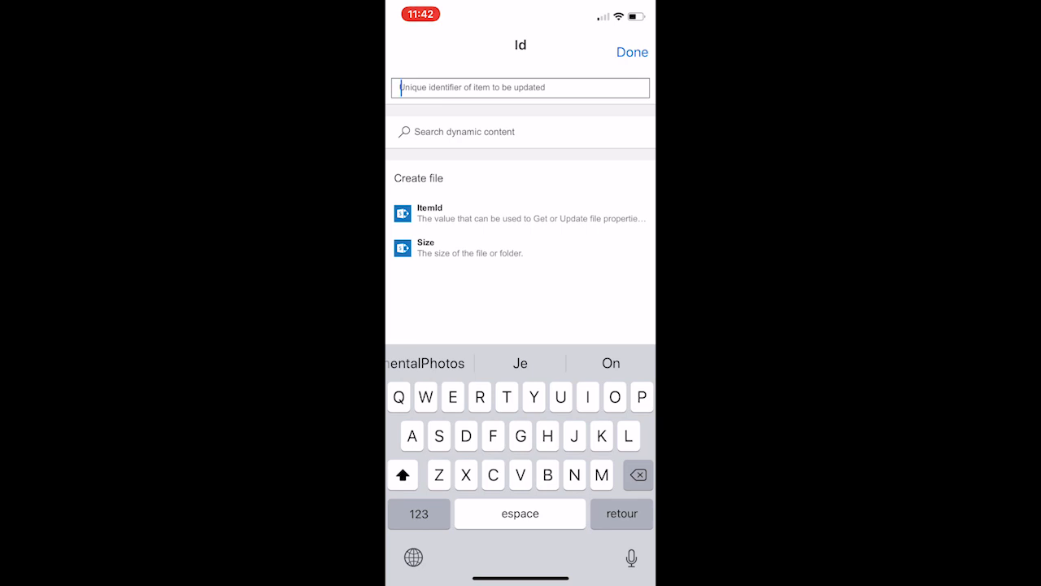
left_click(521, 213)
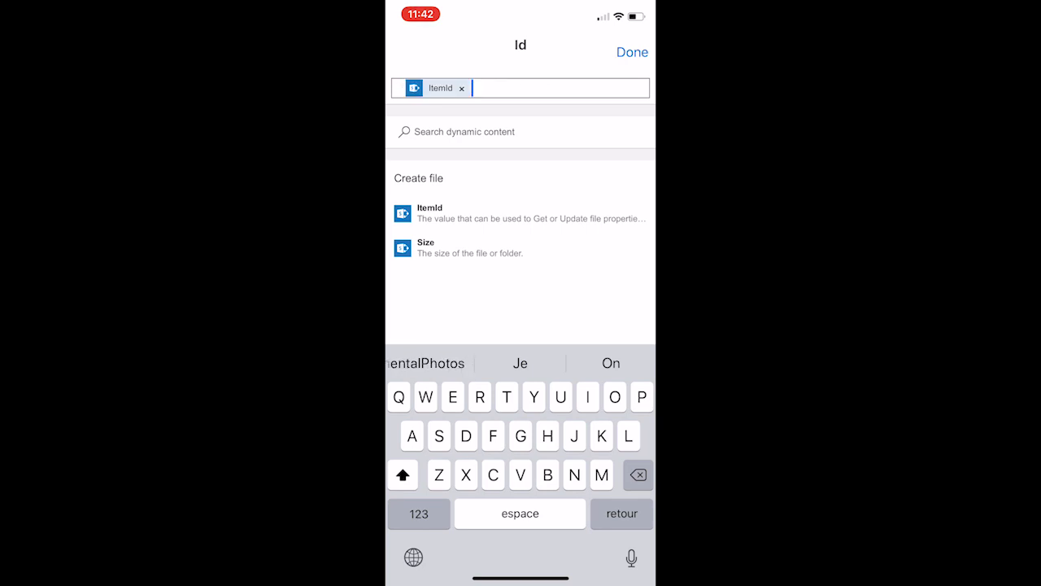
left_click(632, 52)
Step: Fill the Code property of Update file properties with the Code dynamic content from the manual trigger
scroll(521, 362, "down", 5)
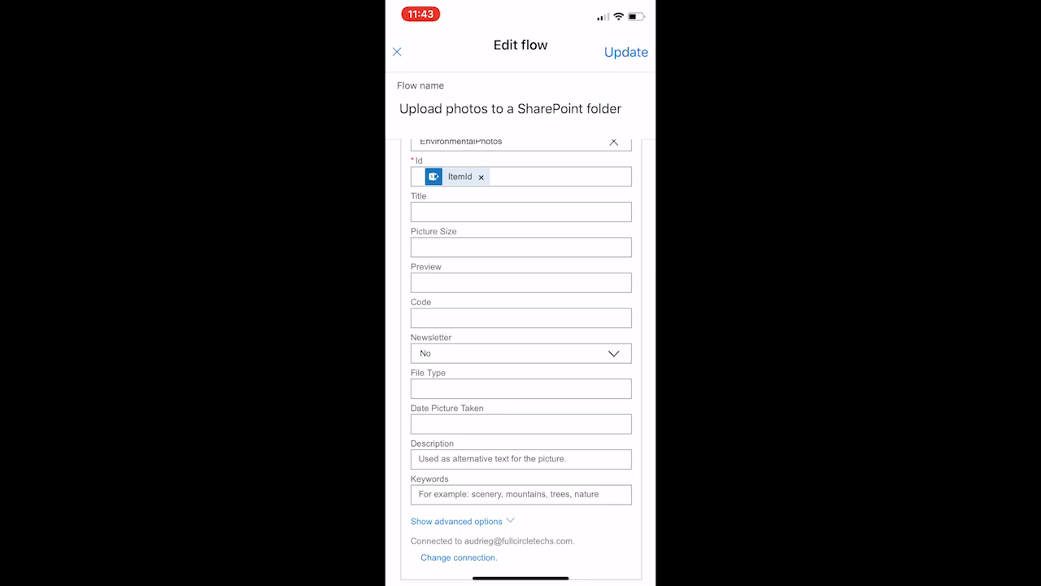
left_click(521, 318)
scroll(521, 236, "down", 1)
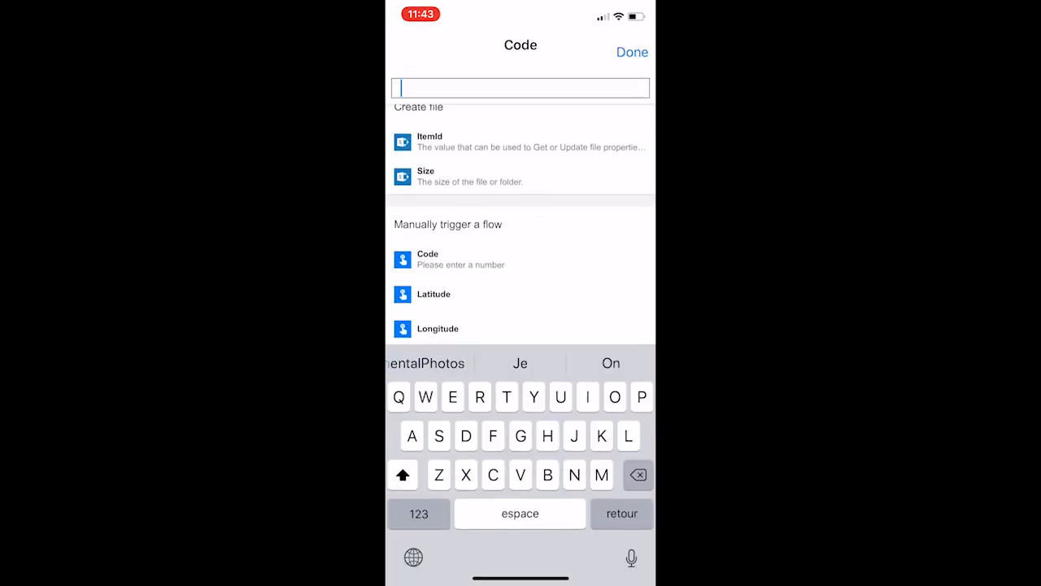
left_click(439, 303)
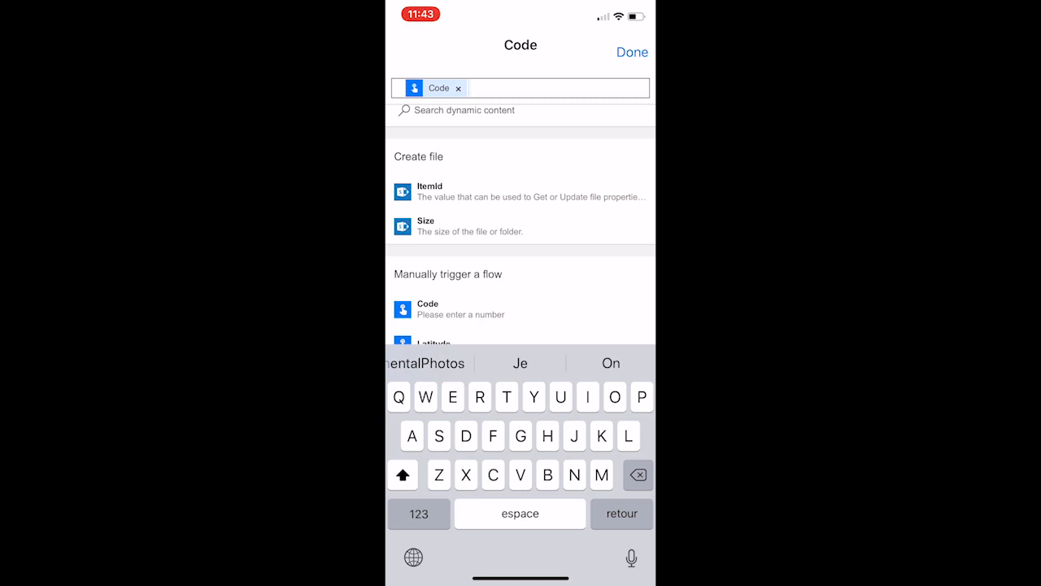
left_click(632, 52)
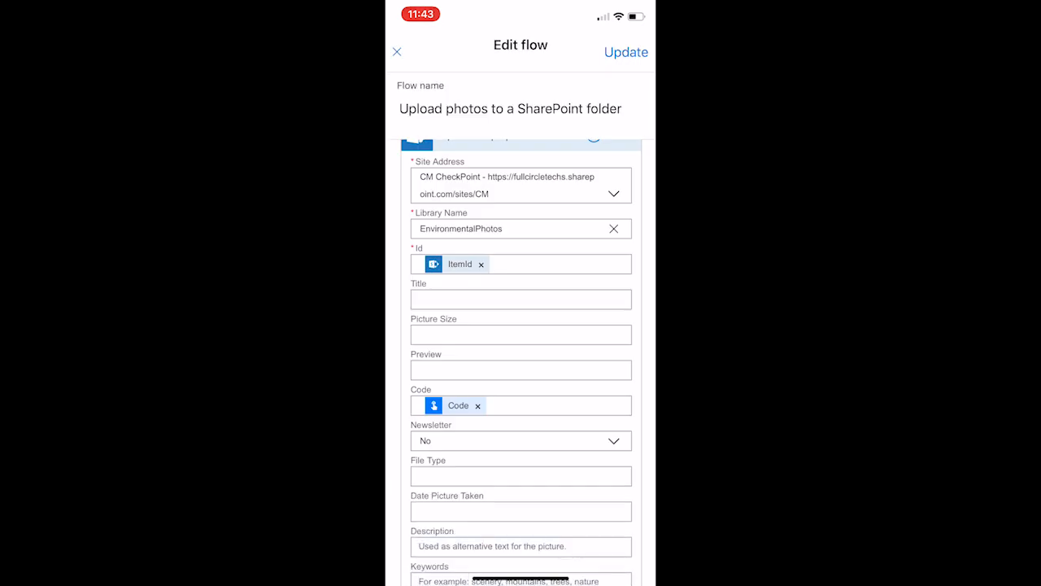
Step: Check the dynamic content offered for a custom Newsletter value in Update file properties and leave the property blank
left_click(521, 440)
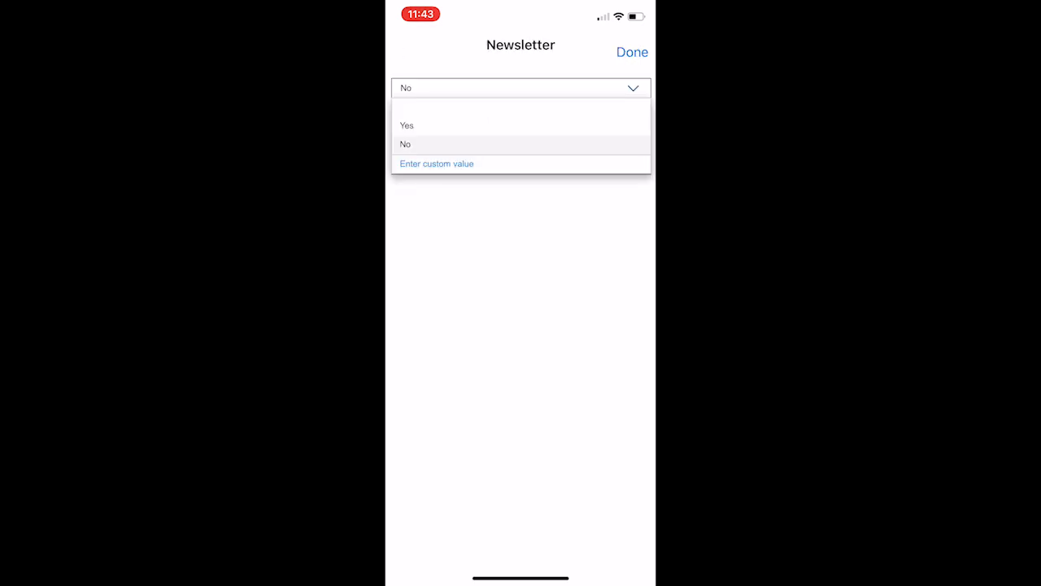
left_click(437, 164)
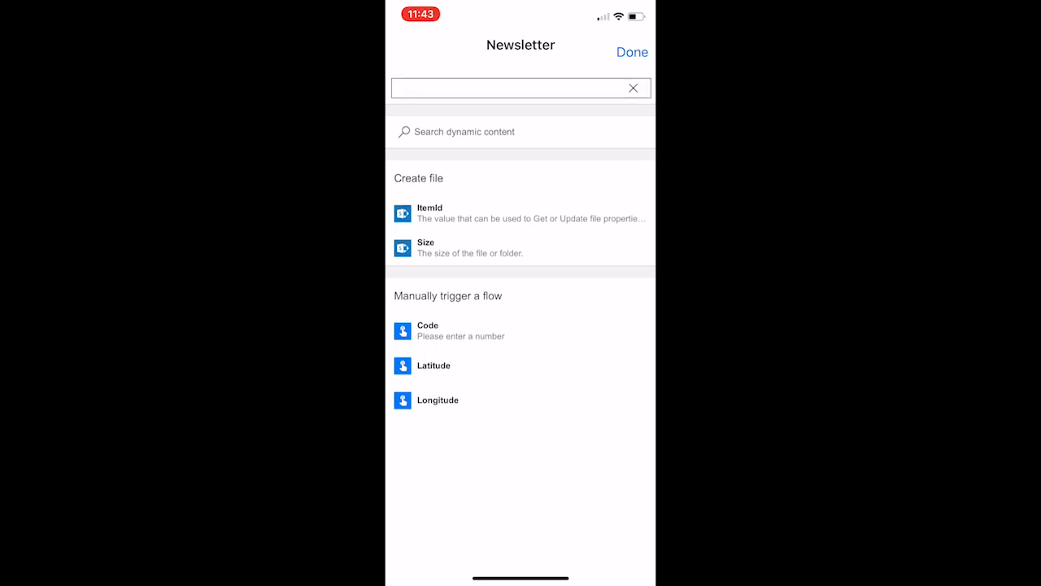
left_click(633, 87)
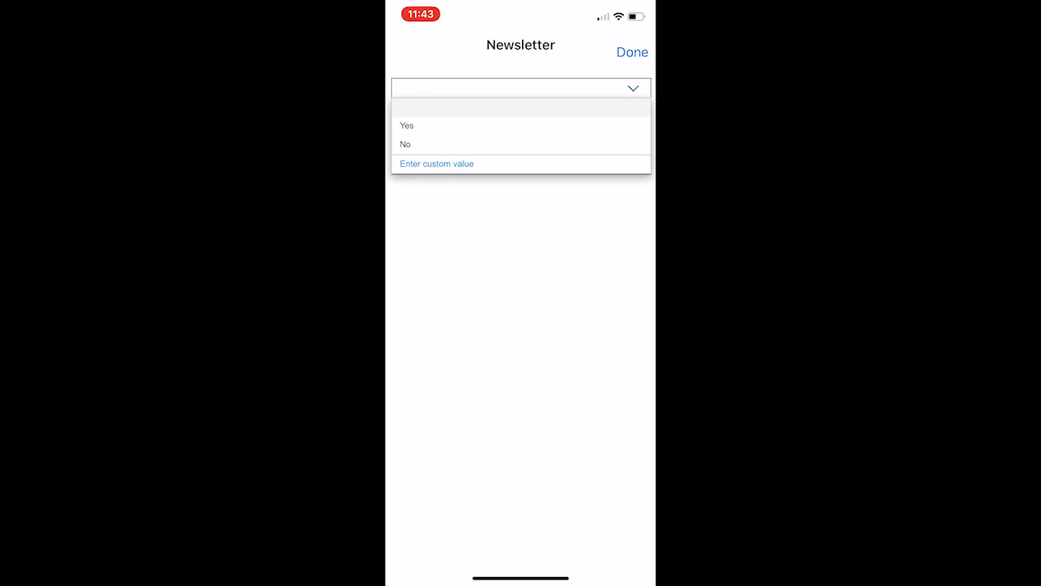
left_click(437, 163)
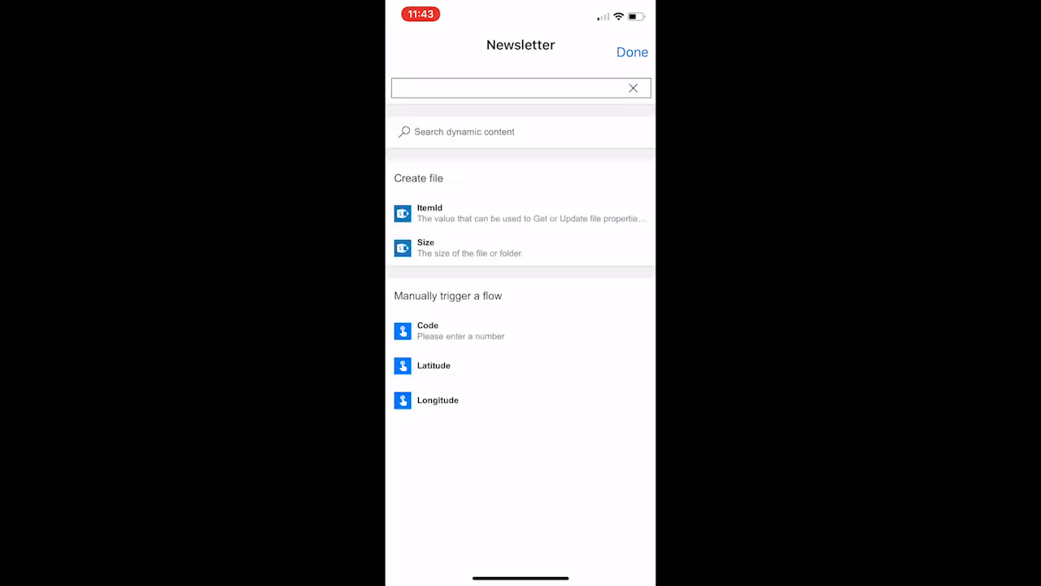
left_click(632, 87)
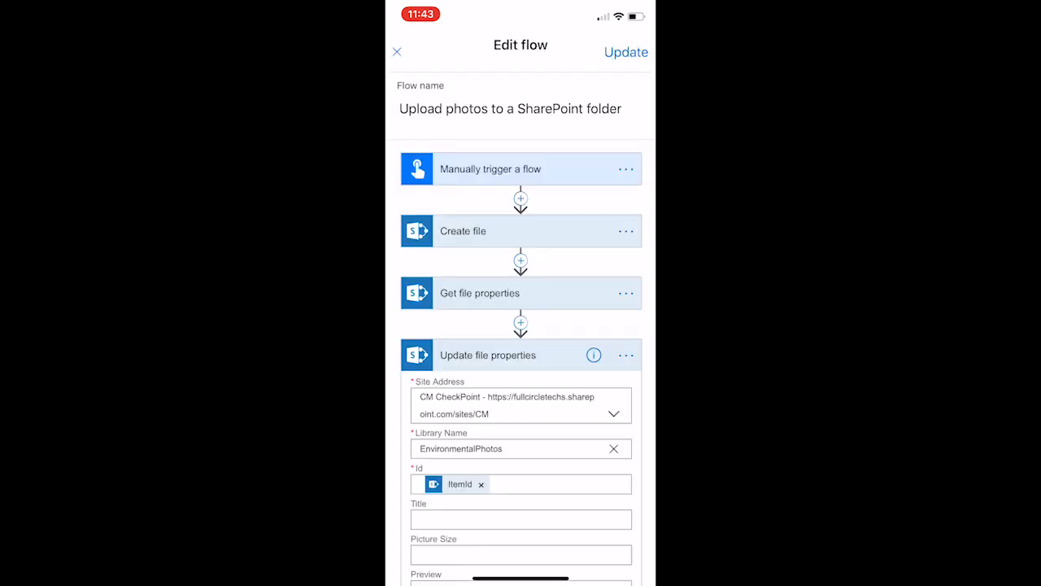
scroll(520, 362, "down", 5)
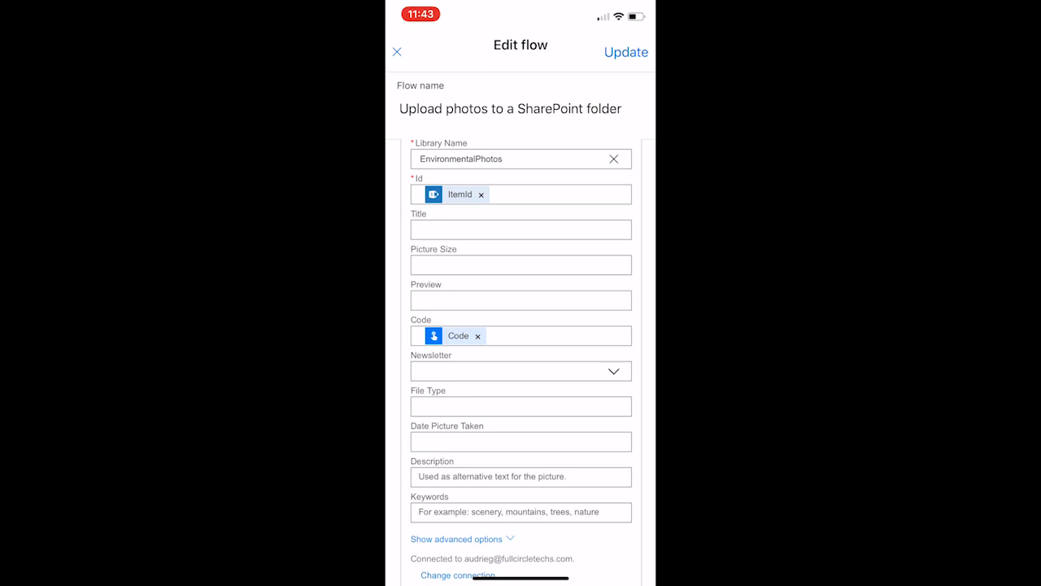
Step: Rename the flow as "Photo to SPO"
scroll(520, 362, "down", 2)
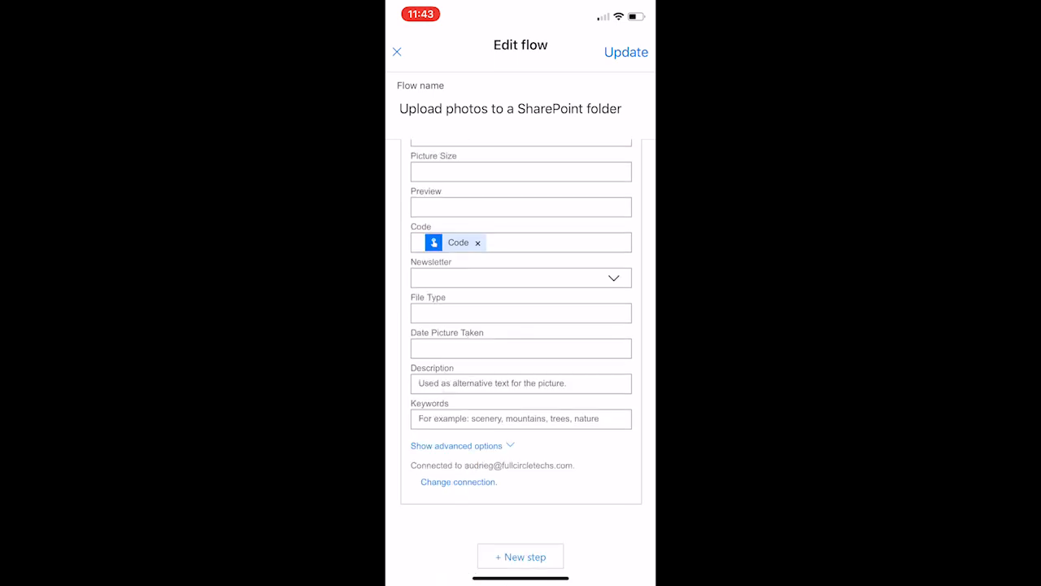
scroll(520, 362, "down", 2)
scroll(520, 362, "up", 5)
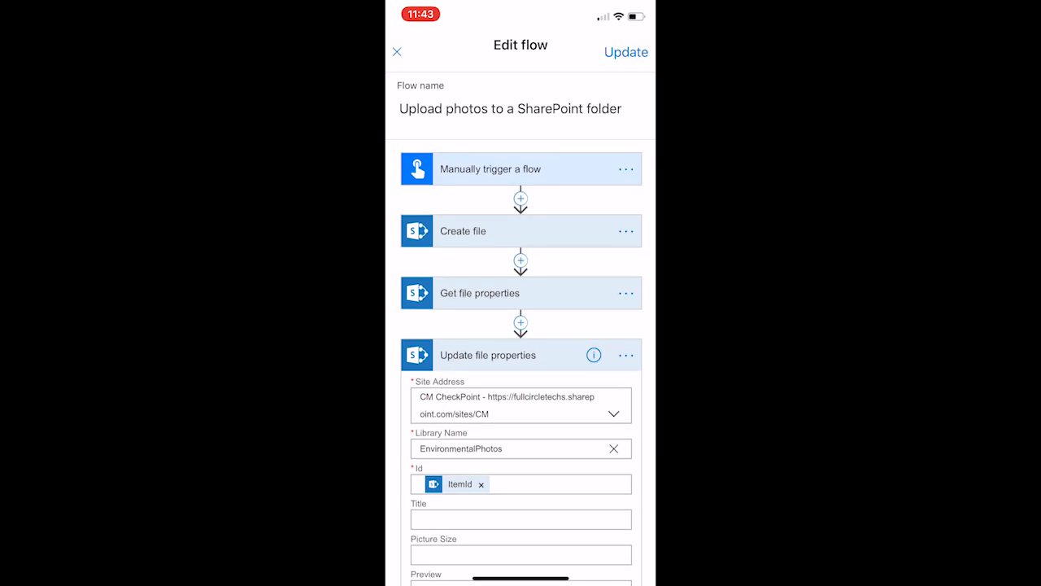
left_click(533, 108)
double_click(423, 109)
left_click_drag(442, 118, 621, 118)
key("BackSpace")
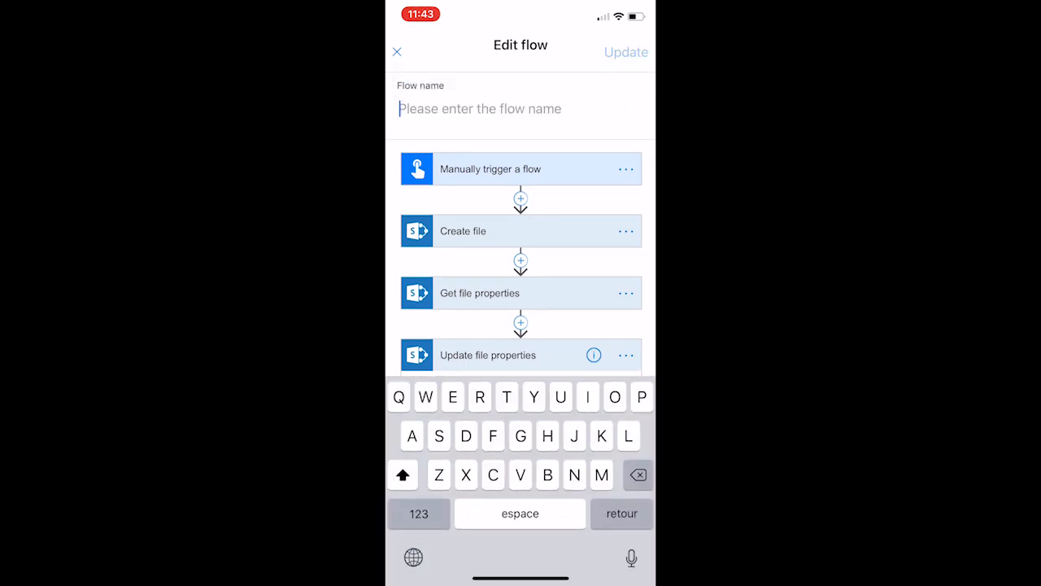
type("Photo to SO")
key("BackSpace")
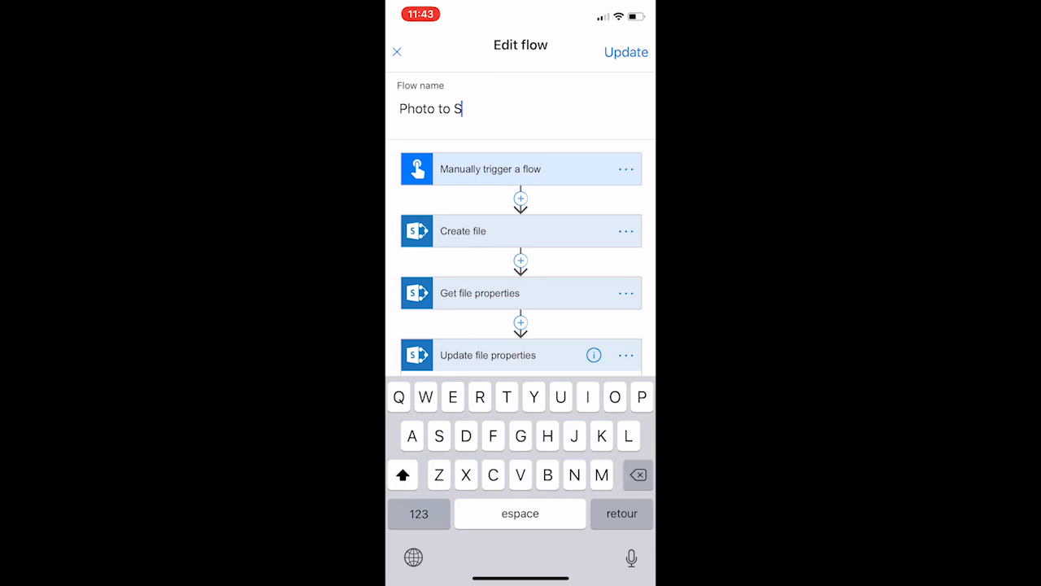
type("Po")
key("BackSpace")
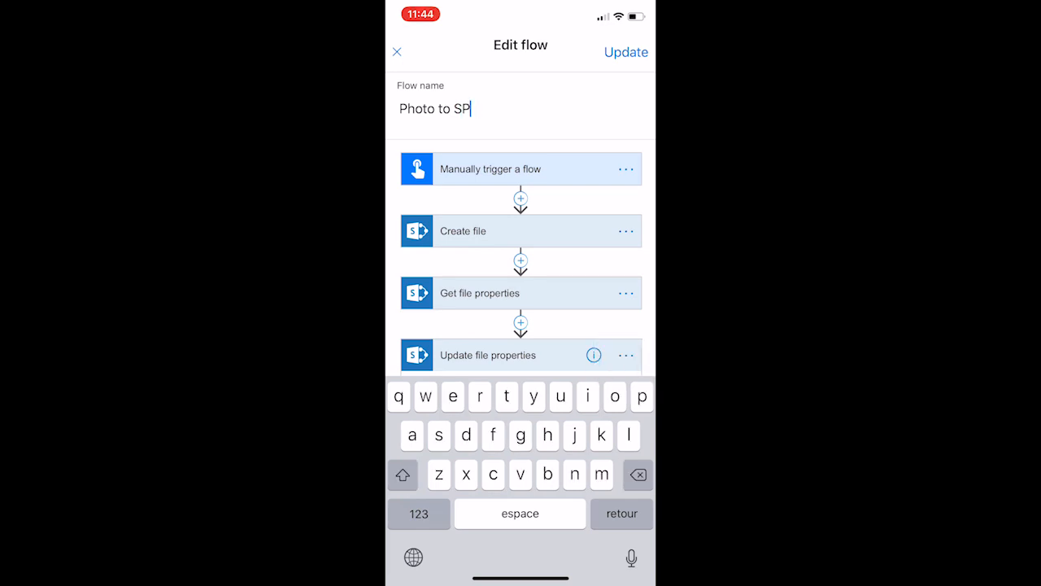
type("O")
Step: Save the updated flow and run it from its Photo to SPO button
left_click(625, 51)
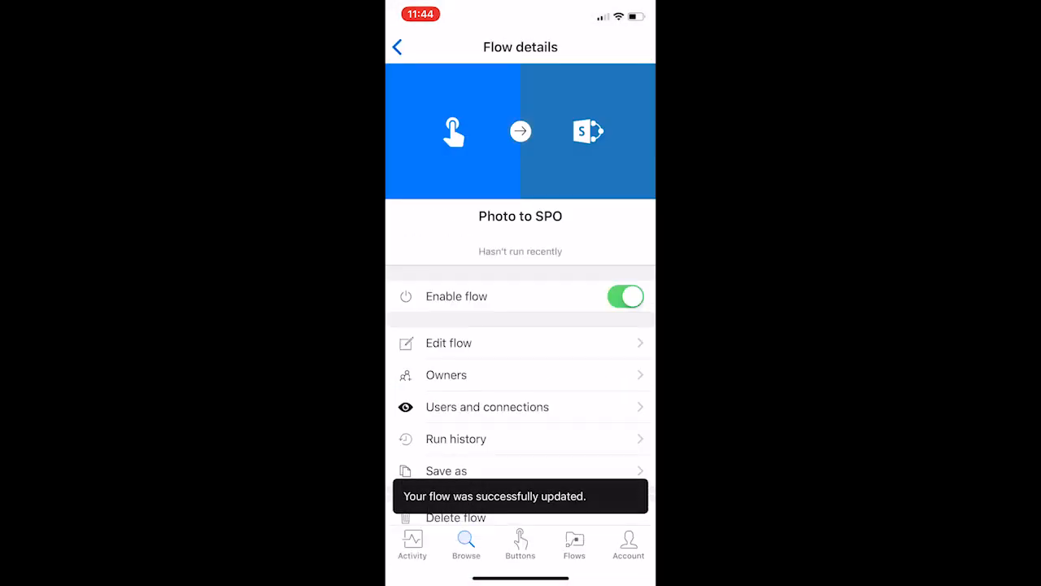
left_click(519, 544)
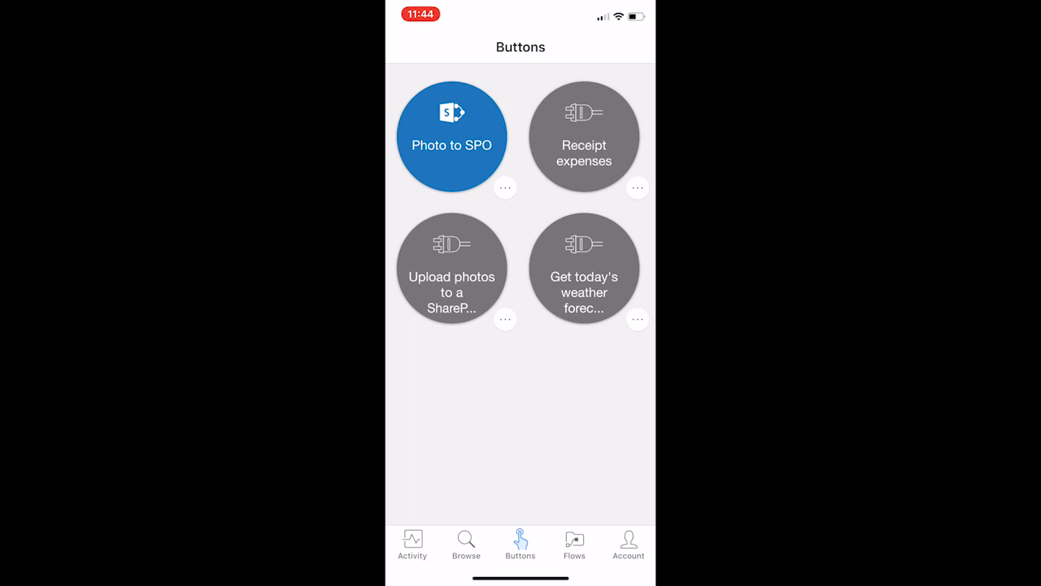
left_click(451, 137)
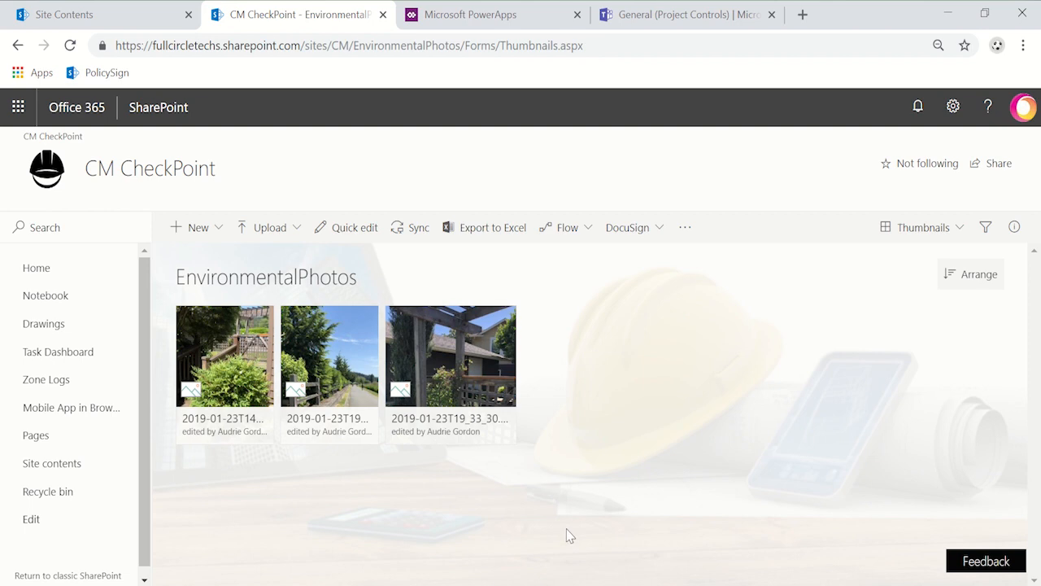
Step: Switch to PowerApps in the browser and start making a canvas app from the "Start from data" template
left_click(494, 16)
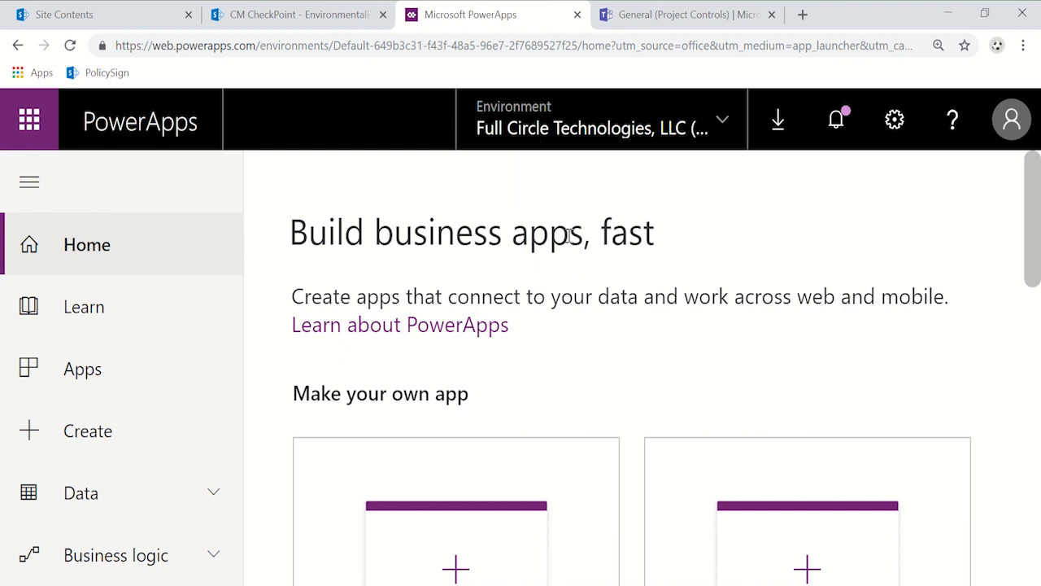
scroll(269, 341, "down", 4)
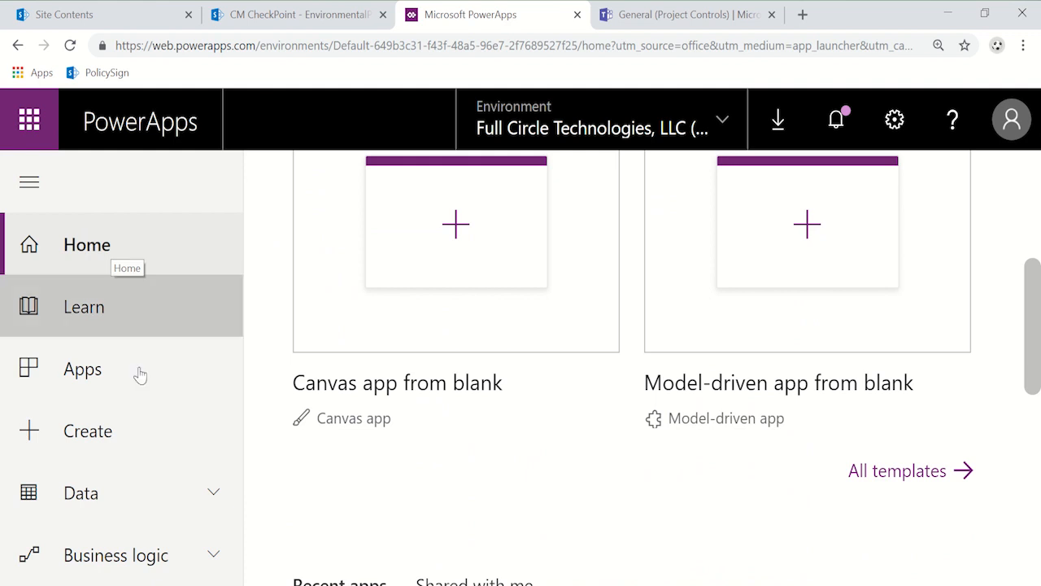
left_click(99, 444)
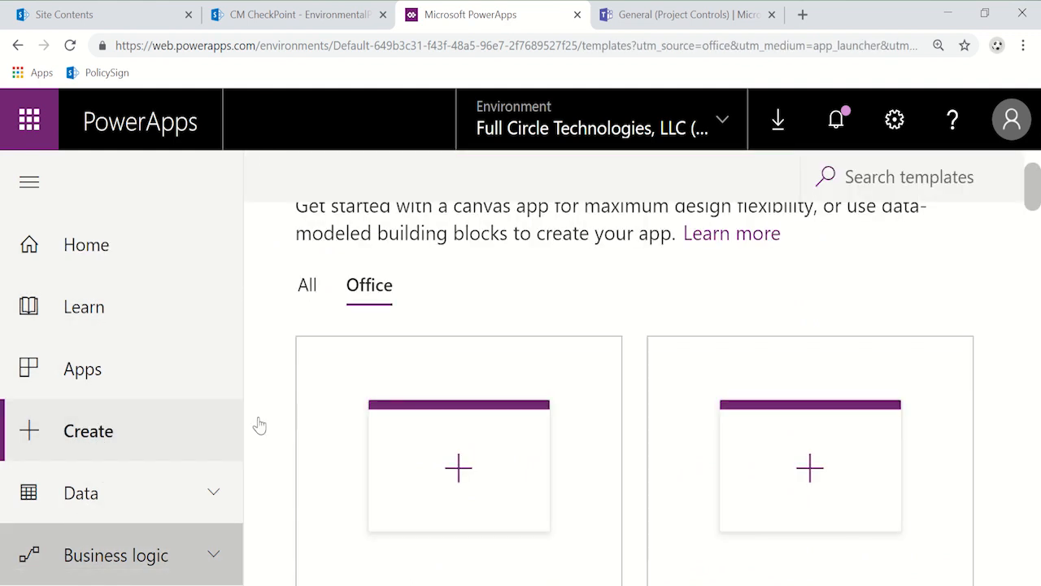
scroll(565, 393, "down", 10)
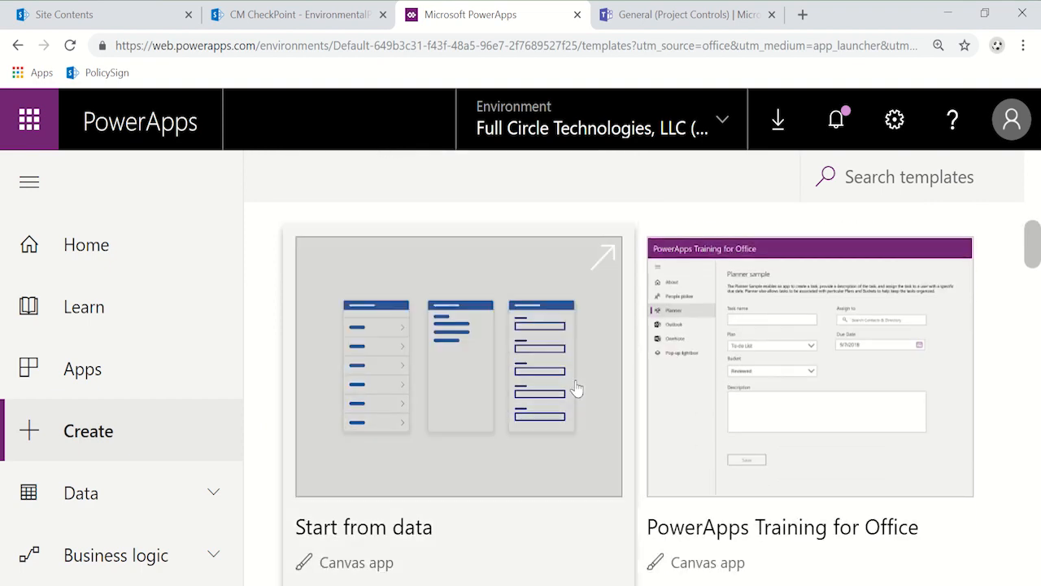
scroll(543, 438, "down", 3)
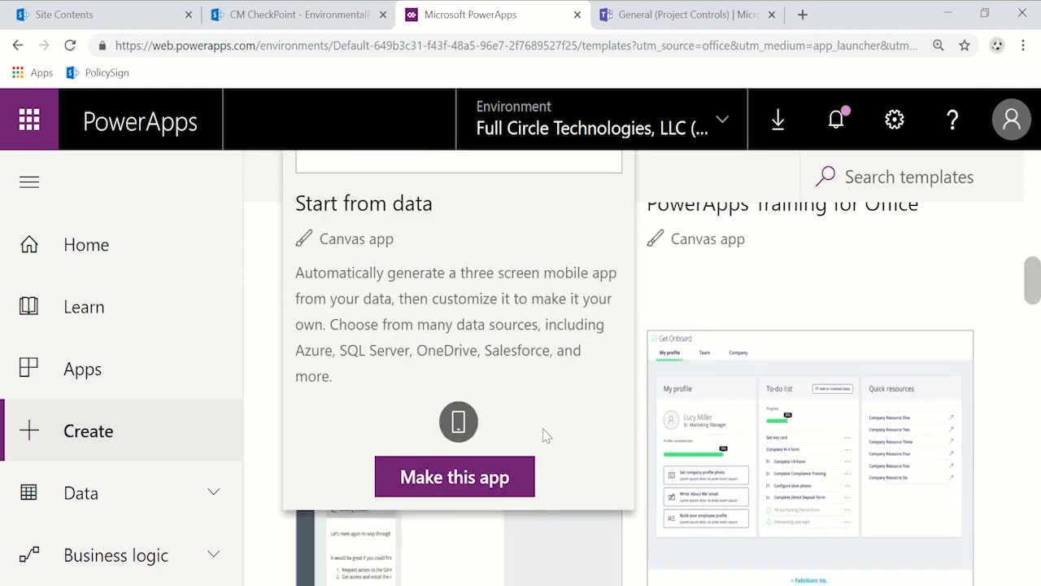
left_click(495, 464)
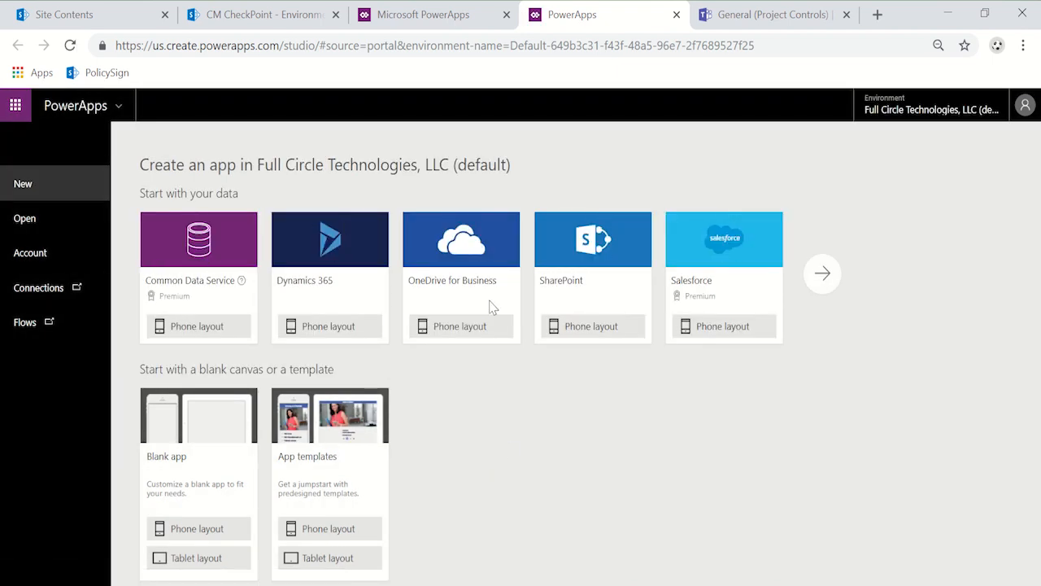
Step: Use SharePoint with the phone layout as the data source and select the CM CheckPoint site
left_click(581, 337)
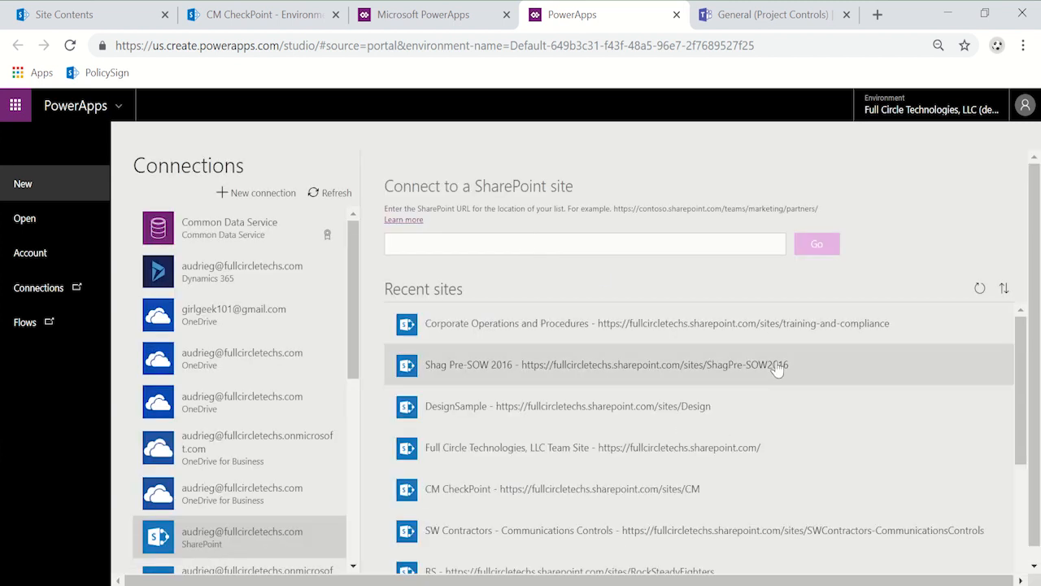
scroll(787, 366, "down", 2)
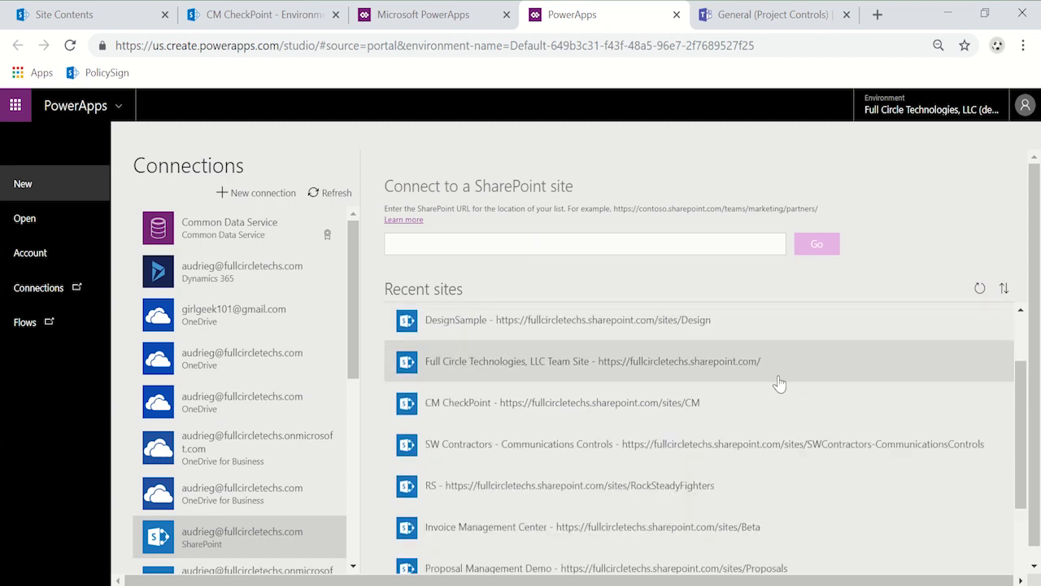
left_click(595, 408)
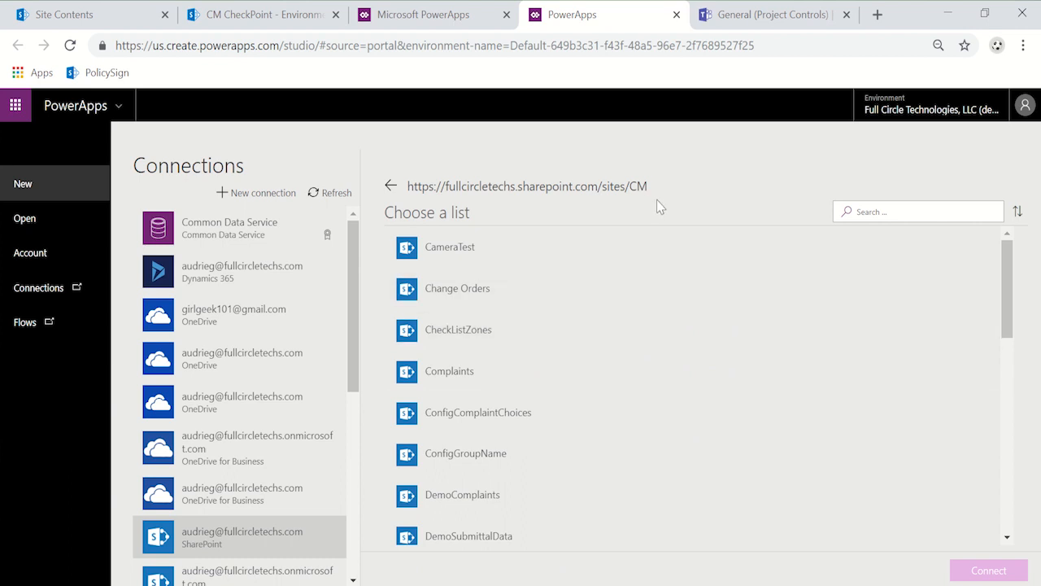
Step: Connect the app to the custom list EnvironmentalPhotos and skip the PowerApps Studio welcome dialog
scroll(674, 439, "down", 10)
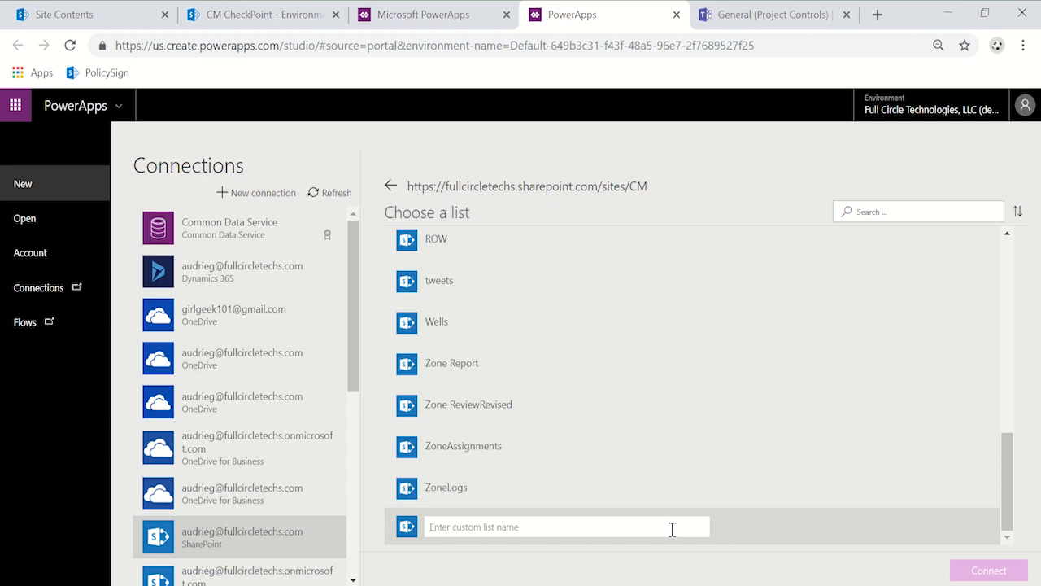
type("E")
left_click(730, 565)
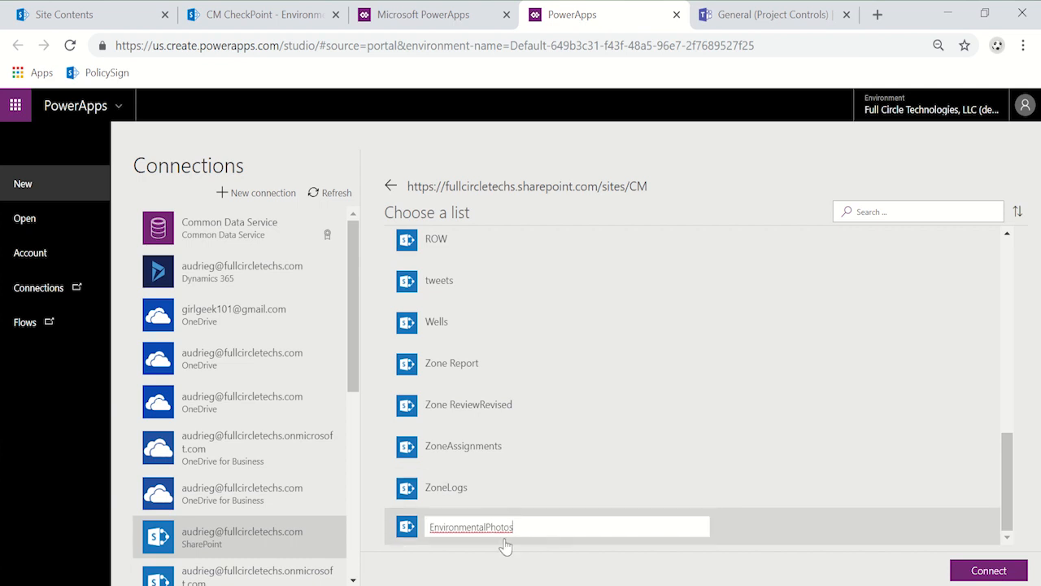
left_click(990, 574)
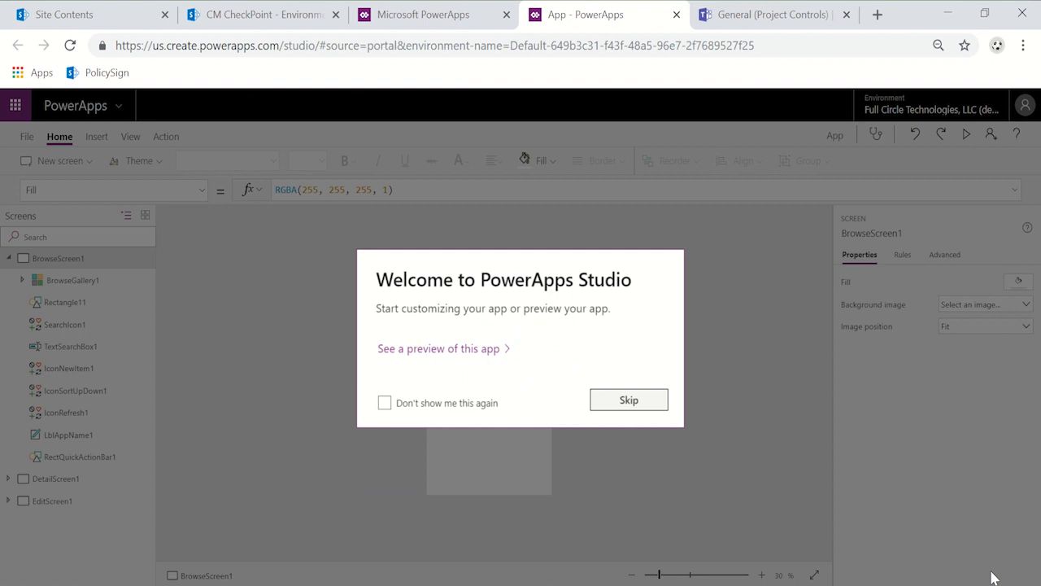
left_click(653, 403)
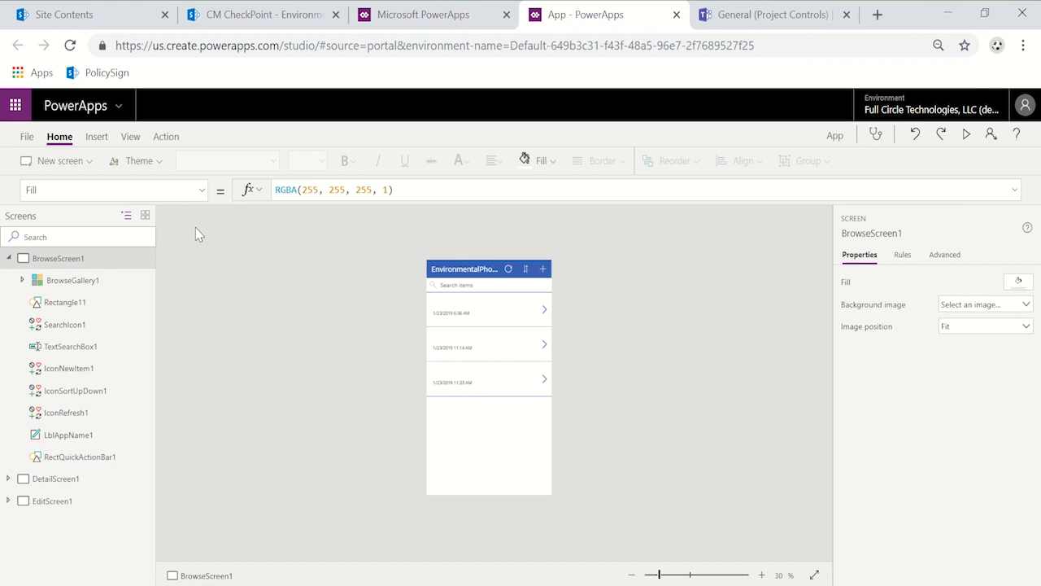
left_click(689, 575)
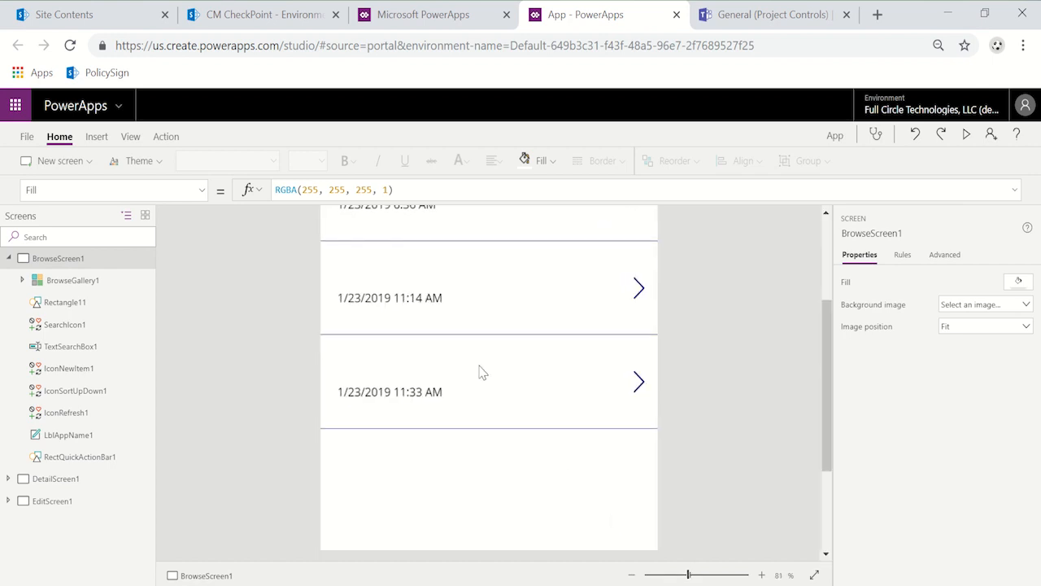
Step: Try the Purple Office theme on the app
left_click(155, 168)
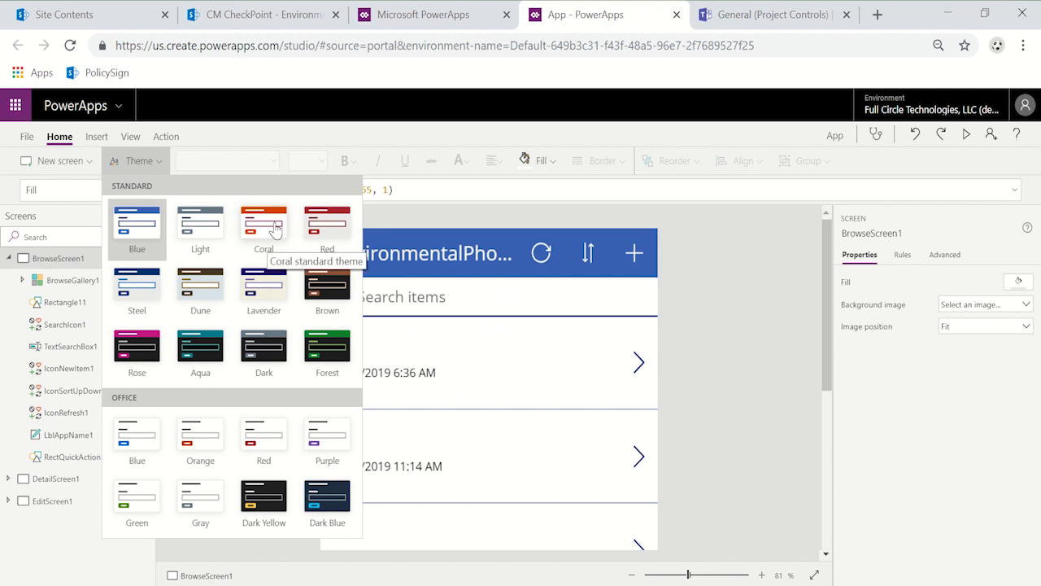
left_click(326, 436)
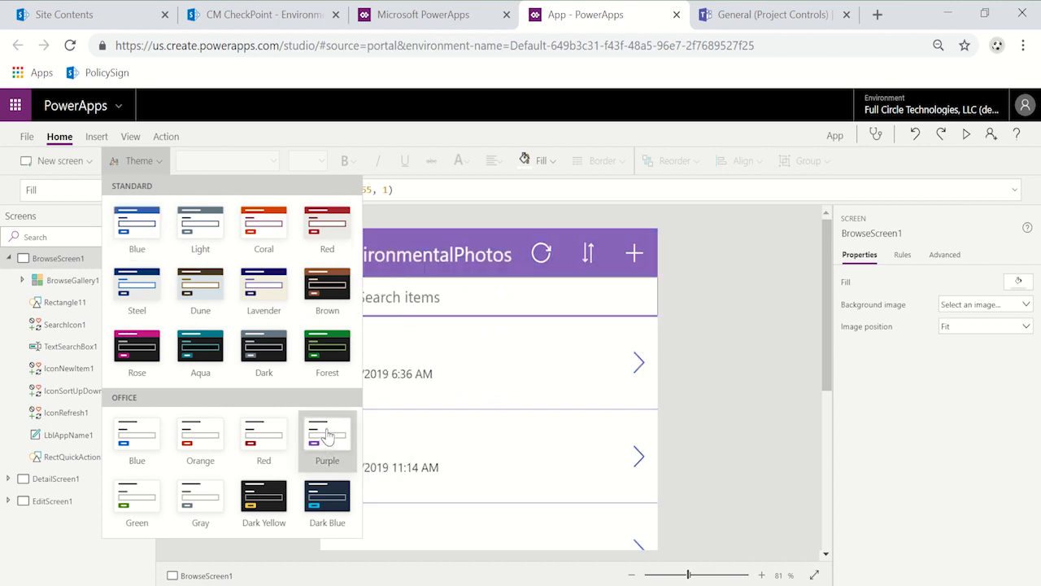
left_click(723, 387)
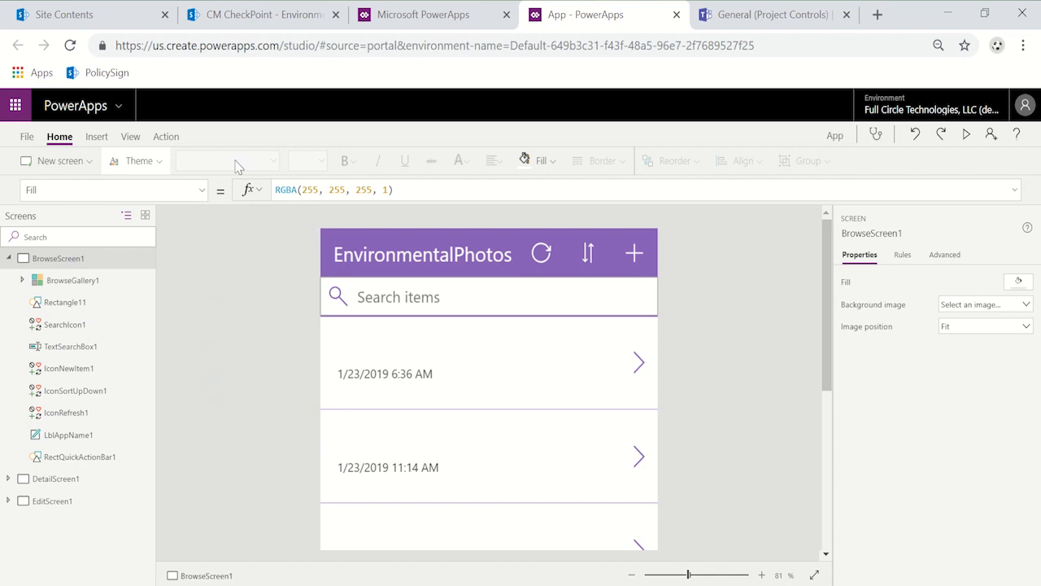
Step: Apply the standard Steel theme to the app
left_click(138, 161)
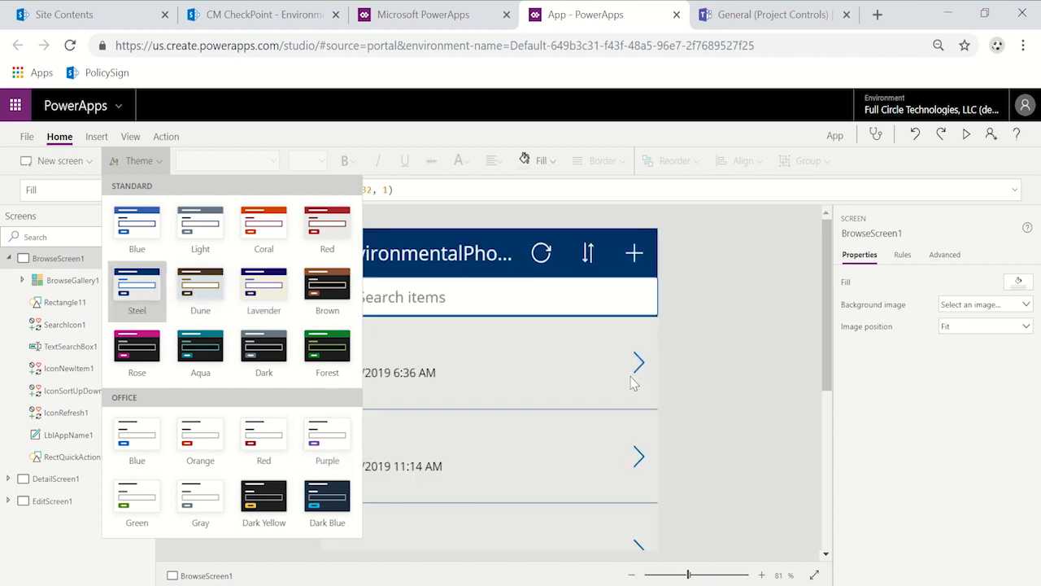
left_click(739, 382)
scroll(738, 382, "down", 5)
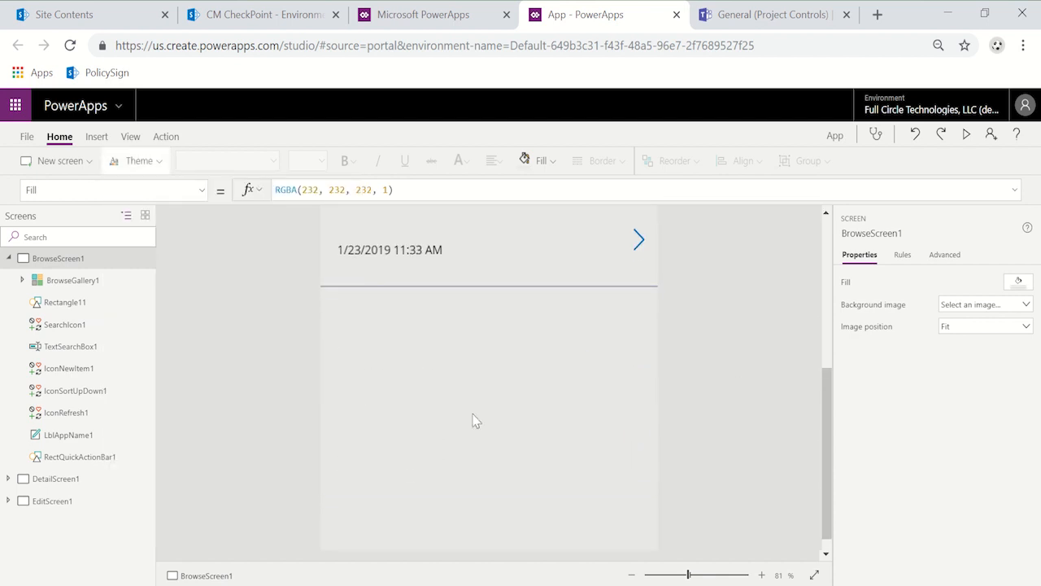
Step: Set the TemplateFill property of BrowseGallery1 to White
left_click(116, 278)
scroll(507, 360, "up", 5)
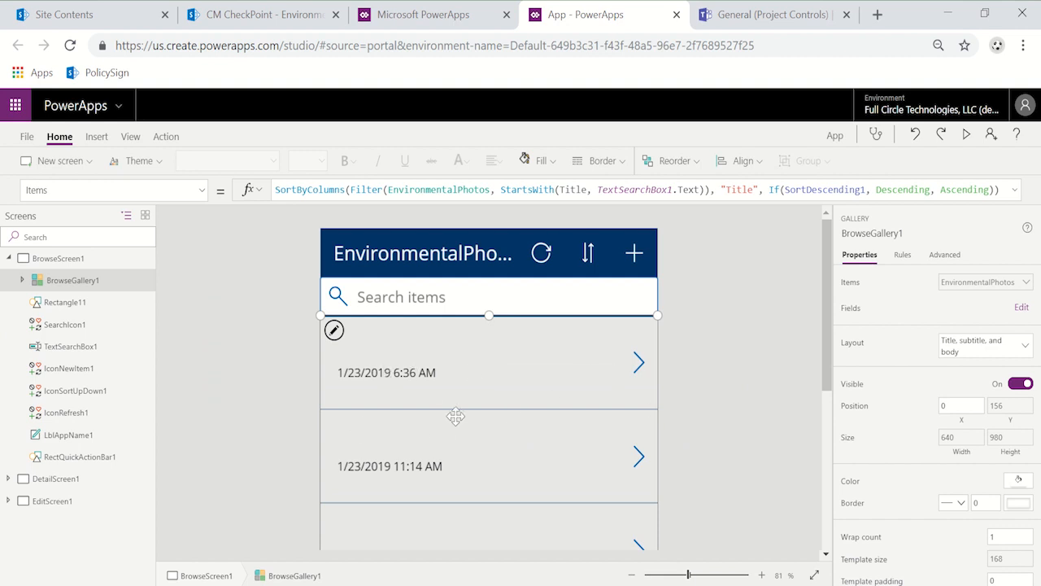
scroll(456, 417, "down", 3)
scroll(455, 416, "up", 1)
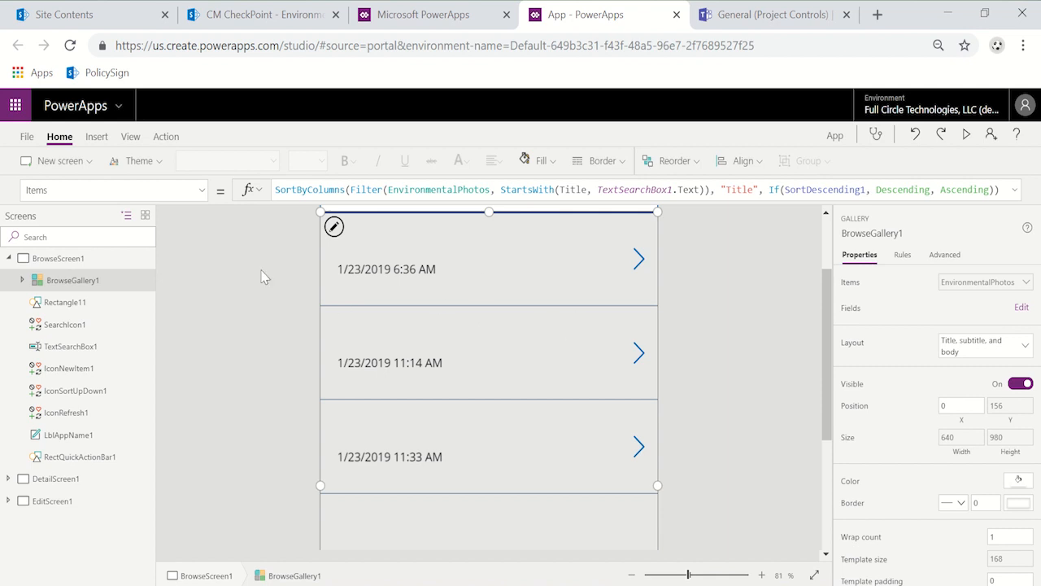
left_click(200, 191)
scroll(182, 407, "down", 5)
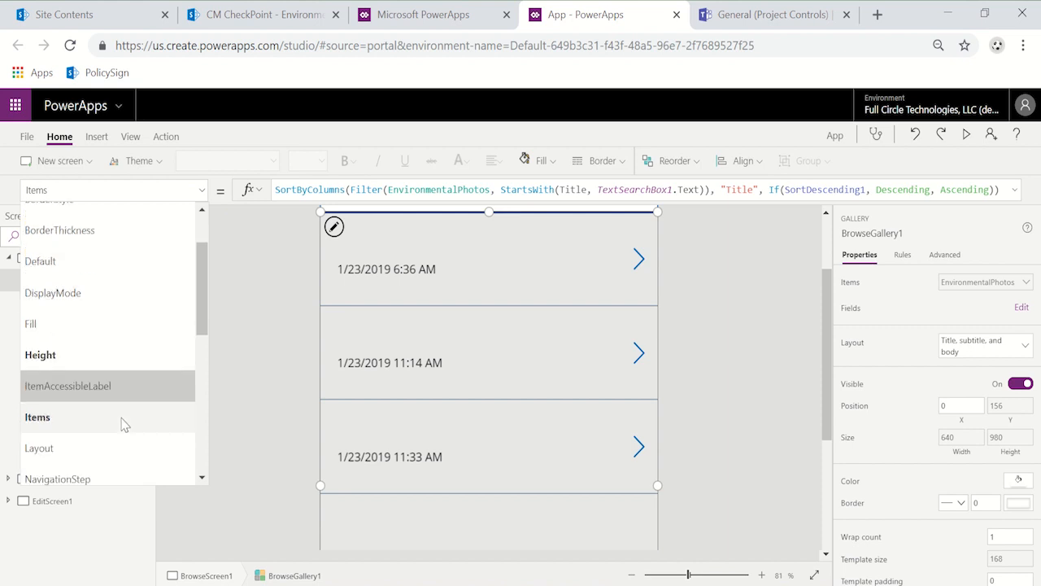
left_click(124, 345)
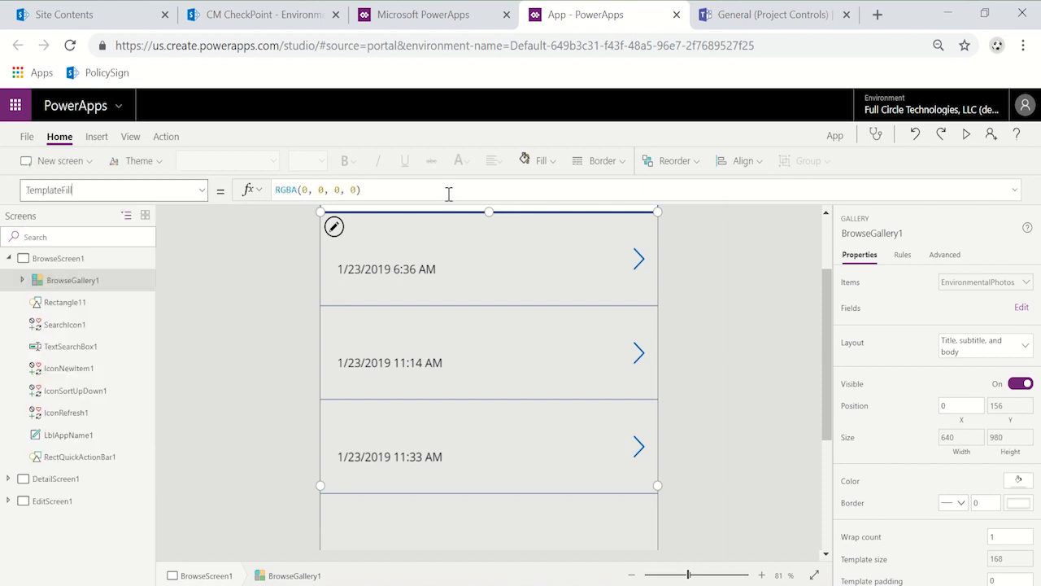
type("wh")
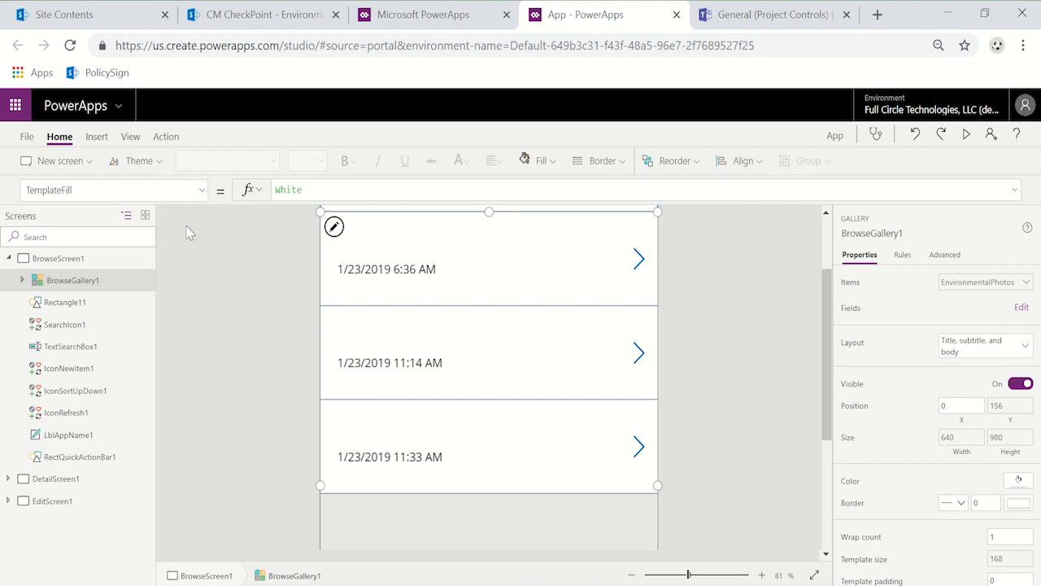
Step: Set the TemplatePadding property of BrowseGallery1 to 30
left_click(201, 200)
left_click(172, 371)
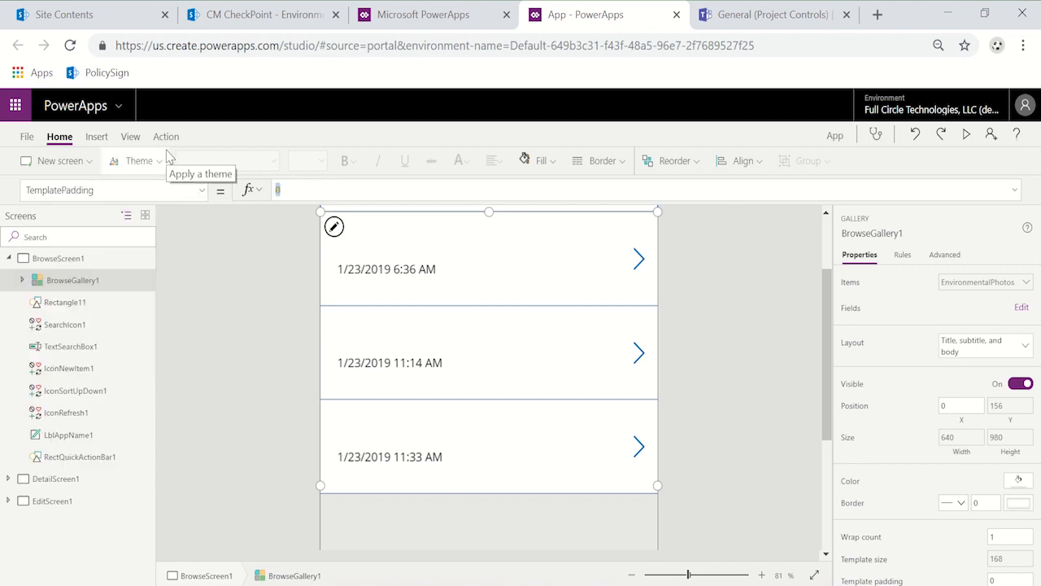
type("30")
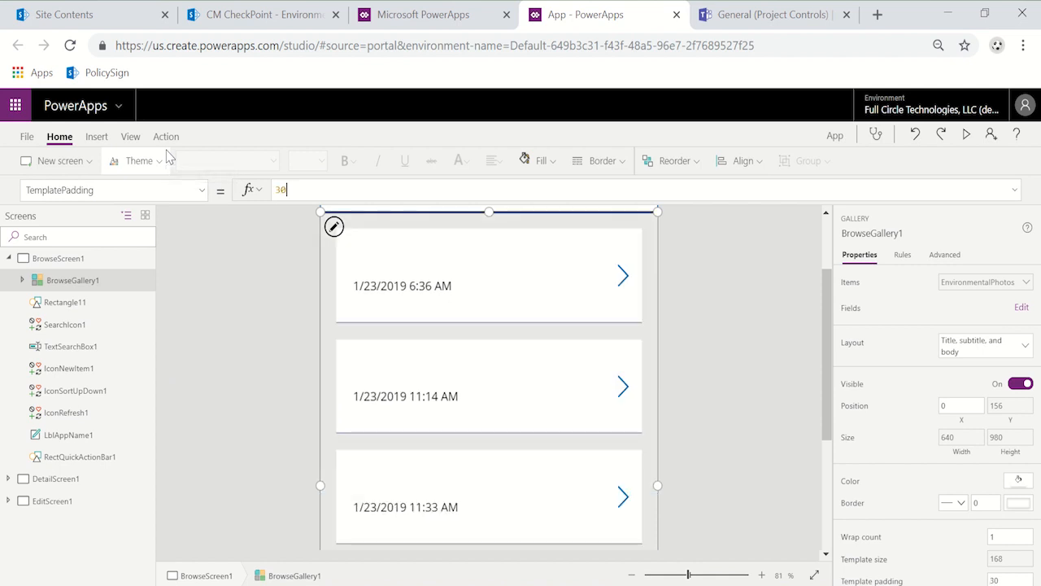
left_click(784, 341)
scroll(742, 453, "up", 2)
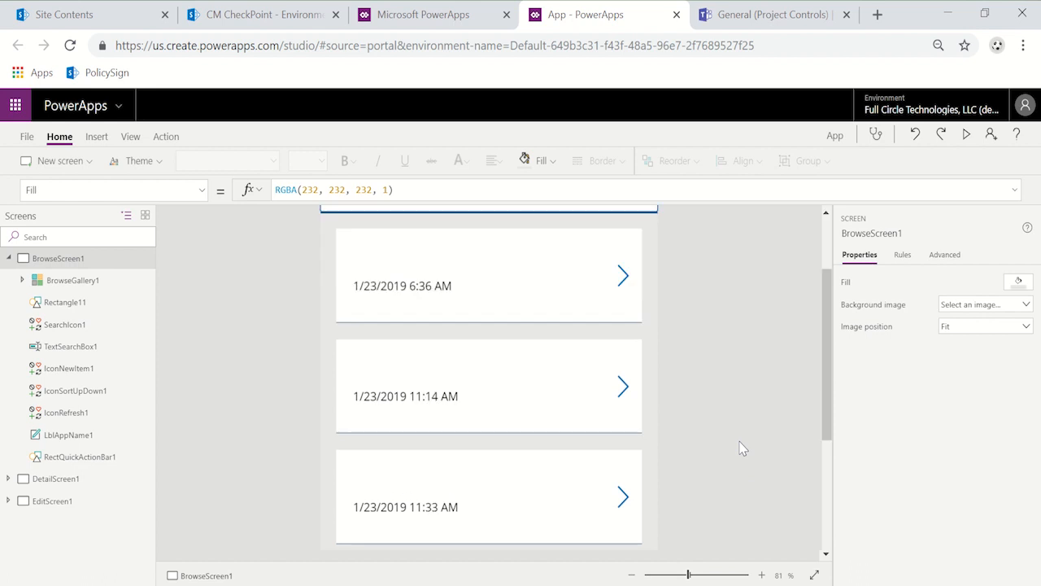
Step: Change the browse screen's title label text to "Environmental Photos" with a single space between the words
left_click(429, 253)
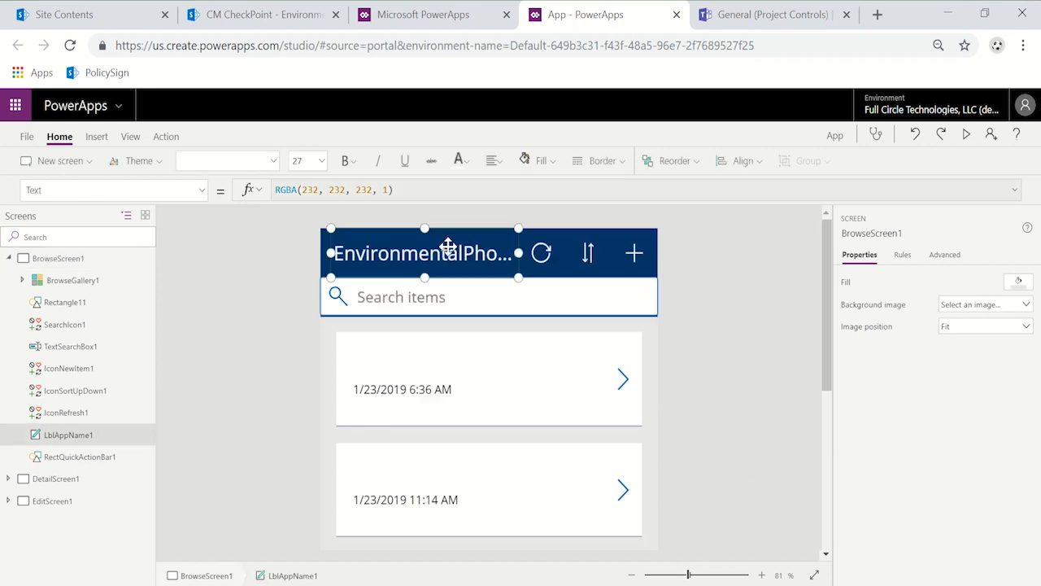
left_click(354, 191)
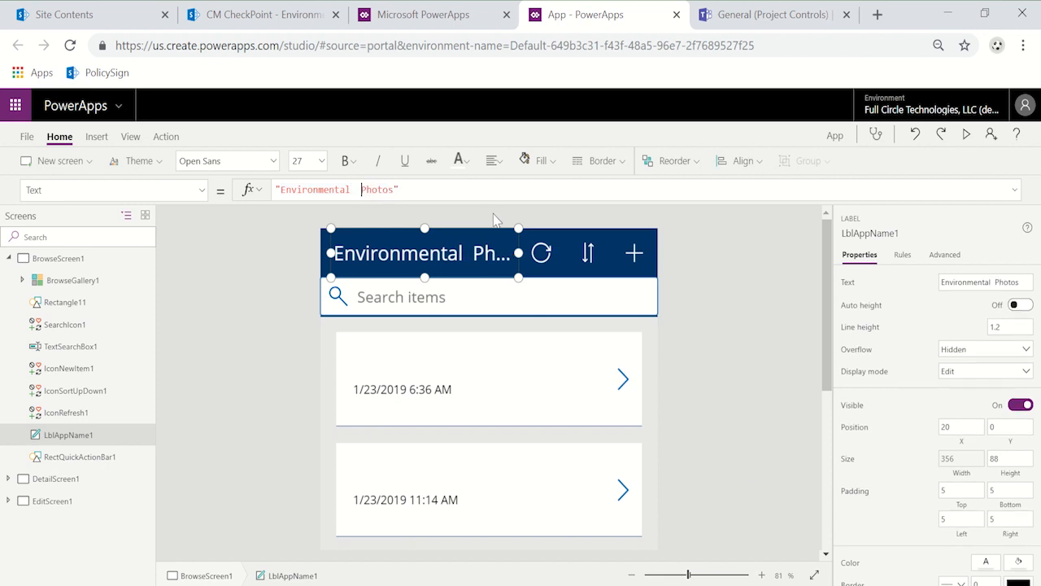
key("BackSpace")
key("BackSpace")
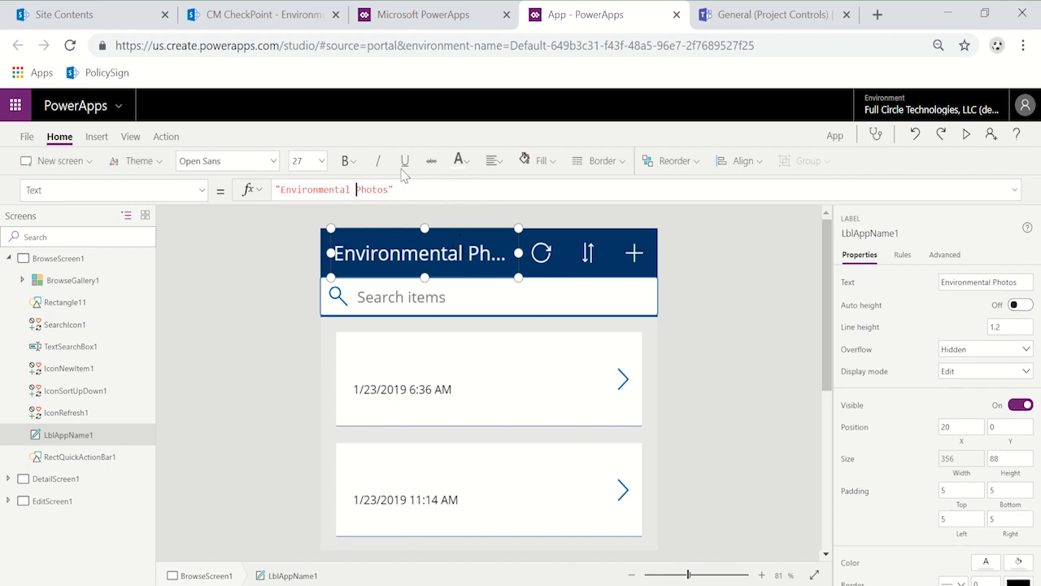
Step: Set the font size of the browse screen's title label to 24
left_click(323, 161)
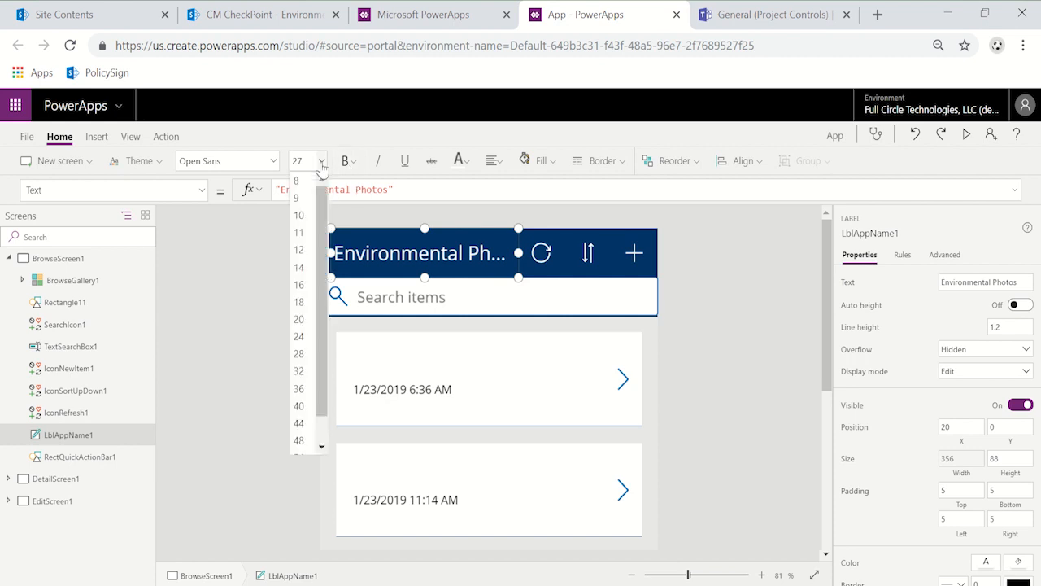
left_click(302, 281)
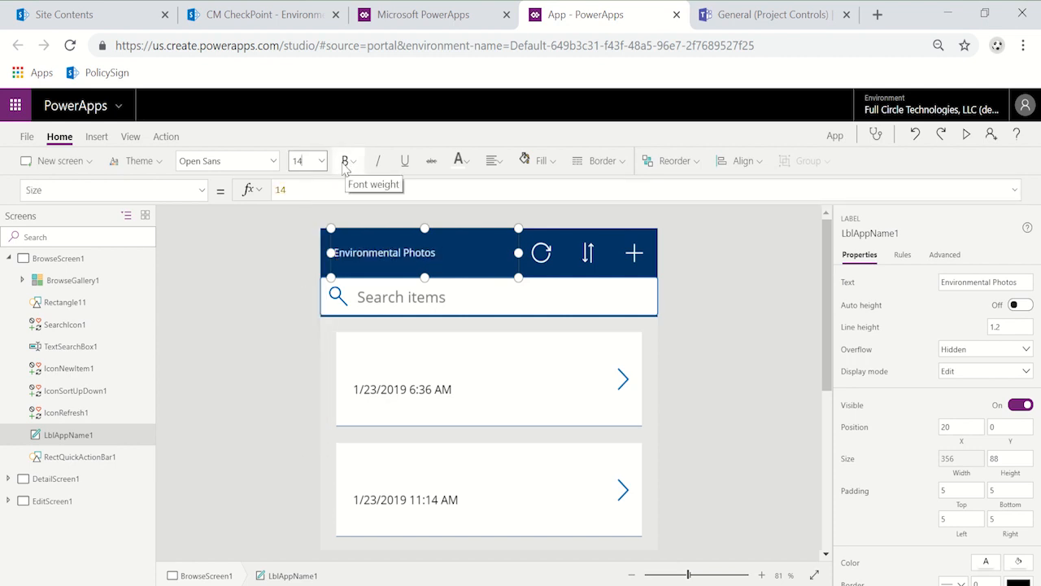
left_click(322, 162)
left_click(298, 336)
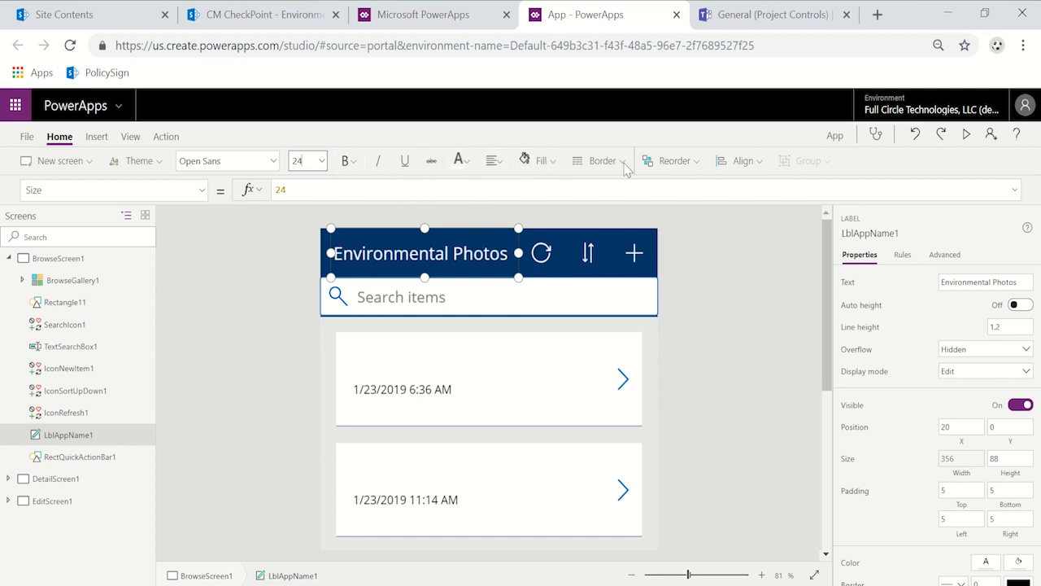
left_click(679, 359)
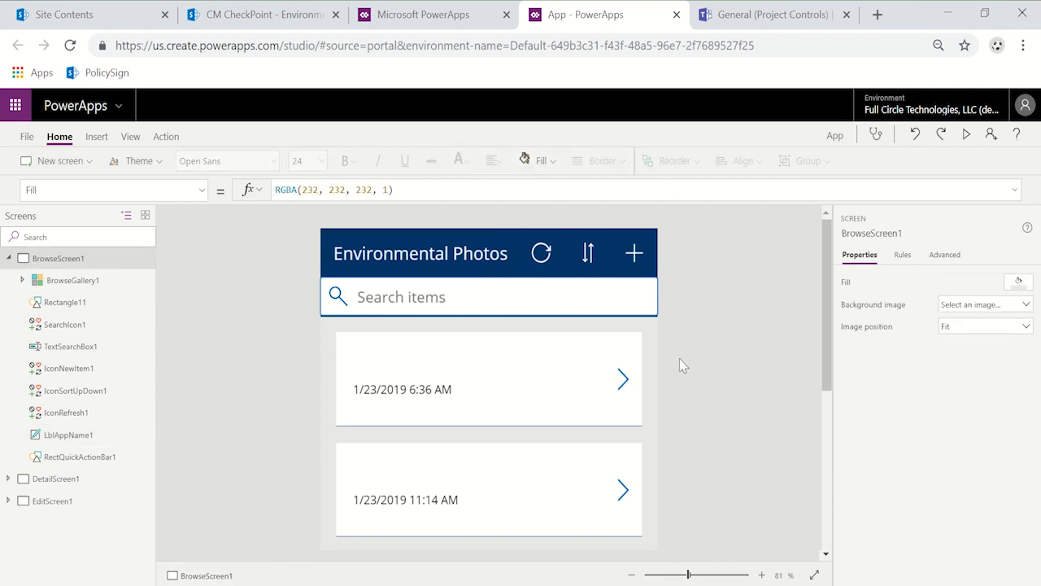
Step: Edit the BrowseGallery1 fields so that Body1 shows Code and Subtitle1 shows Newsletter
left_click(412, 390)
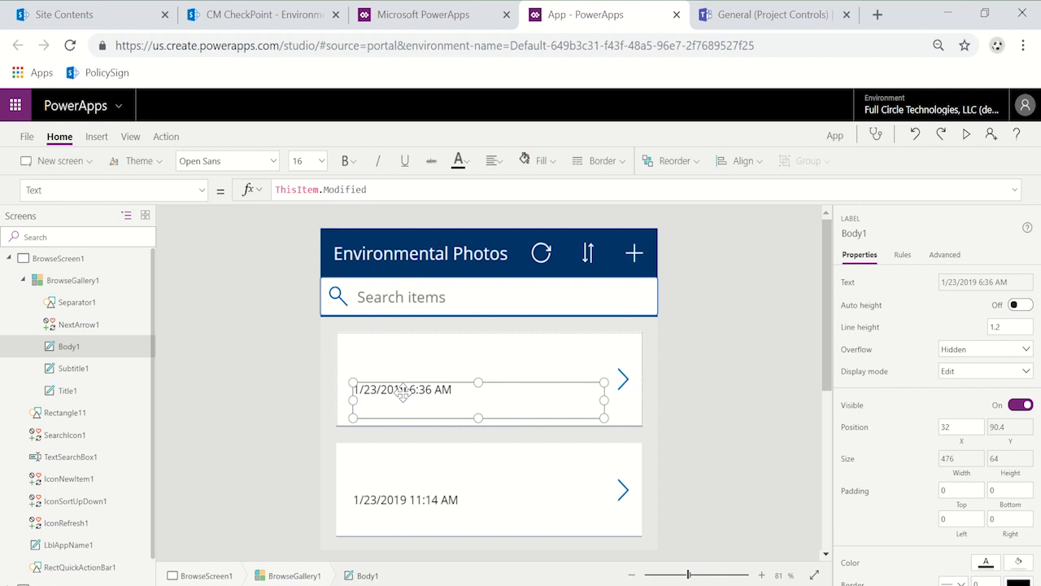
left_click(90, 284)
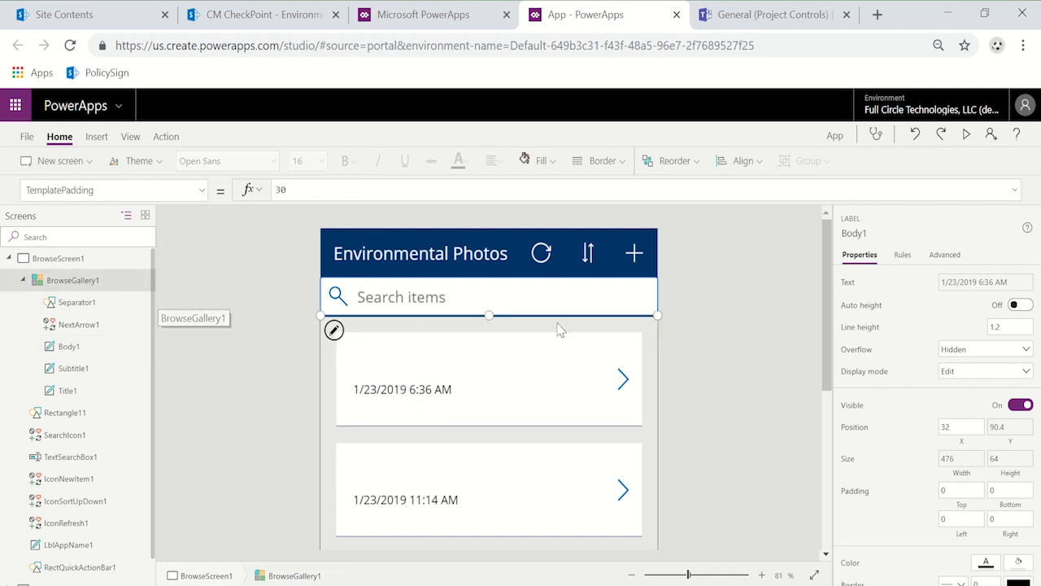
left_click(1022, 310)
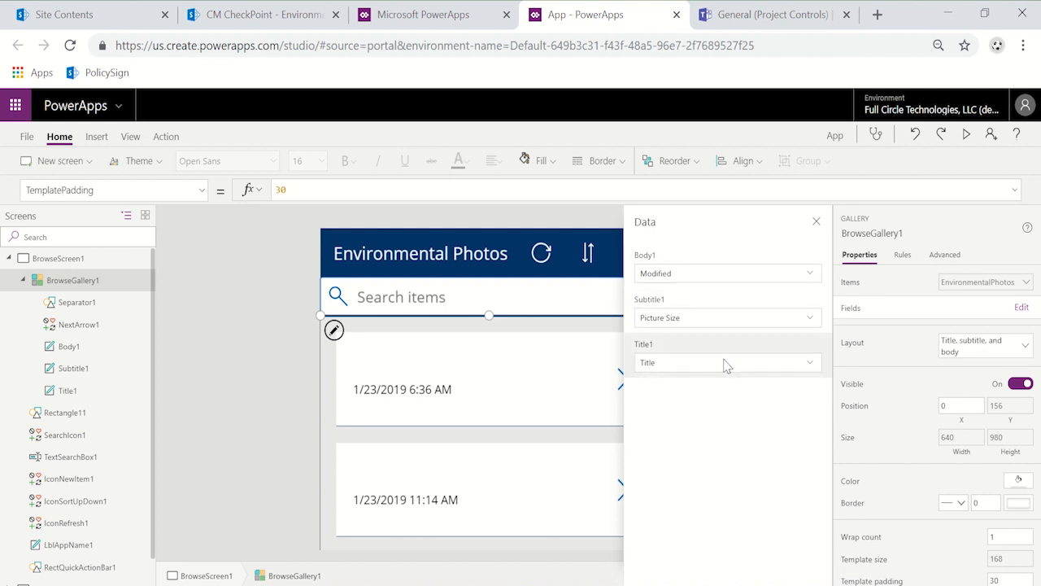
left_click(751, 277)
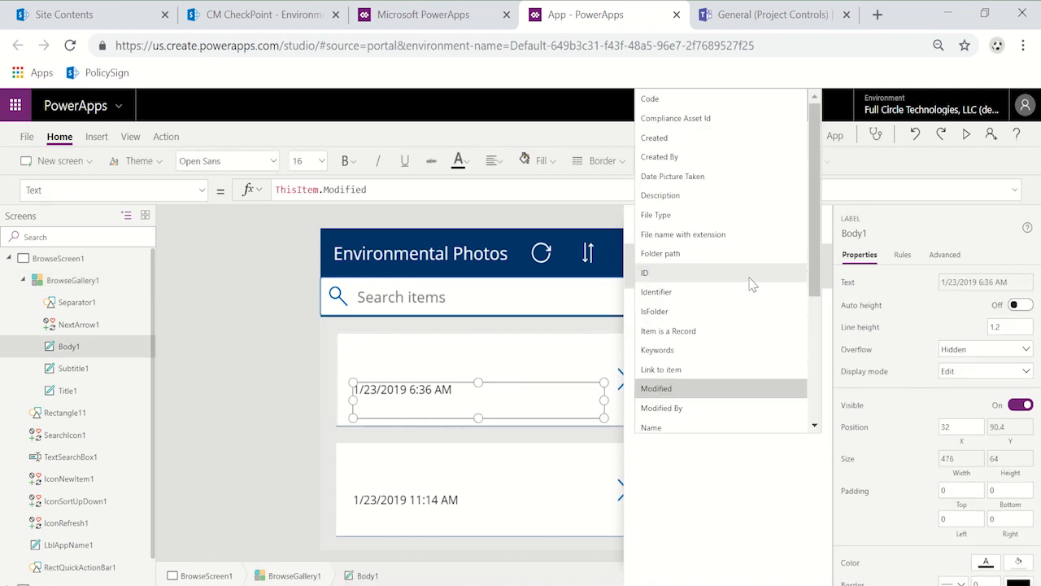
left_click(727, 100)
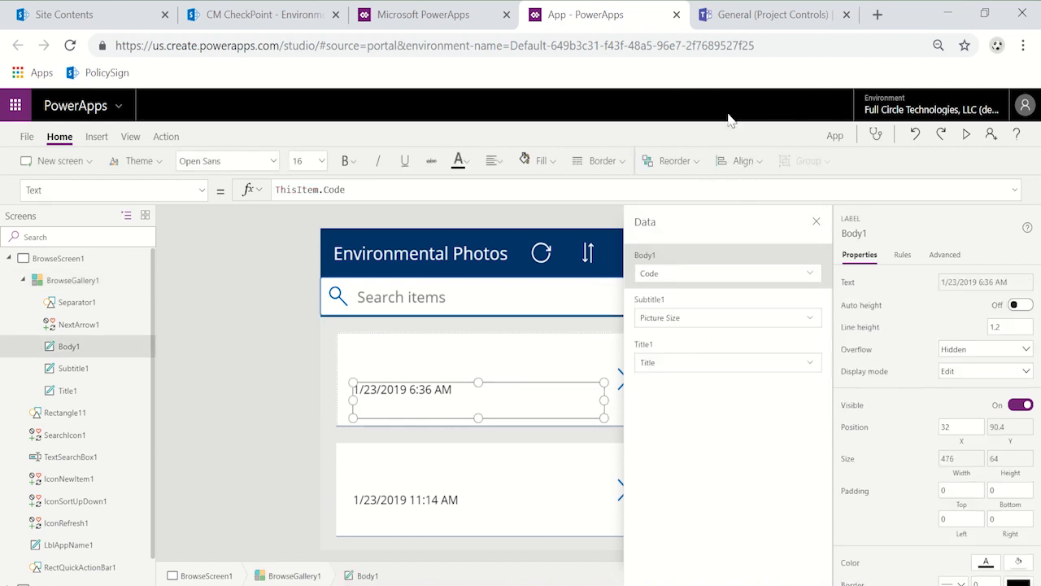
left_click(735, 322)
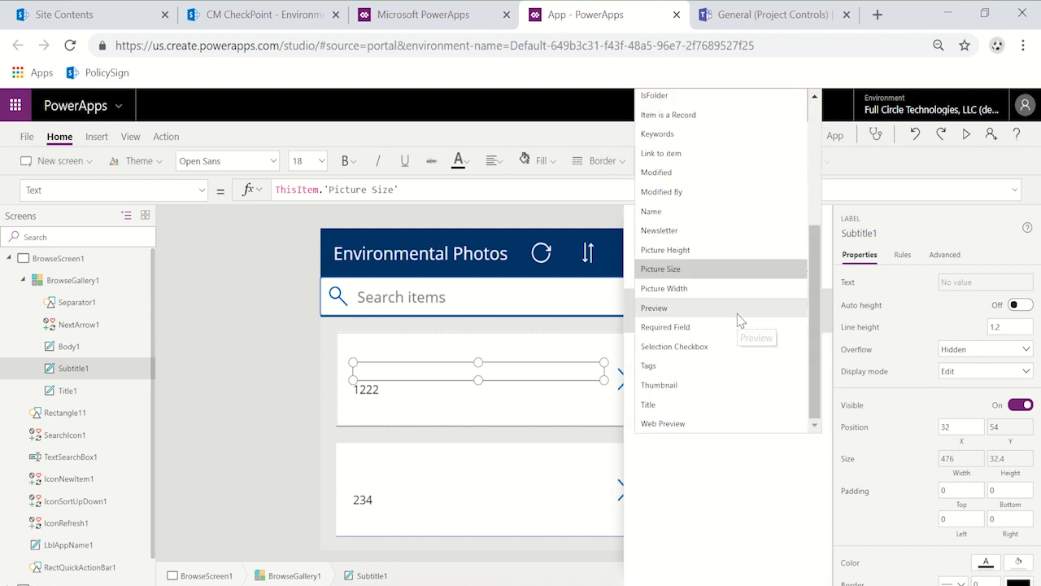
left_click(739, 232)
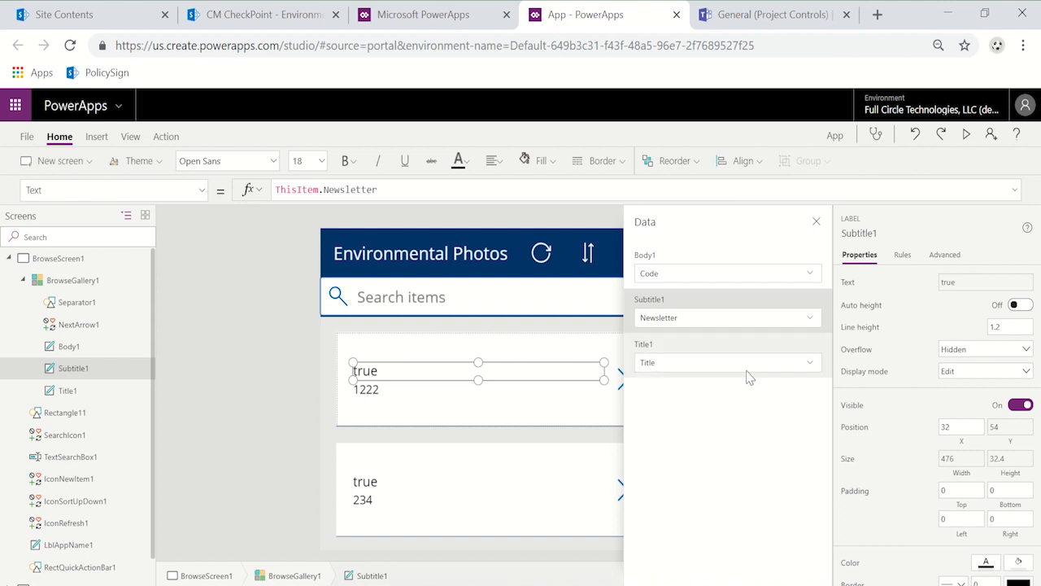
Step: Narrow the gallery's title, subtitle and body labels together to a width of about 266 from their left edge, leaving room for a picture
left_click(543, 404)
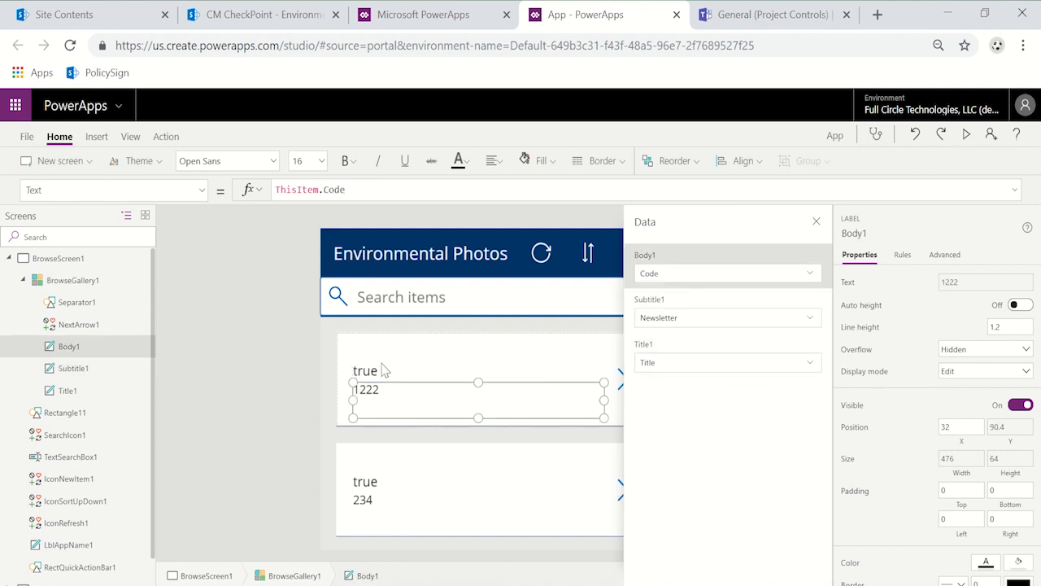
left_click(329, 403)
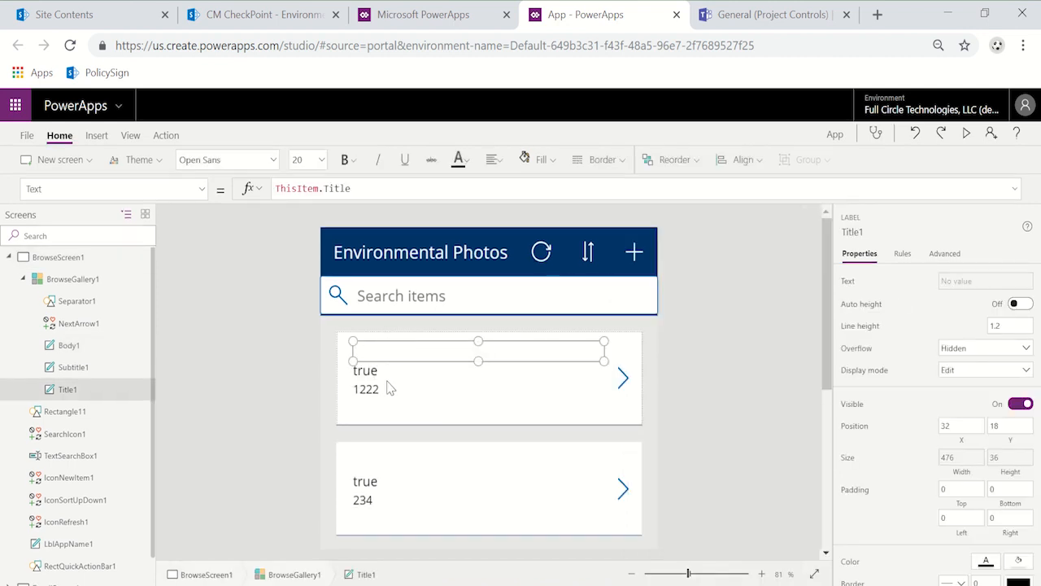
left_click(391, 375, "shift")
left_click(395, 400, "shift")
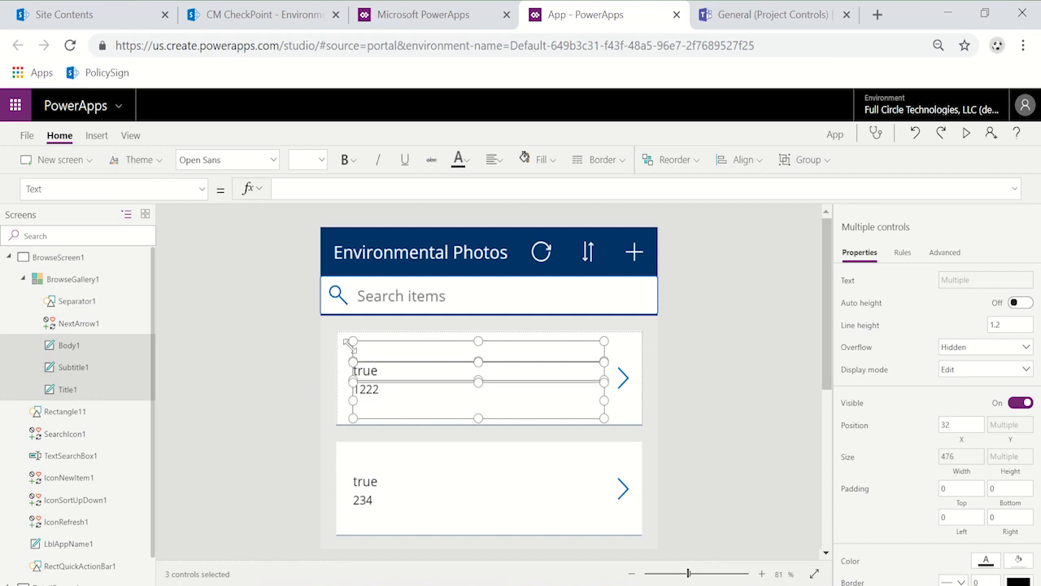
left_click_drag(351, 339, 461, 337)
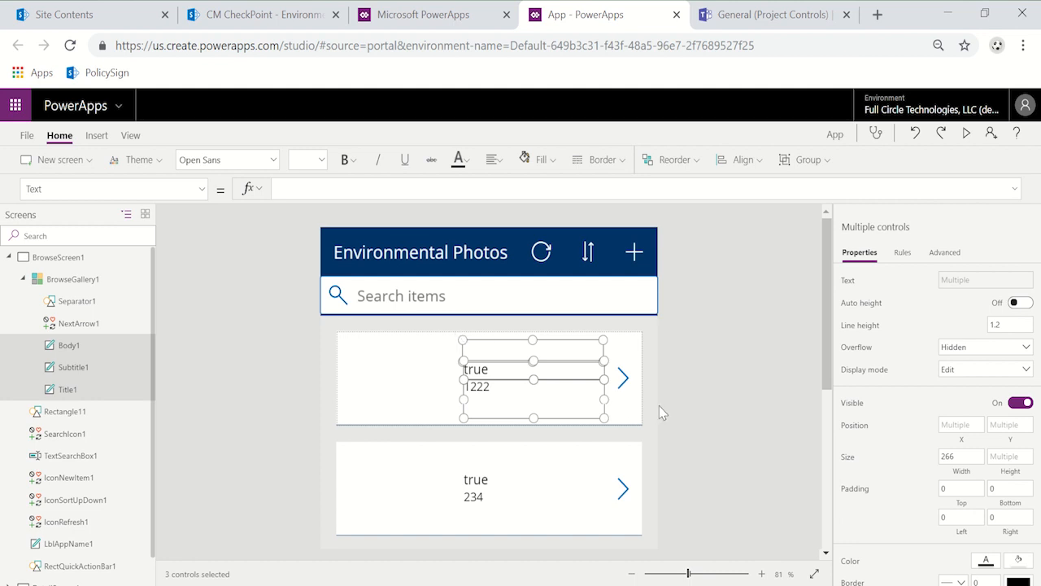
left_click(627, 418)
Step: Set the Body1 label's text formula to "Code: " & ThisItem.Code
left_click(481, 389)
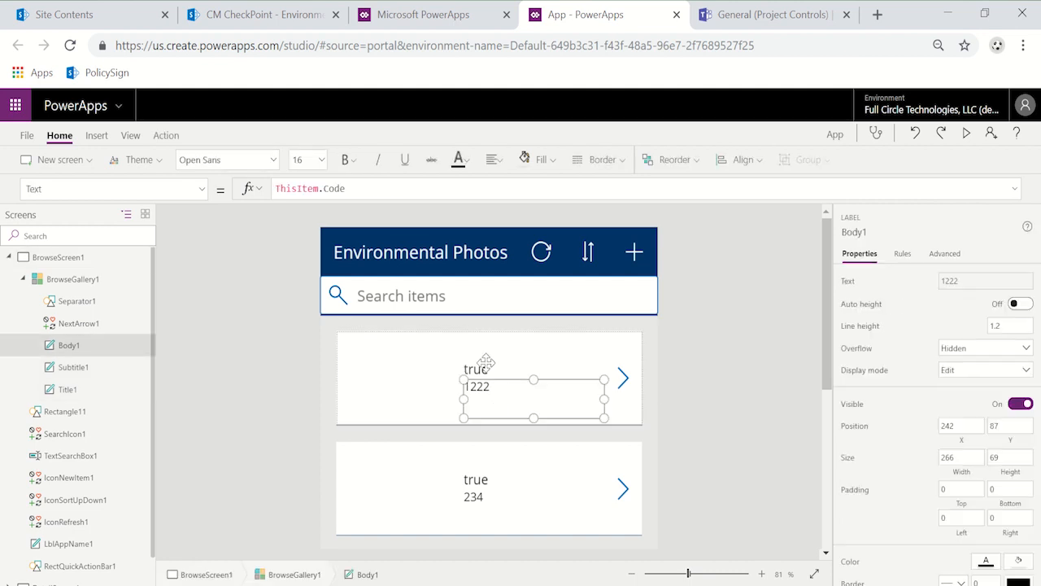
left_click(278, 186)
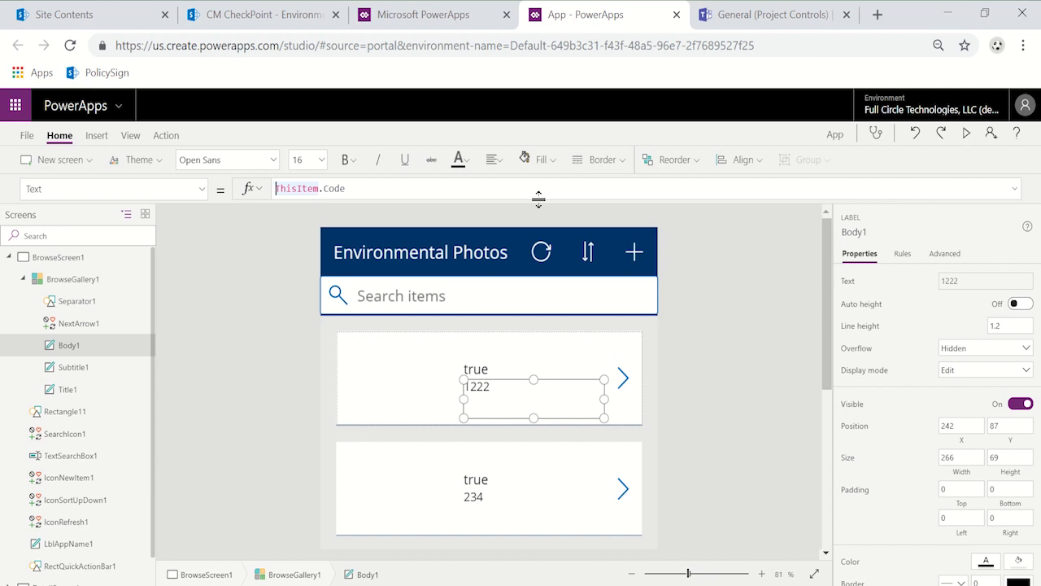
type("\"Code:")
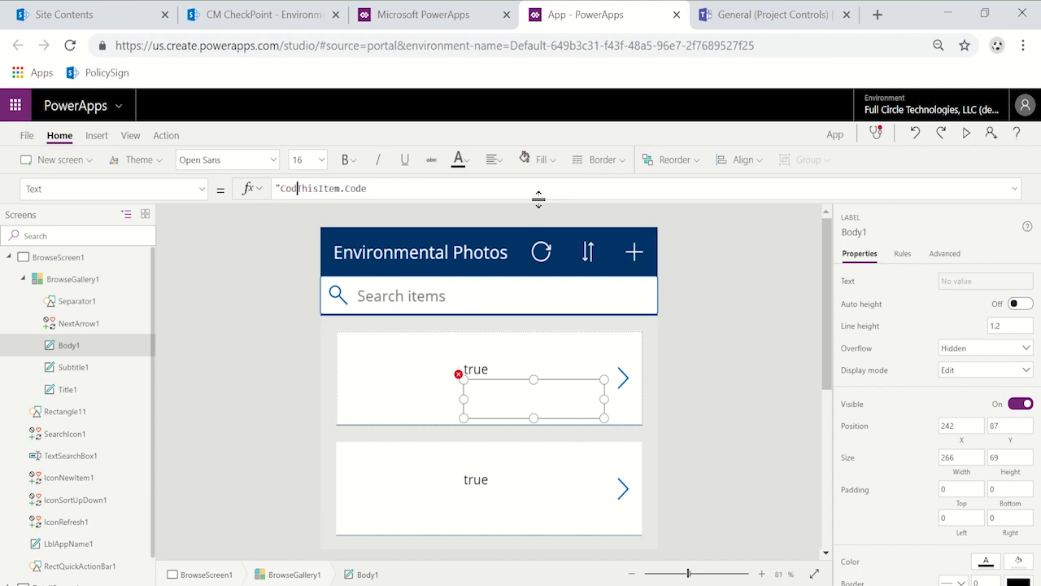
type(" \" &")
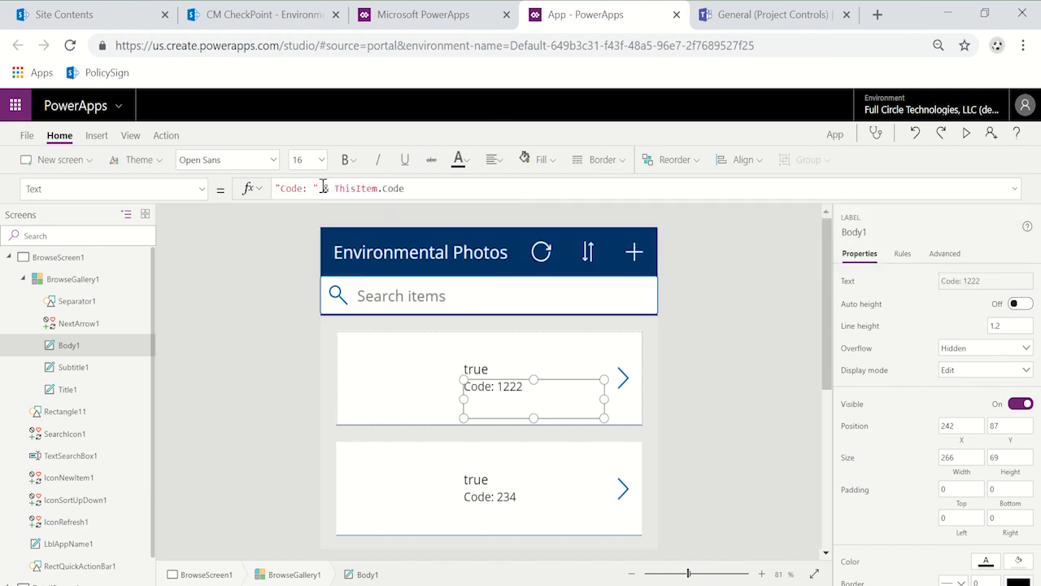
Step: Set the Subtitle1 label's text formula to "Newsletter photo: " & ThisItem.Newsletter
left_click(488, 370)
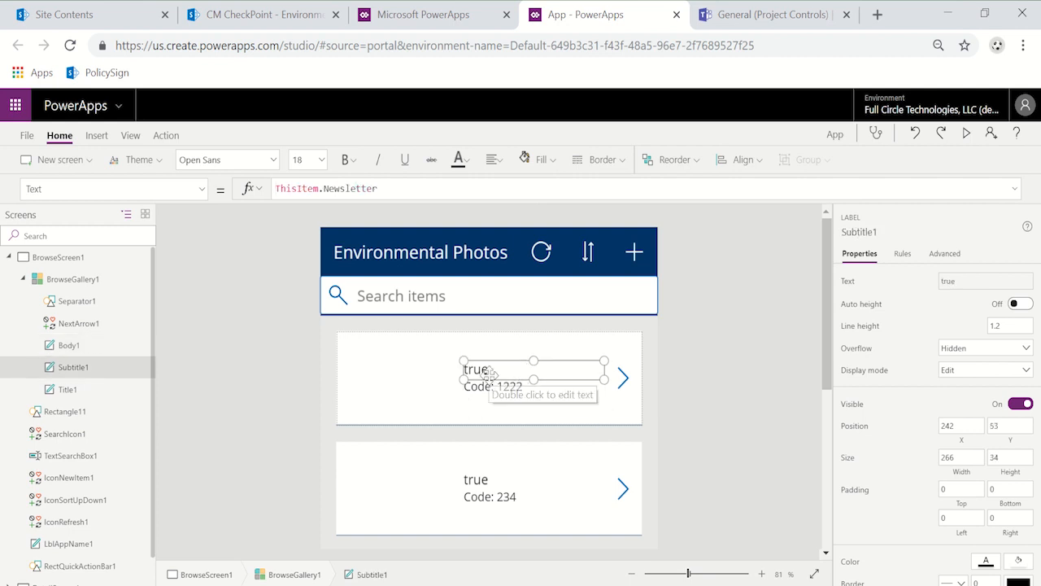
left_click(279, 188)
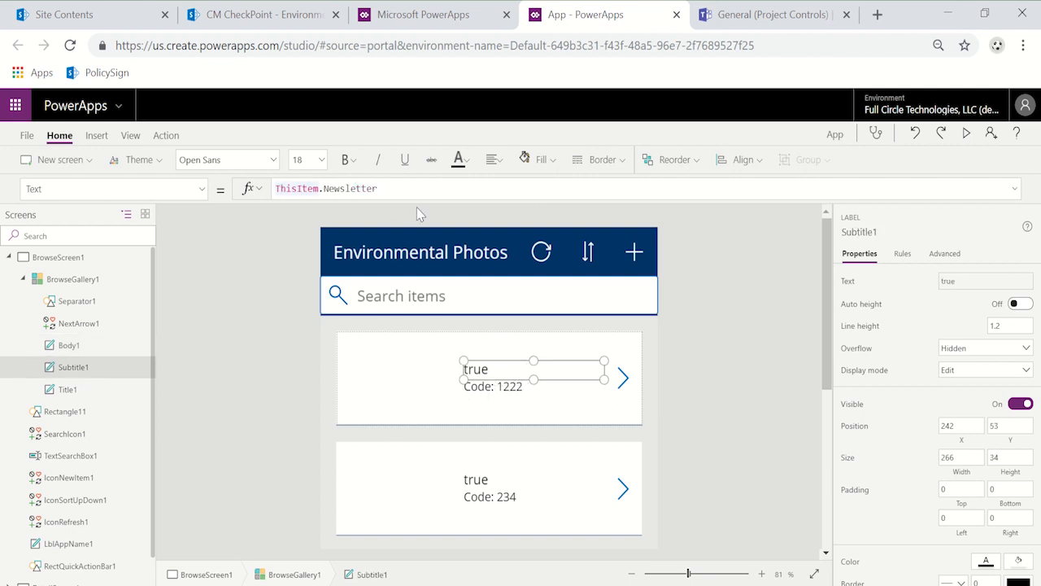
type("\"Newsletter photo: \" &")
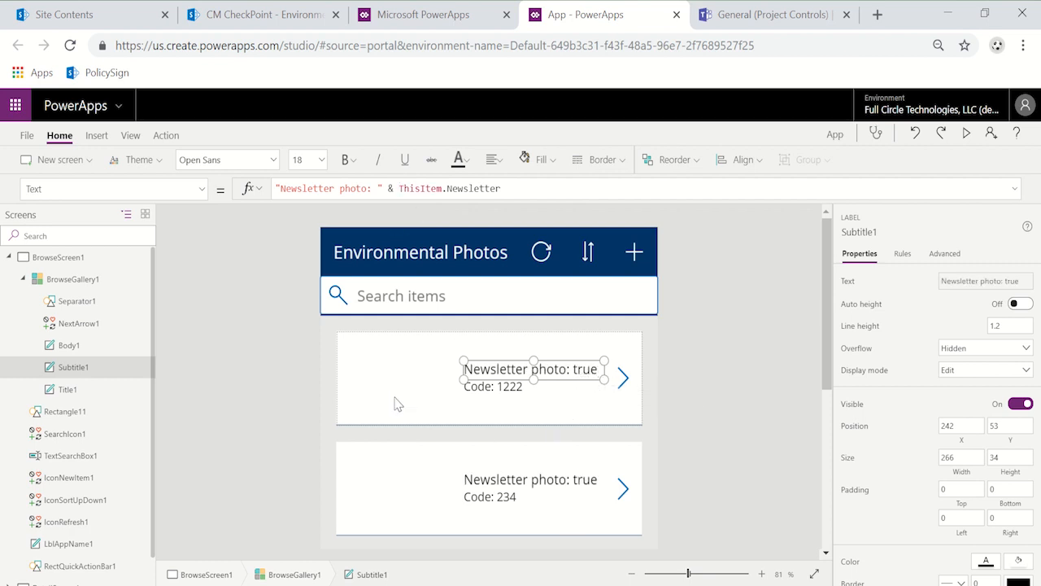
Step: Insert an image control into the BrowseGallery1 template, size it to about 176 by 168 and place it at X 0, Y 0
left_click(405, 368)
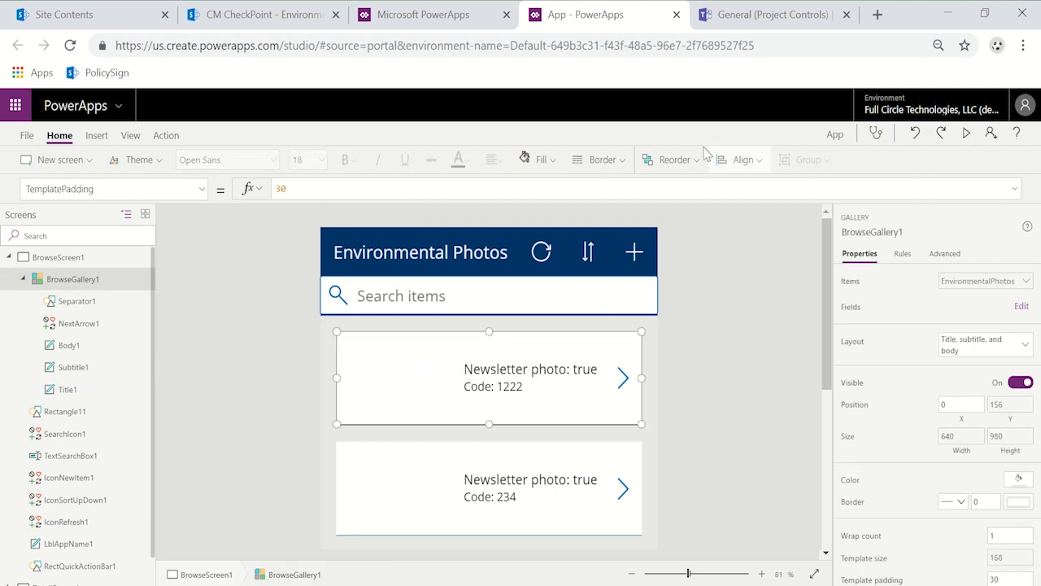
left_click(108, 135)
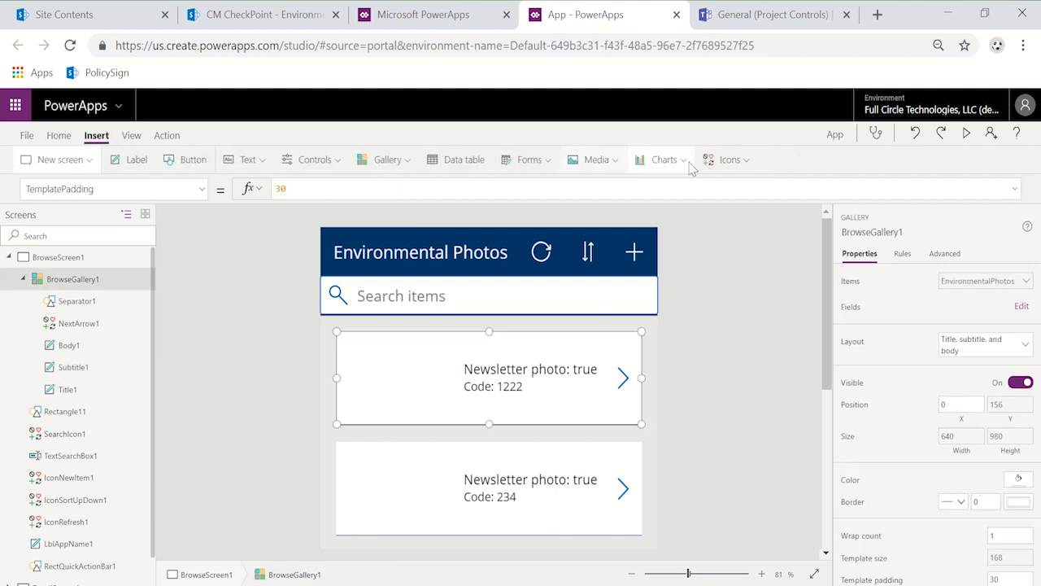
left_click(593, 159)
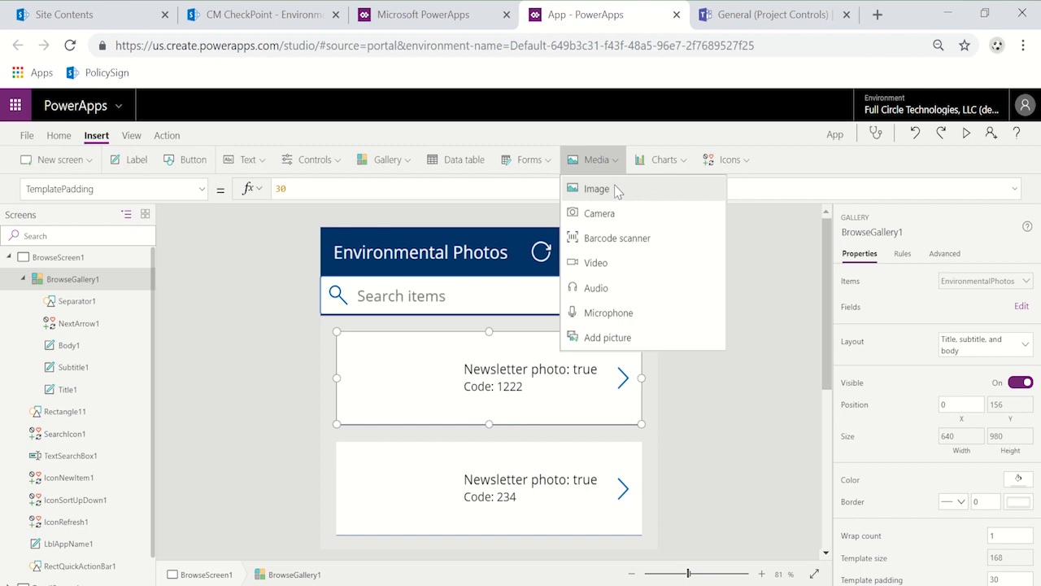
left_click(589, 187)
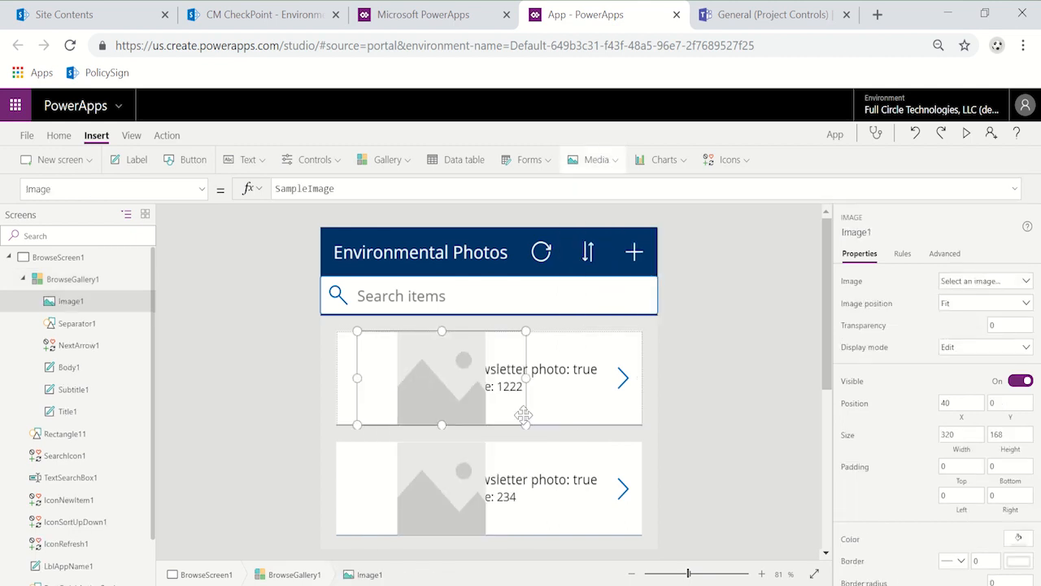
left_click_drag(524, 421, 449, 428)
left_click_drag(369, 379, 348, 379)
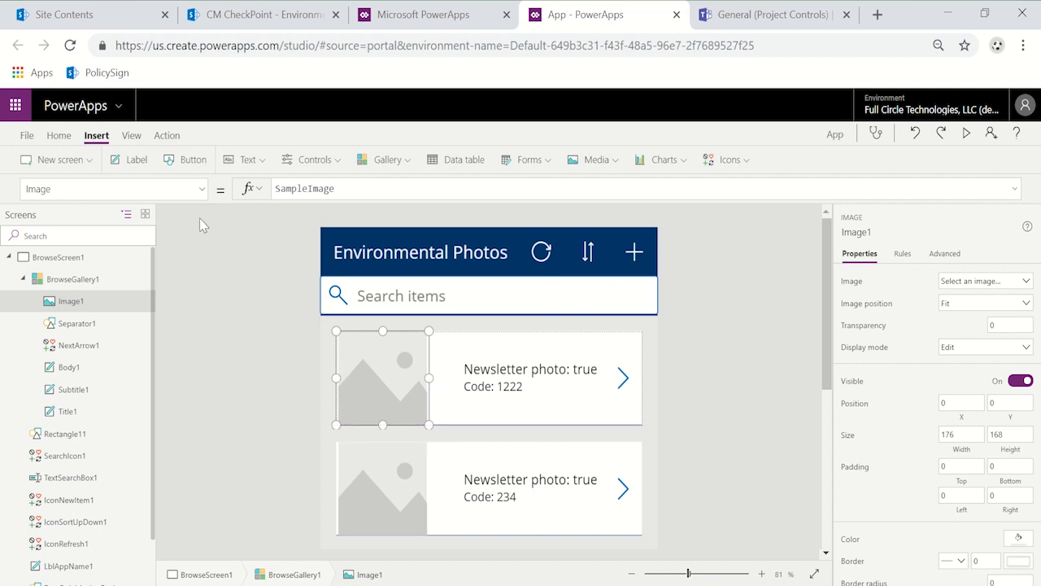
Step: Try ImagePosition.Fill for Image1's ImagePosition property and set it back to ImagePosition.Fit
left_click(202, 189)
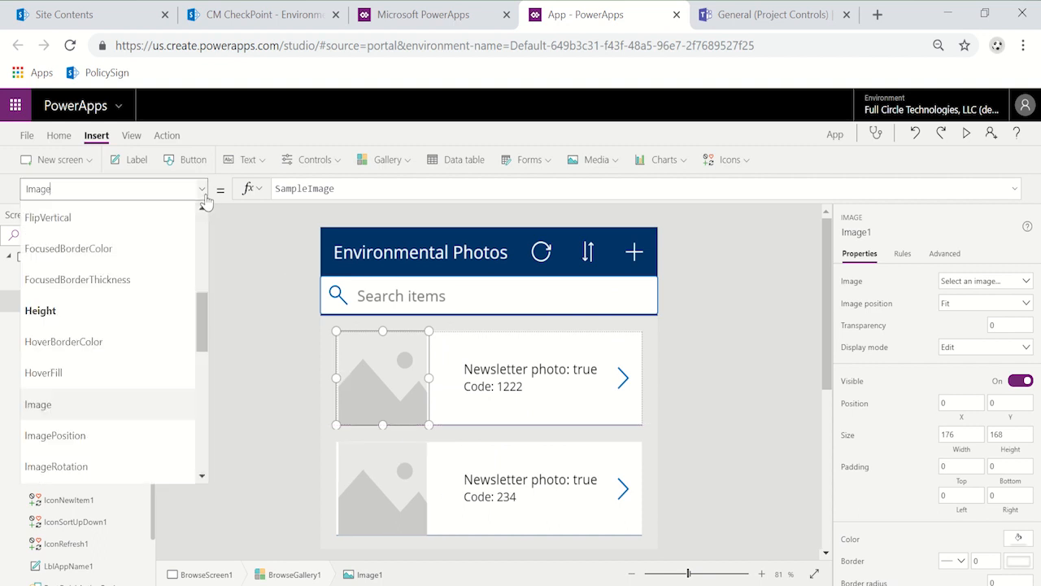
left_click(138, 435)
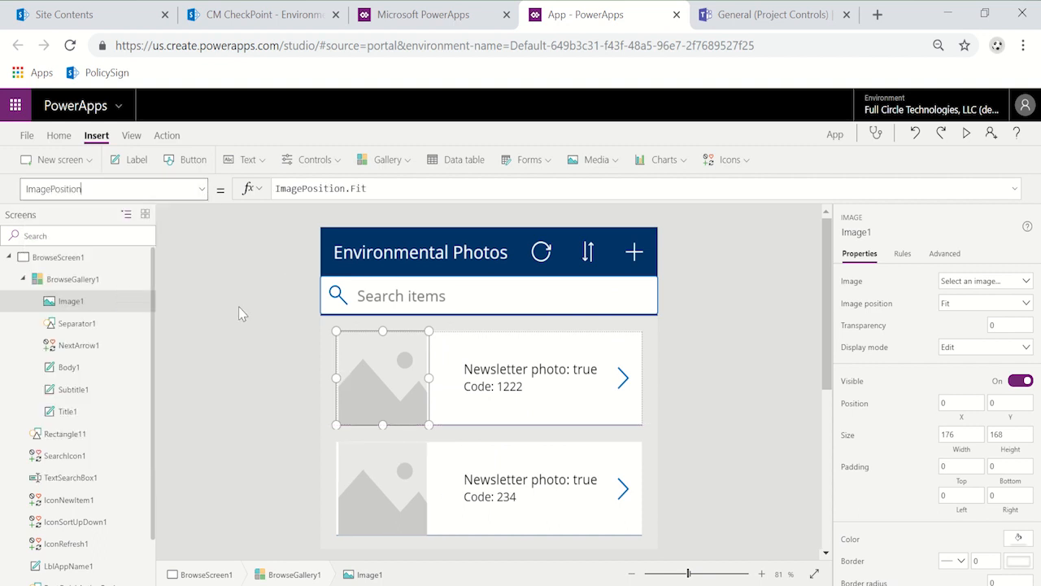
double_click(358, 186)
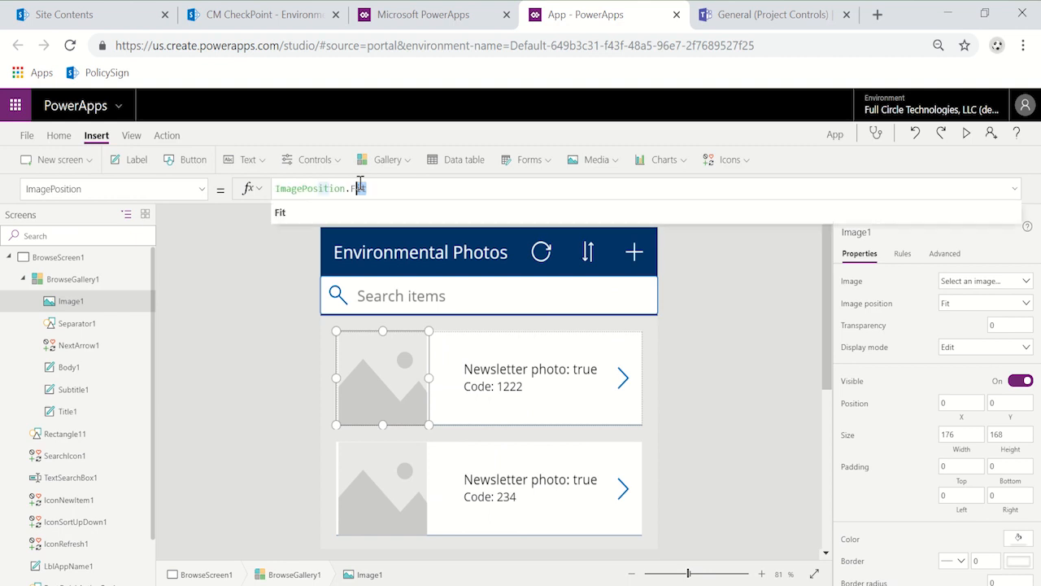
type("l")
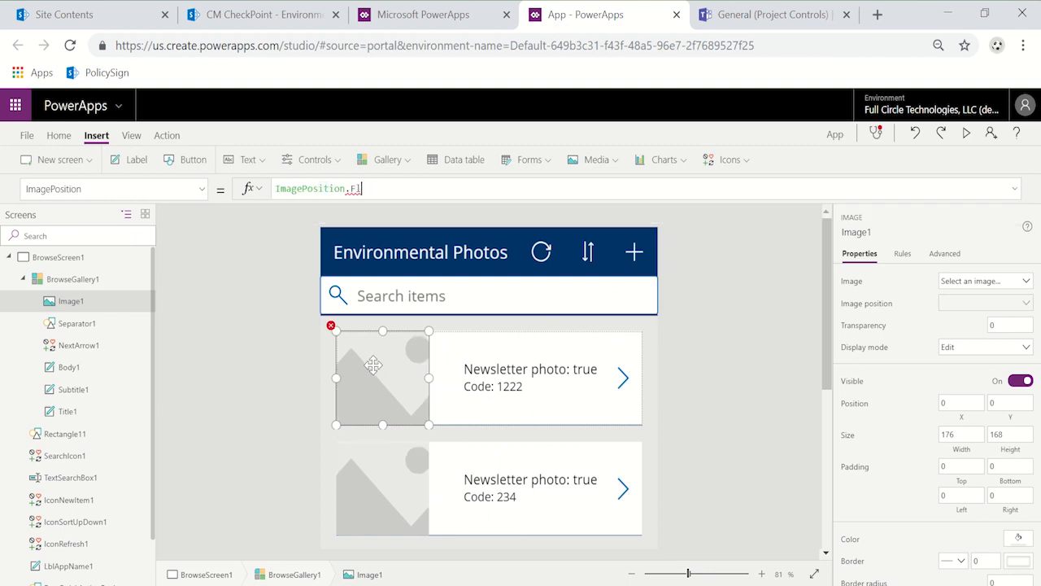
key("BackSpace")
type("it")
key("BackSpace")
type("ll")
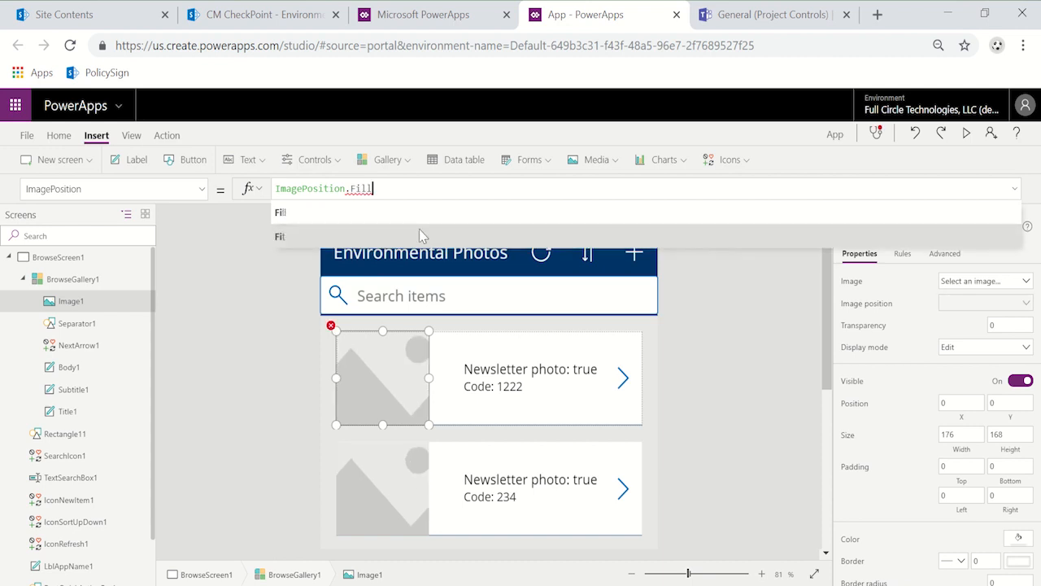
key("BackSpace")
key("BackSpace")
type("t")
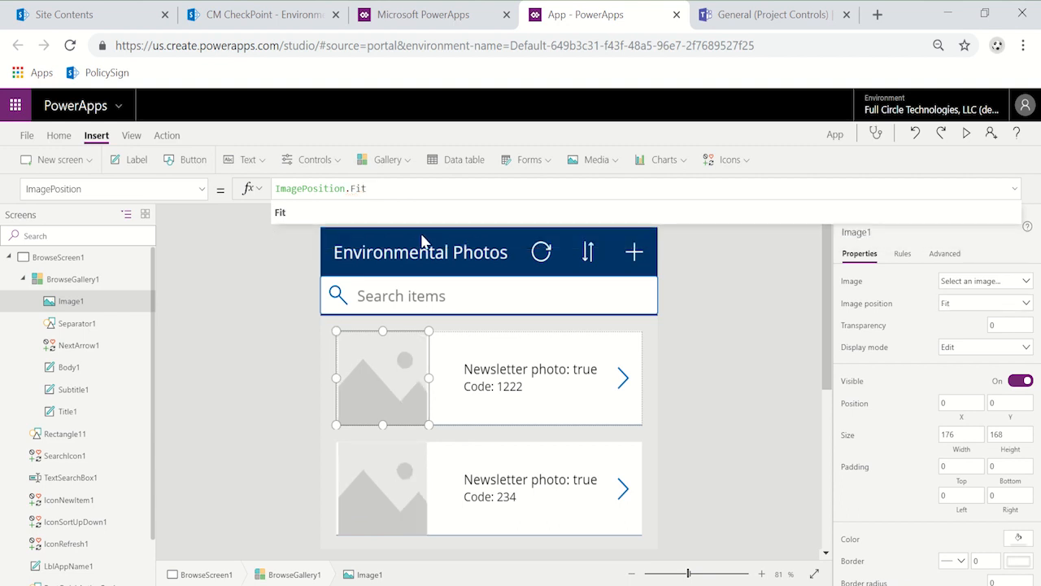
Step: Set Image1's Image property formula to ThisItem.'Link to item' in the browse gallery
left_click(198, 192)
left_click(130, 411)
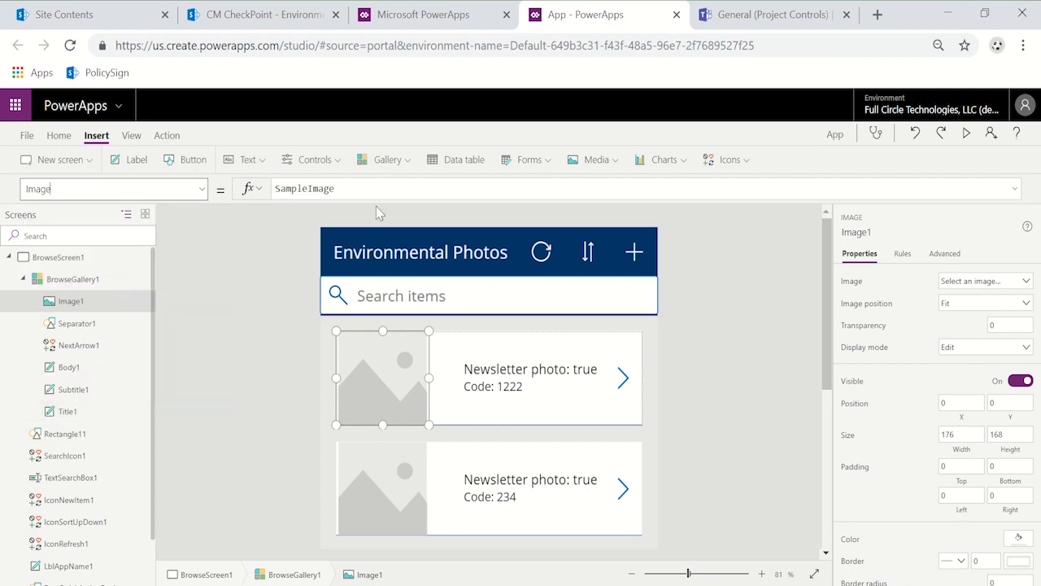
left_click_drag(383, 191, 258, 192)
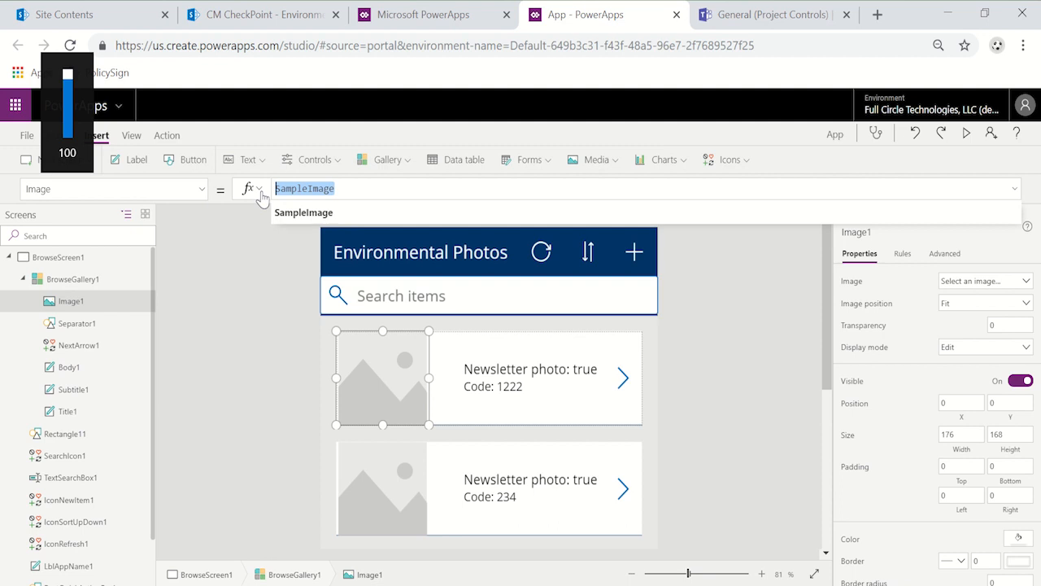
type("thisit")
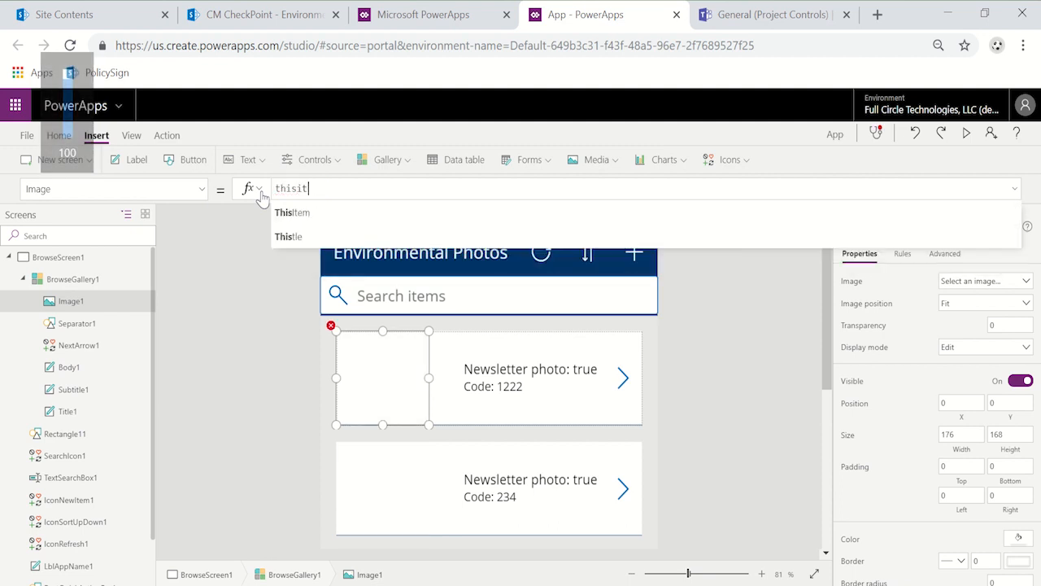
type("em.I")
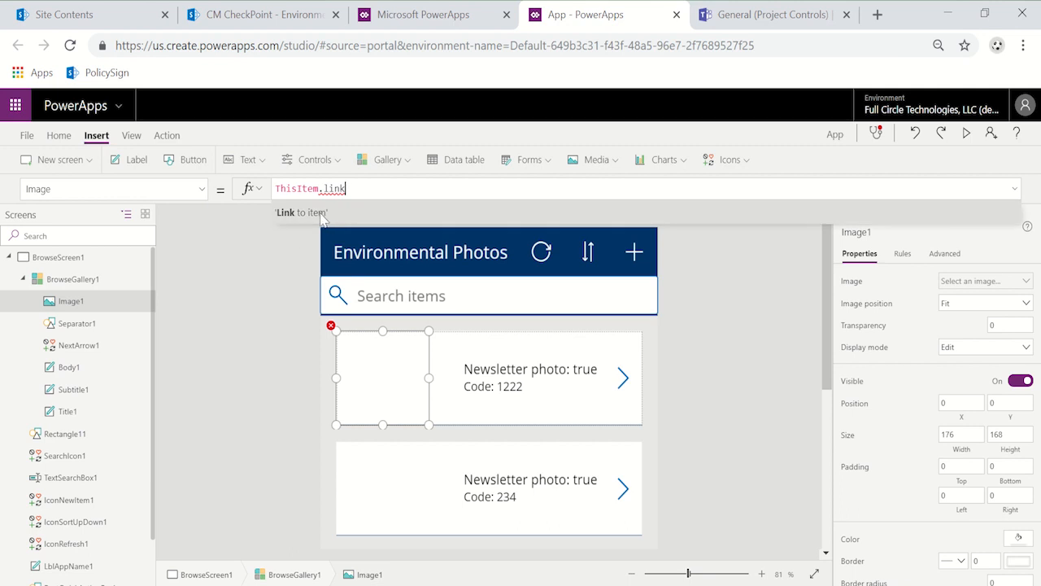
left_click(315, 211)
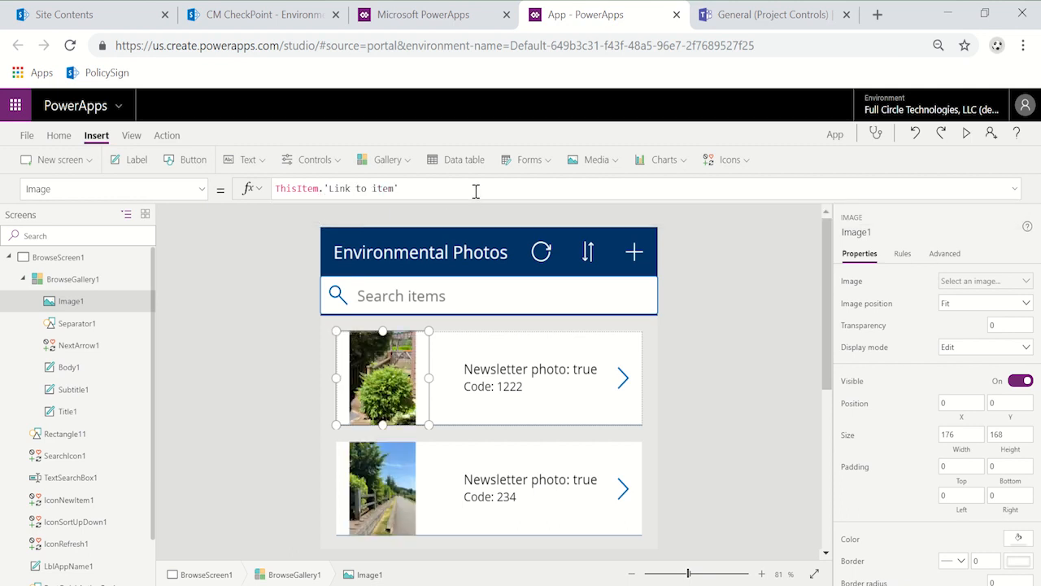
Step: Narrow Image1 in the gallery template from its outer edge to a width of about 132
scroll(484, 440, "down", 3)
scroll(472, 440, "up", 3)
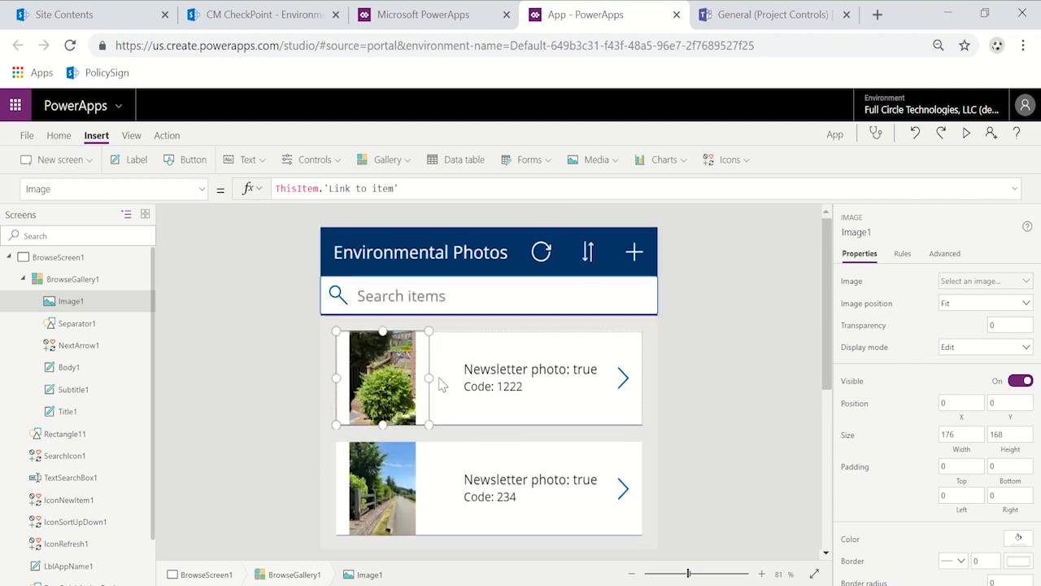
left_click_drag(431, 379, 409, 380)
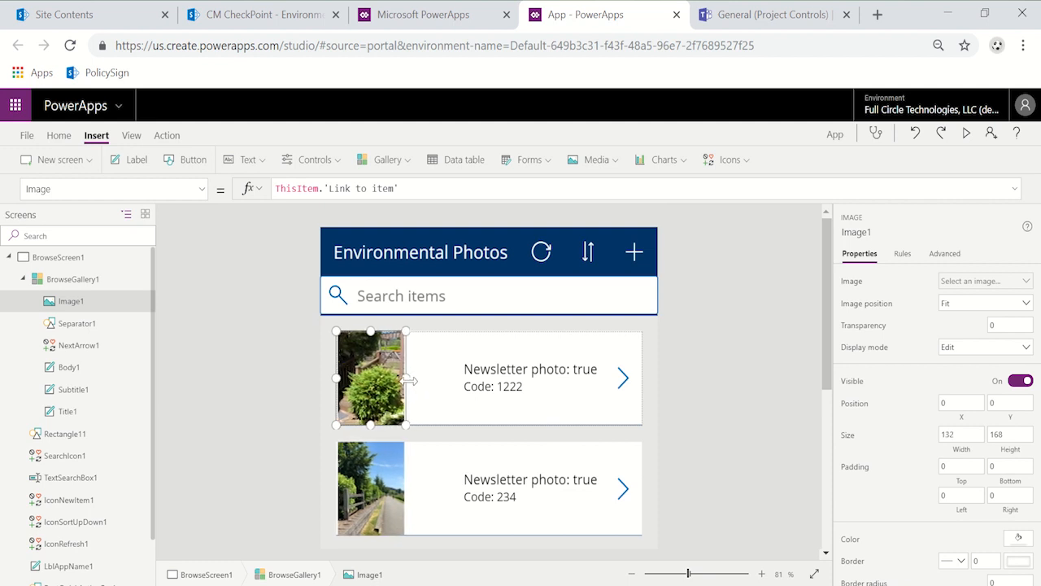
scroll(588, 453, "down", 5)
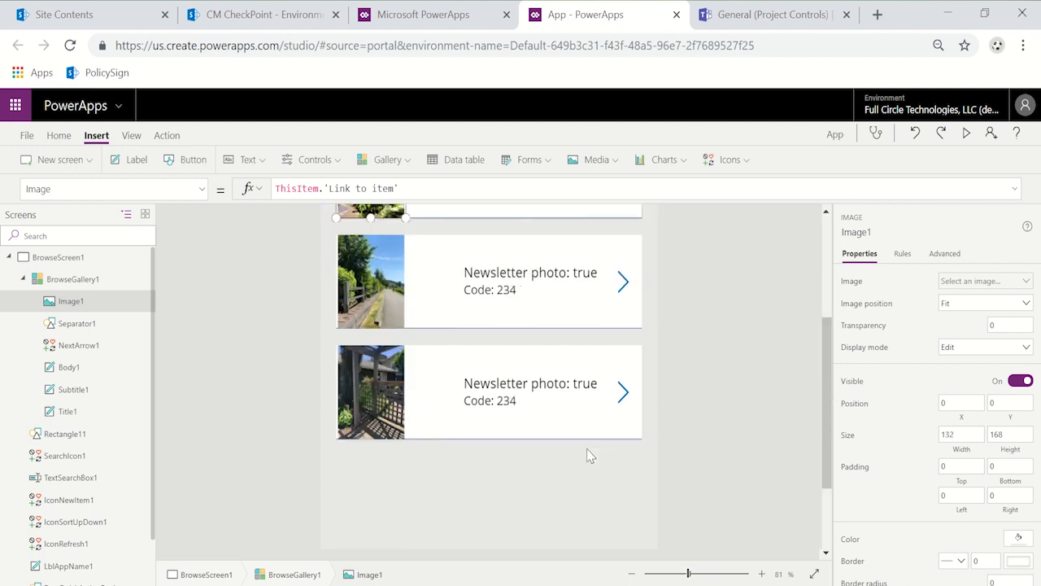
scroll(586, 448, "up", 5)
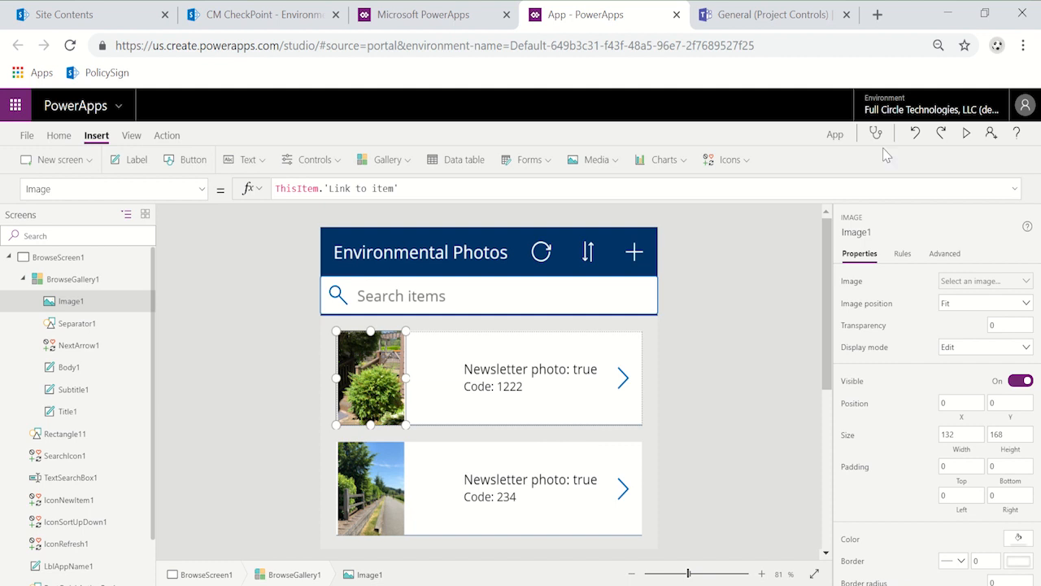
Step: Preview the app, view the first photo's detail and edit screens, cancel the edit and close the preview
left_click(966, 132)
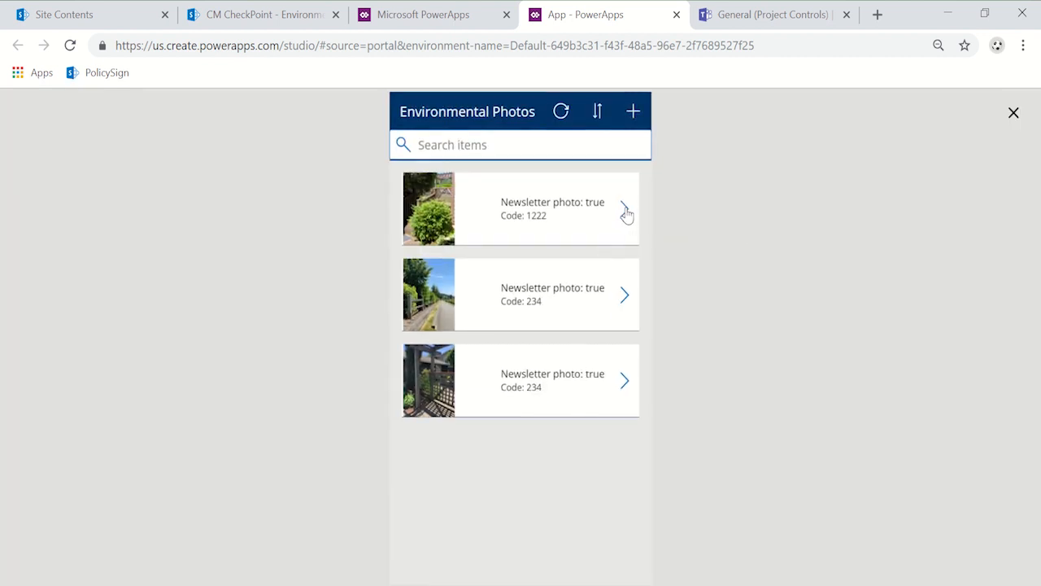
left_click(627, 211)
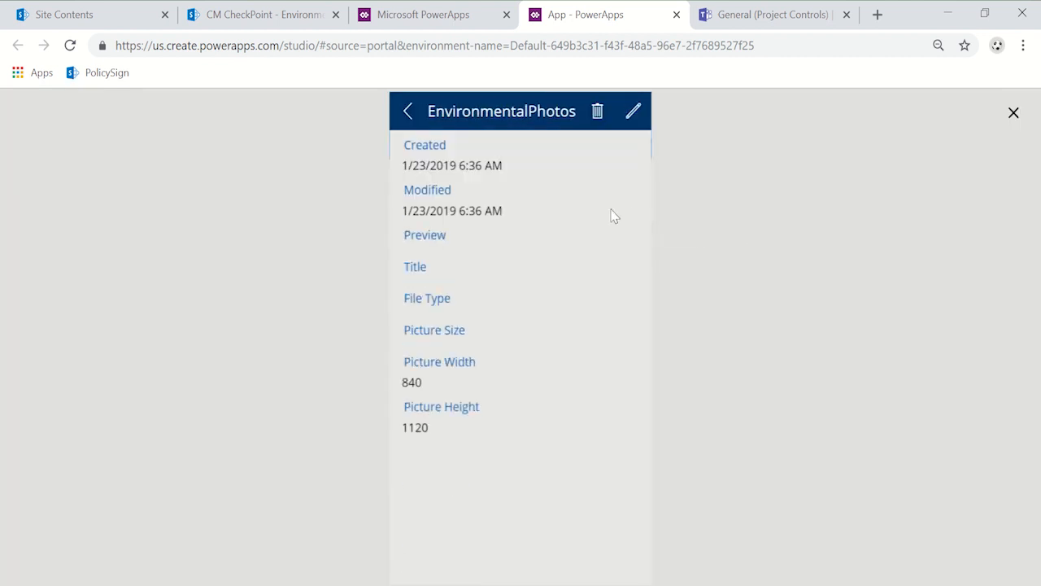
left_click(634, 111)
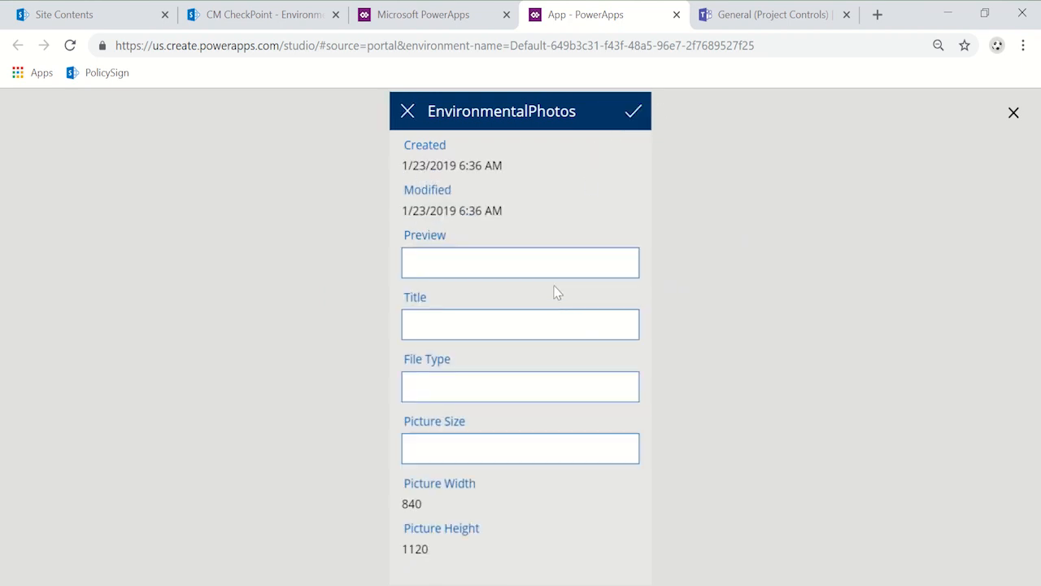
left_click(409, 114)
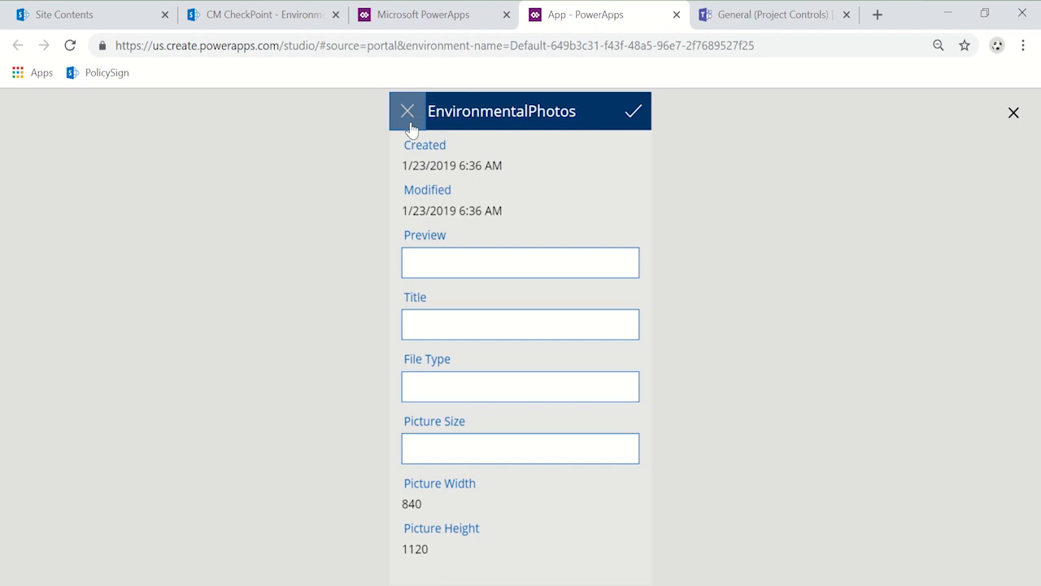
left_click(1011, 113)
Step: Open the field list of DetailForm1 on DetailScreen1 and remove the Modified and Preview fields
left_click(463, 413)
scroll(536, 355, "up", 3)
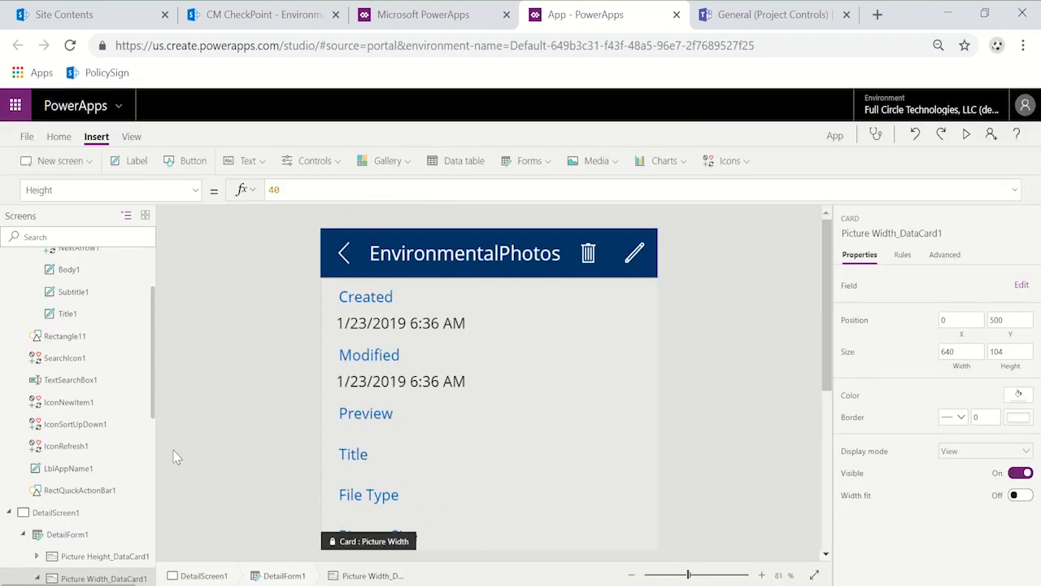
left_click(81, 534)
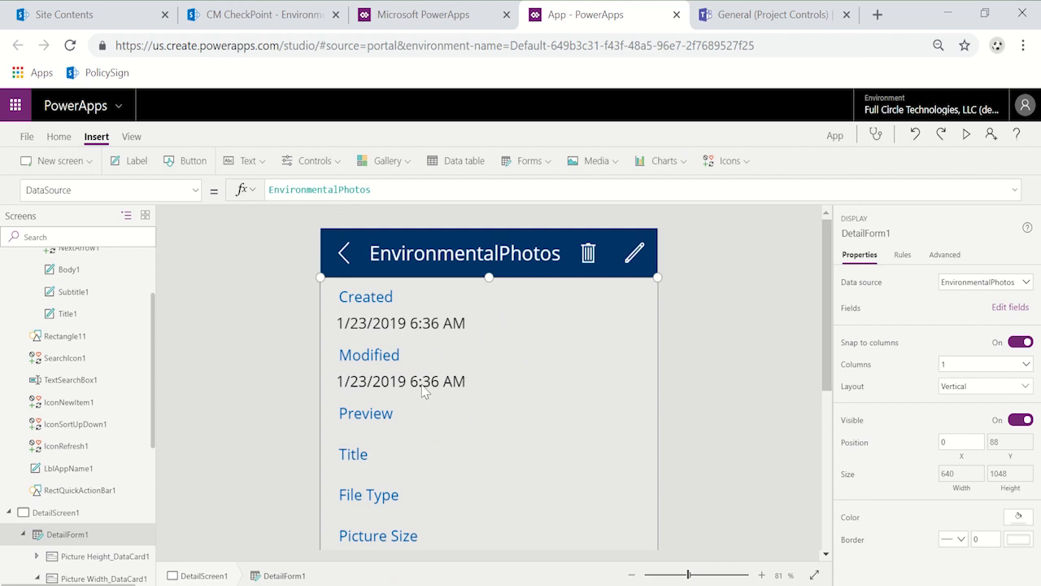
left_click(999, 309)
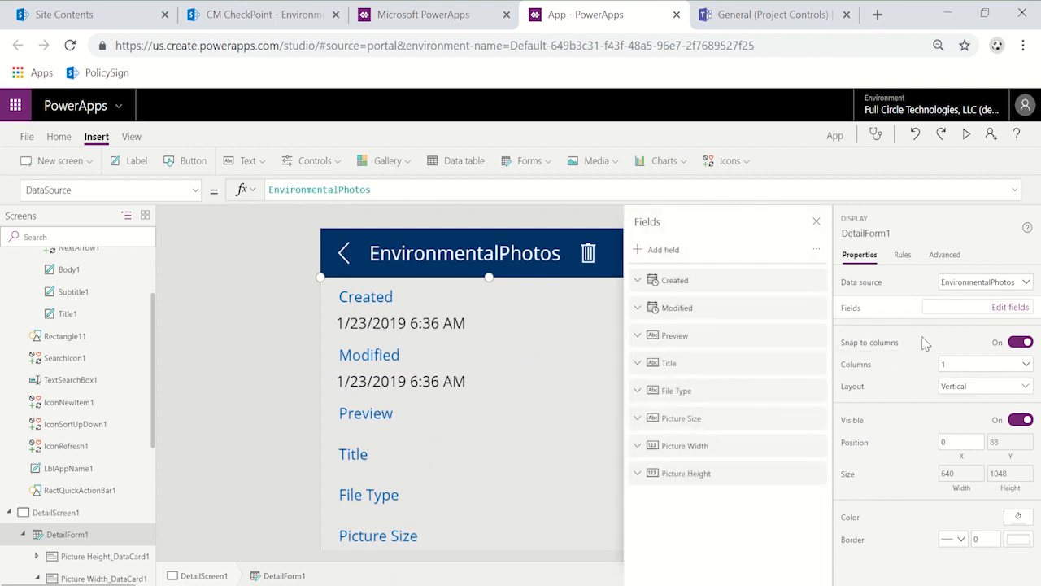
left_click(815, 285)
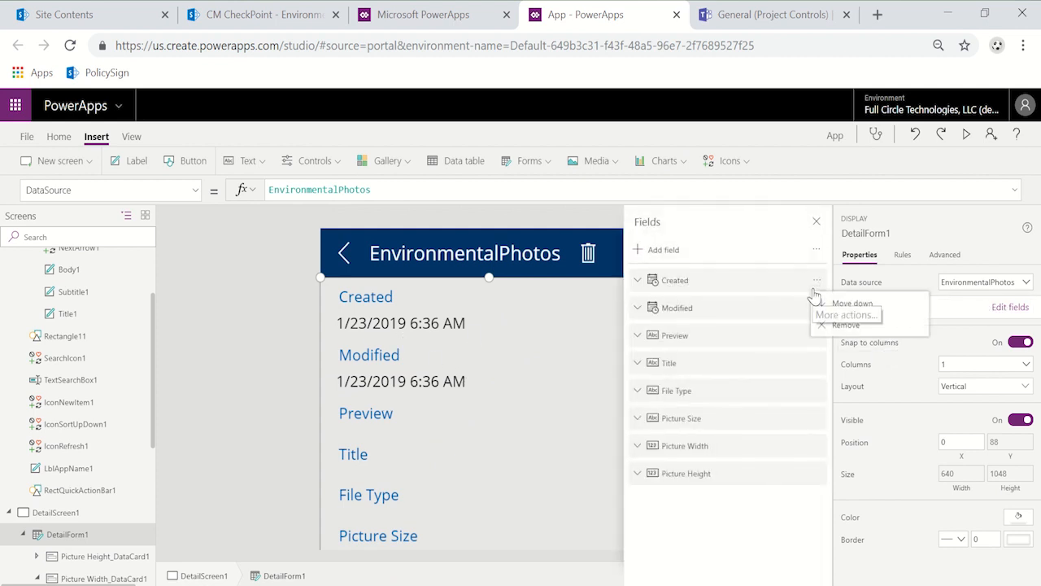
left_click(778, 314)
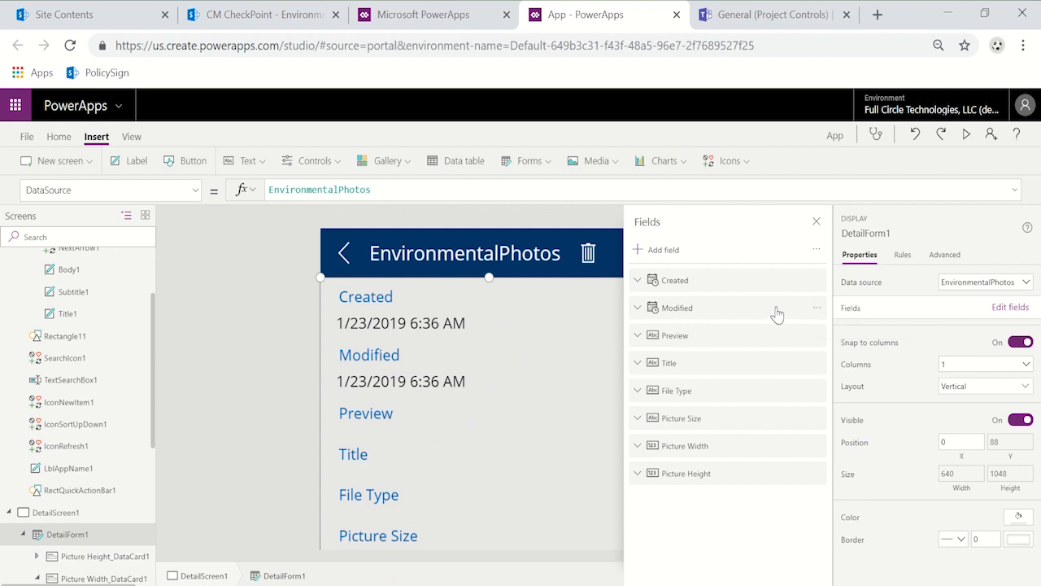
left_click(777, 315)
left_click(816, 307)
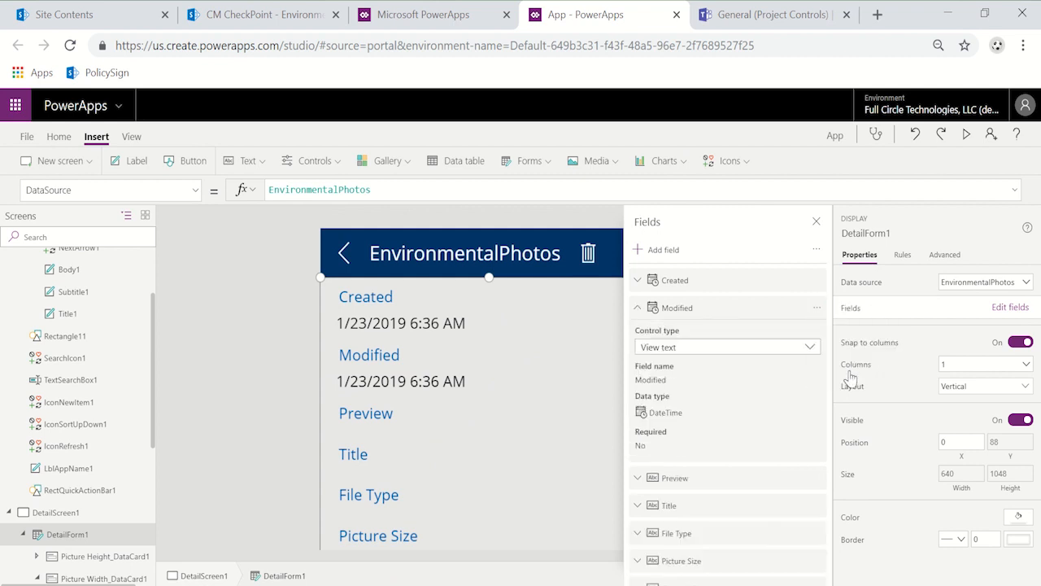
left_click(816, 307)
left_click(844, 375)
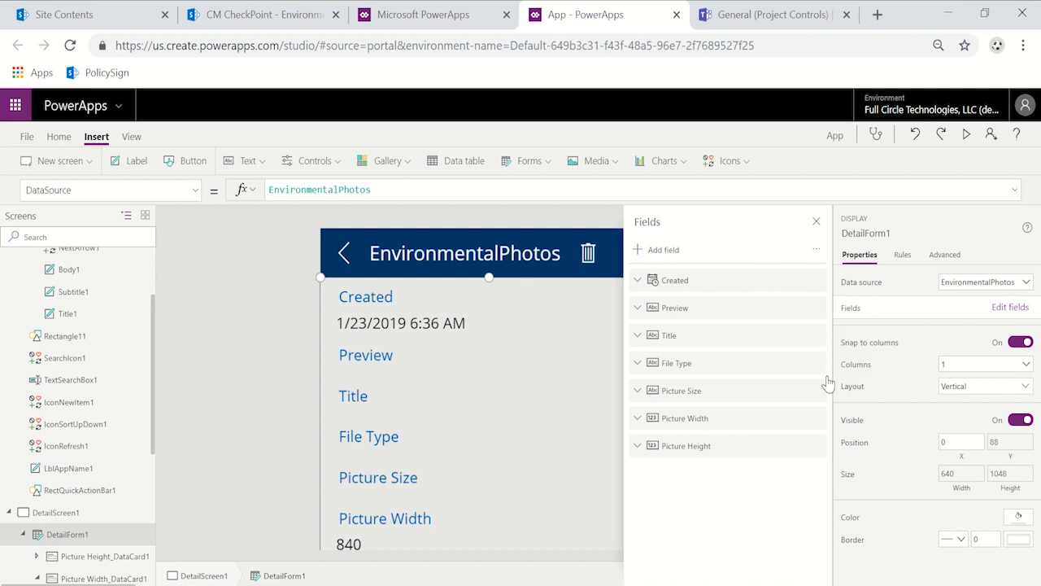
Step: Remove the File Type and Picture Size fields from DetailForm1, keeping the Title field
left_click(816, 310)
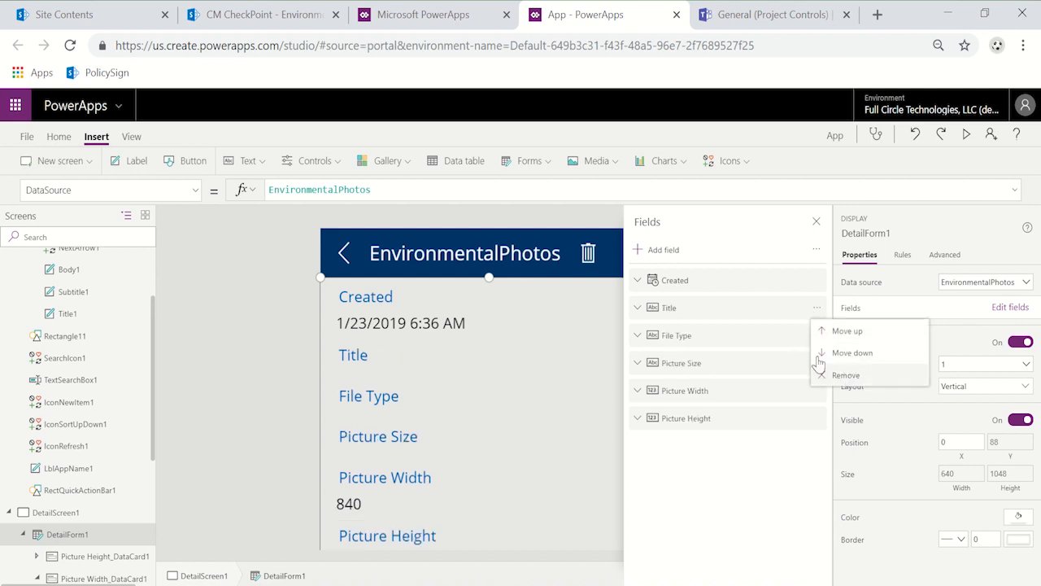
left_click(753, 340)
left_click(818, 336)
left_click(858, 403)
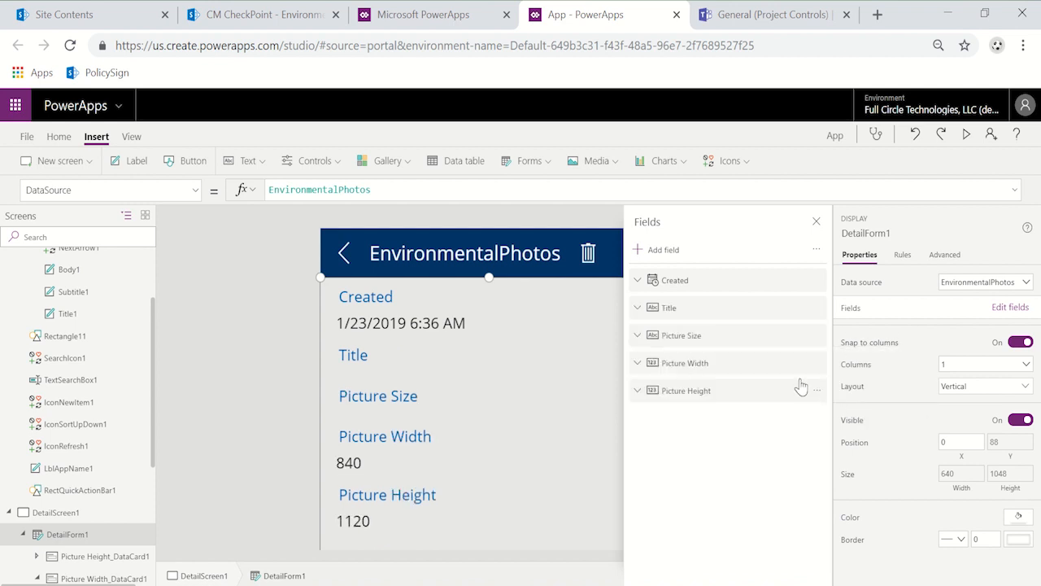
left_click(817, 338)
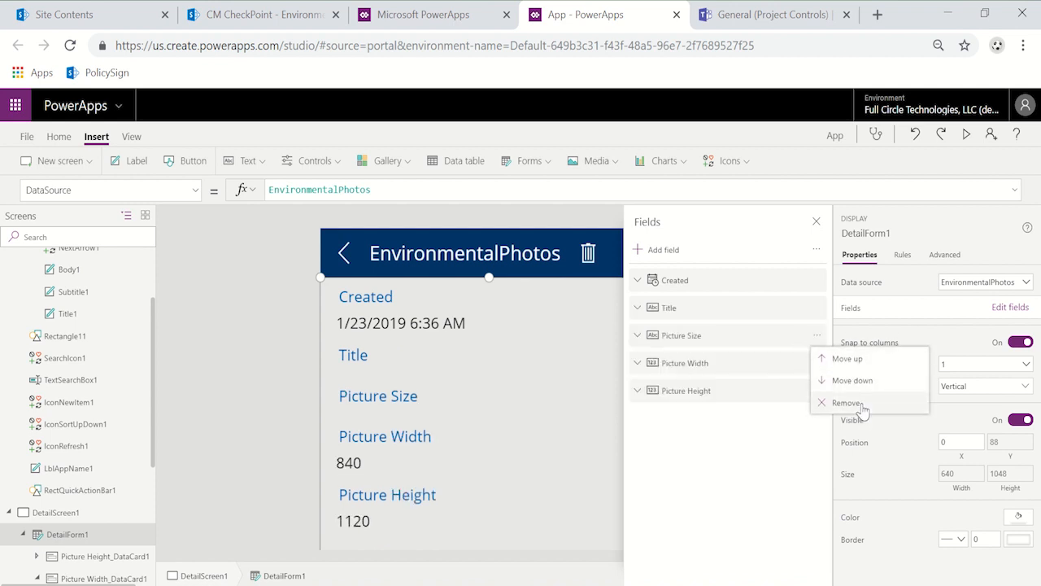
left_click(864, 409)
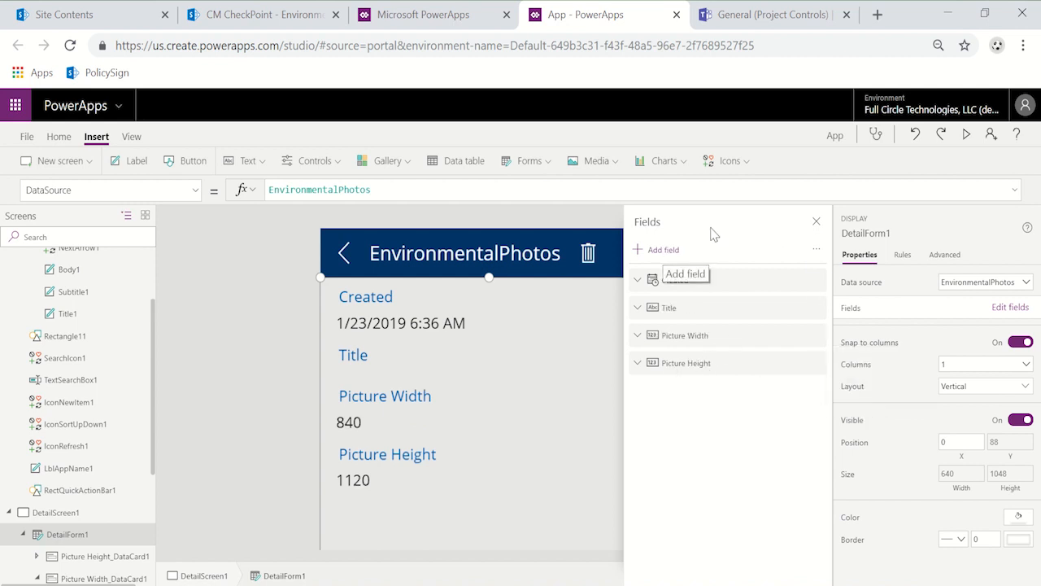
Step: Add the Code and Newsletter fields to DetailForm1
left_click(663, 251)
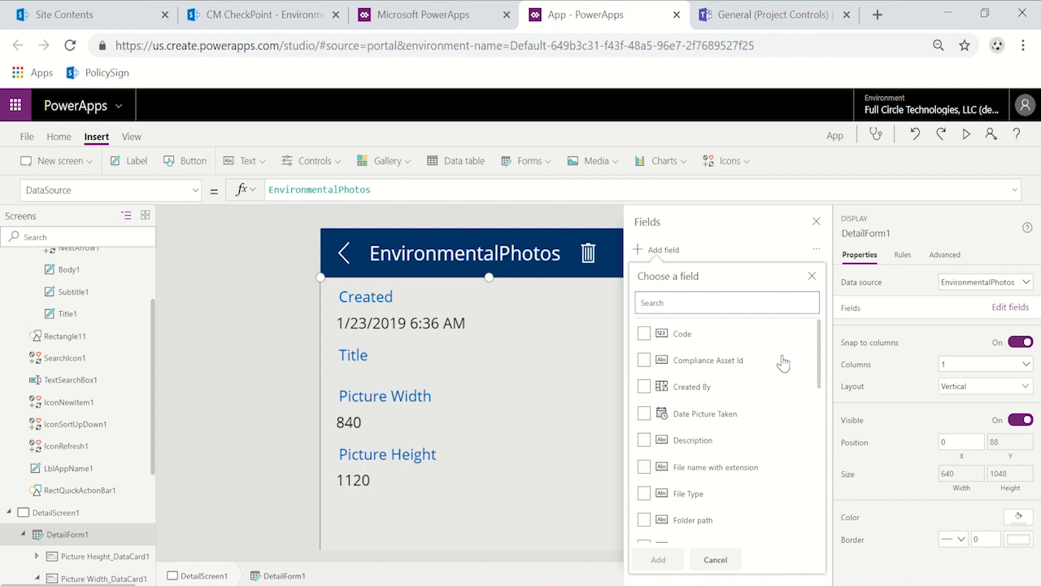
left_click(643, 336)
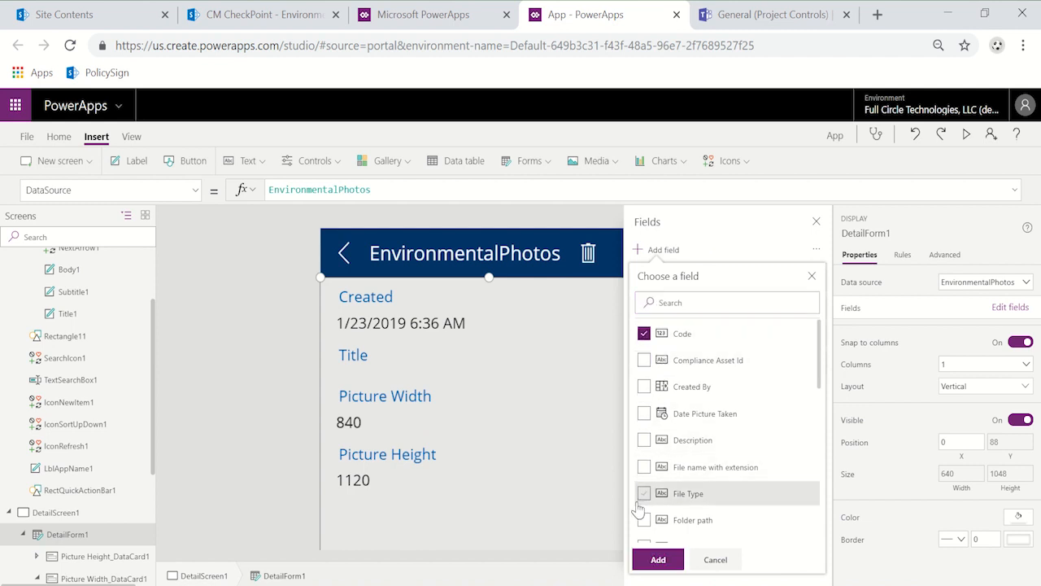
scroll(648, 448, "down", 5)
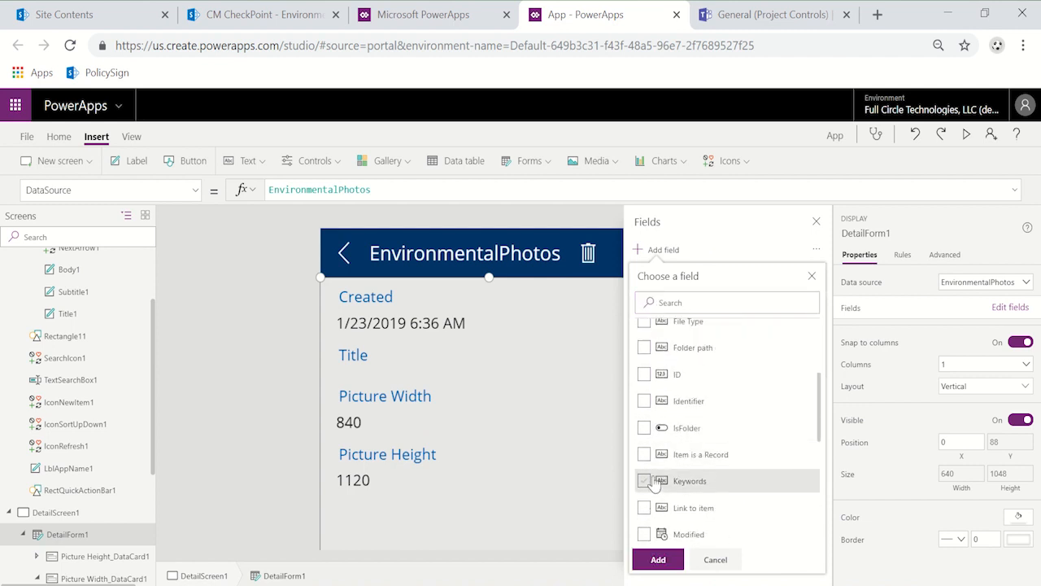
scroll(650, 486, "down", 3)
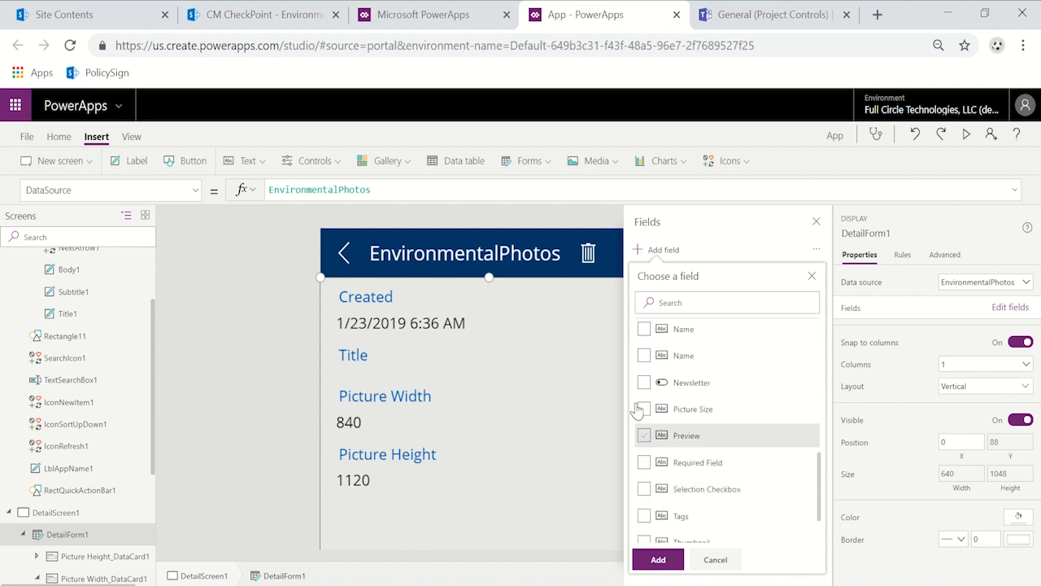
left_click(644, 382)
left_click(659, 561)
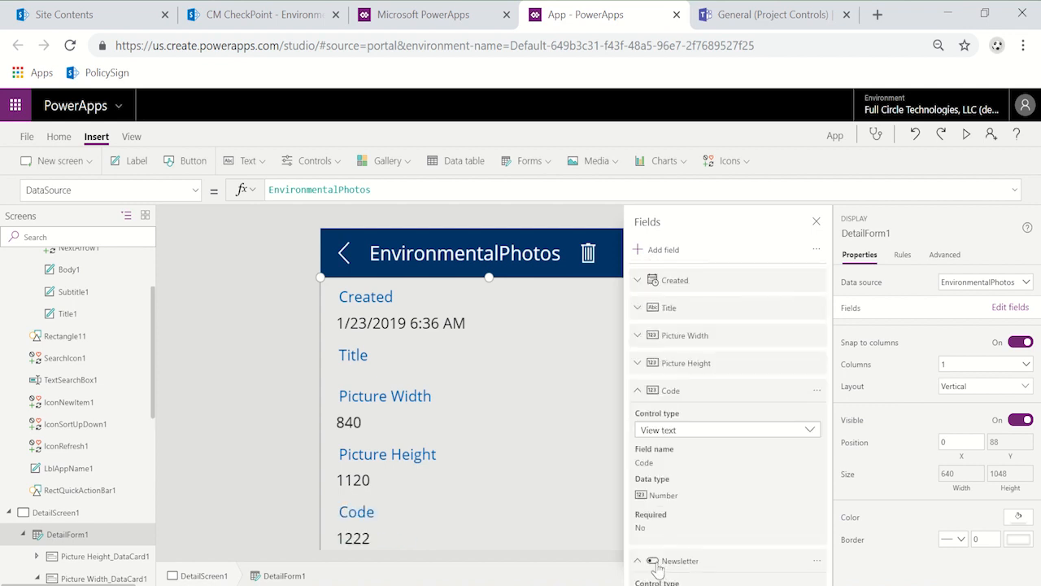
Step: Set DetailForm1 to 2 columns, close its field list and lower its upper edge to about Y 428
left_click(973, 364)
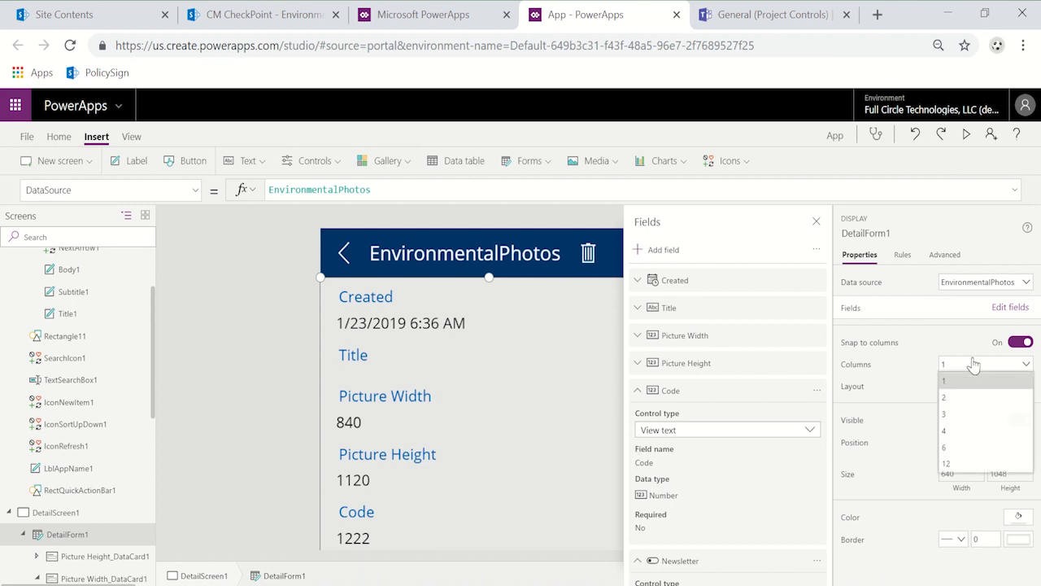
left_click(971, 397)
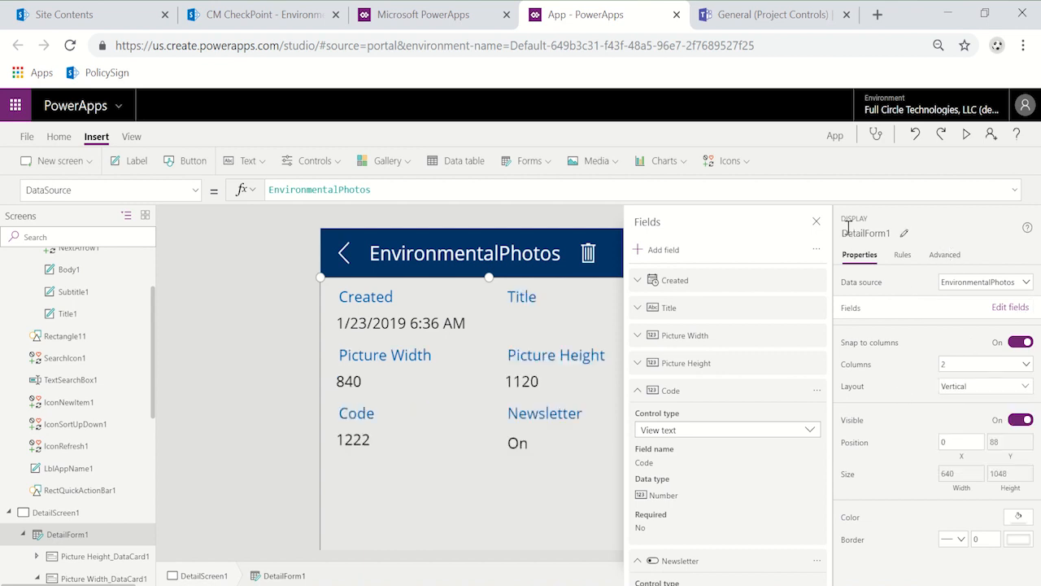
left_click(815, 221)
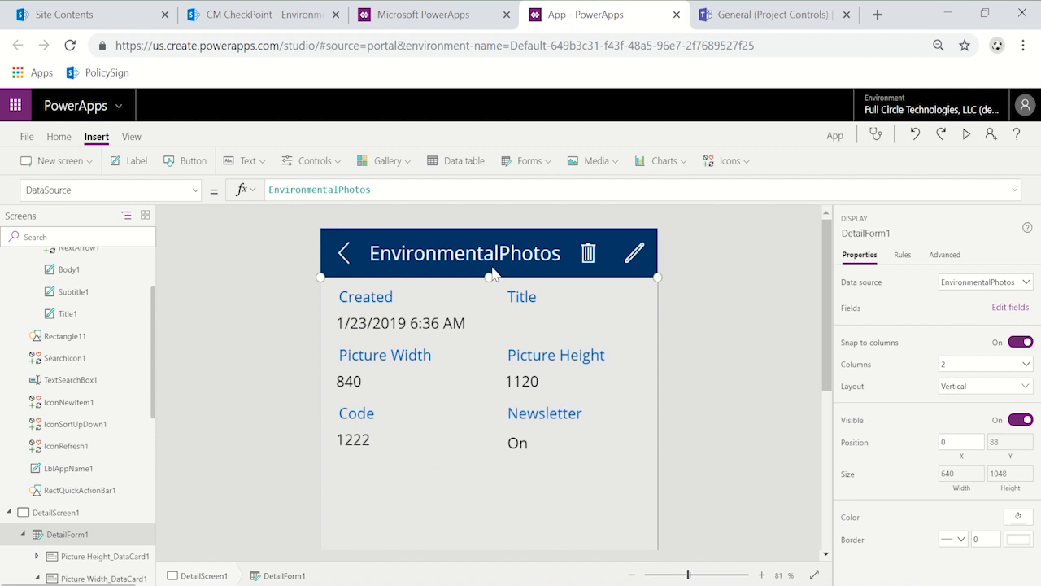
left_click_drag(486, 281, 465, 470)
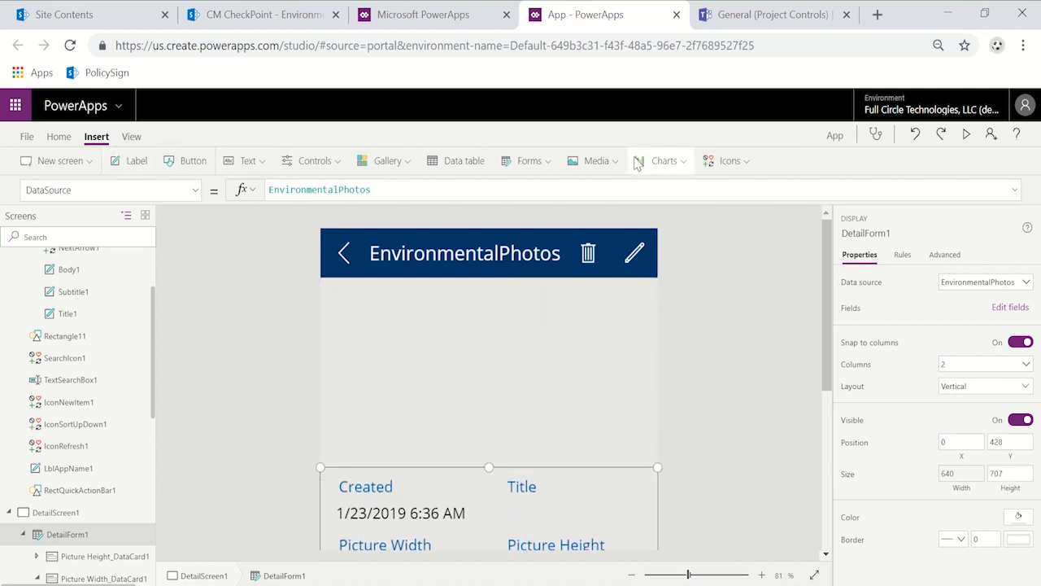
Step: Insert an image control on DetailScreen1 between header and form, sized 640 by 320 at X 0, Y 88
left_click(596, 161)
left_click(628, 195)
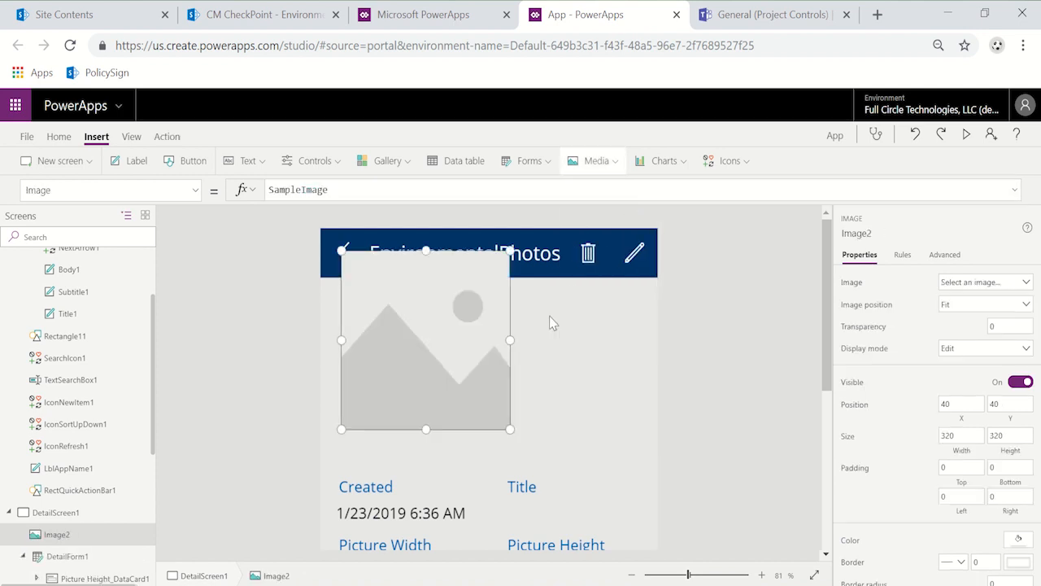
left_click_drag(489, 367, 686, 374)
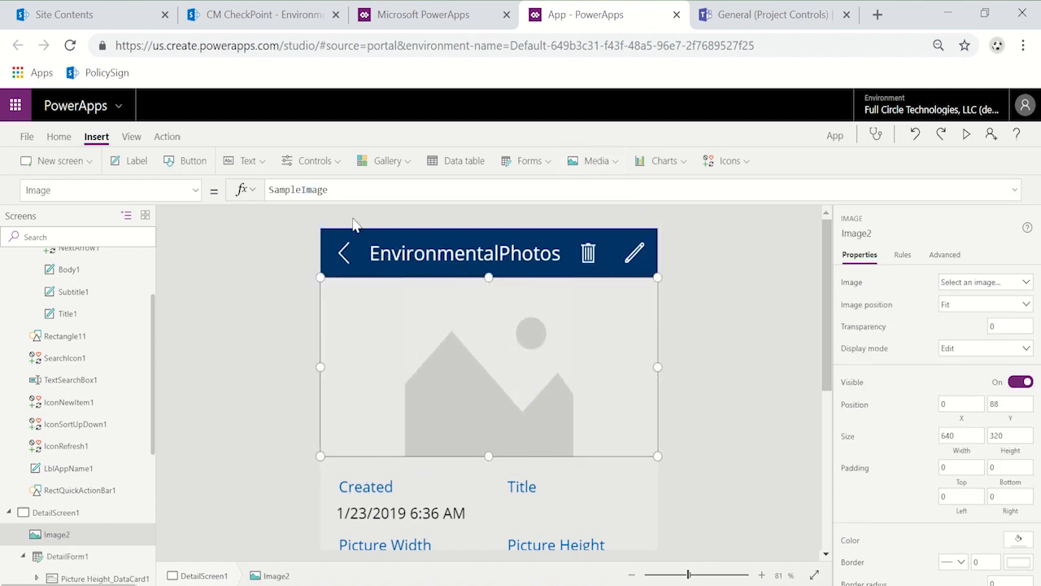
Step: Set the new detail-screen image's Image property to BrowseGallery1.Selected.'Link to item'
double_click(360, 190)
type("br")
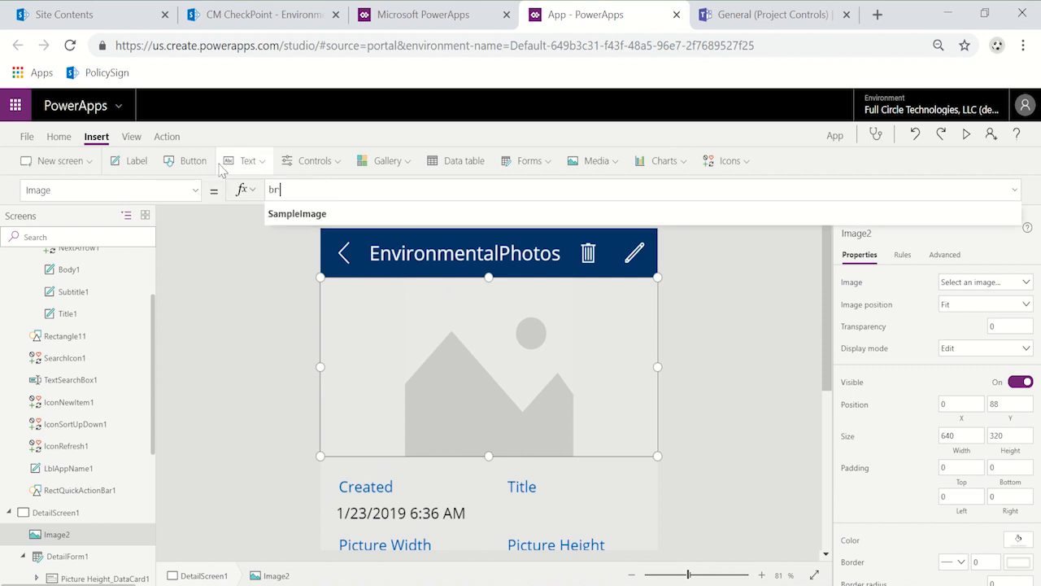
type("owse")
key("Tab")
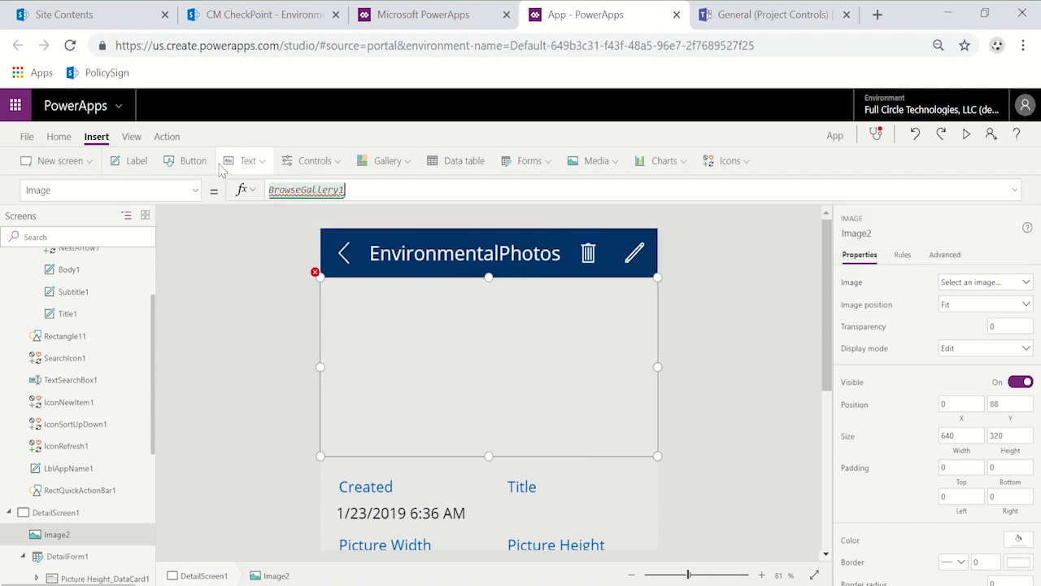
type(".selected.link")
key("Tab")
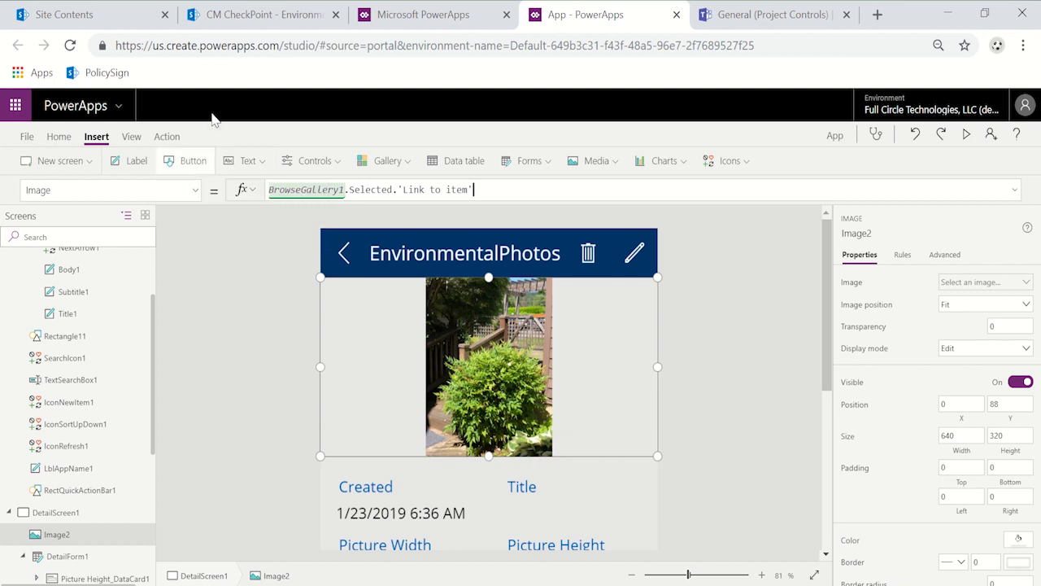
Step: Set the detail-screen image's ImagePosition property to ImagePosition.Fill and deselect the image
left_click(197, 198)
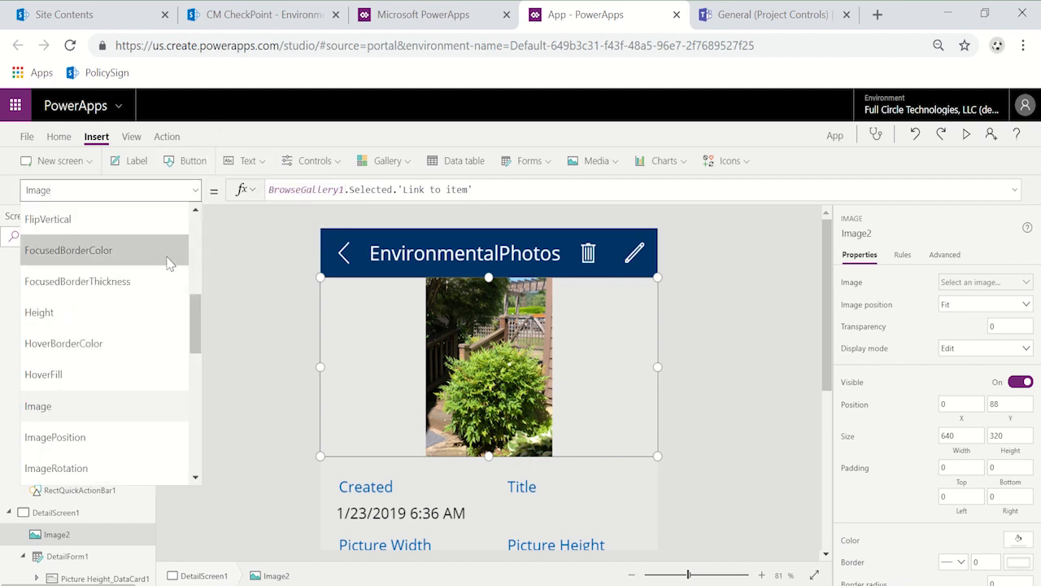
scroll(157, 356, "down", 1)
left_click(157, 351)
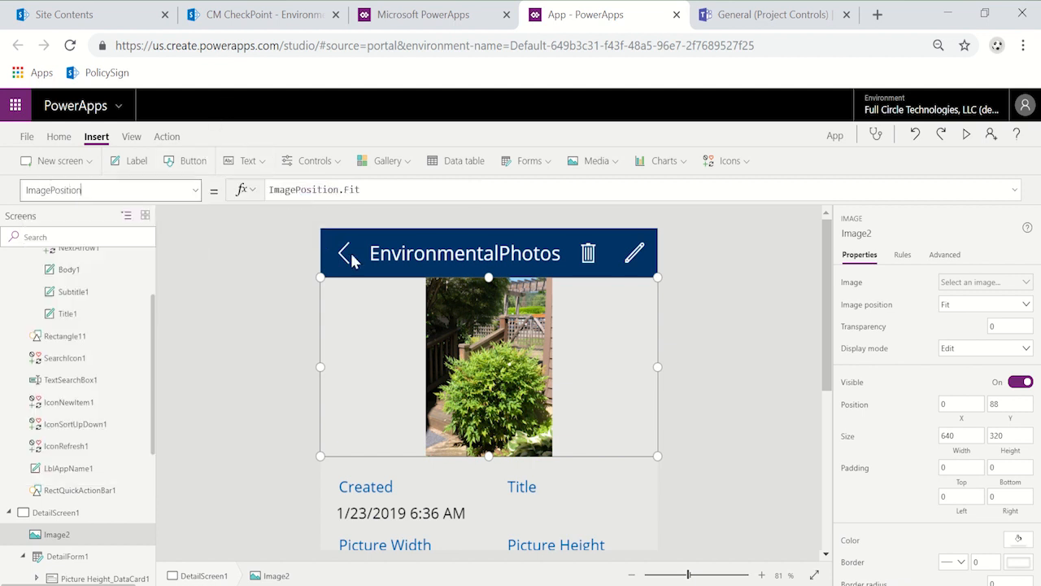
left_click(379, 193)
type("ll")
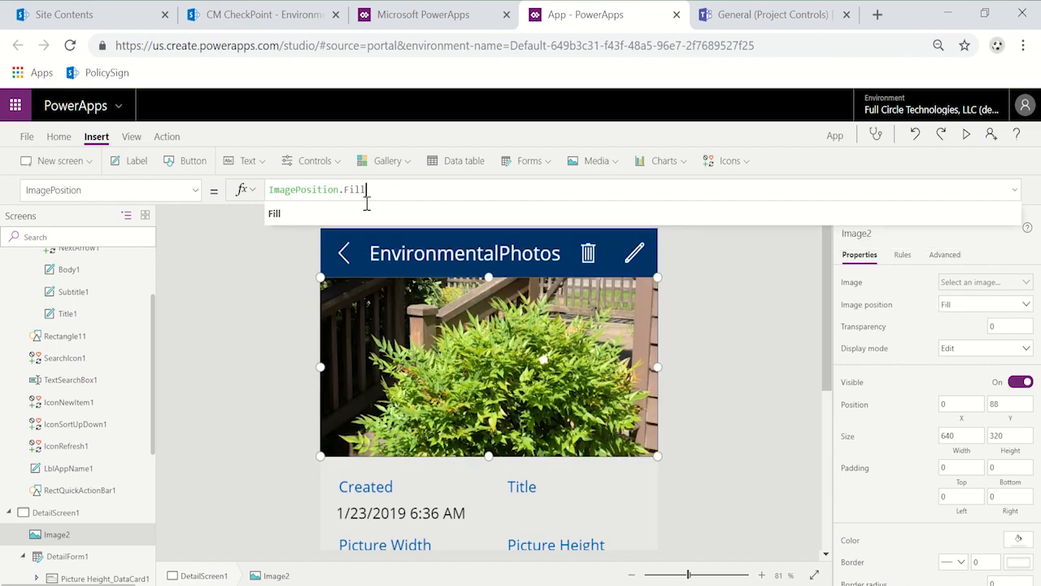
left_click(741, 387)
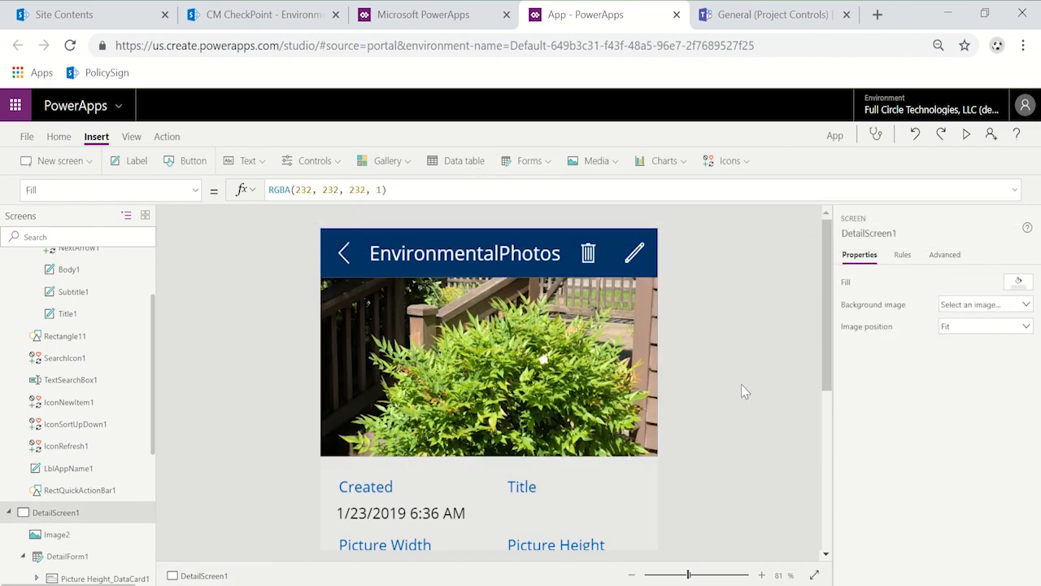
Step: Preview the app from the detail screen: return to the gallery, open the first photo's details and its edit form, and exit the preview
left_click(967, 134)
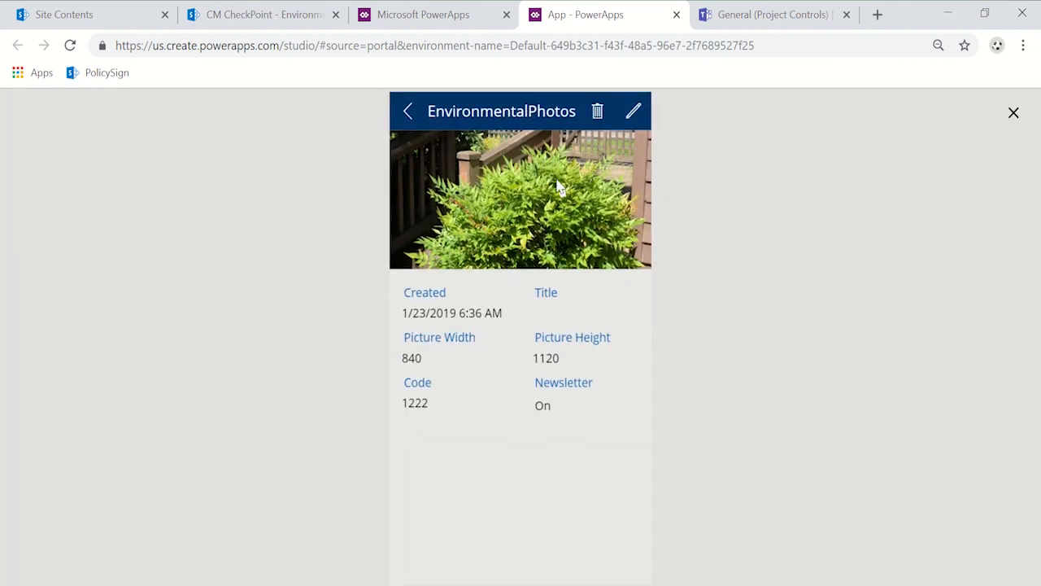
left_click(409, 118)
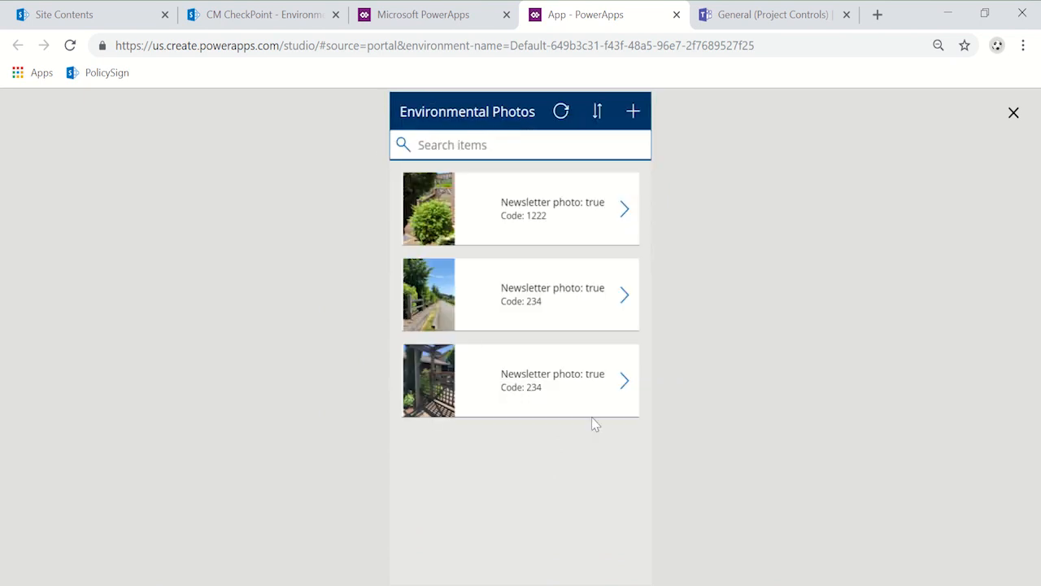
left_click(626, 212)
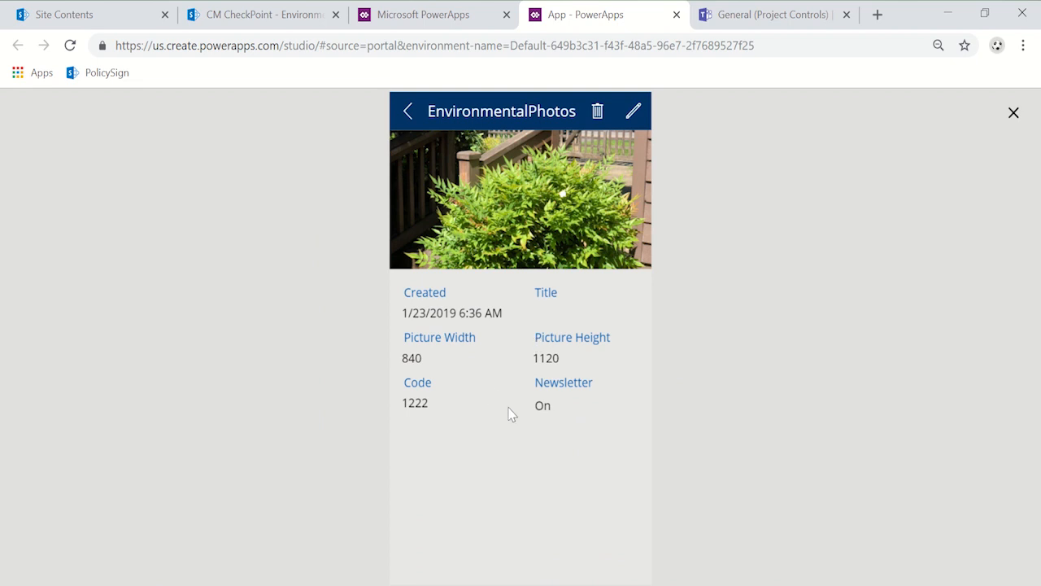
left_click(632, 111)
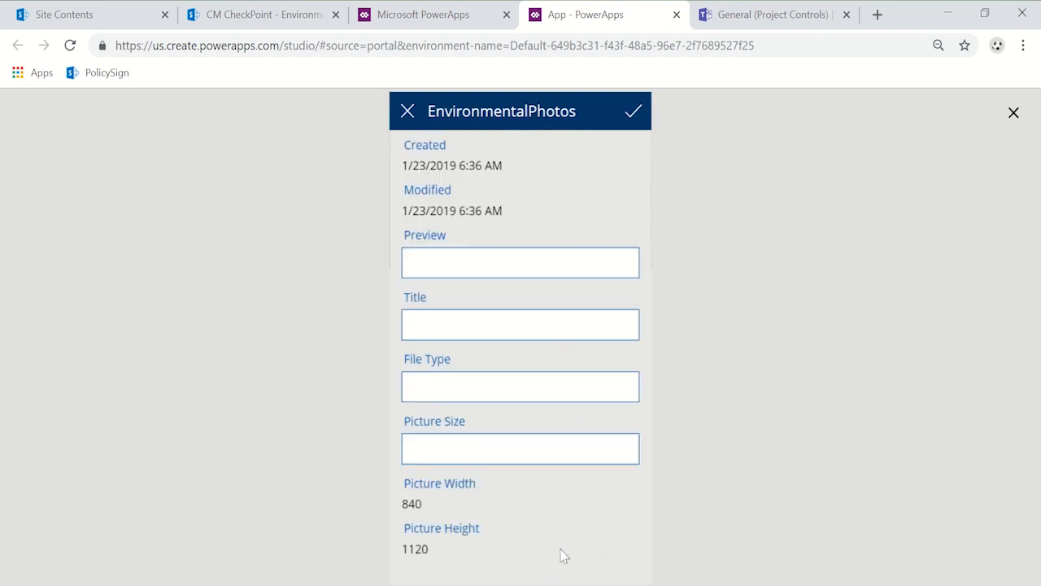
left_click(1013, 112)
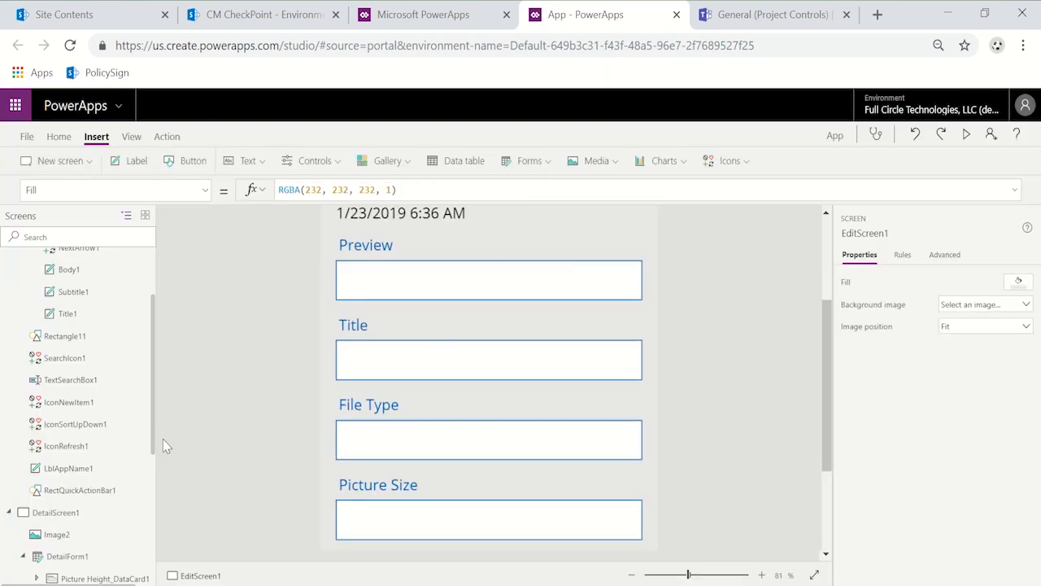
Step: Examine the list of additional fields available for DetailForm1 and close it without adding any
left_click(67, 555)
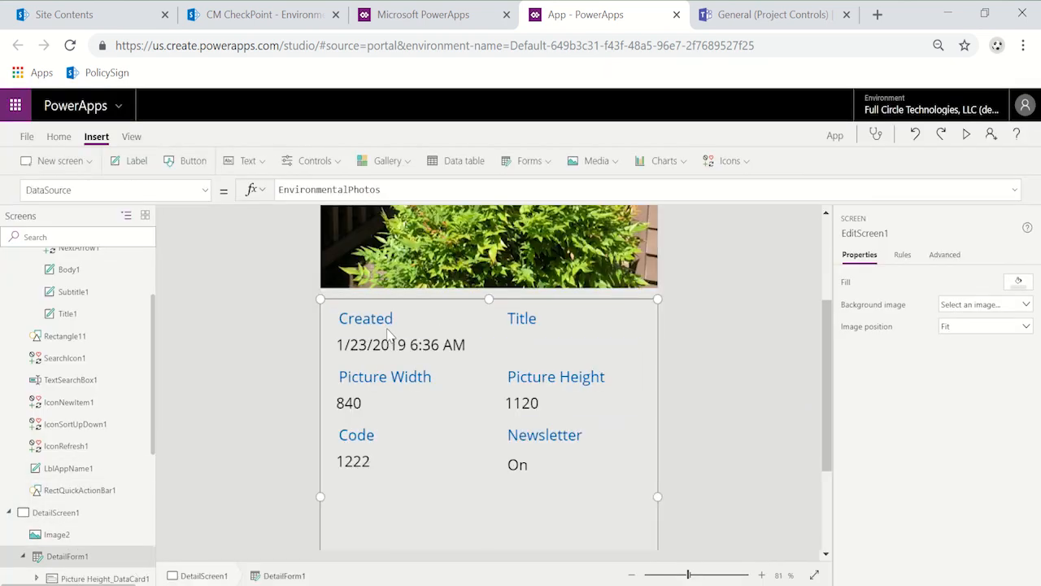
left_click(1006, 308)
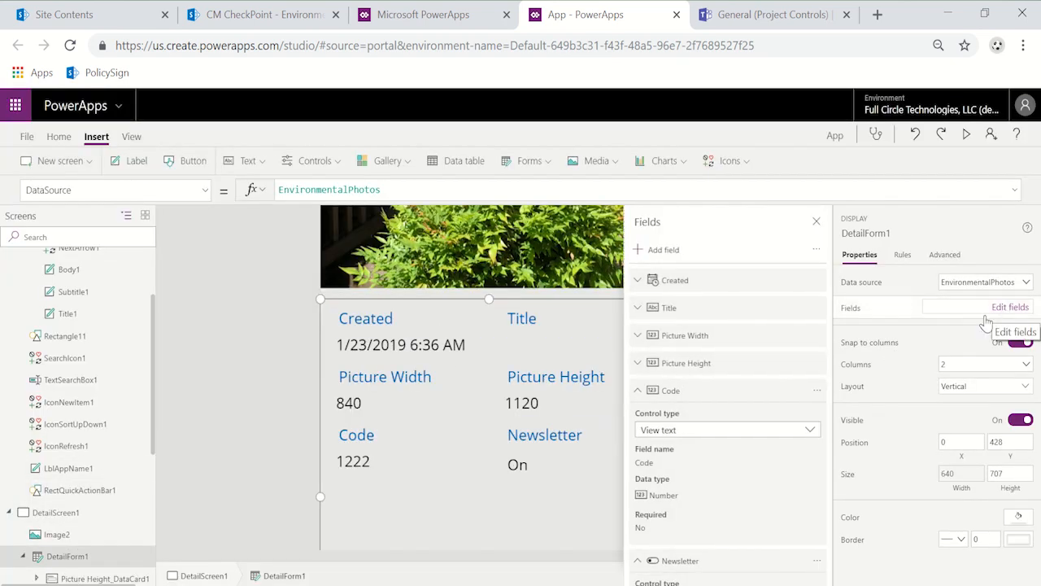
scroll(756, 419, "down", 2)
scroll(756, 427, "up", 2)
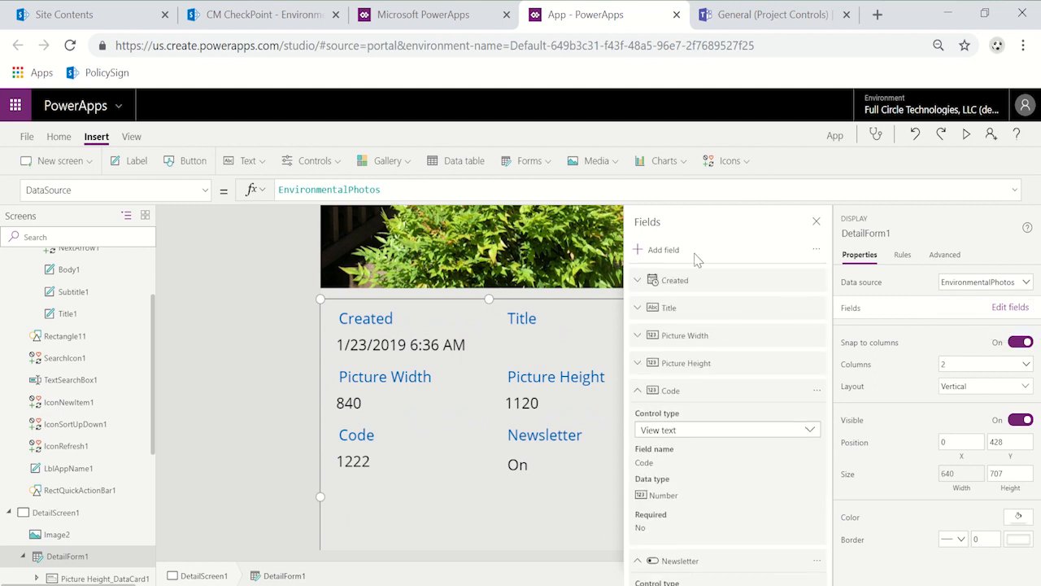
left_click(645, 248)
scroll(709, 431, "down", 5)
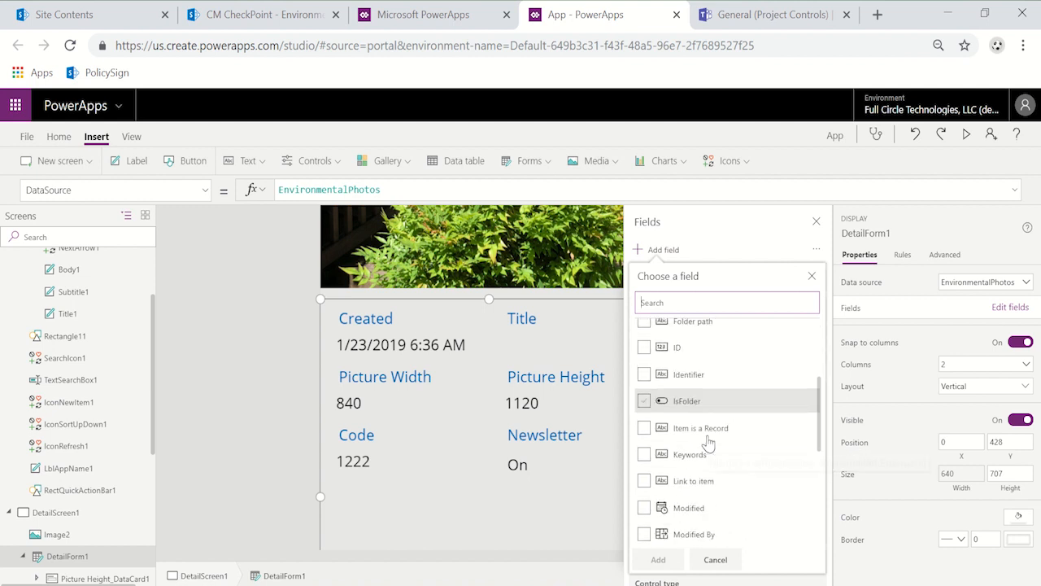
scroll(710, 442, "down", 3)
scroll(712, 443, "up", 6)
scroll(717, 443, "down", 4)
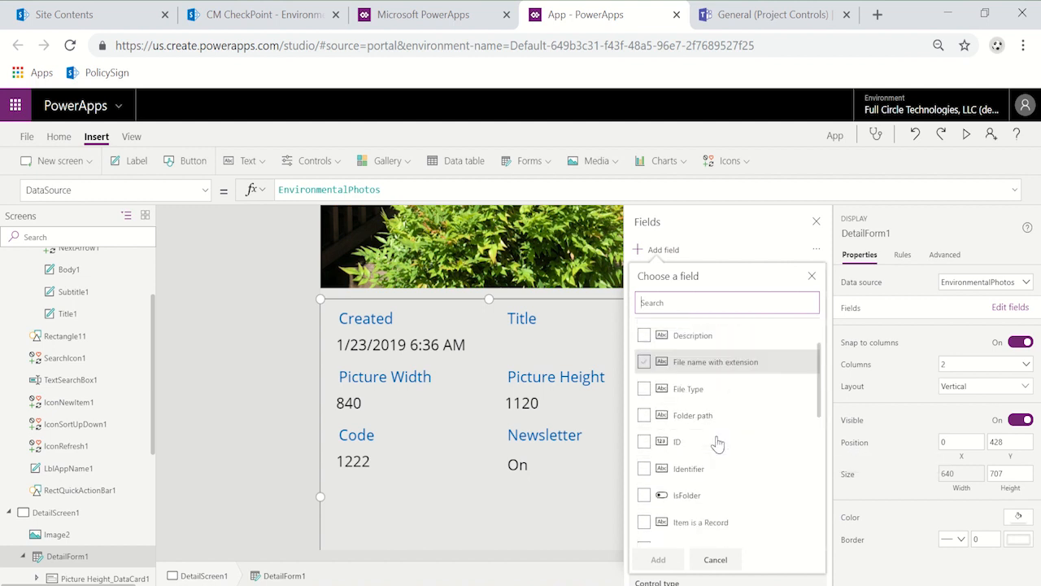
scroll(719, 441, "down", 5)
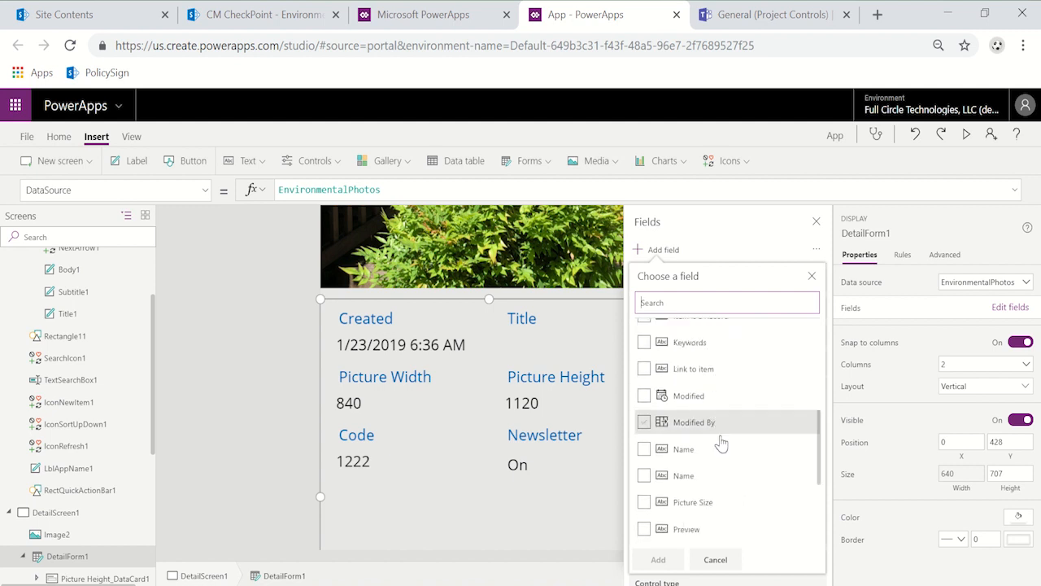
scroll(720, 442, "down", 2)
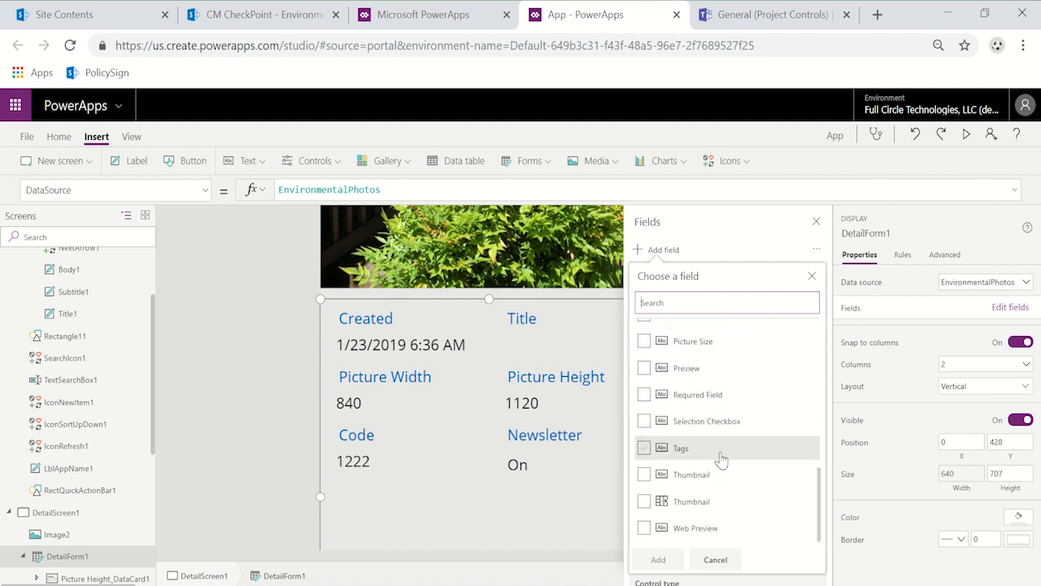
scroll(725, 455, "up", 5)
scroll(724, 456, "up", 5)
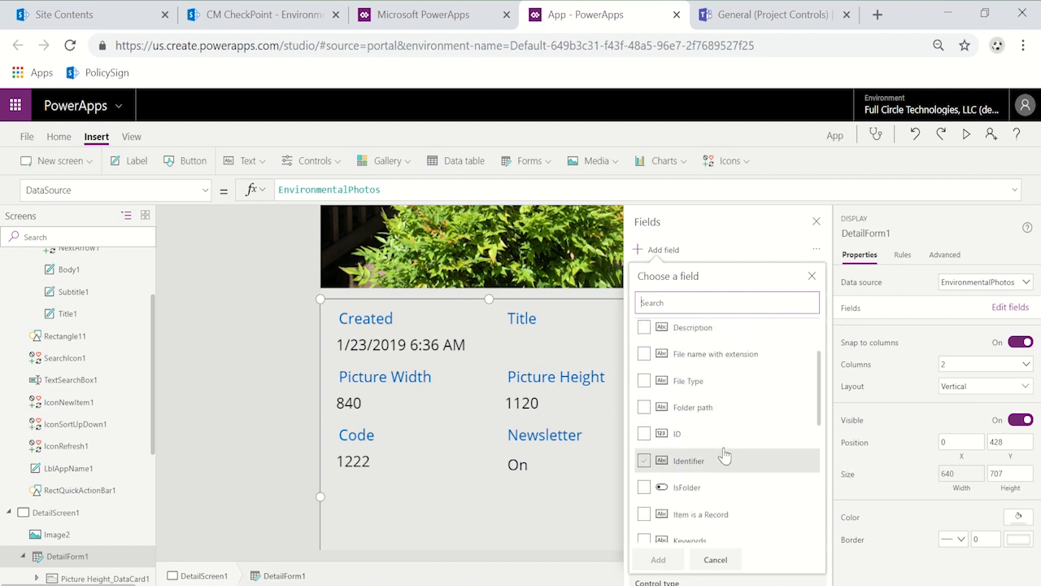
scroll(725, 456, "down", 10)
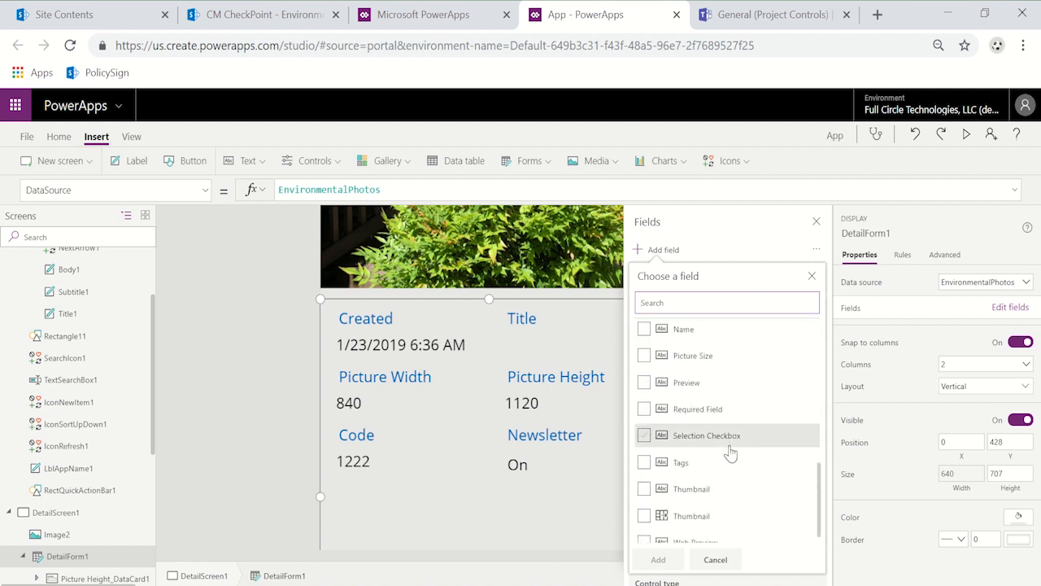
scroll(730, 453, "down", 1)
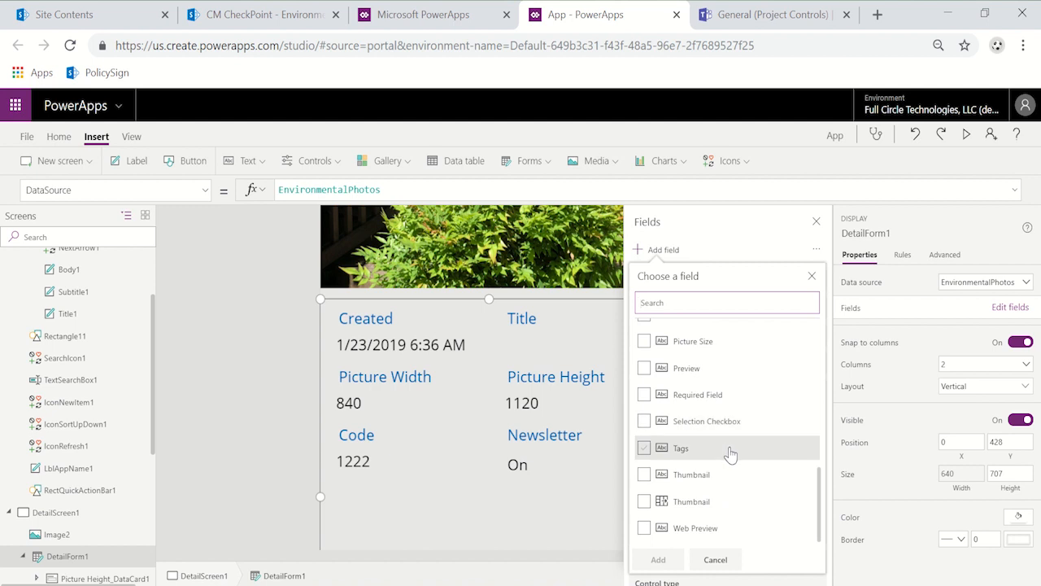
scroll(731, 453, "up", 4)
scroll(730, 453, "up", 3)
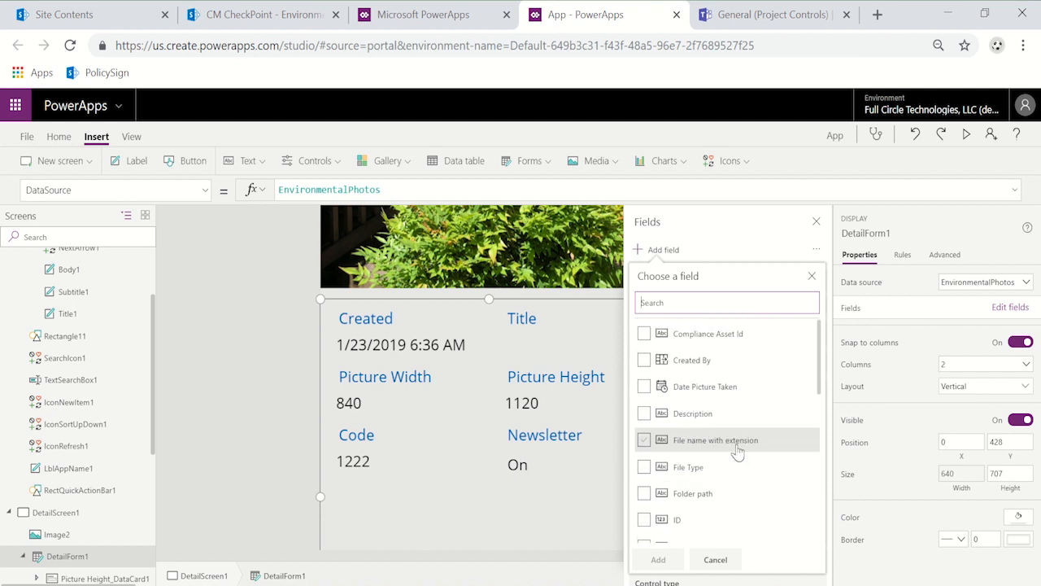
scroll(769, 423, "down", 6)
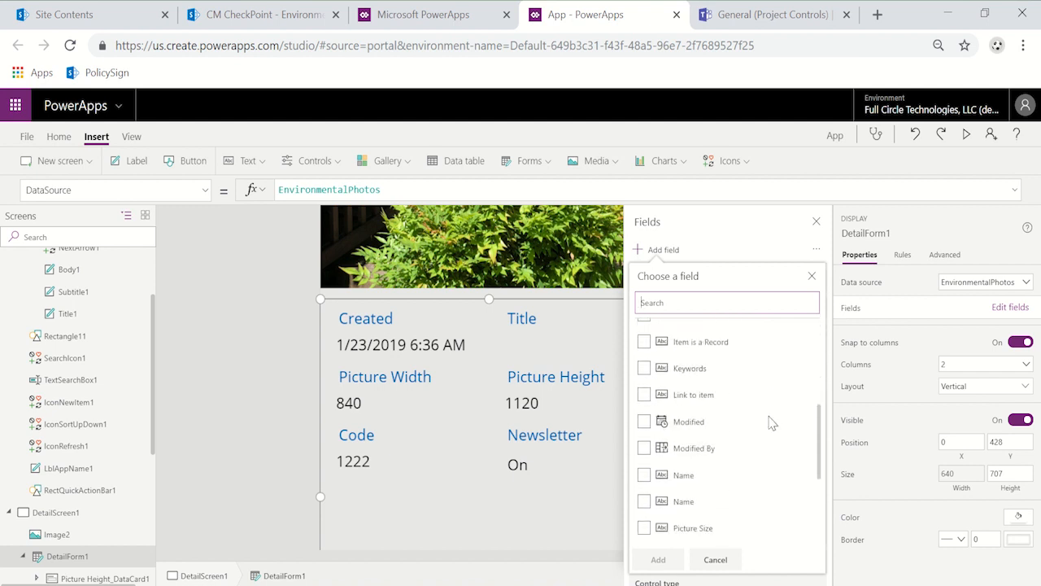
scroll(767, 430, "down", 1)
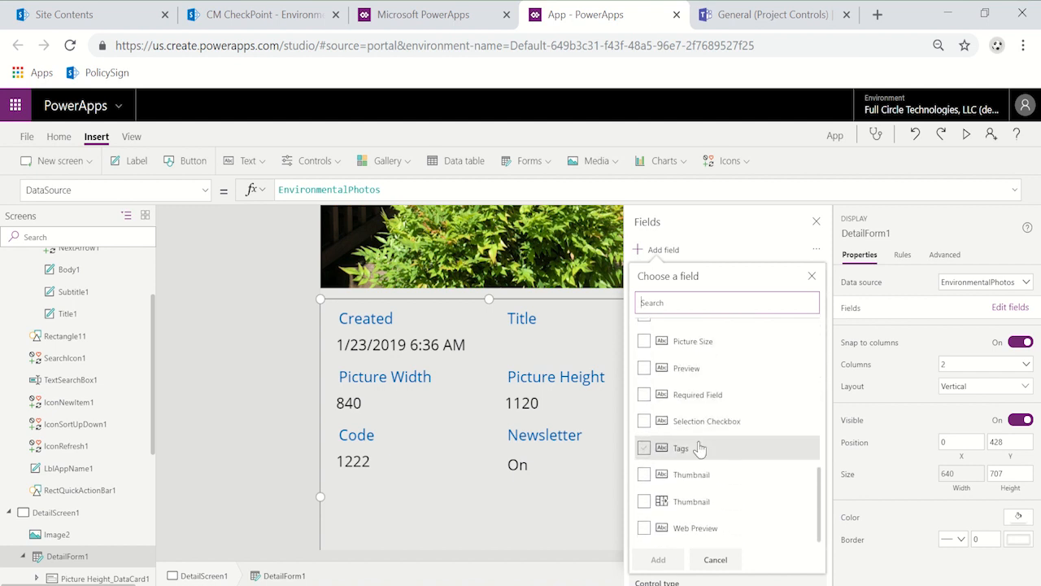
left_click(715, 559)
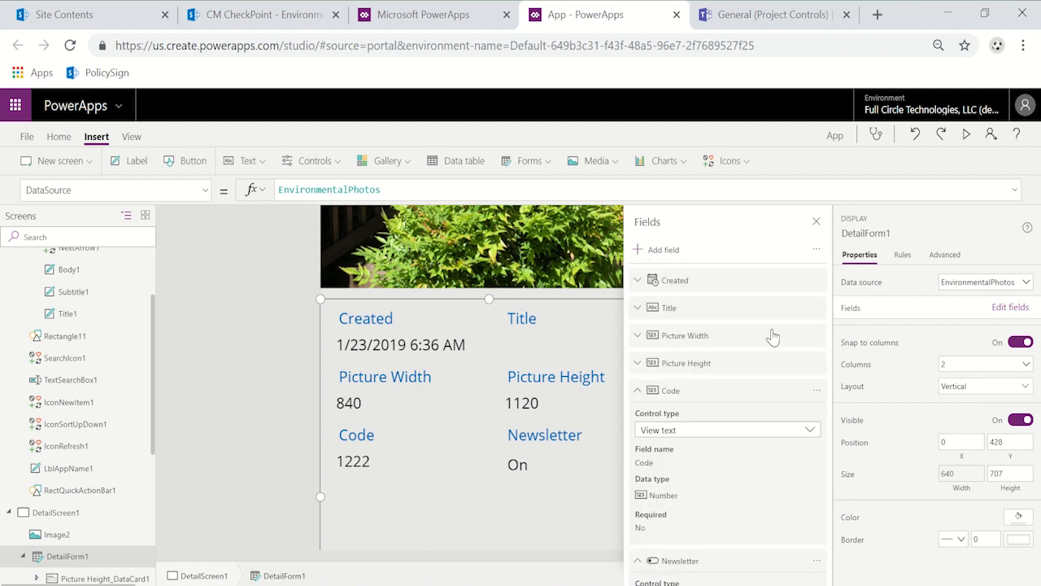
left_click(816, 221)
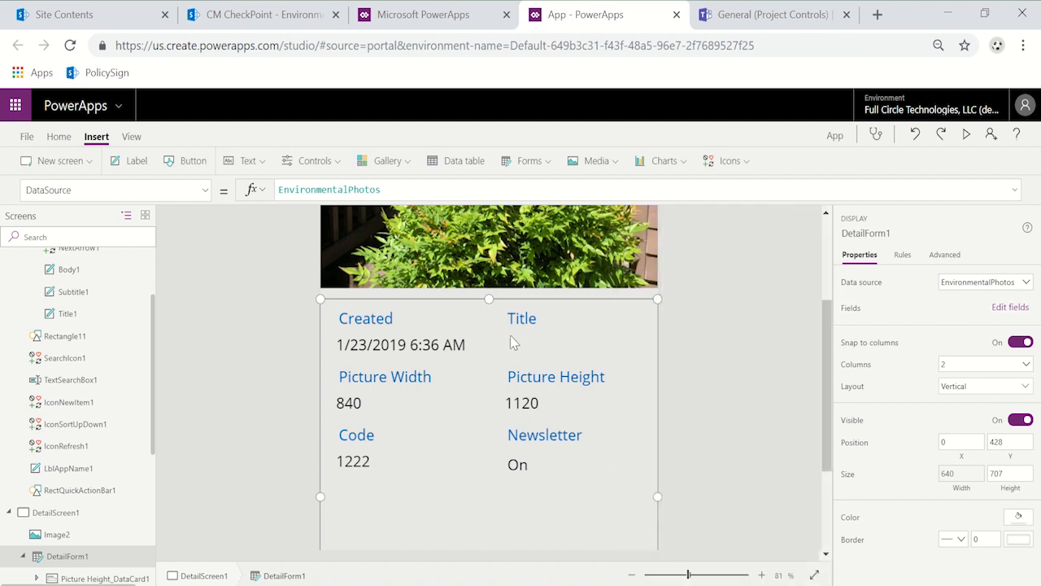
scroll(299, 347, "up", 2)
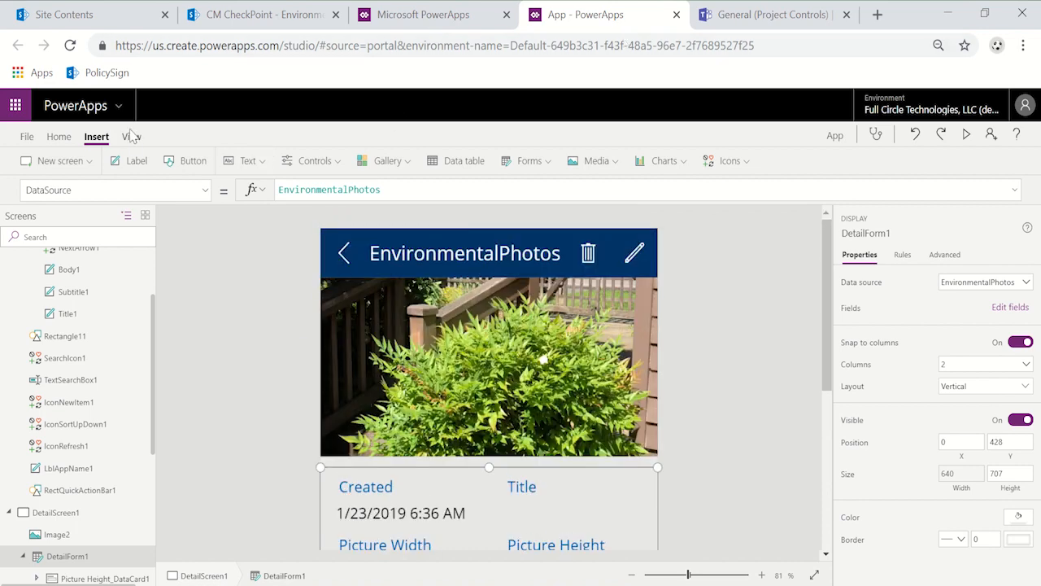
Step: Rename the app as Picture Review App in the app settings
left_click(27, 136)
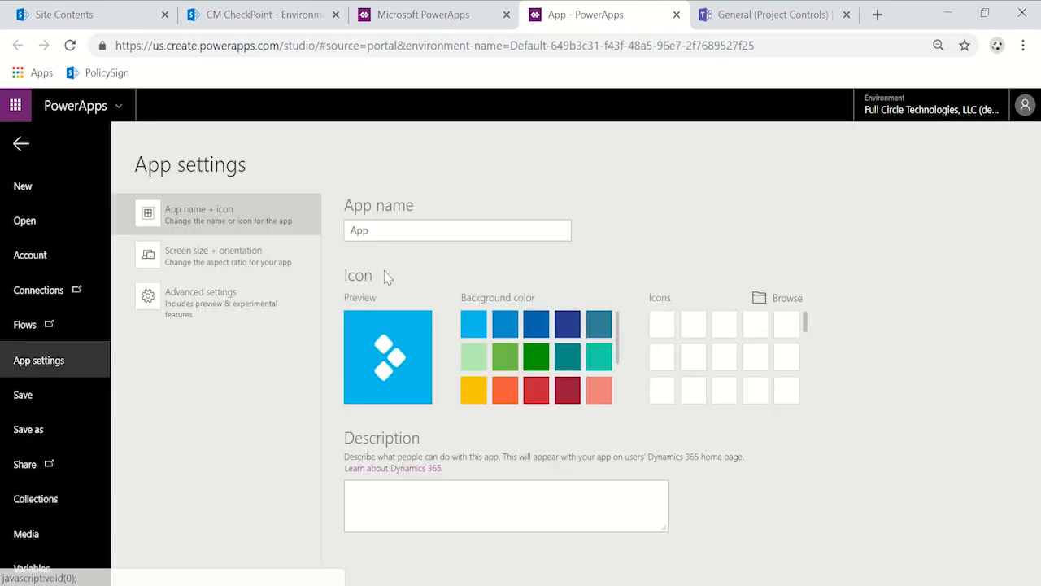
left_click(391, 229)
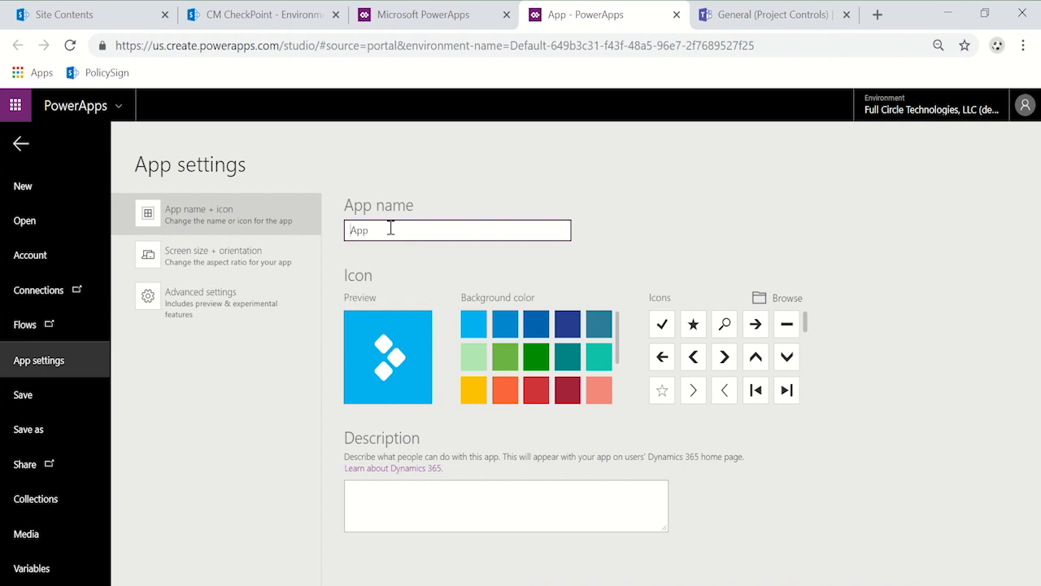
type("Pictur ")
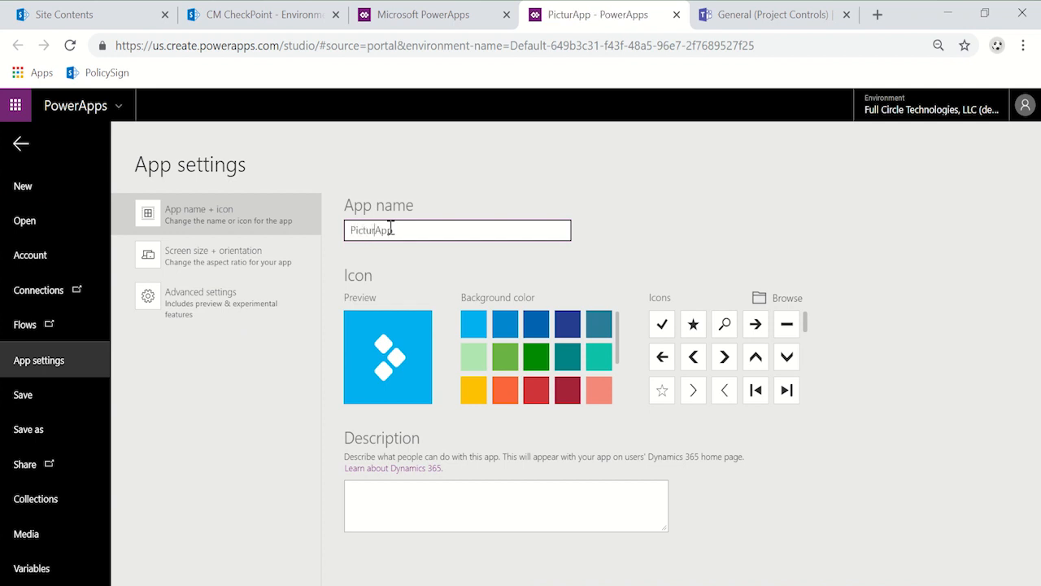
type("e Review")
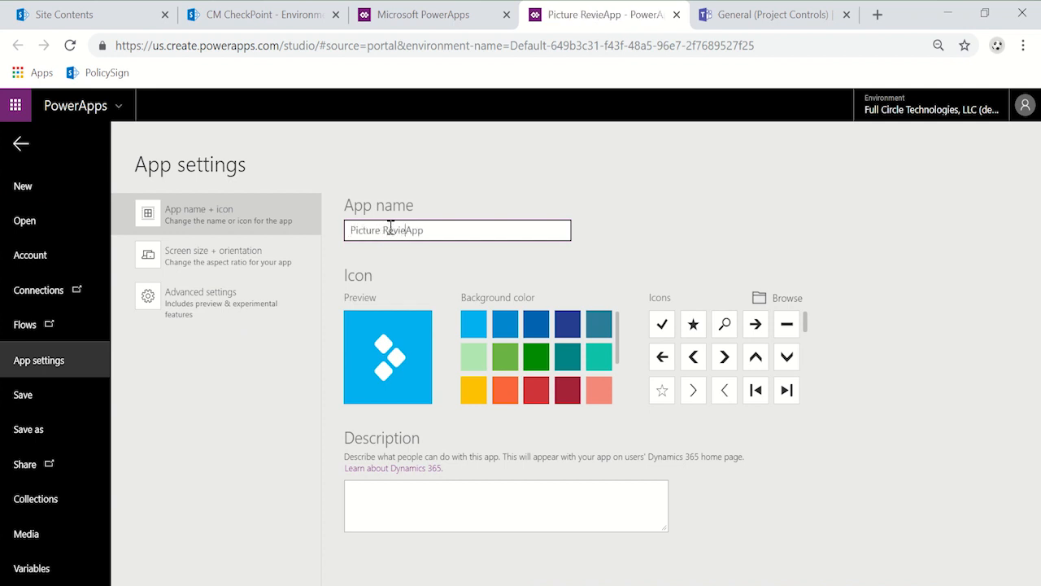
Step: Give the app icon a salmon background and the camera symbol with an upward arrow
left_click(599, 392)
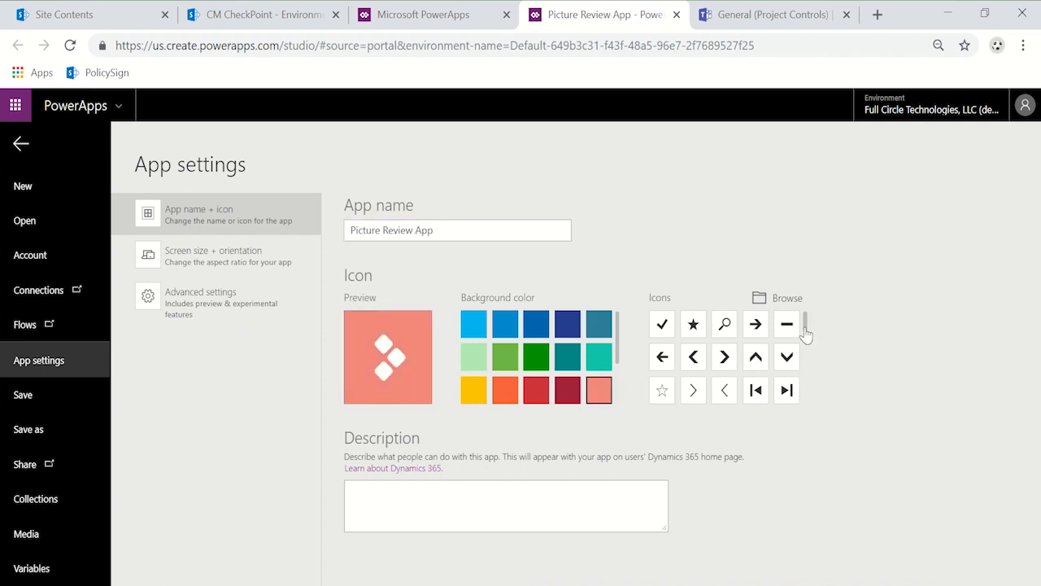
left_click_drag(805, 332, 805, 350)
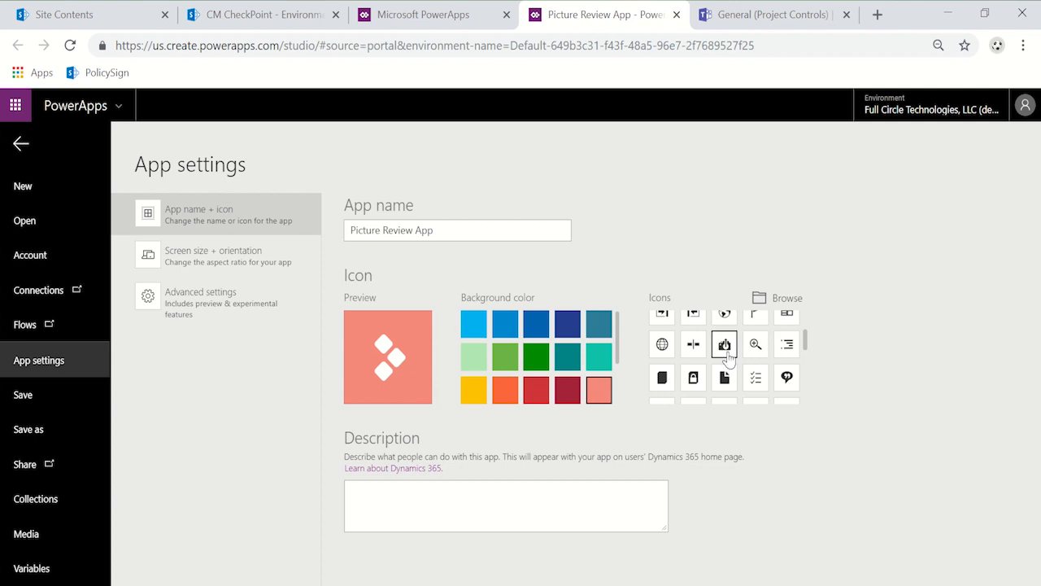
left_click(724, 344)
scroll(756, 357, "up", 1)
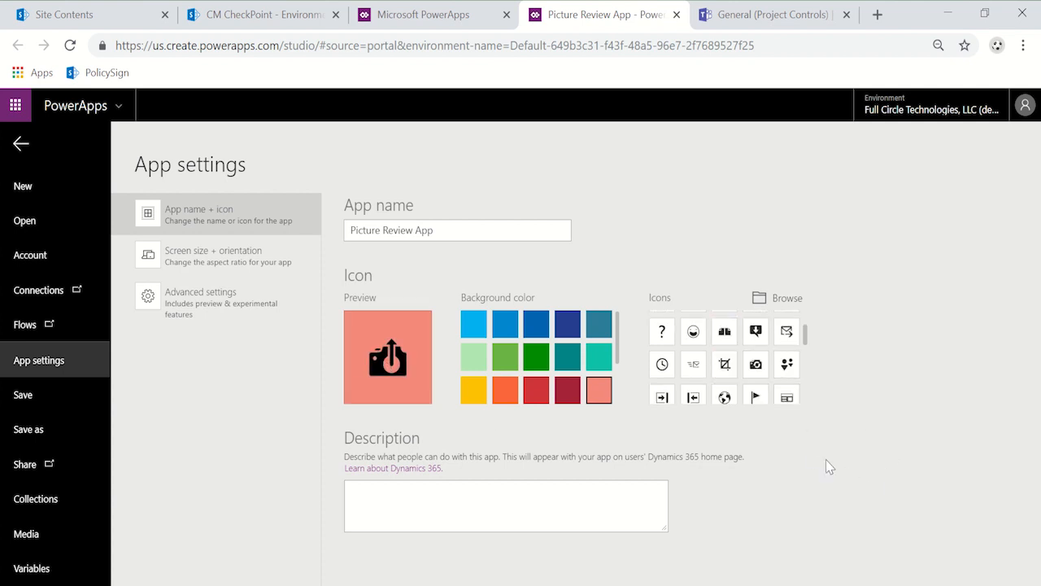
Step: Save the app to the cloud under the name Picture Review App and close it in the studio
left_click(35, 402)
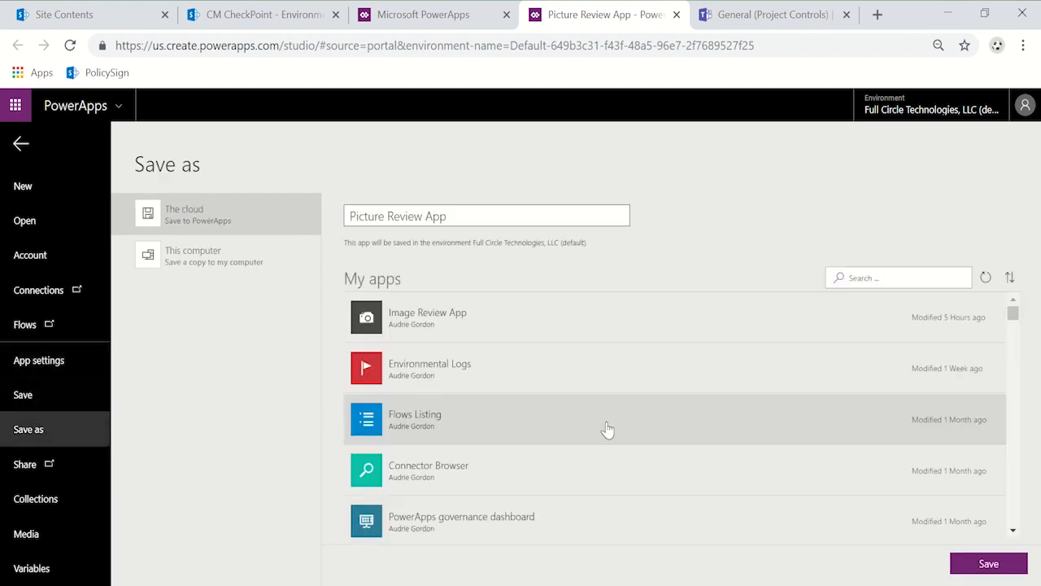
left_click(987, 566)
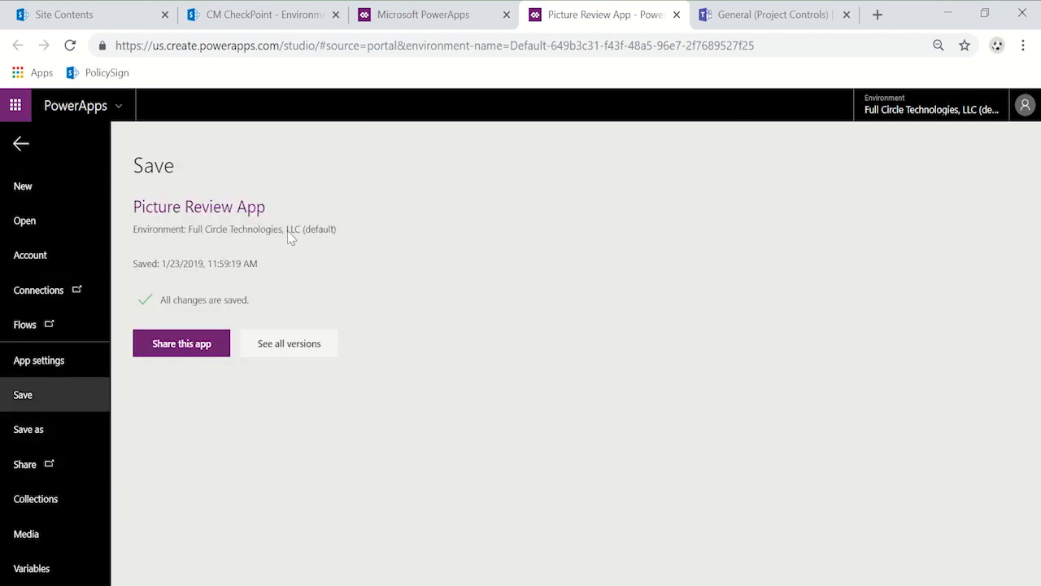
left_click(1023, 45)
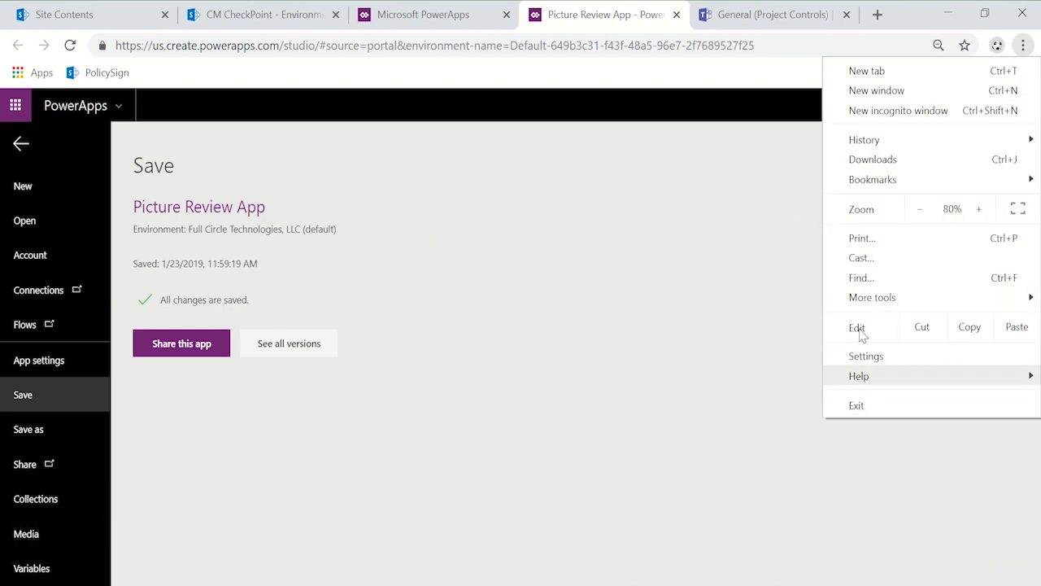
left_click(920, 209)
left_click(634, 325)
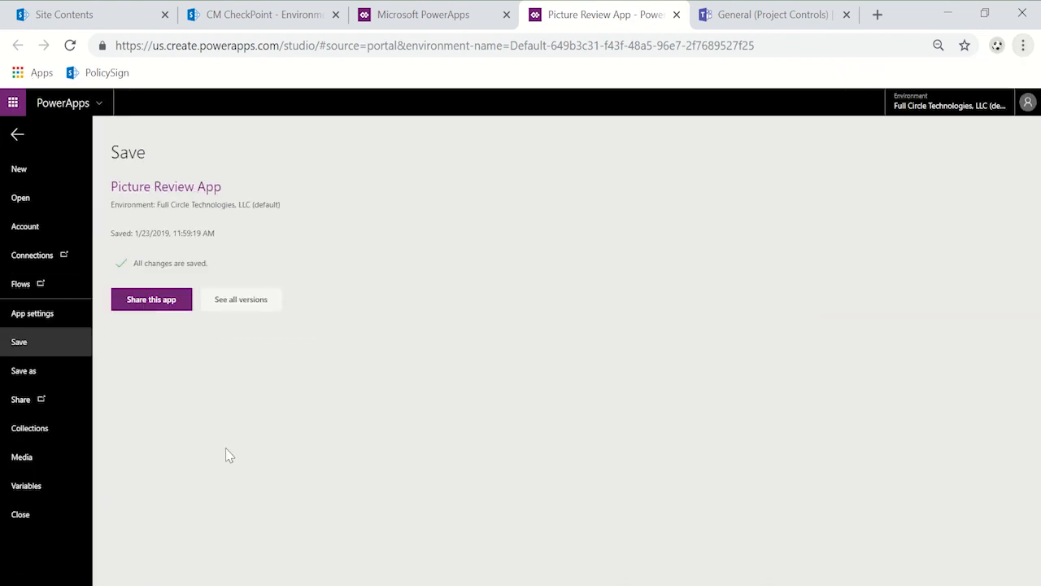
left_click(19, 518)
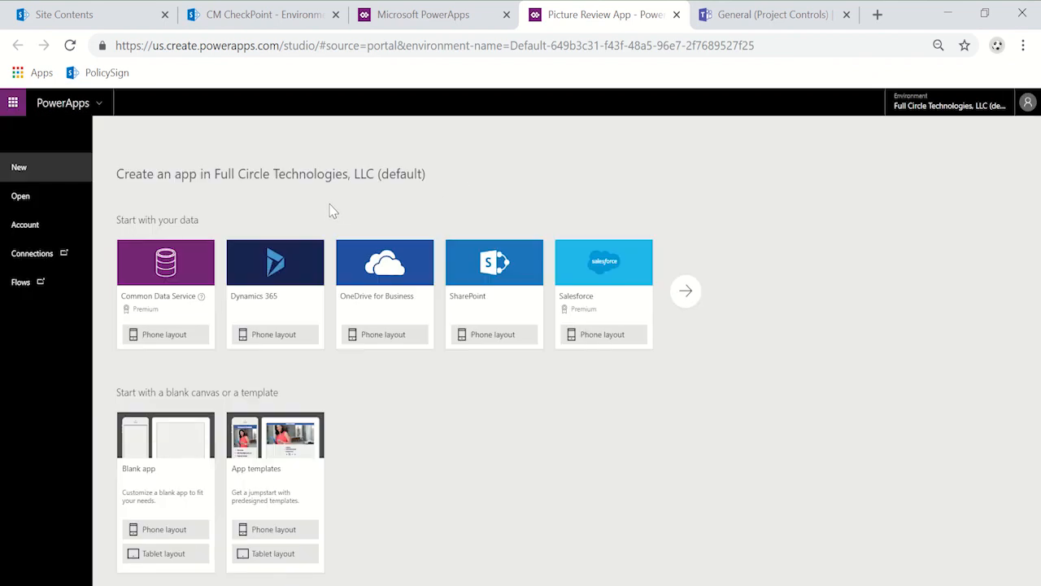
Step: Switch to Microsoft Teams and add the Image Review App as a PowerApps tab in the Environmental Compliance channel of Project Controls
left_click(756, 14)
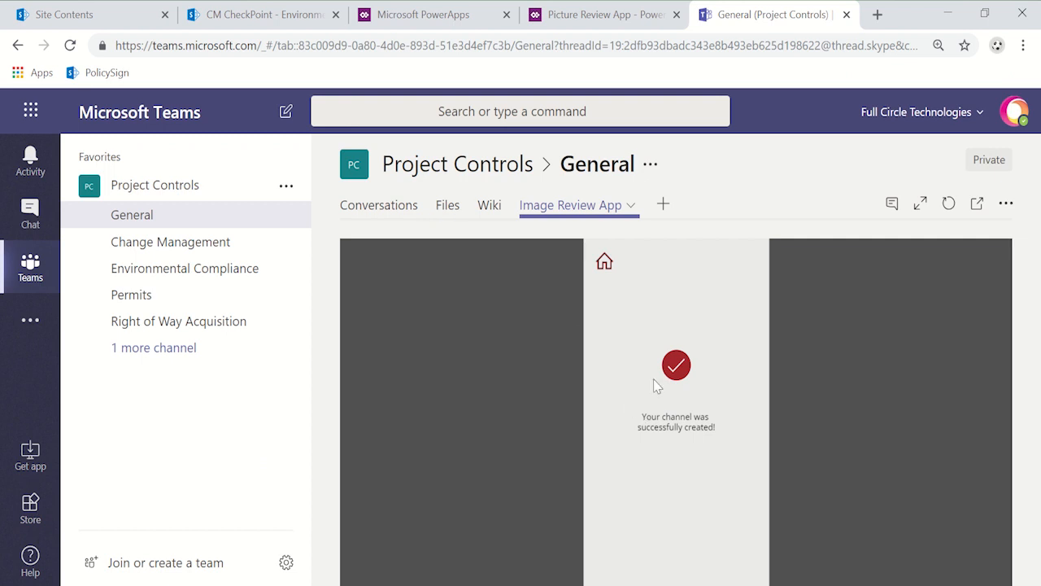
left_click(154, 278)
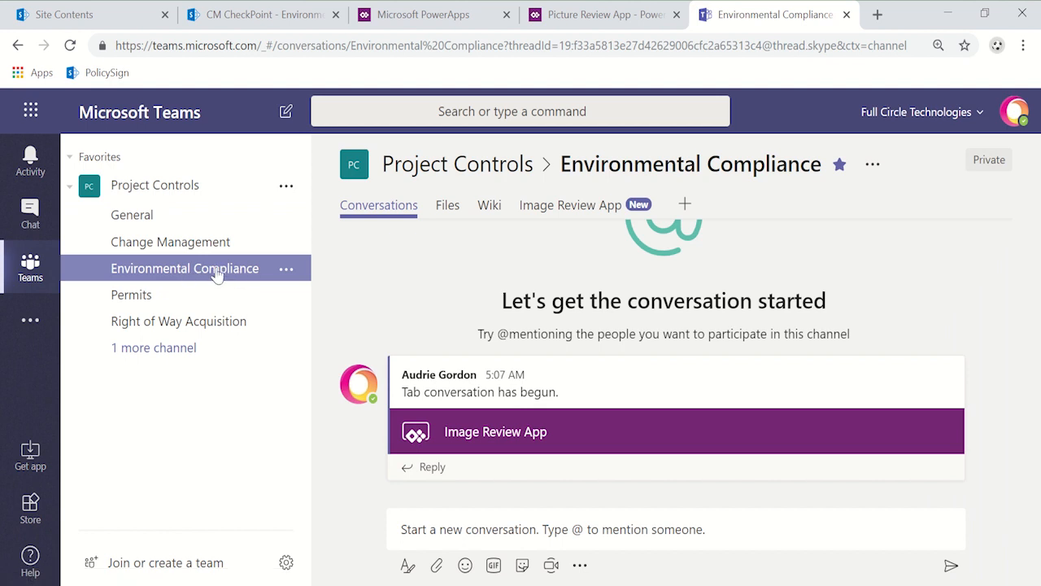
left_click(684, 203)
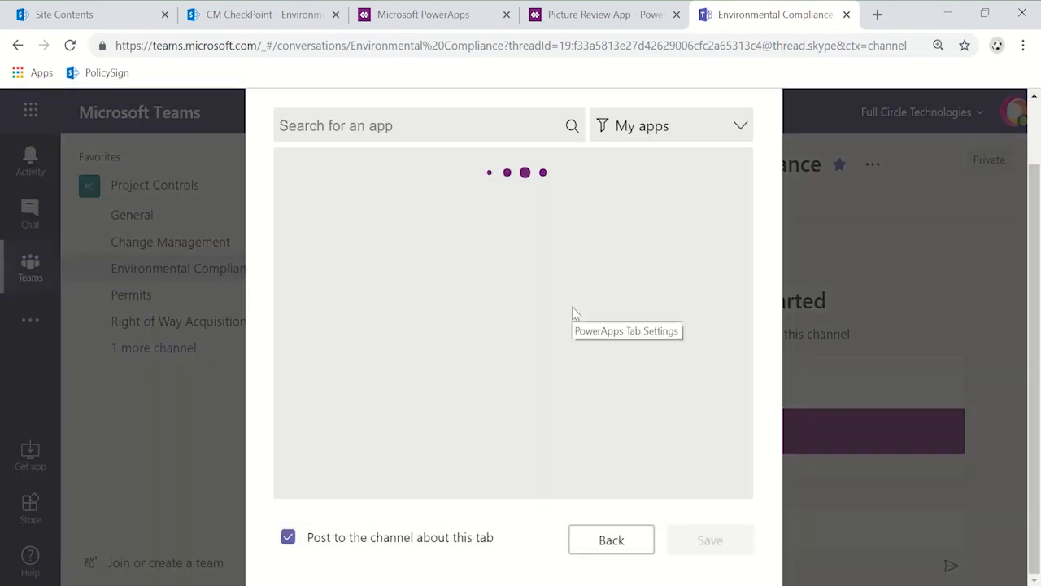
scroll(628, 323, "down", 9)
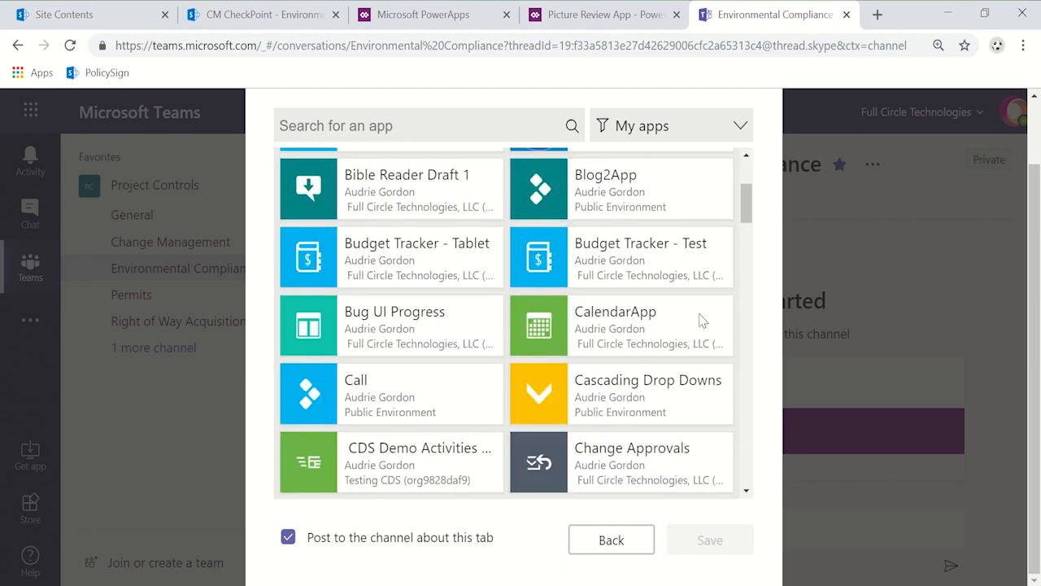
scroll(660, 358, "down", 6)
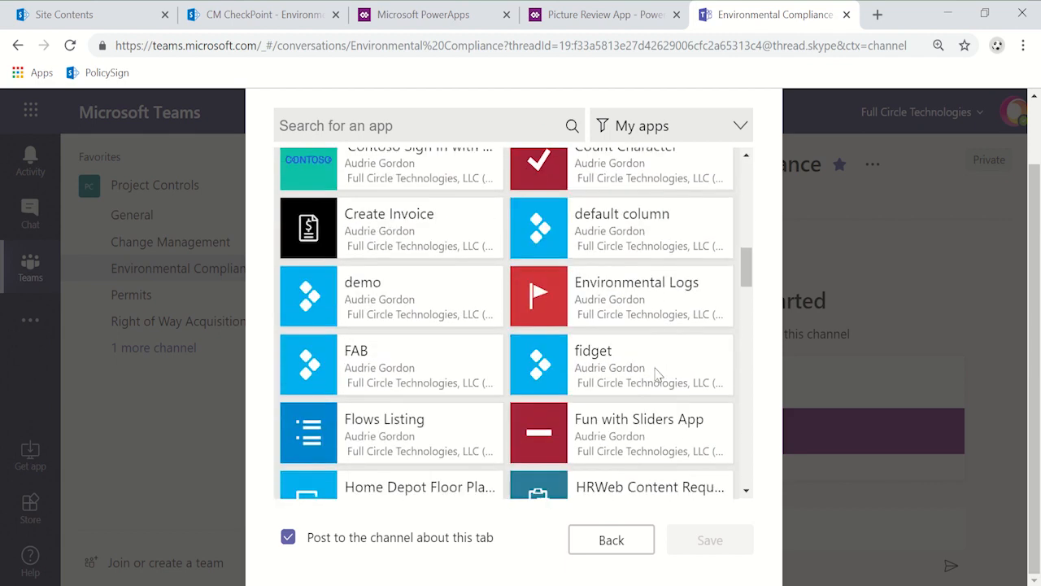
left_click(620, 230)
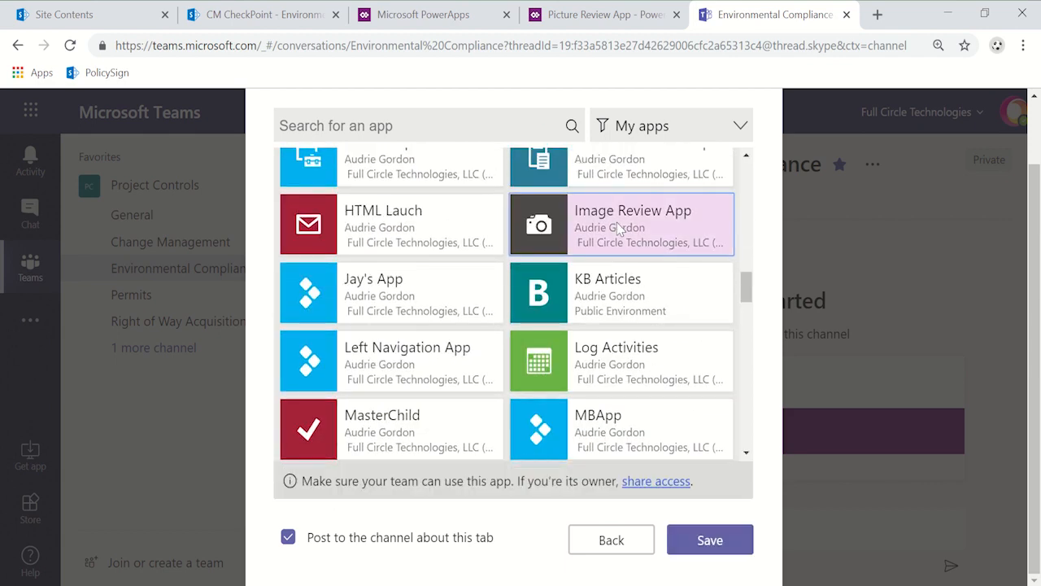
left_click(697, 551)
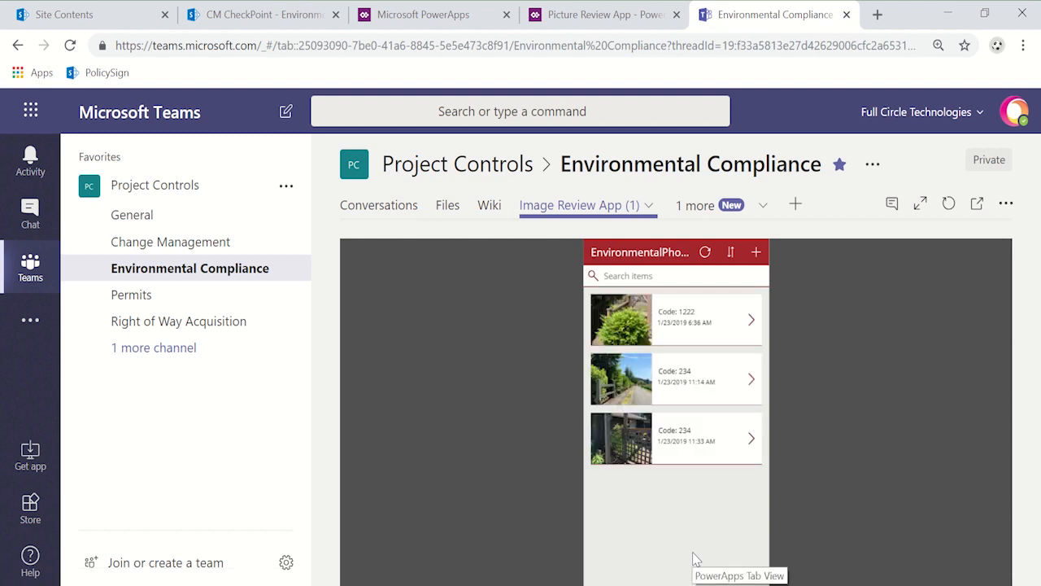
Step: View the details of the first photo in the embedded app and return to the photo gallery
left_click(761, 329)
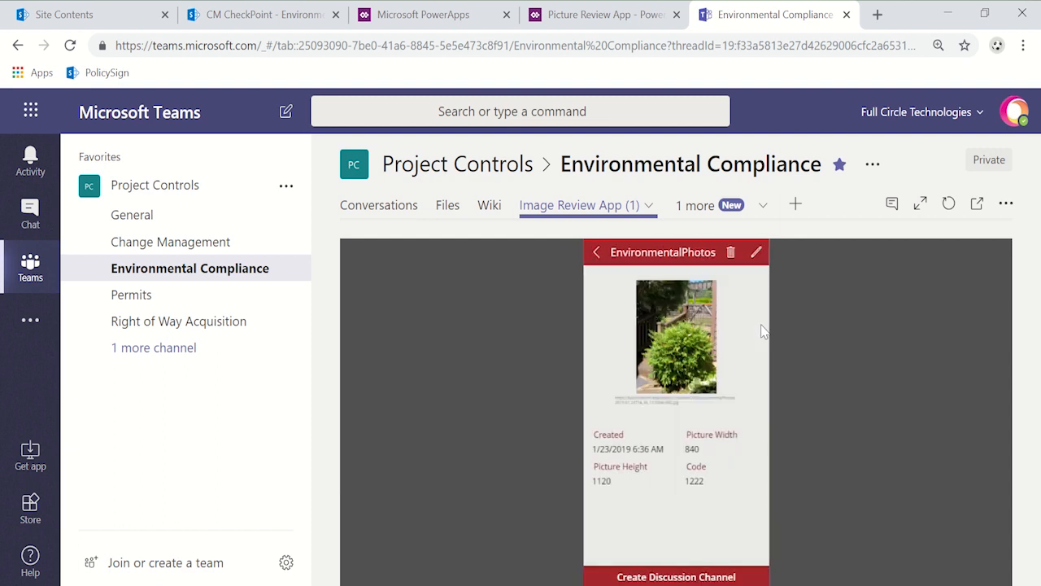
left_click(596, 253)
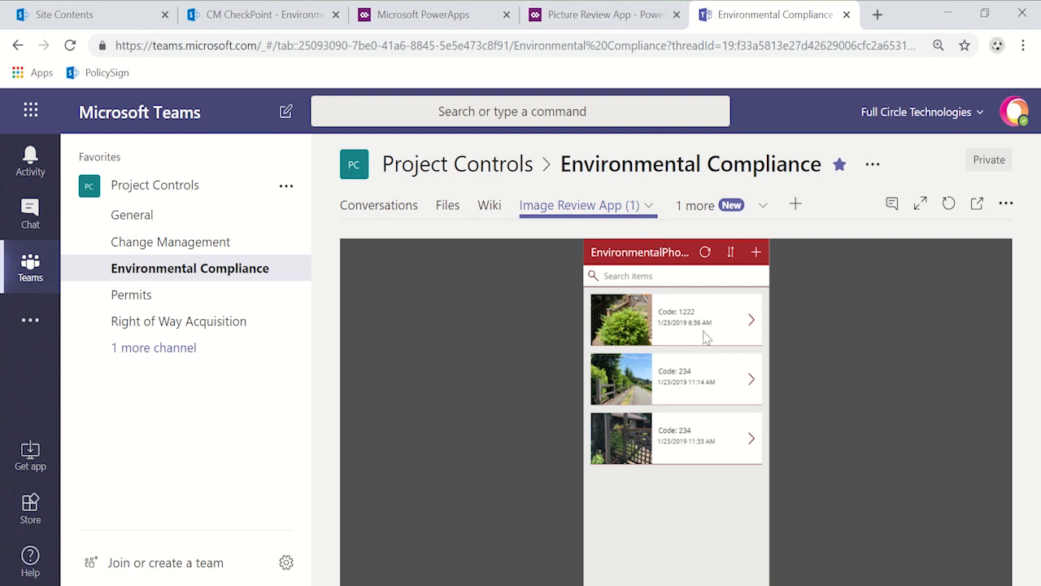
Step: View the details of the last photo in the app embedded in the Teams channel
left_click(750, 439)
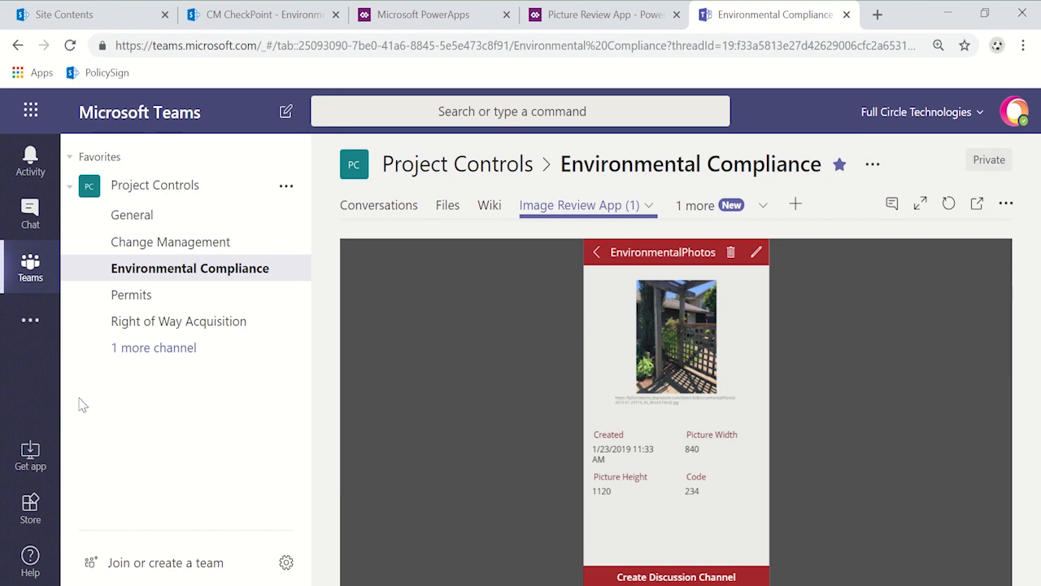
Step: Switch to PowerApps Studio, reopen the Picture Review App and display its DetailScreen1
left_click(572, 18)
left_click(422, 15)
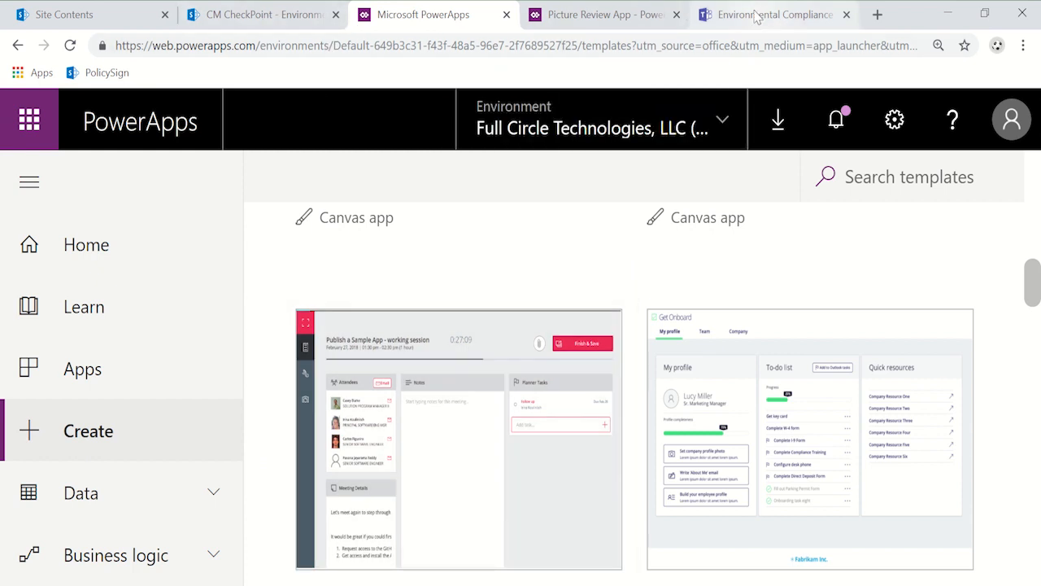
left_click(582, 18)
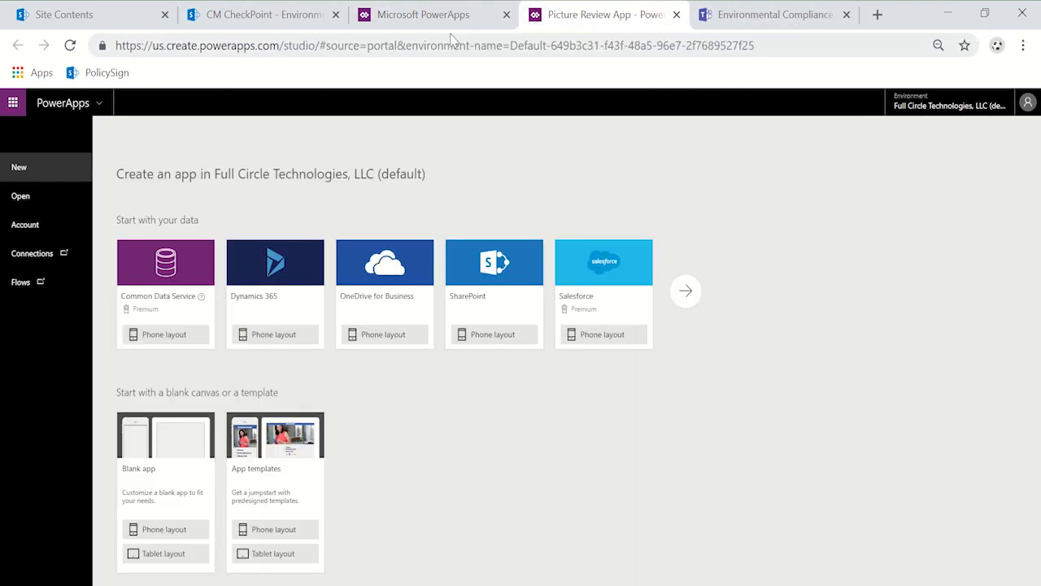
left_click(18, 202)
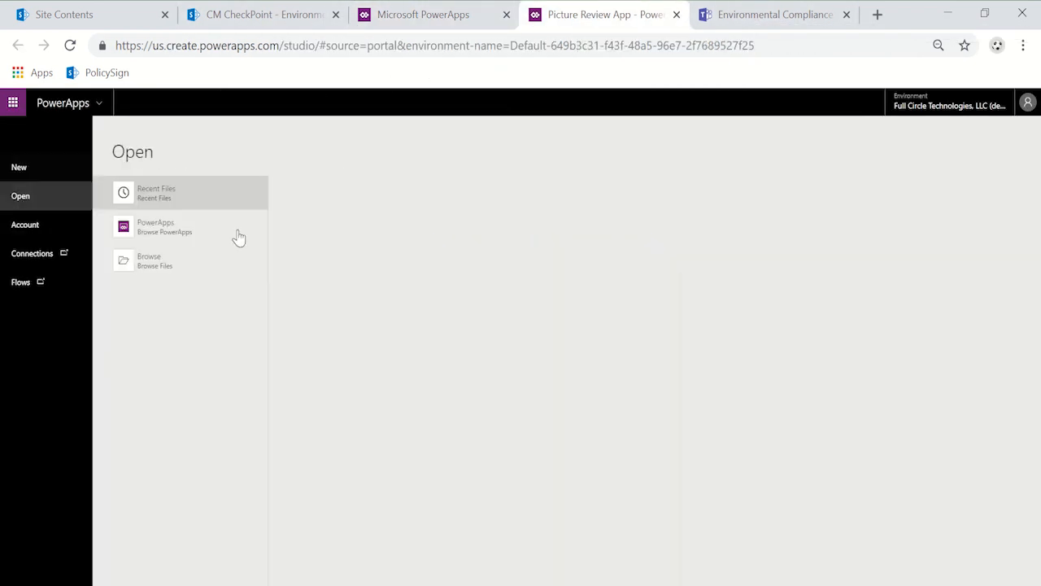
left_click(191, 234)
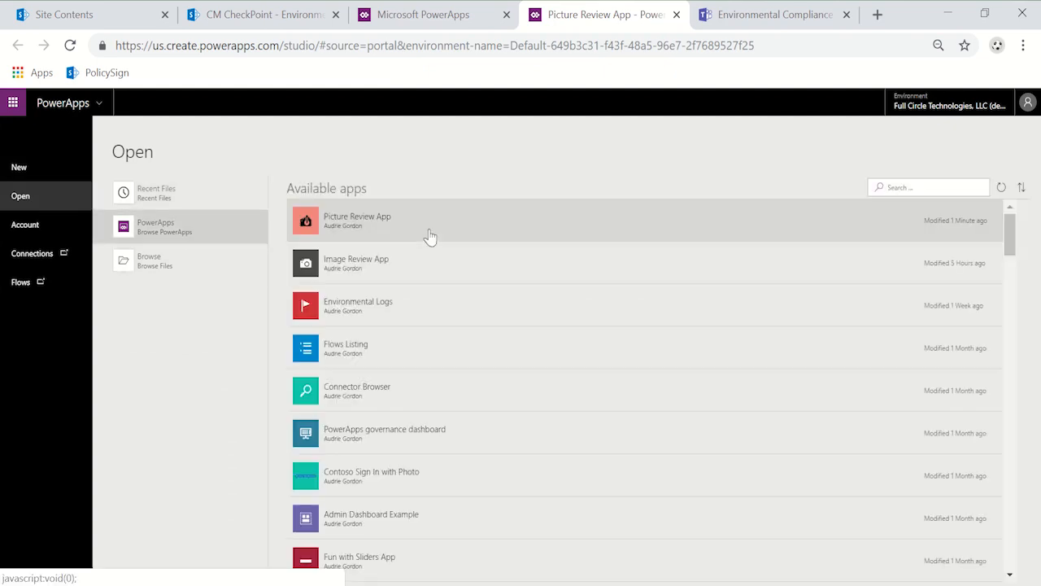
left_click(888, 230)
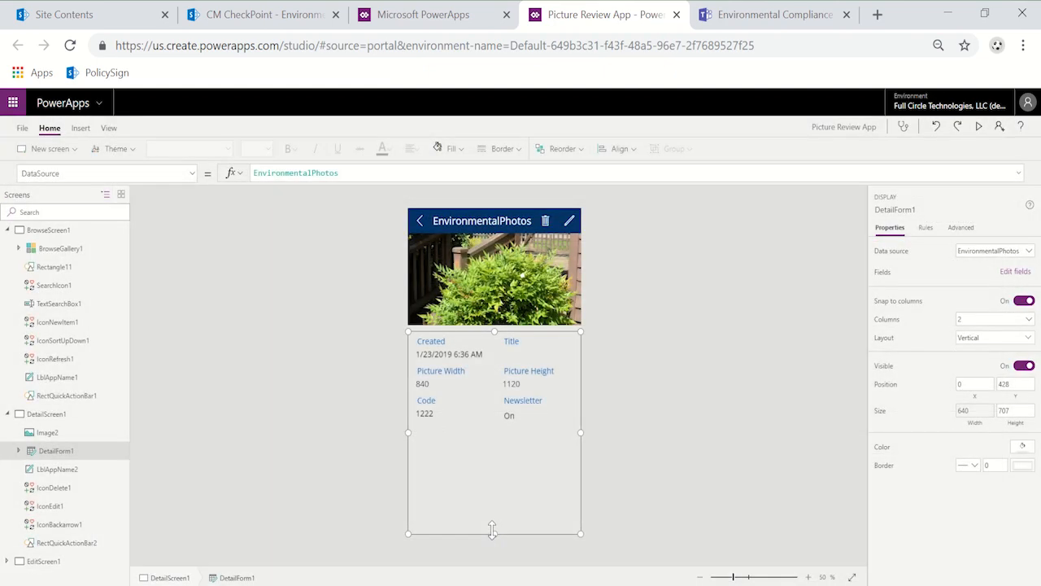
left_click_drag(493, 530, 506, 458)
left_click(509, 486)
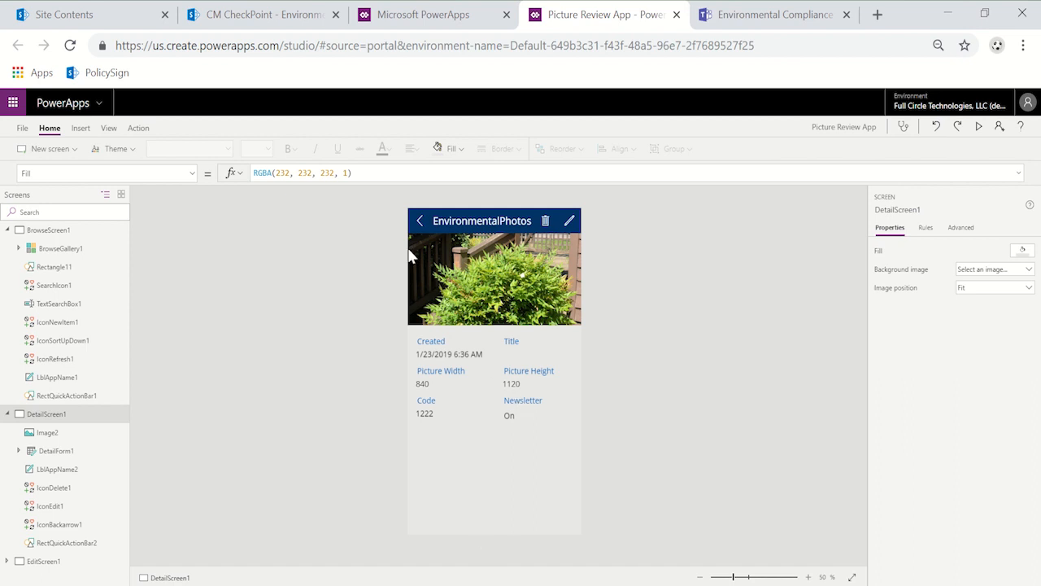
Step: Insert a button on the detail screen and stretch it along the screen's bottom edge, about 640 wide and 82 high
left_click(80, 128)
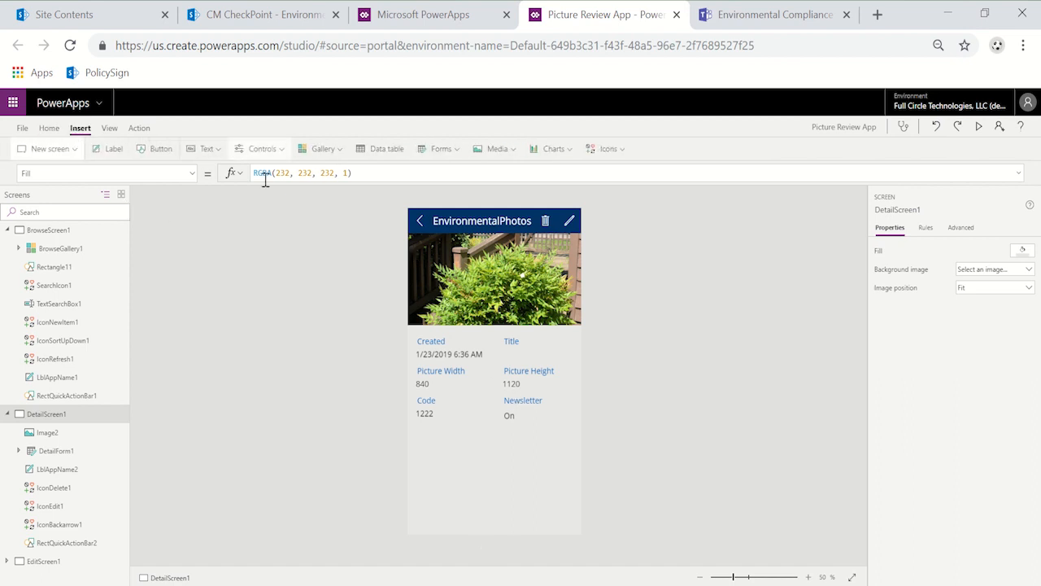
left_click(153, 152)
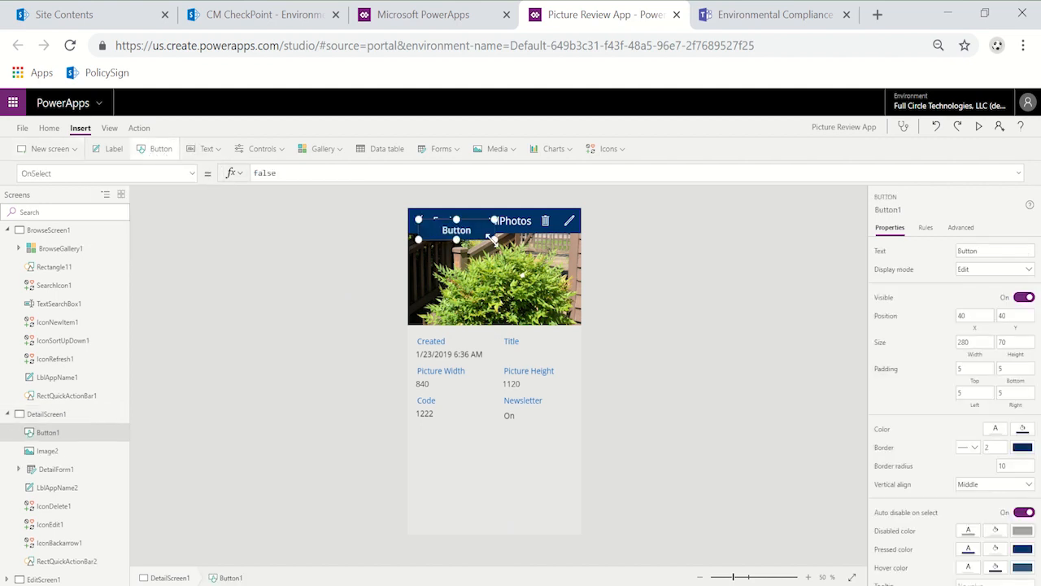
left_click_drag(480, 233, 415, 568)
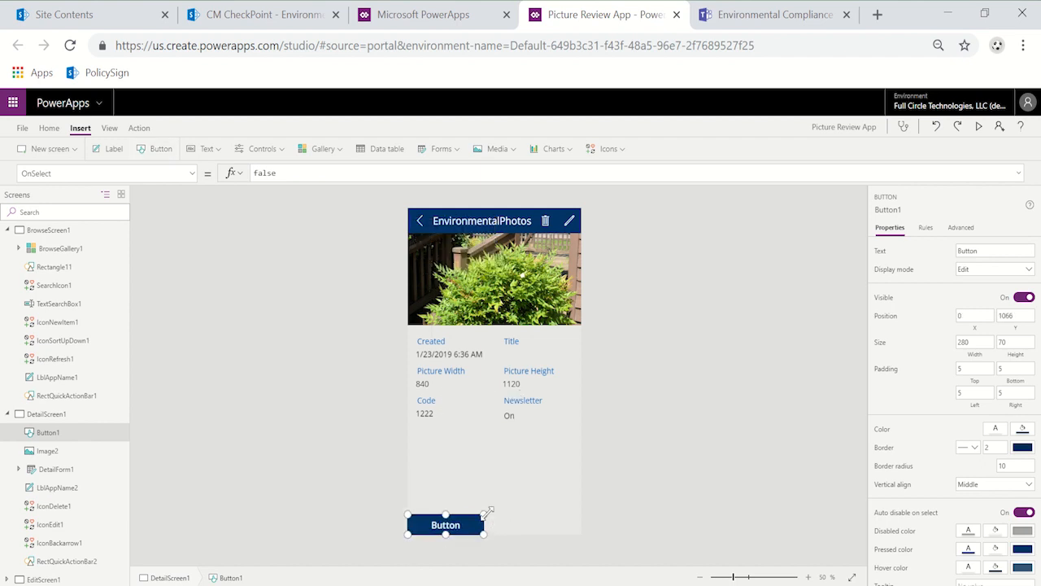
left_click_drag(485, 513, 647, 514)
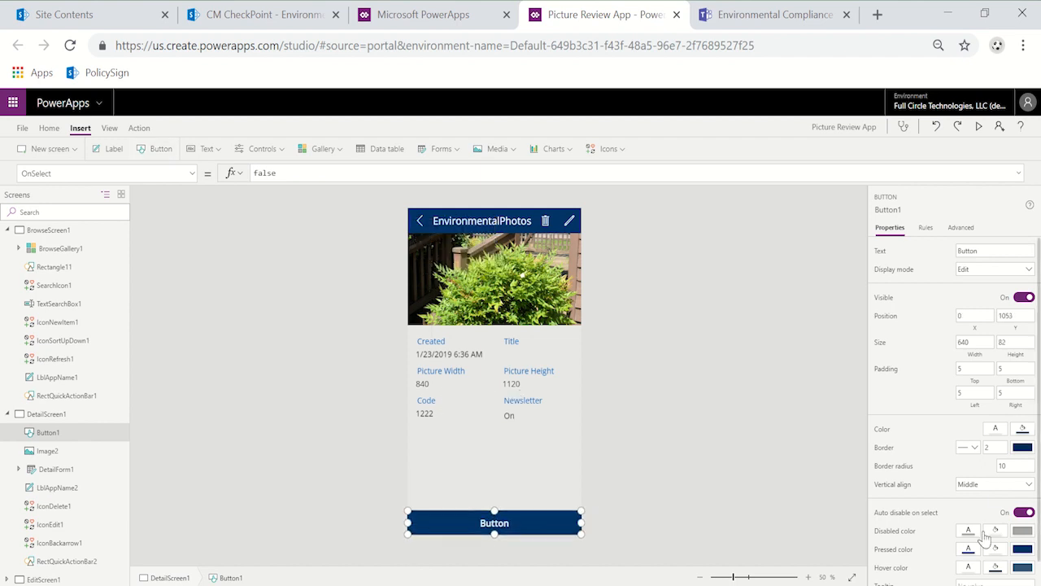
Step: Set the new button's border radius to 0
double_click(1012, 463)
type("0")
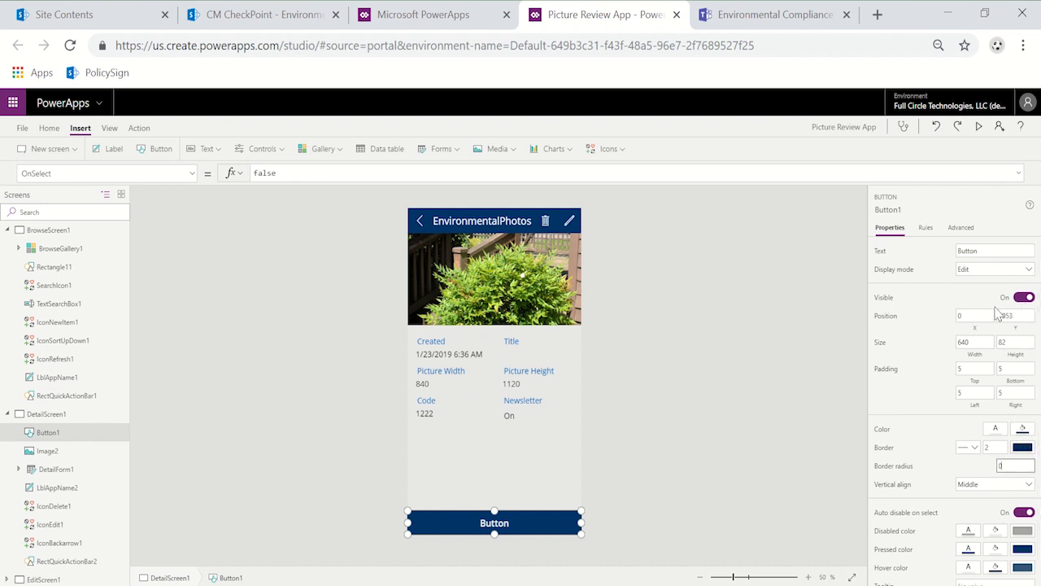
left_click(984, 314)
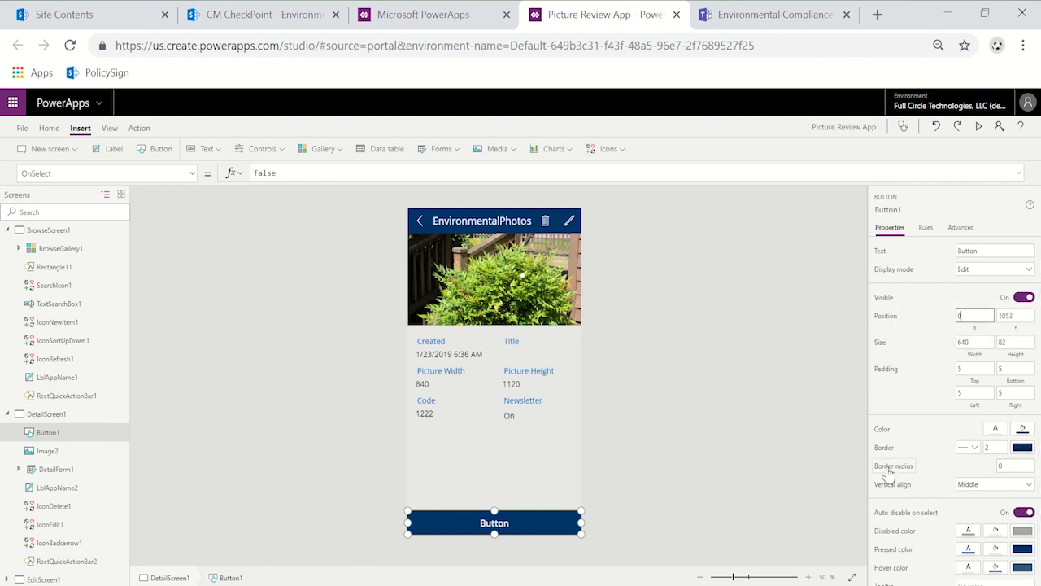
Step: Enlarge the browser page and check the border radius setting and corners of the new button
left_click(1023, 45)
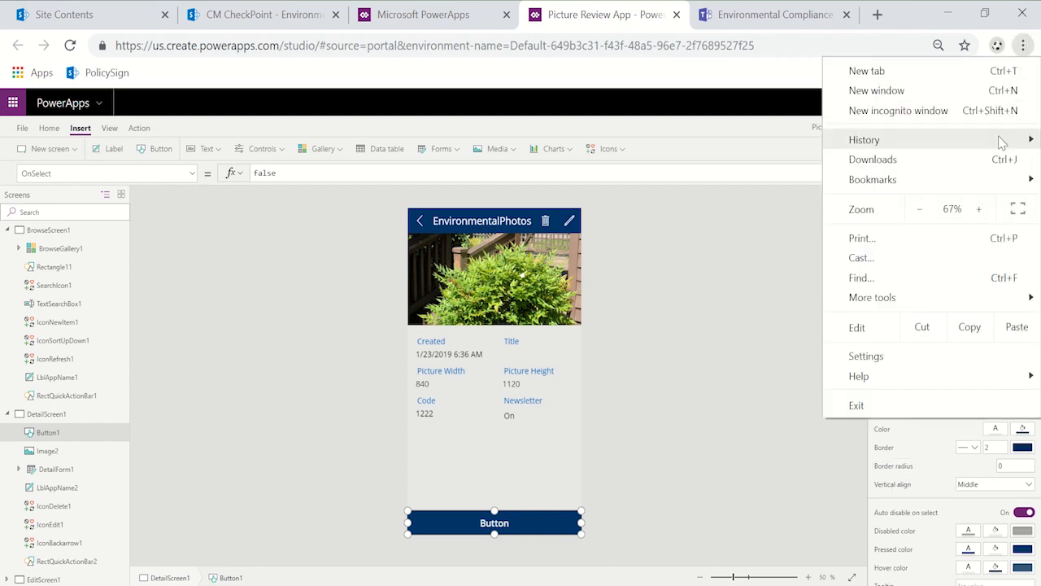
left_click(978, 209)
left_click(978, 209)
left_click(979, 209)
left_click(894, 523)
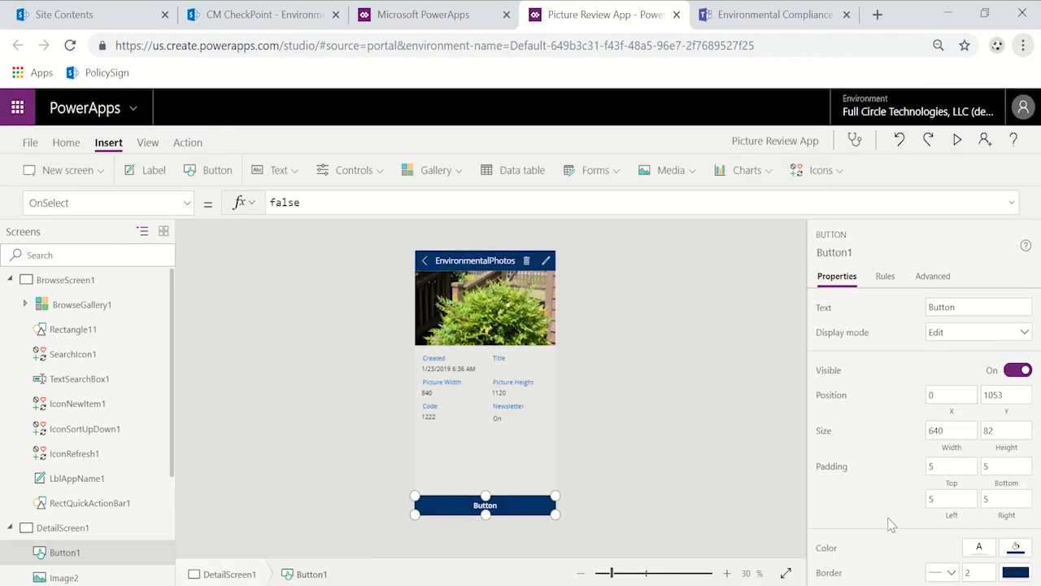
scroll(890, 521, "down", 3)
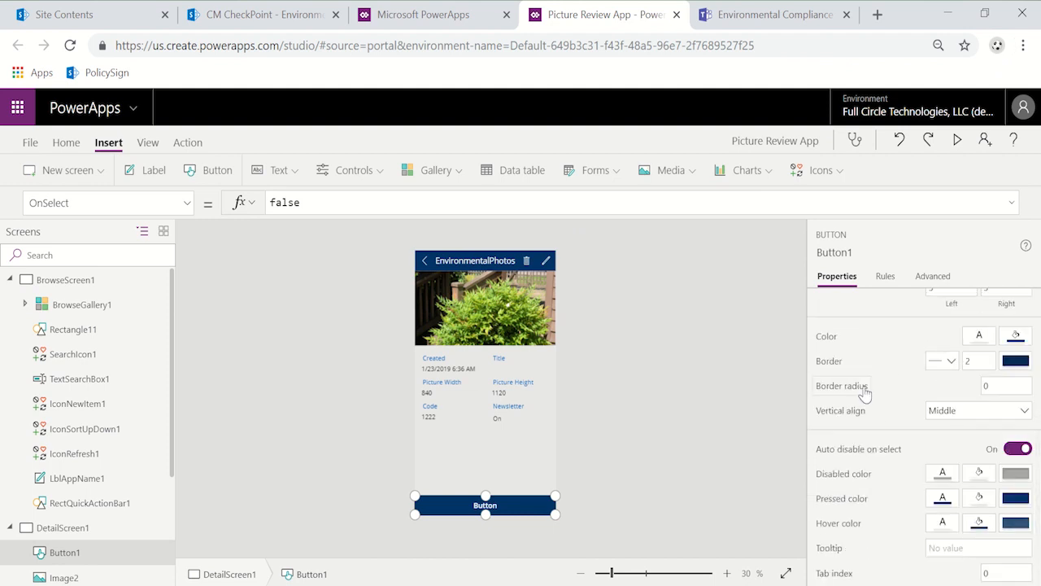
left_click(1003, 387)
left_click(421, 526)
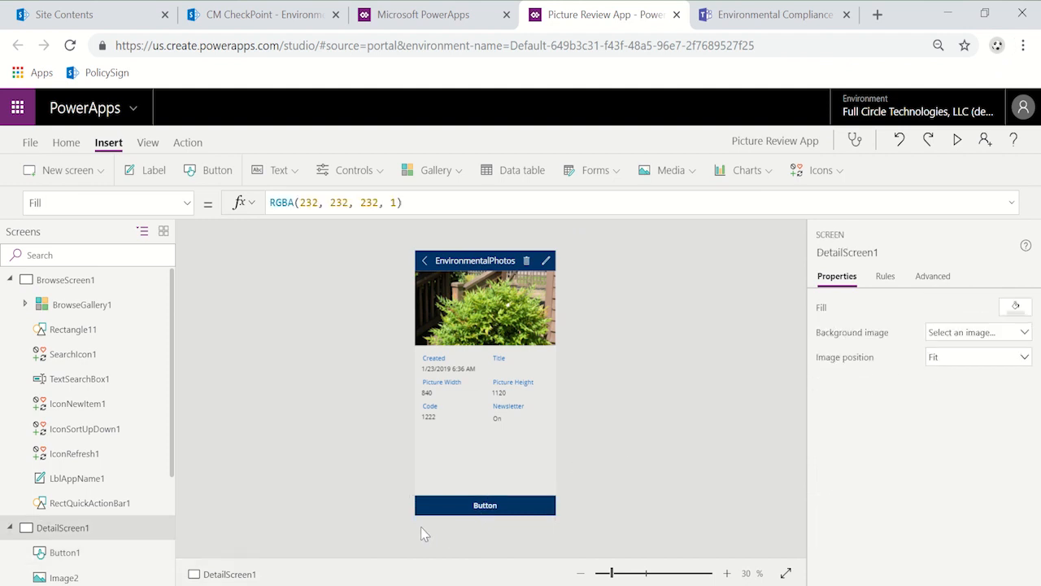
Step: Change the text of the button on the detail screen to "Create discussion channel"
left_click(480, 513)
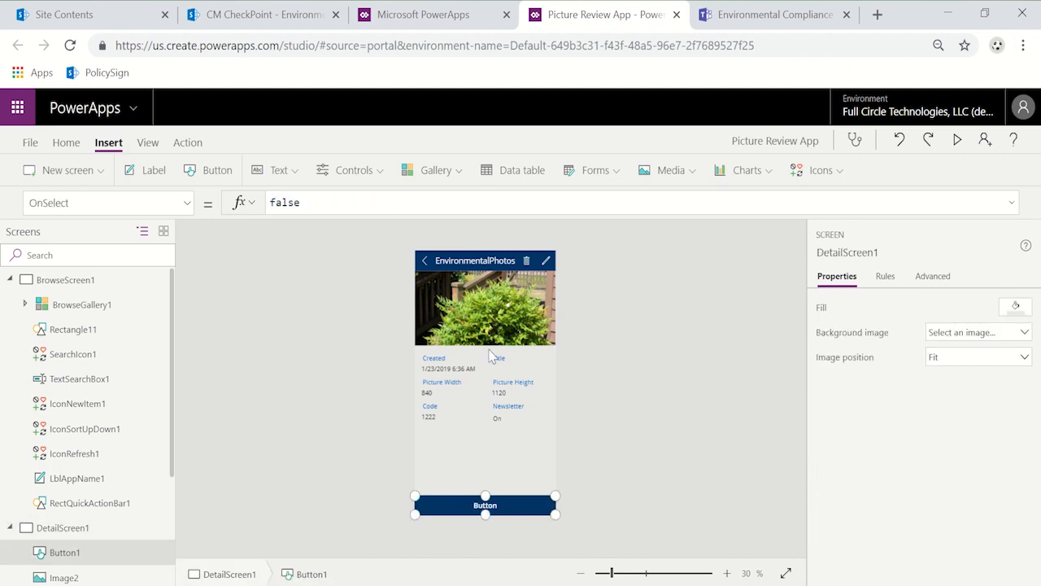
left_click(185, 202)
scroll(128, 480, "down", 5)
scroll(128, 459, "down", 4)
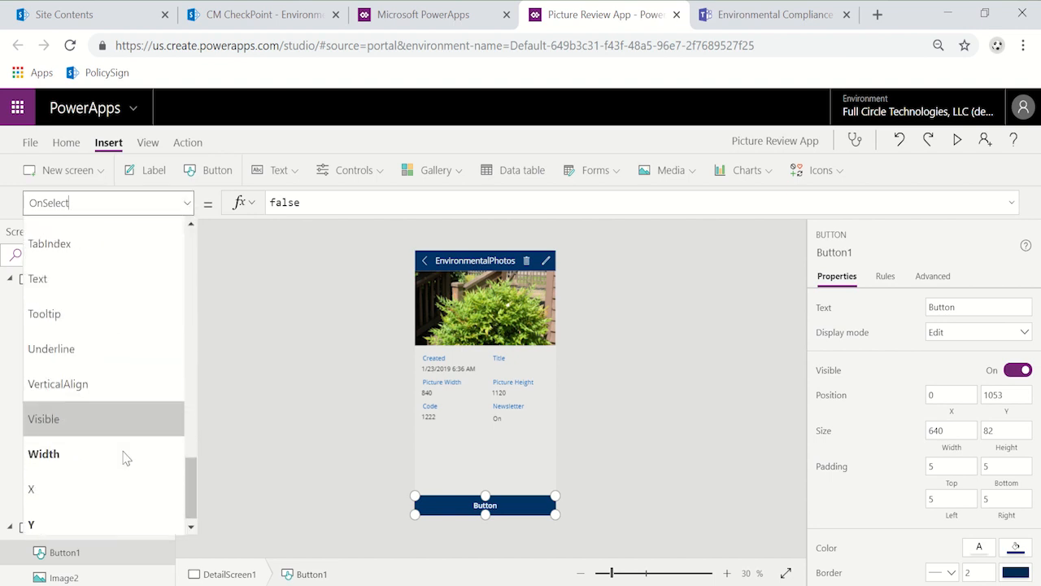
left_click(132, 273)
double_click(291, 202)
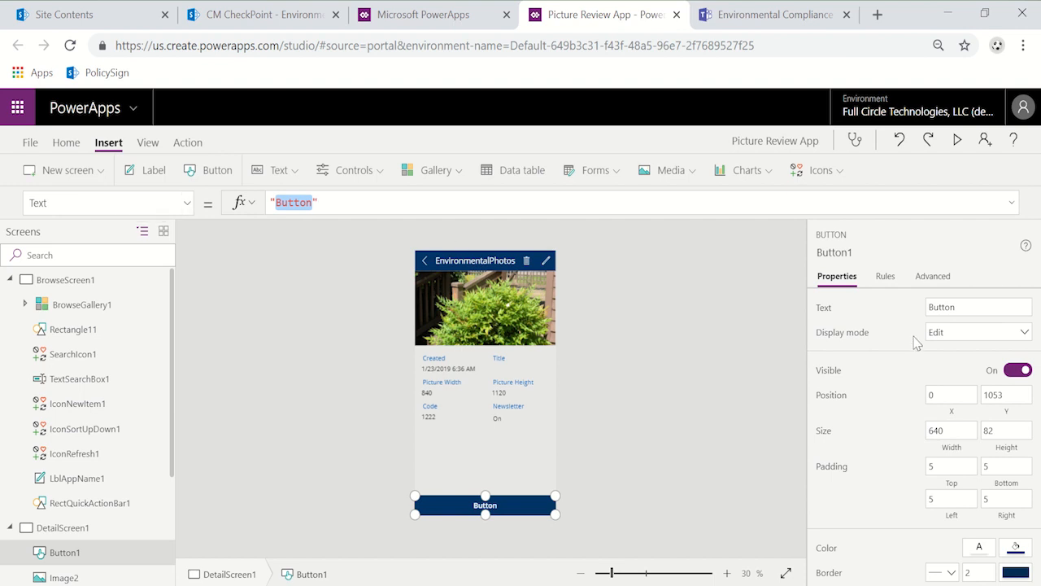
left_click(965, 307)
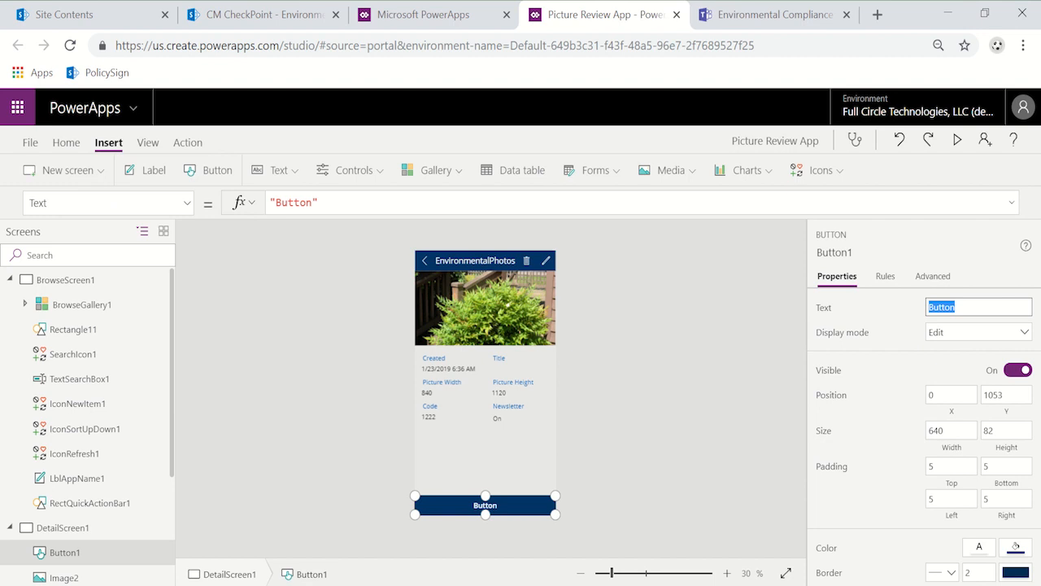
type("Create discussion channel")
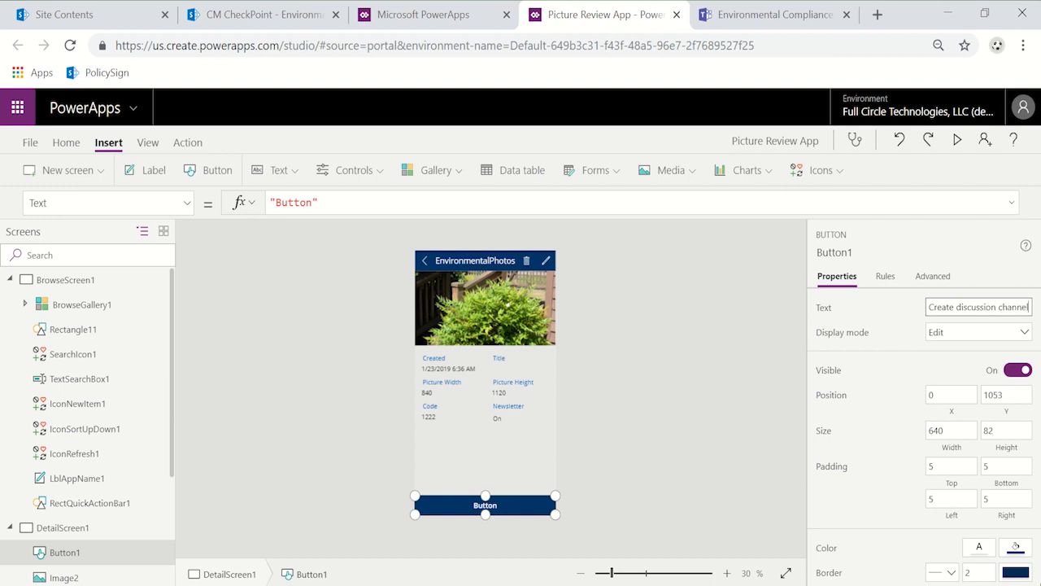
left_click(881, 304)
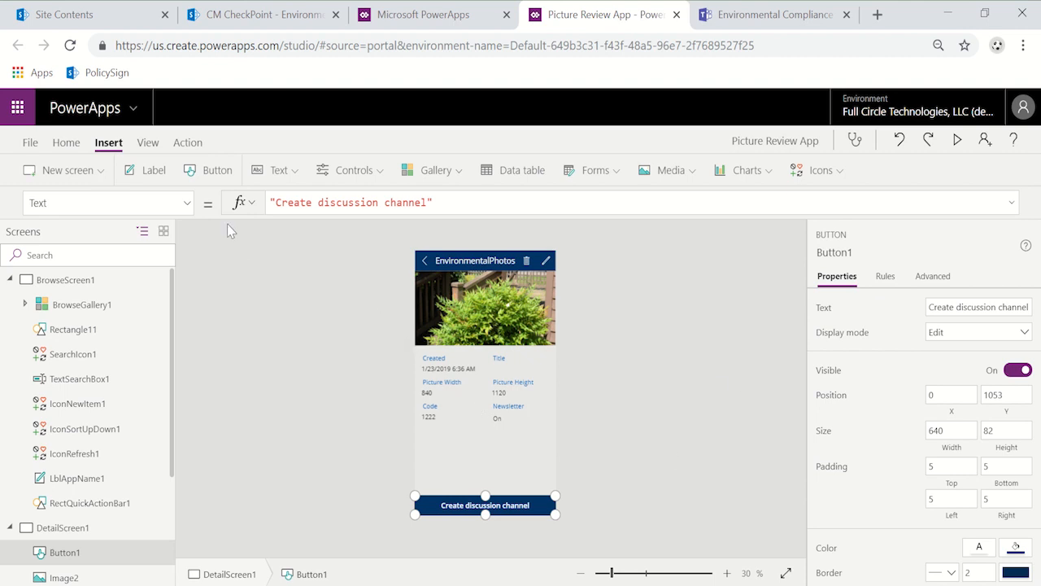
Step: Start creating a new flow for the "Create discussion channel" button
left_click(188, 143)
left_click(363, 172)
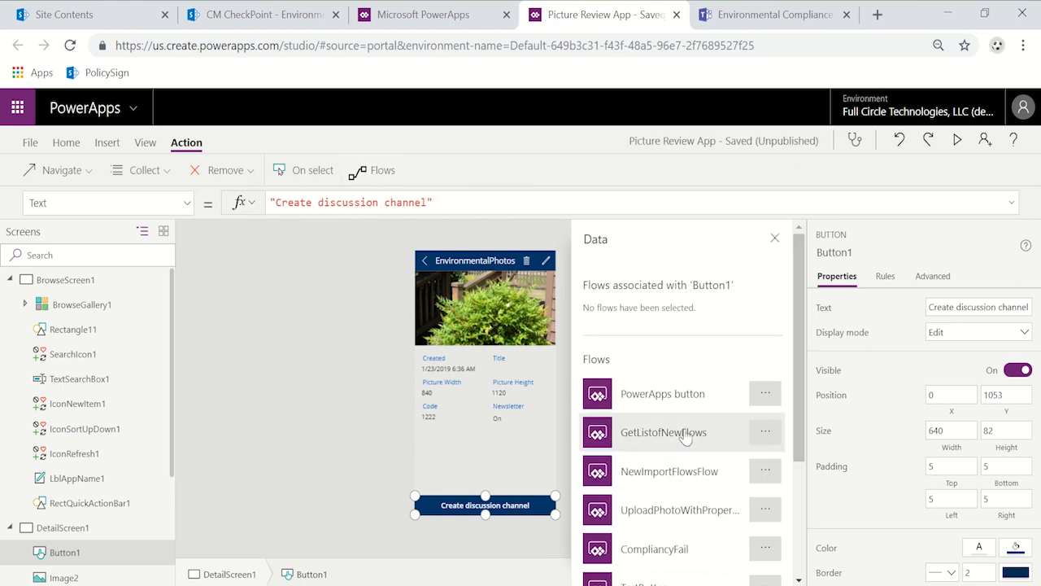
scroll(683, 407, "down", 3)
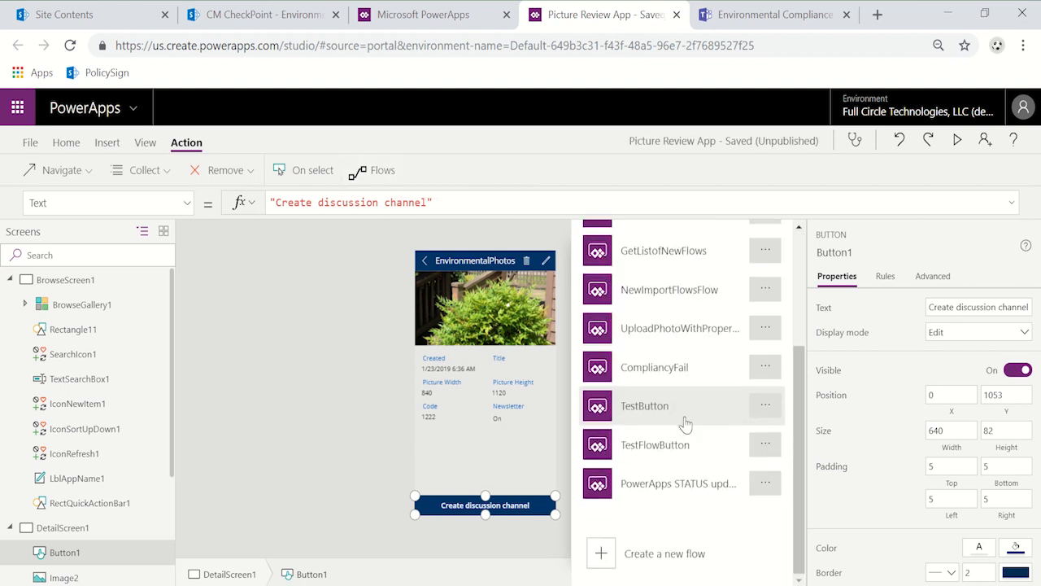
left_click(660, 554)
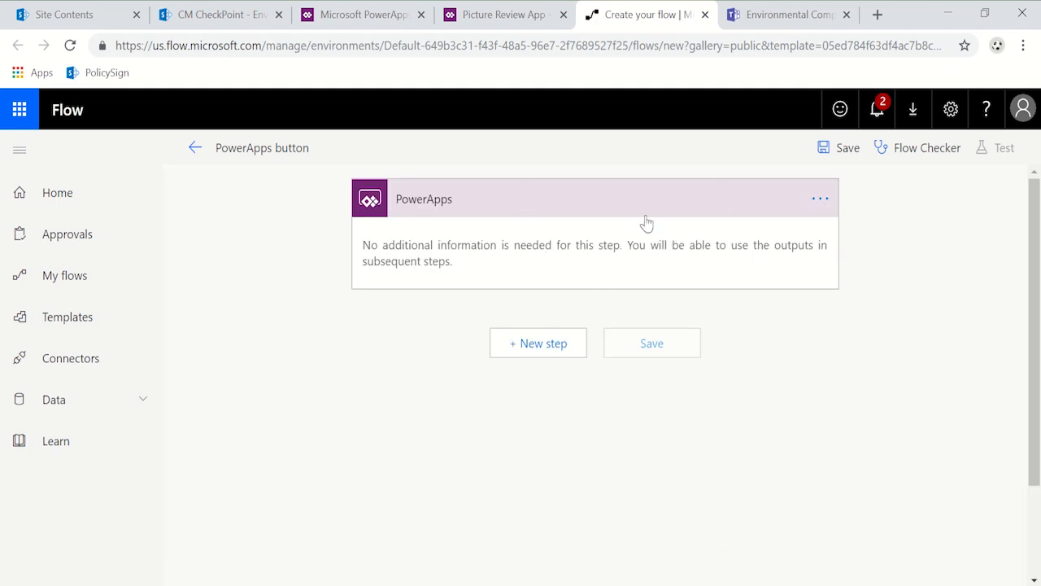
Step: Add a step to the flow after the PowerApps trigger using the Microsoft Teams action "Create a channel"
left_click(534, 343)
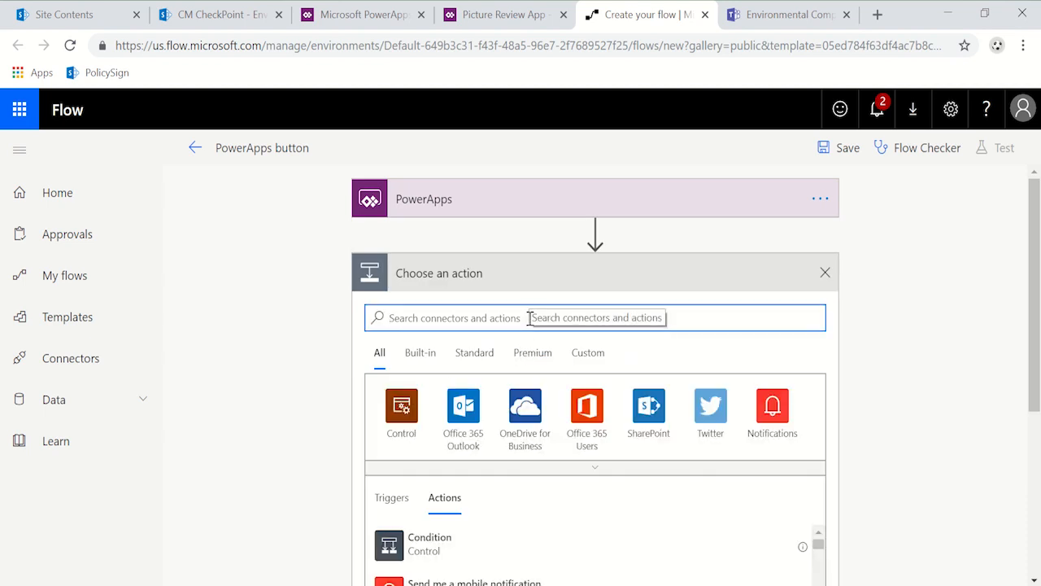
type("teams")
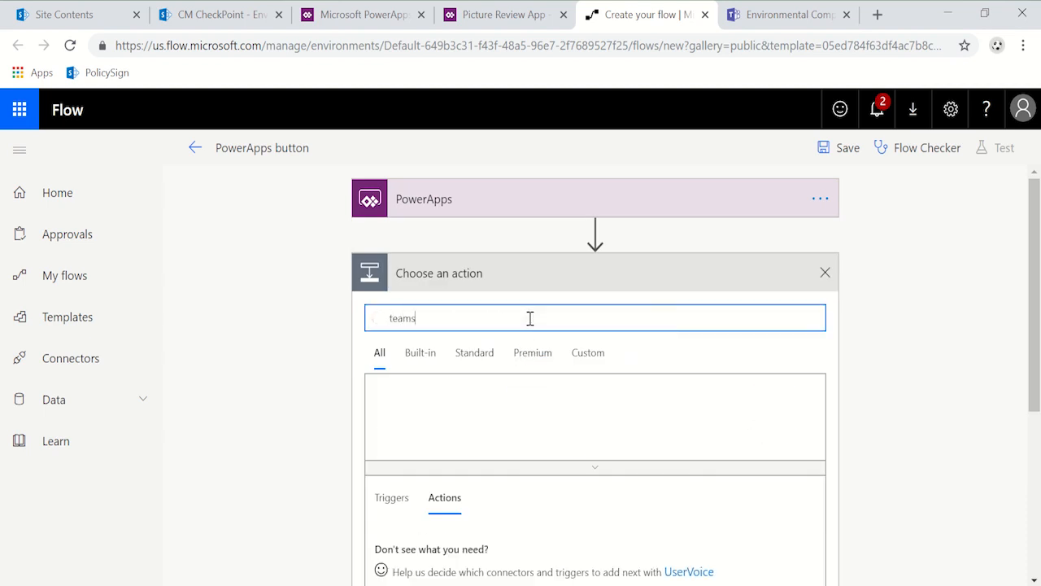
scroll(586, 384, "down", 1)
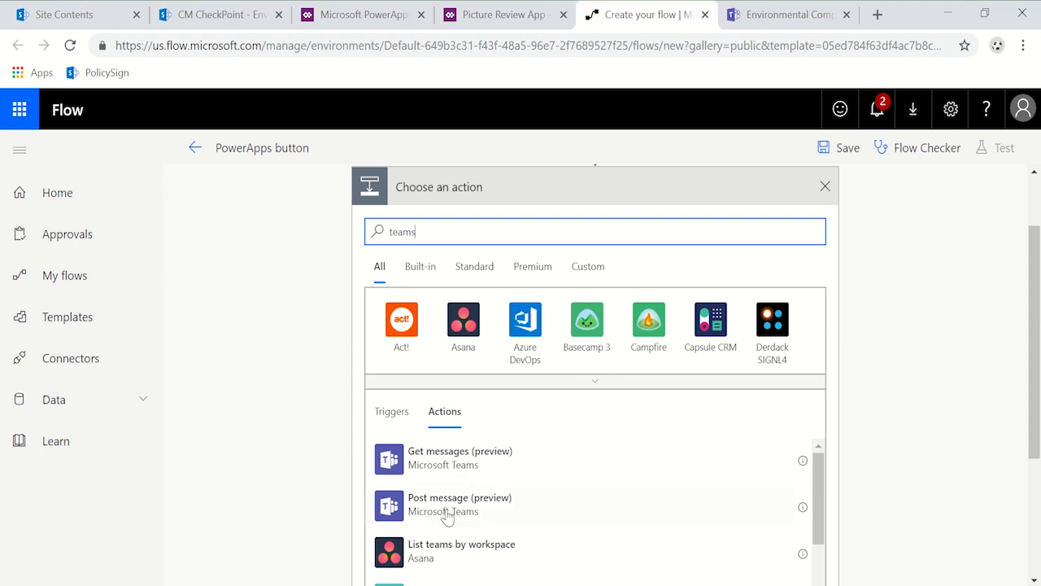
scroll(478, 497, "down", 3)
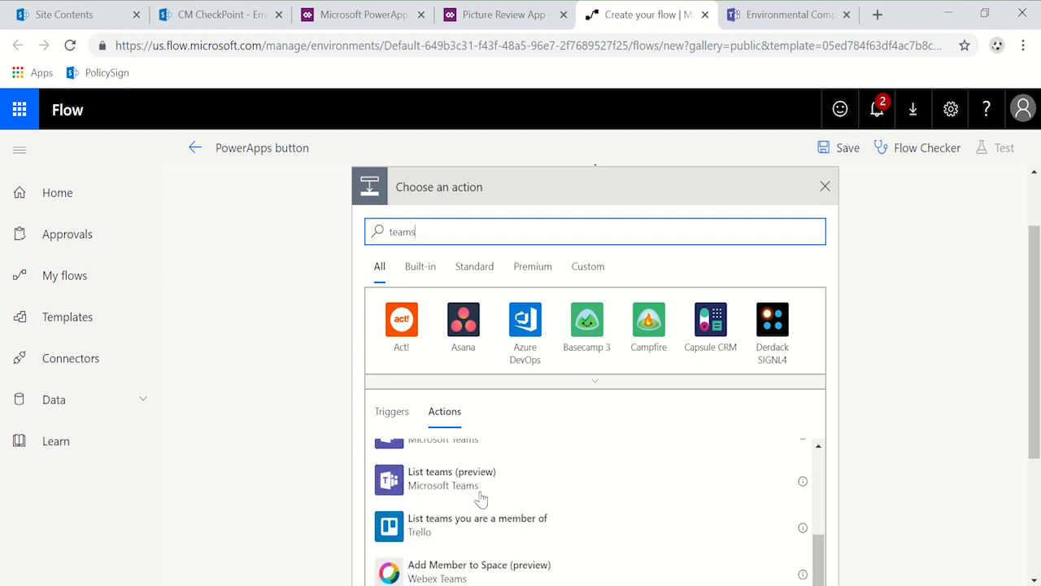
scroll(482, 498, "up", 1)
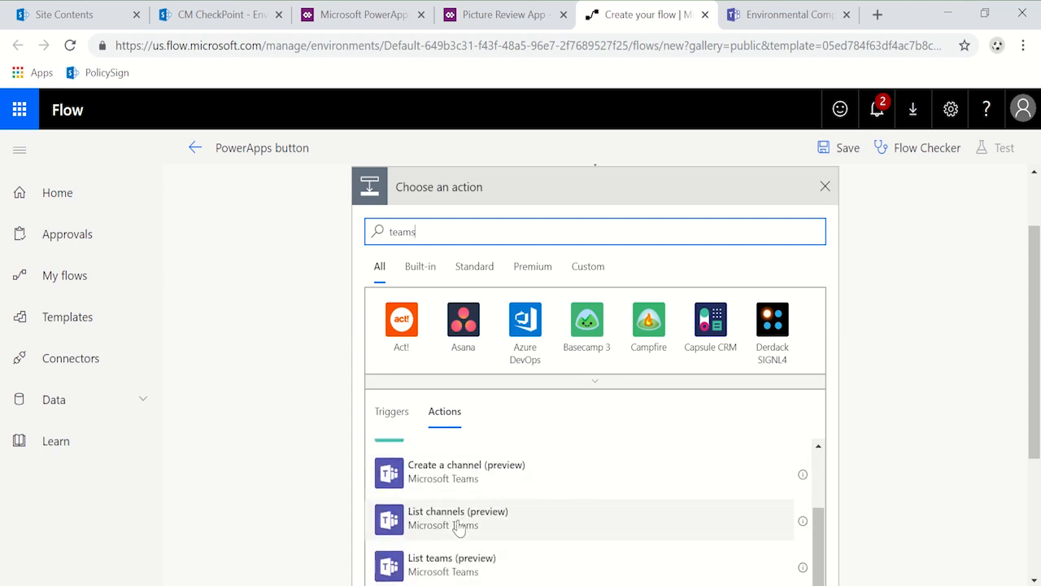
left_click(451, 476)
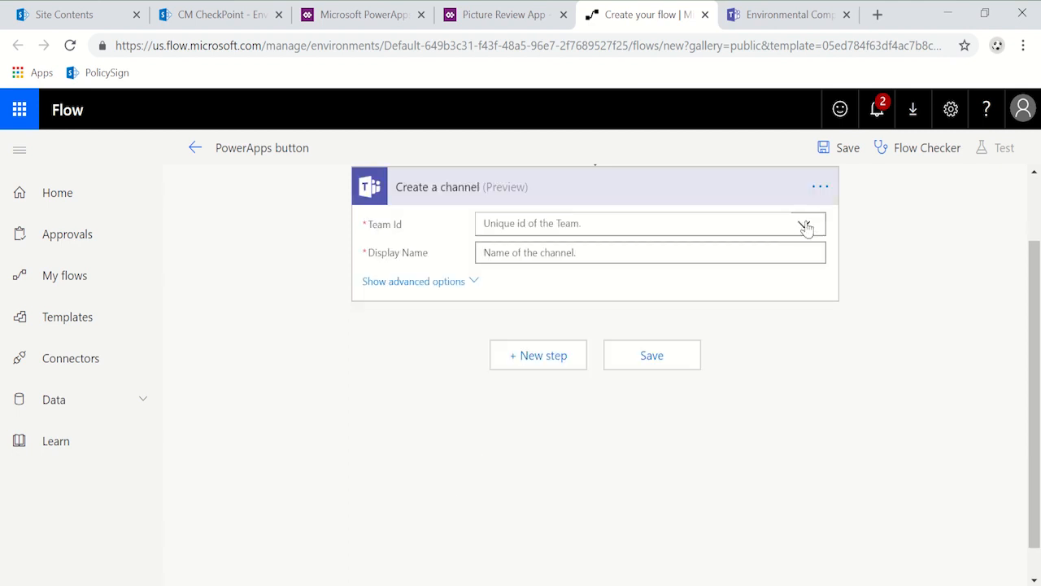
Step: Set the channel action's team to Project Controls and its display name to "DiscussionChannel"
left_click(804, 225)
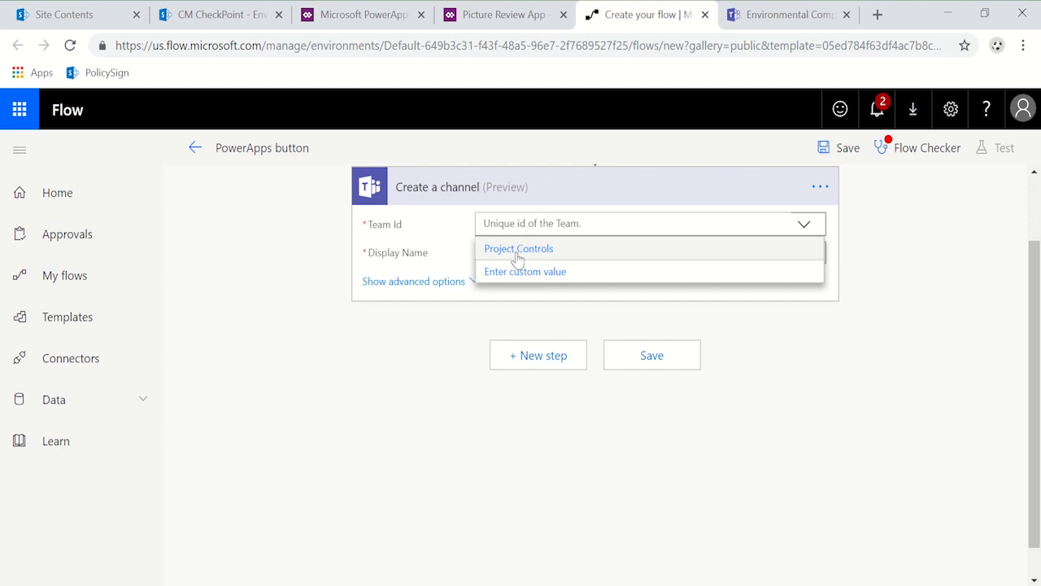
left_click(517, 251)
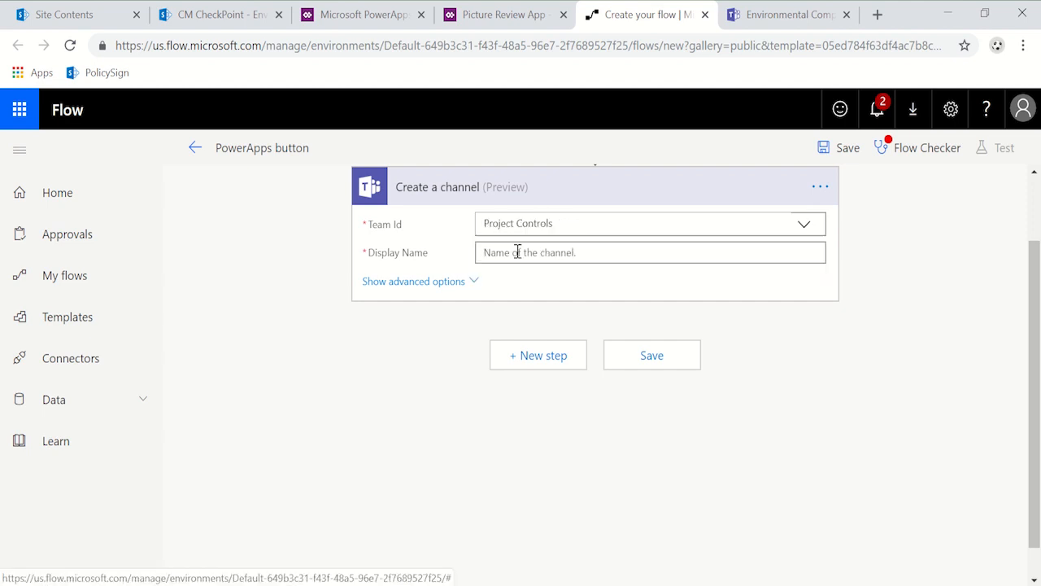
left_click(534, 253)
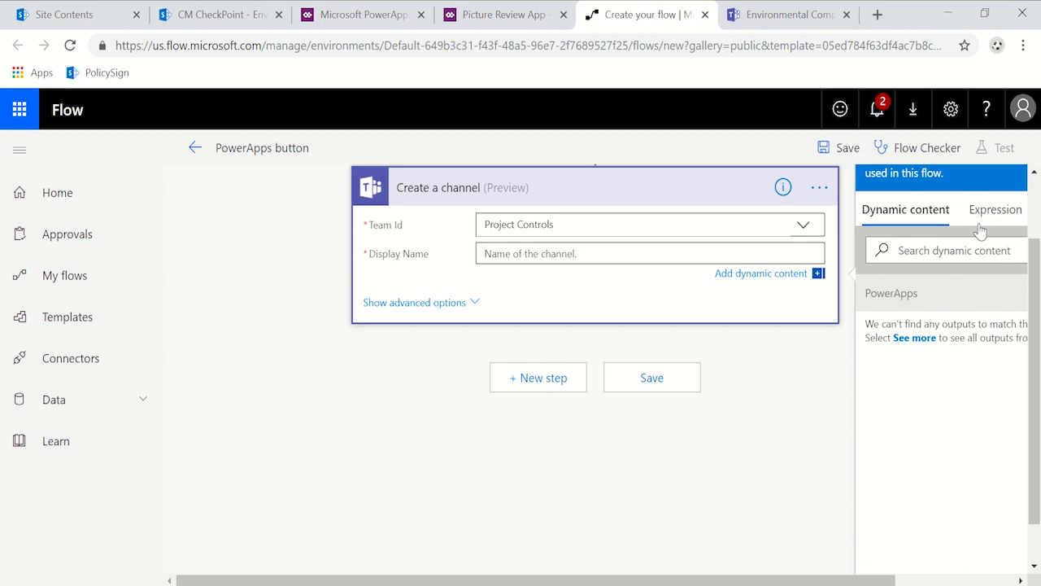
type("DiscussionChannel")
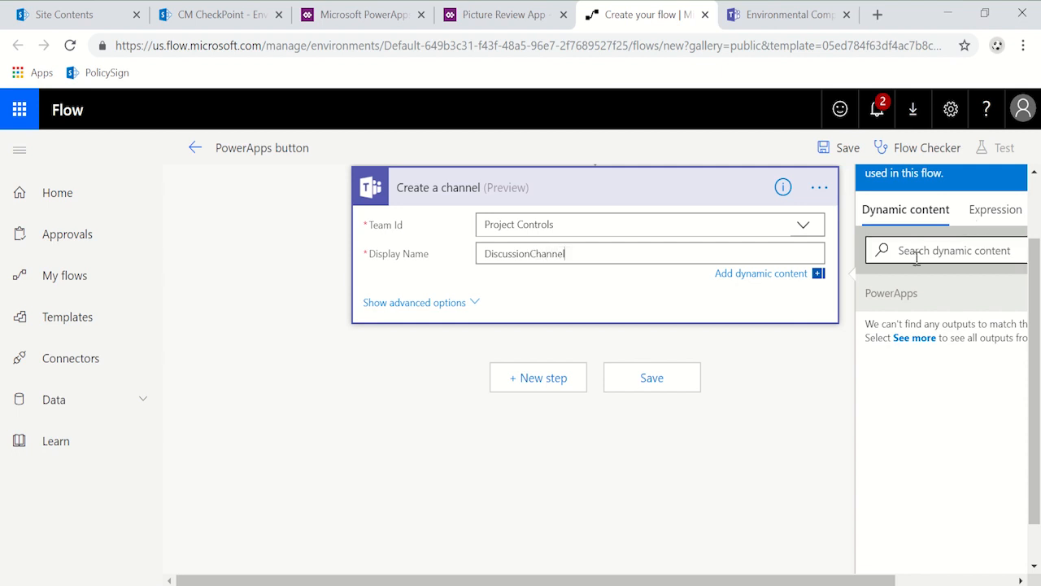
Step: Set the channel action's optional description to "This is to discuss not compliant images"
left_click(431, 306)
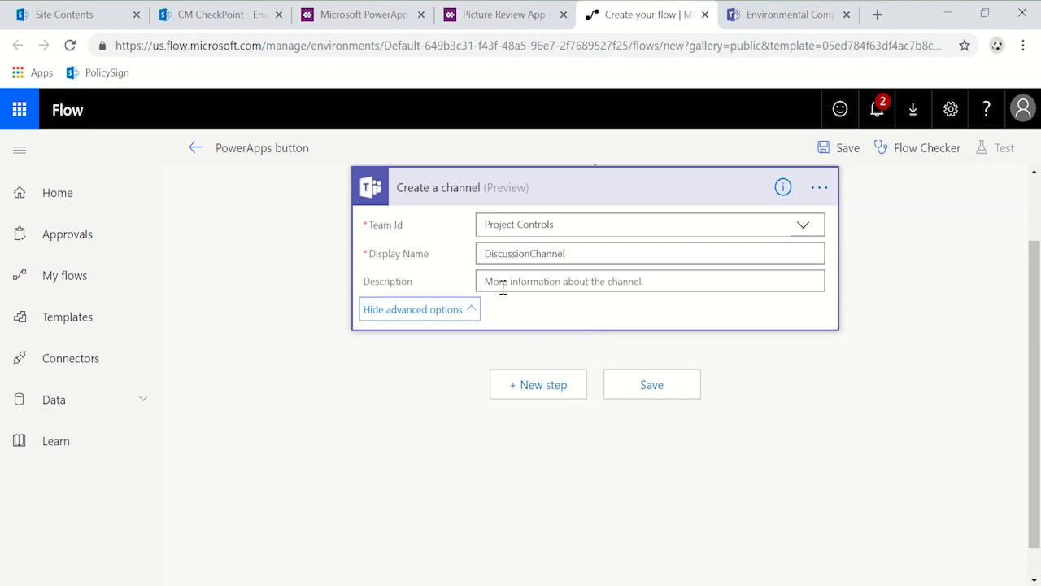
left_click(545, 281)
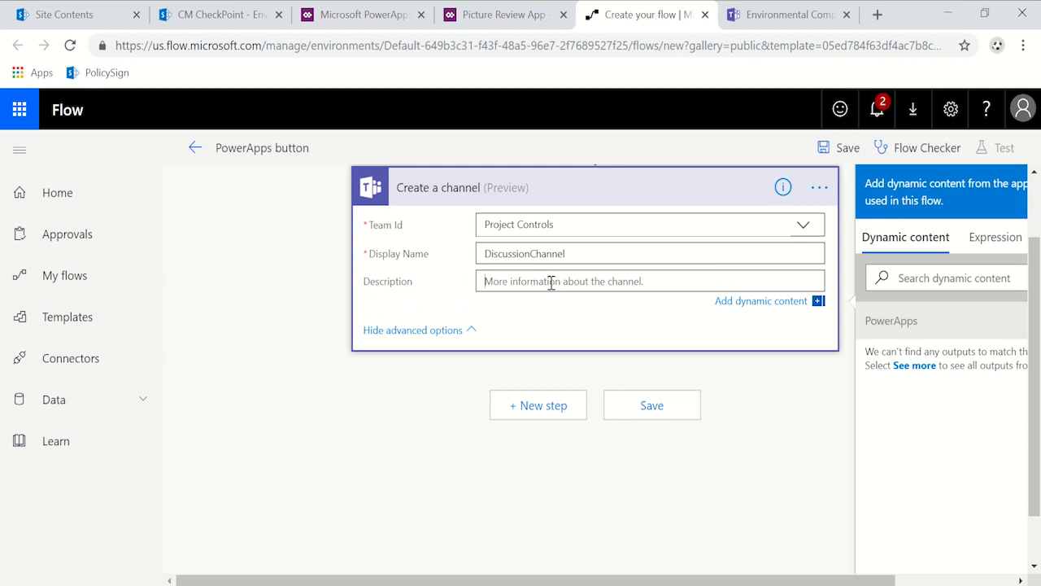
type("Th")
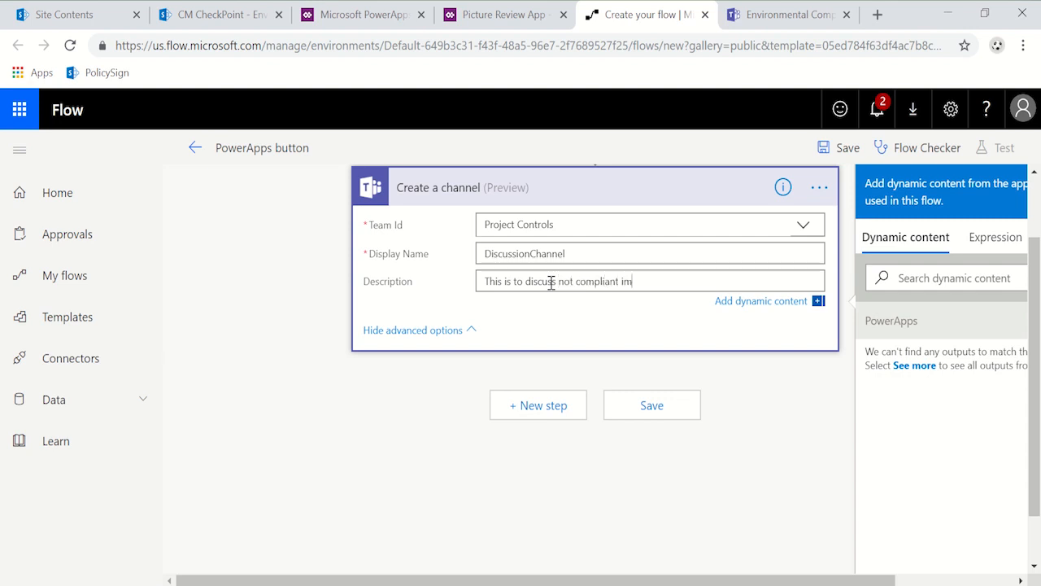
left_click(650, 257)
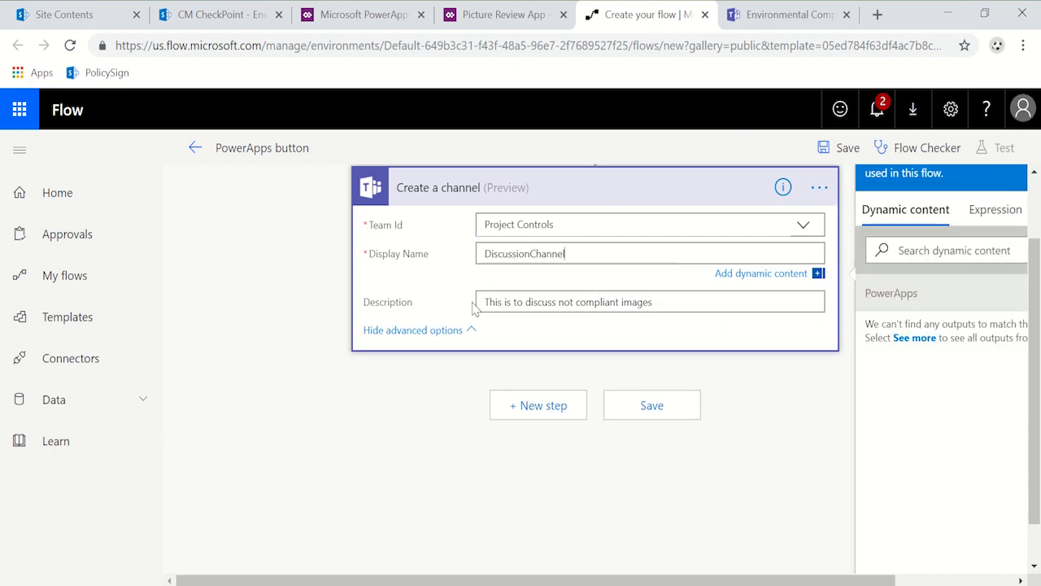
Step: Add the Microsoft Teams action "Post message" to the flow after the channel creation
left_click(525, 411)
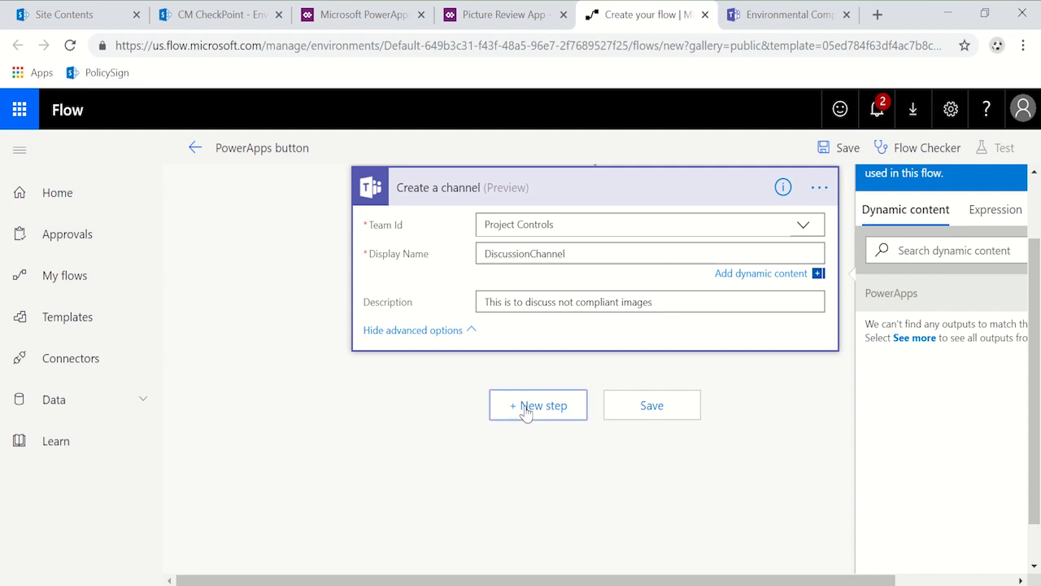
type("teams")
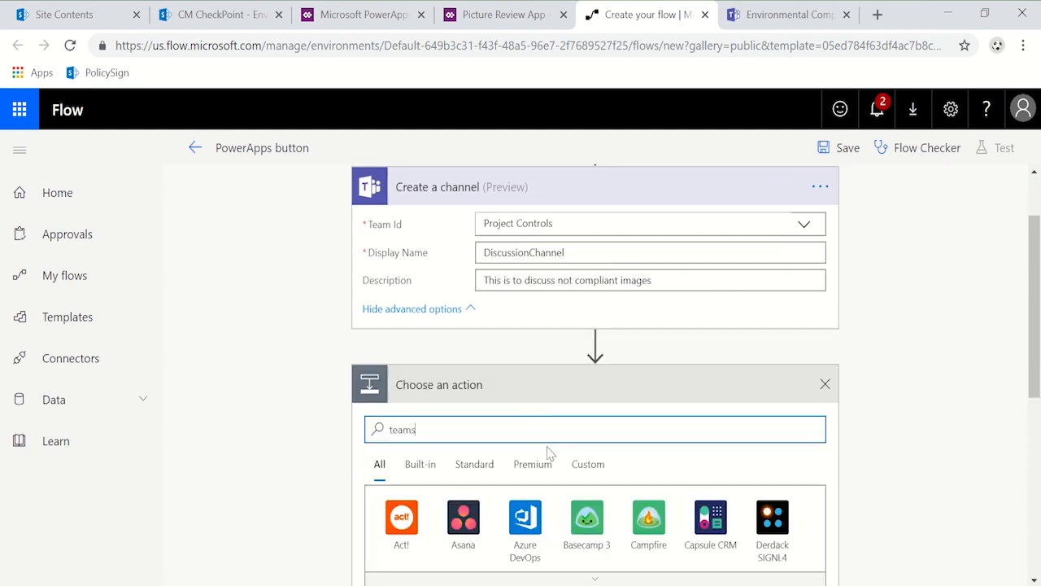
scroll(558, 458, "down", 2)
scroll(536, 496, "down", 1)
scroll(543, 496, "up", 1)
left_click(460, 530)
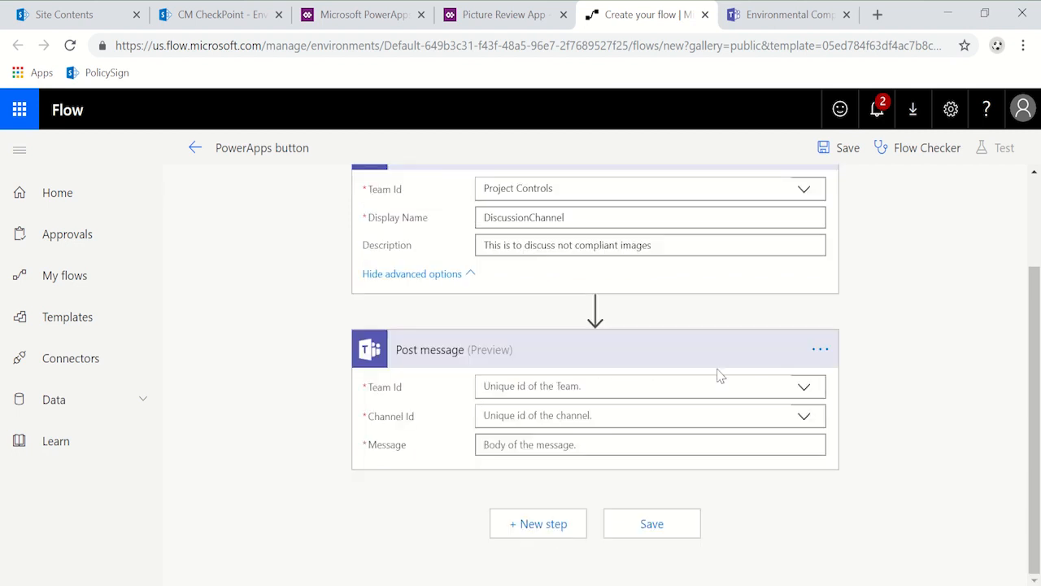
Step: Set the message action's team to Project Controls and its channel to the dynamic Id from the Create a channel action
left_click(803, 388)
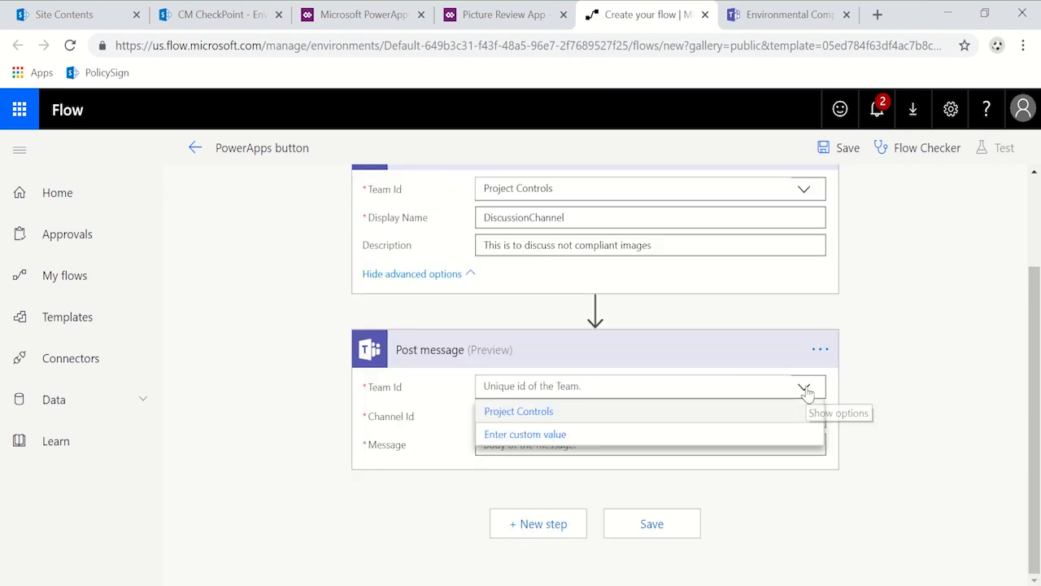
left_click(662, 413)
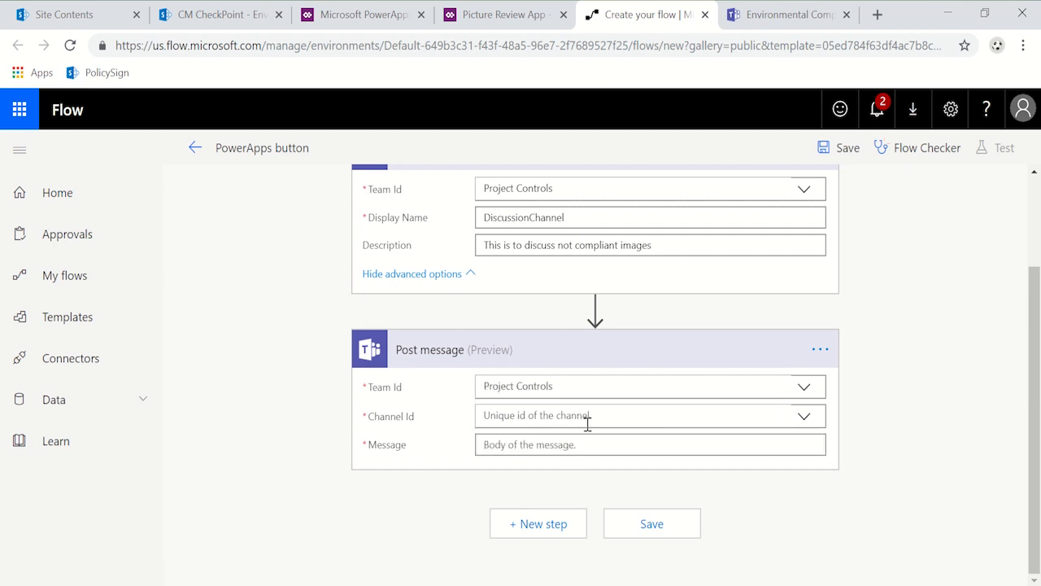
scroll(588, 272, "up", 1)
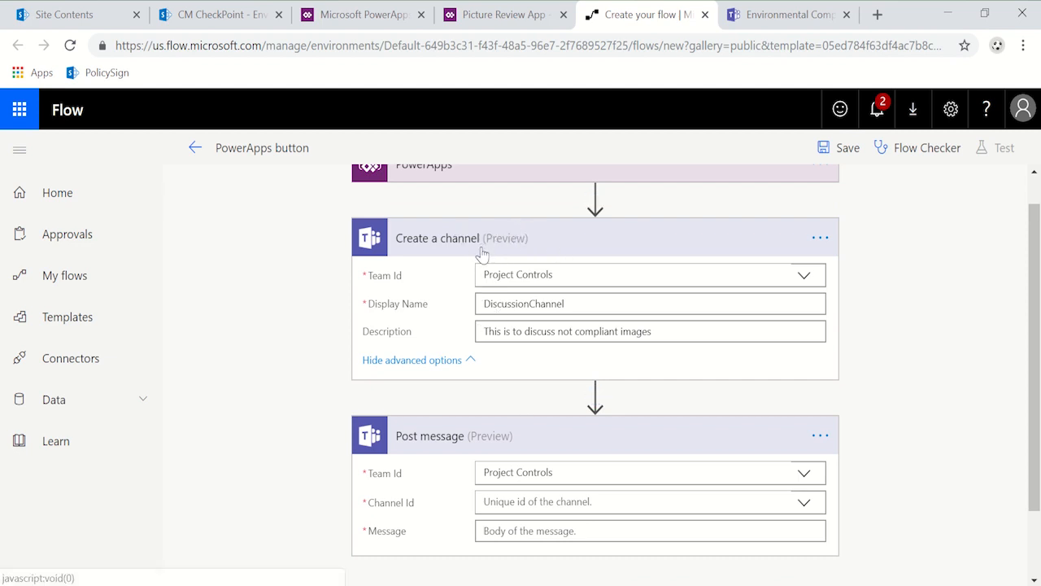
left_click(609, 498)
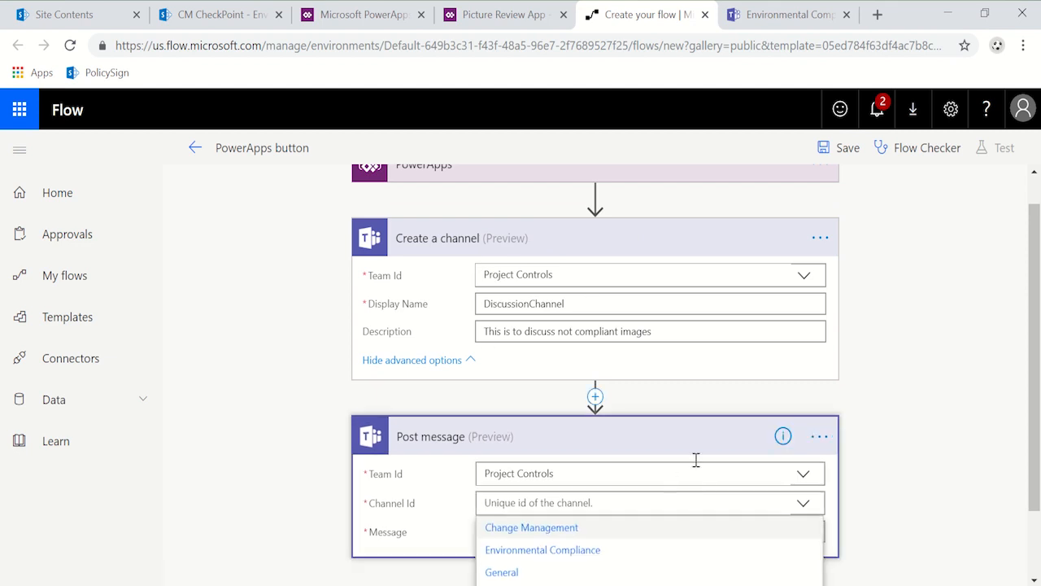
scroll(878, 435, "down", 1)
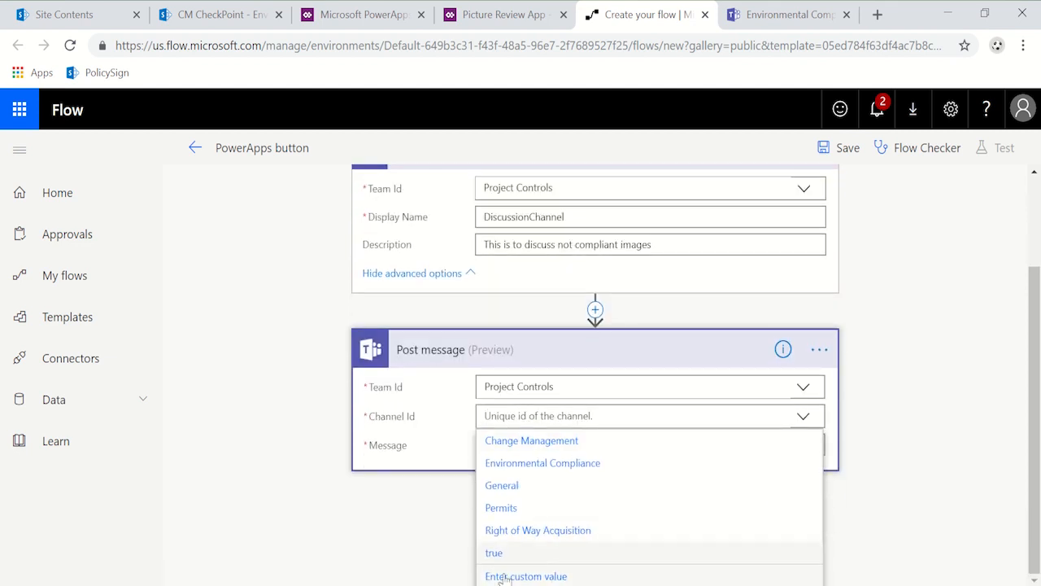
left_click(661, 578)
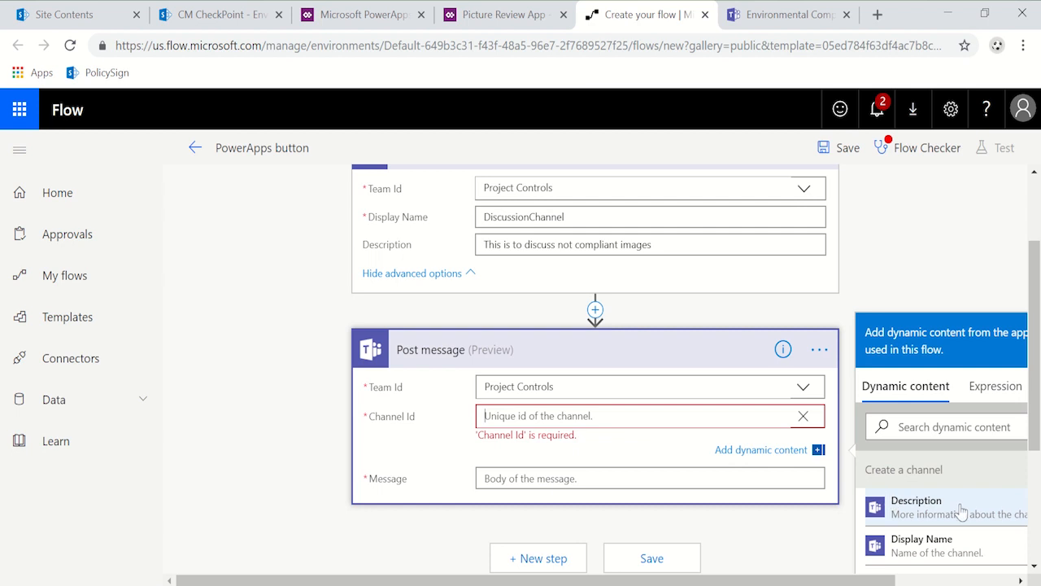
scroll(968, 480, "down", 3)
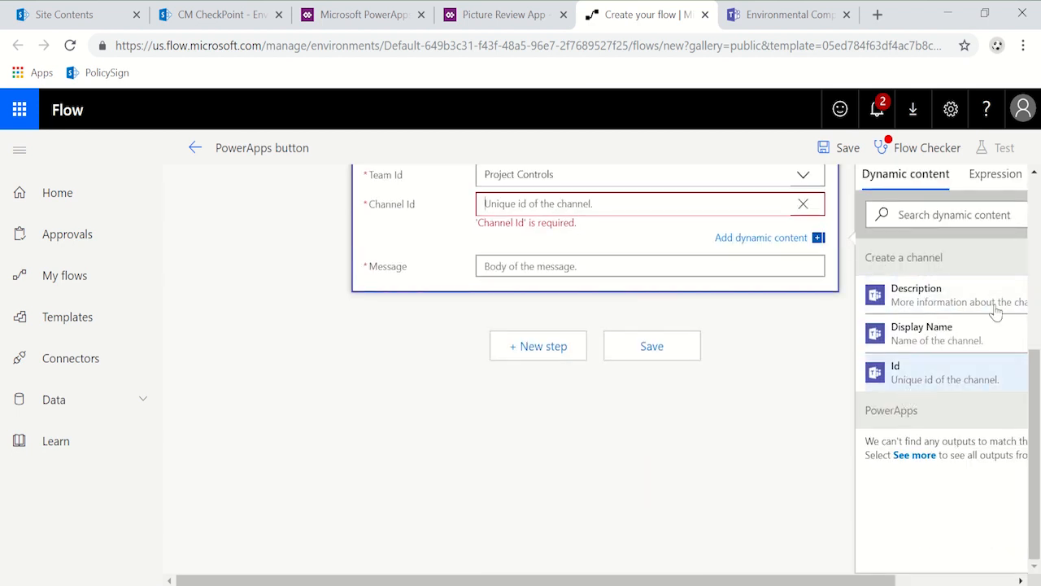
left_click(981, 388)
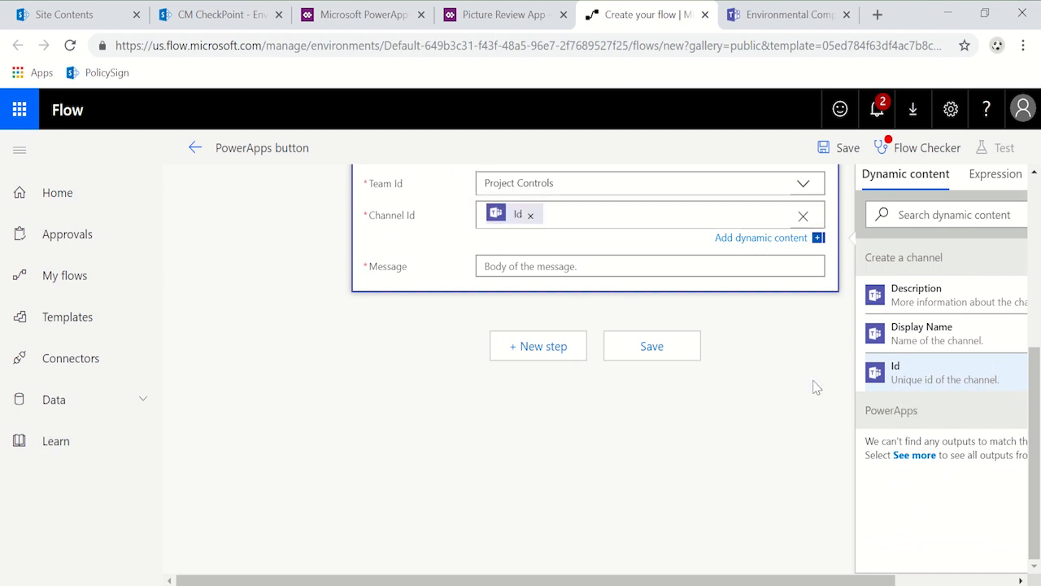
Step: Enter "Please review the image" as the body of the posted message
scroll(681, 334, "up", 2)
scroll(587, 358, "up", 1)
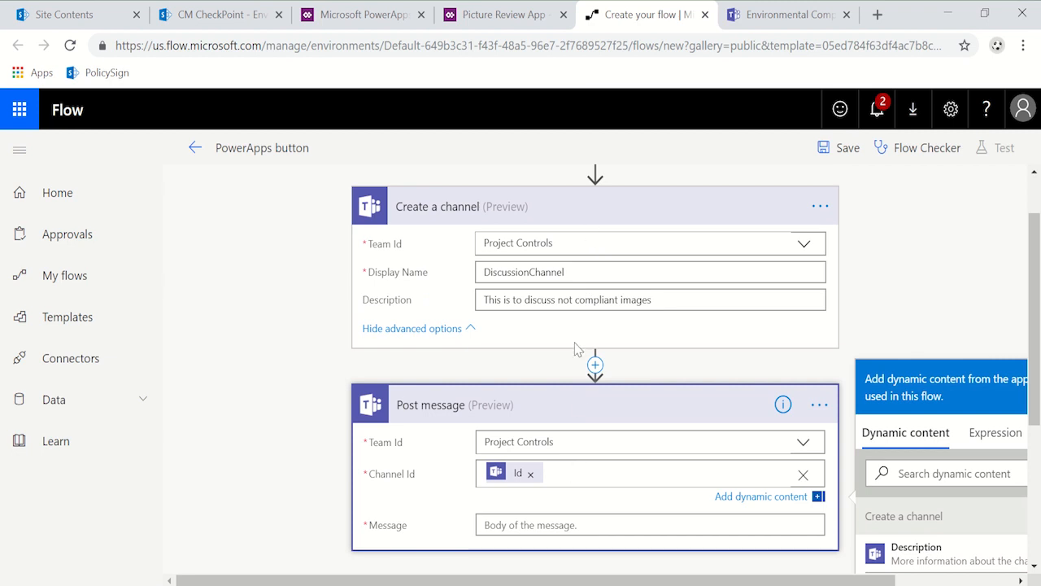
left_click(567, 524)
type("Please review")
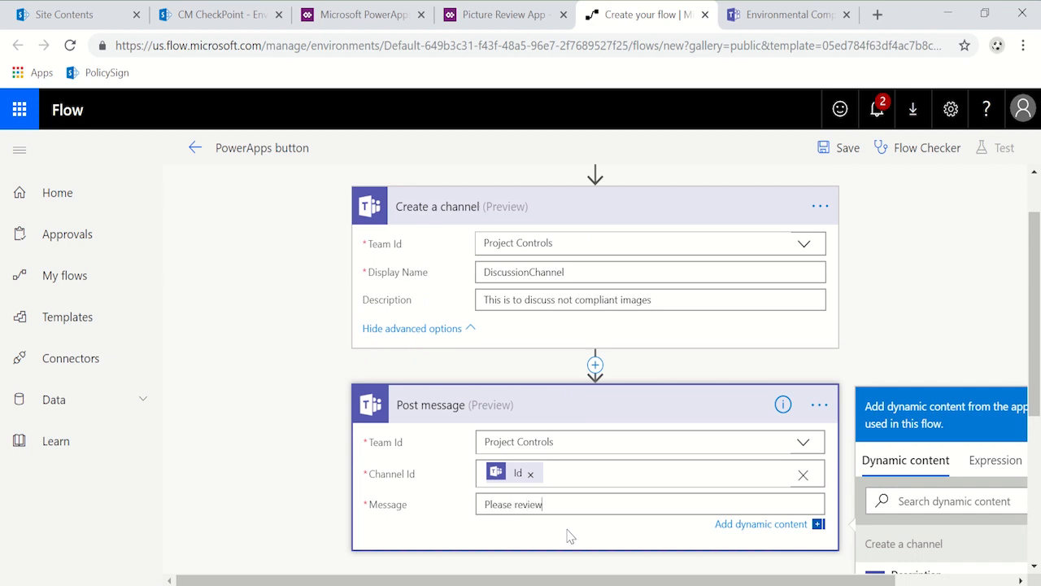
type(" the image")
Step: Replace the new channel's display name with the dynamic value "Ask in PowerApps"
left_click(595, 273)
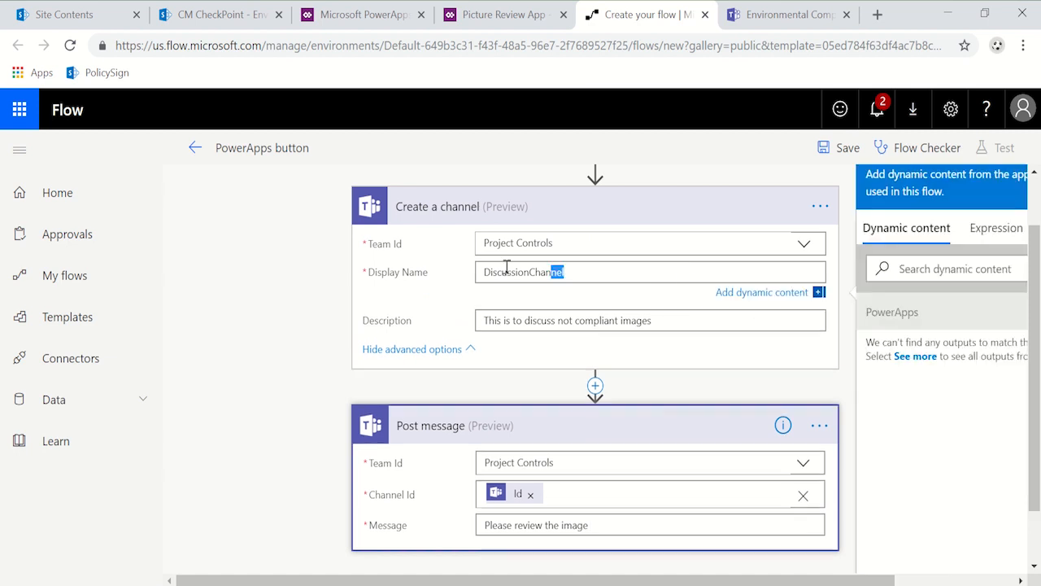
double_click(595, 274)
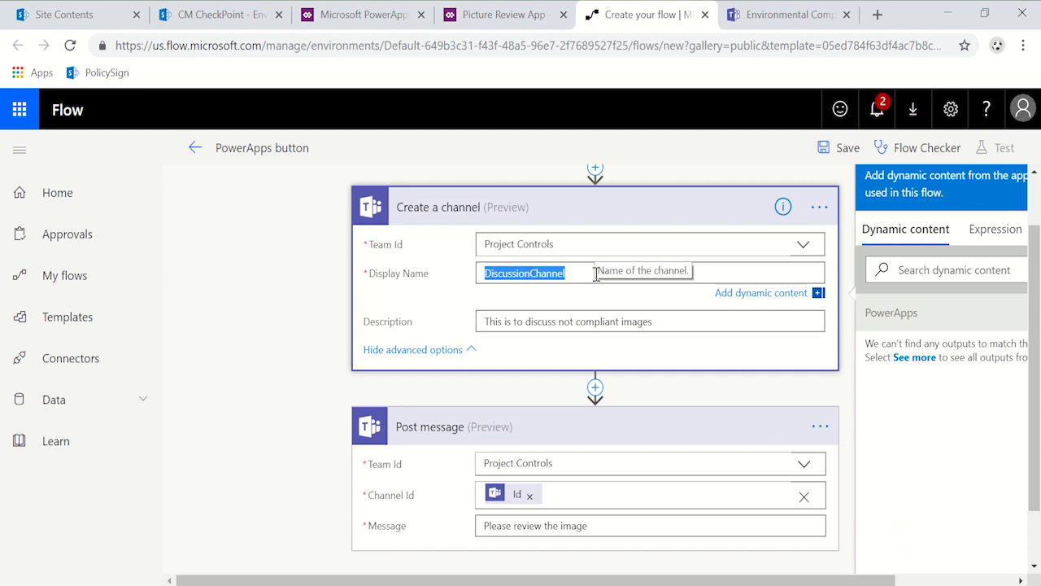
left_click_drag(881, 579, 1005, 577)
left_click(996, 313)
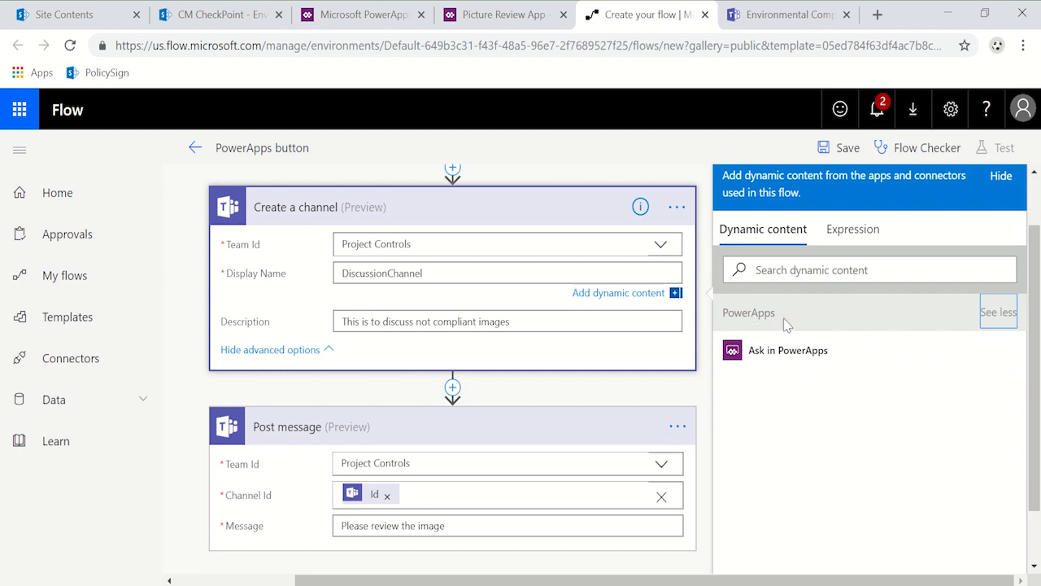
left_click(768, 352)
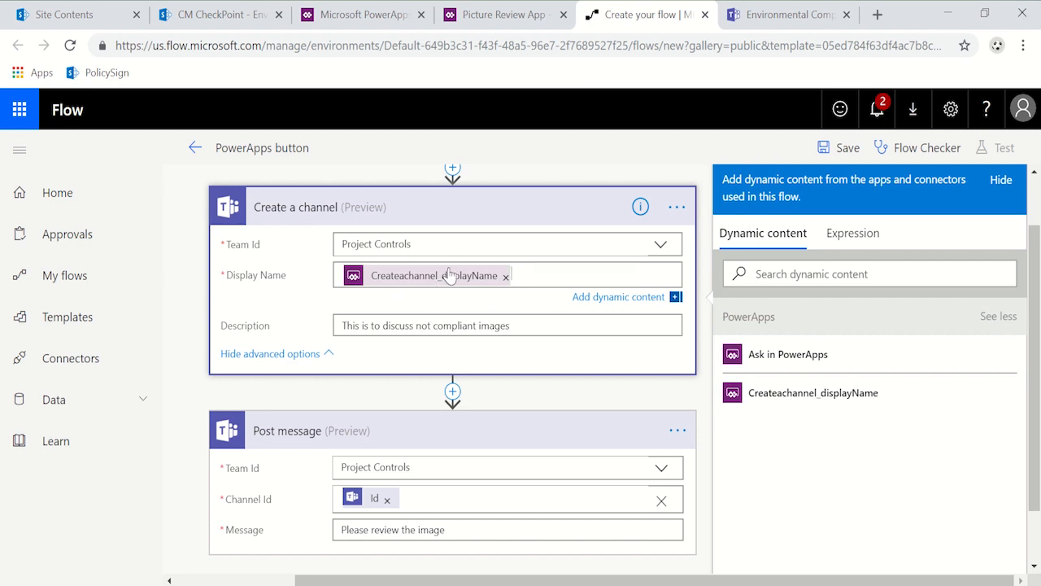
Step: Rename the flow as "Newbuttonforpic" and save it
left_click_drag(216, 148, 330, 144)
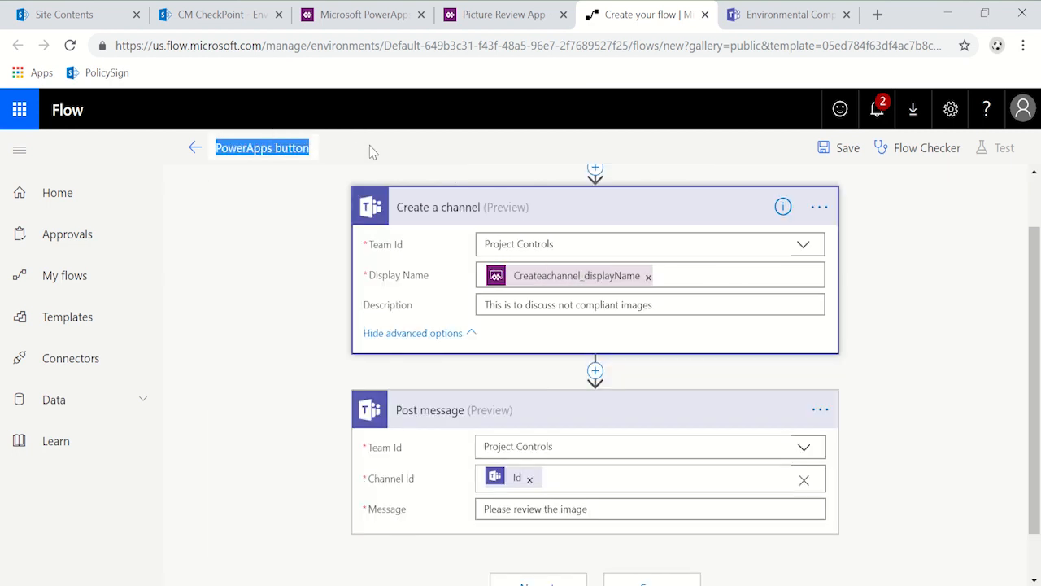
type("Newbuttonforpic")
left_click(838, 149)
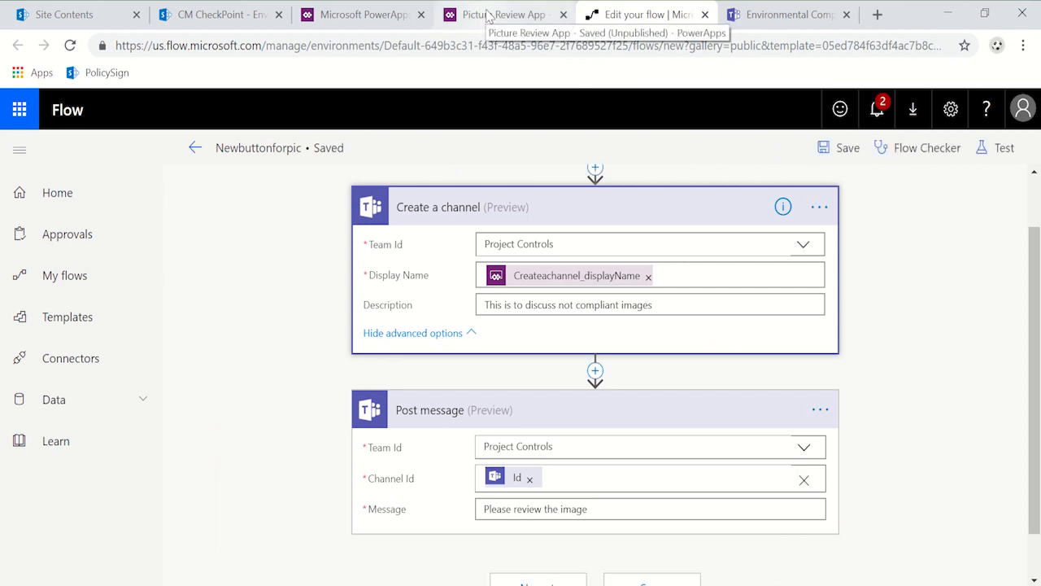
left_click(820, 147)
Step: Switch to the Picture Review App and attach the Newbuttonforpic flow to the "Create discussion channel" button
left_click(510, 16)
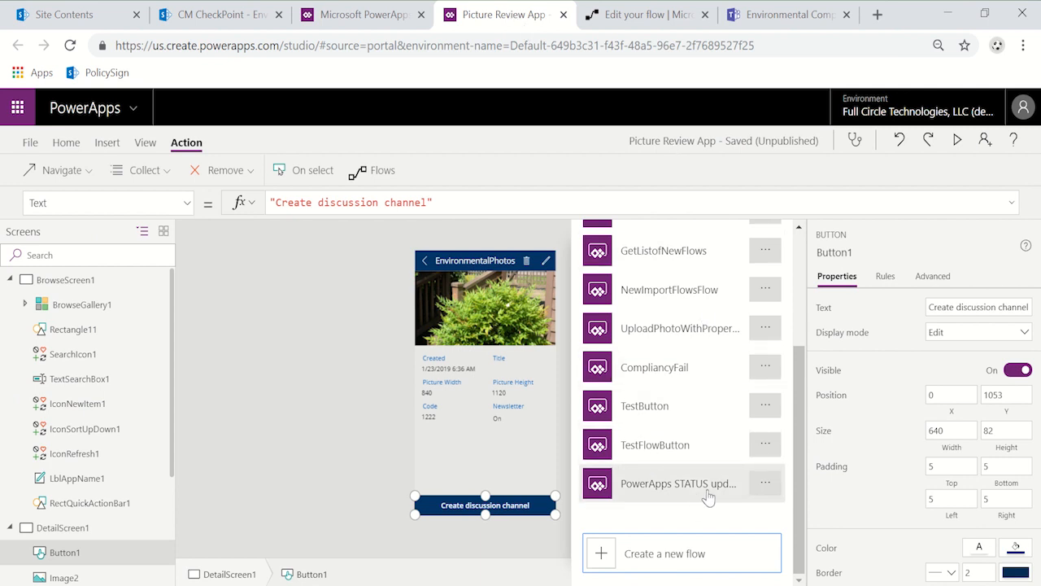
scroll(683, 455, "up", 1)
scroll(680, 435, "up", 2)
scroll(679, 436, "down", 3)
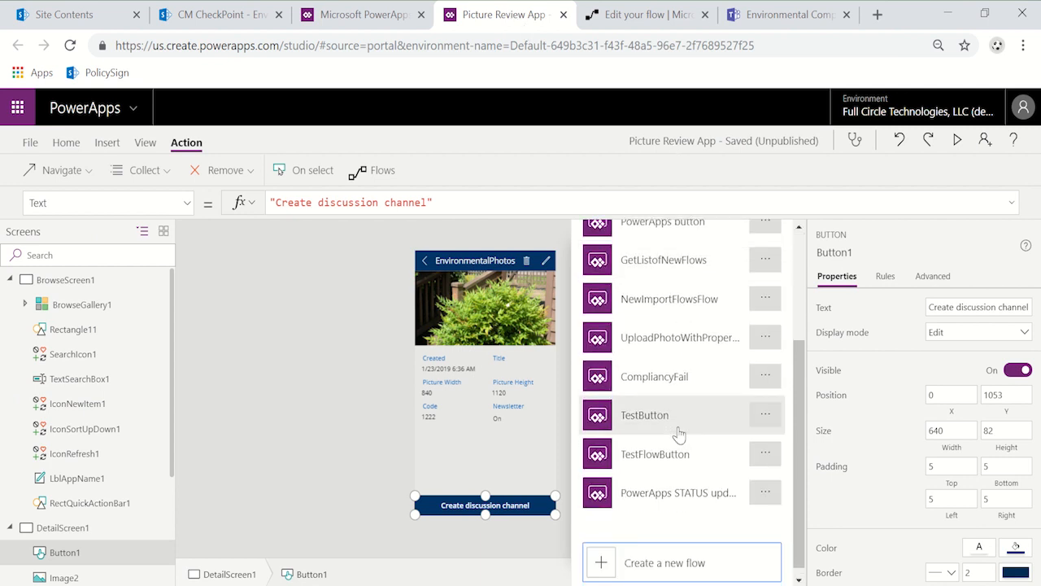
scroll(679, 435, "down", 1)
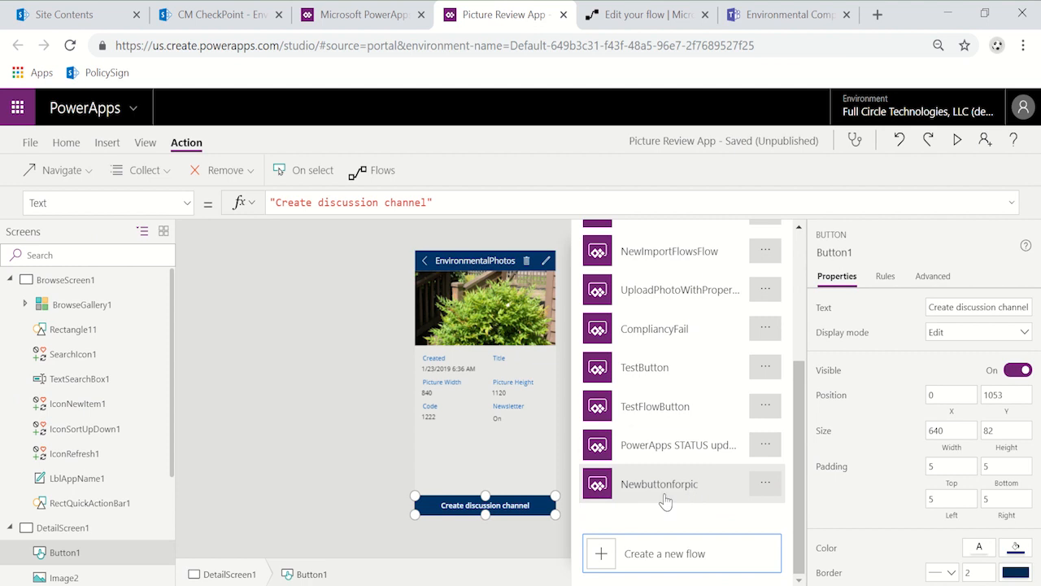
left_click(668, 486)
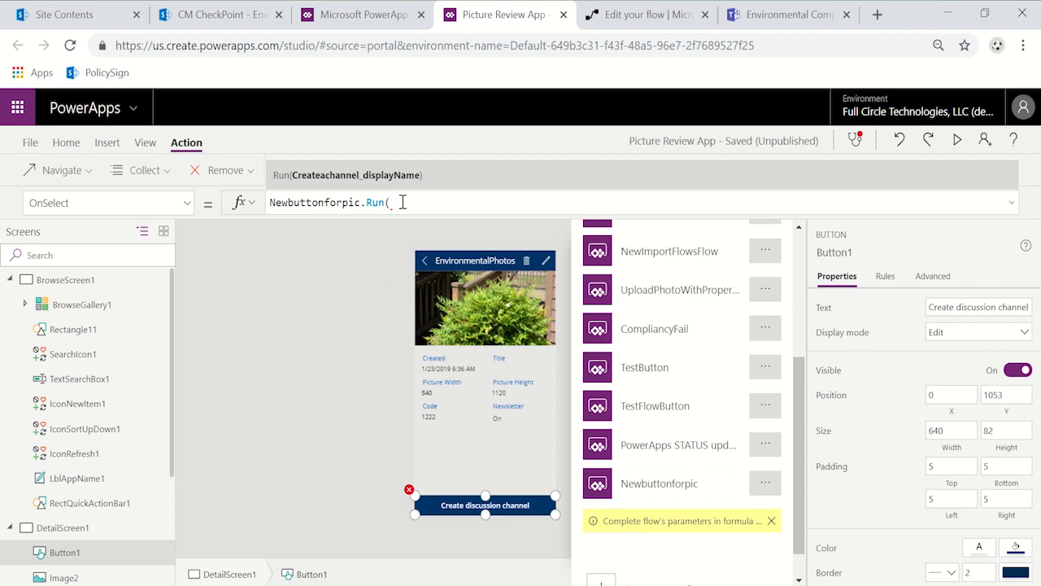
Step: Pass BrowseGallery1.Selected.Code as the channel display name in the button's Newbuttonforpic.Run formula
type("BrowseGallery1.Selected.Code")
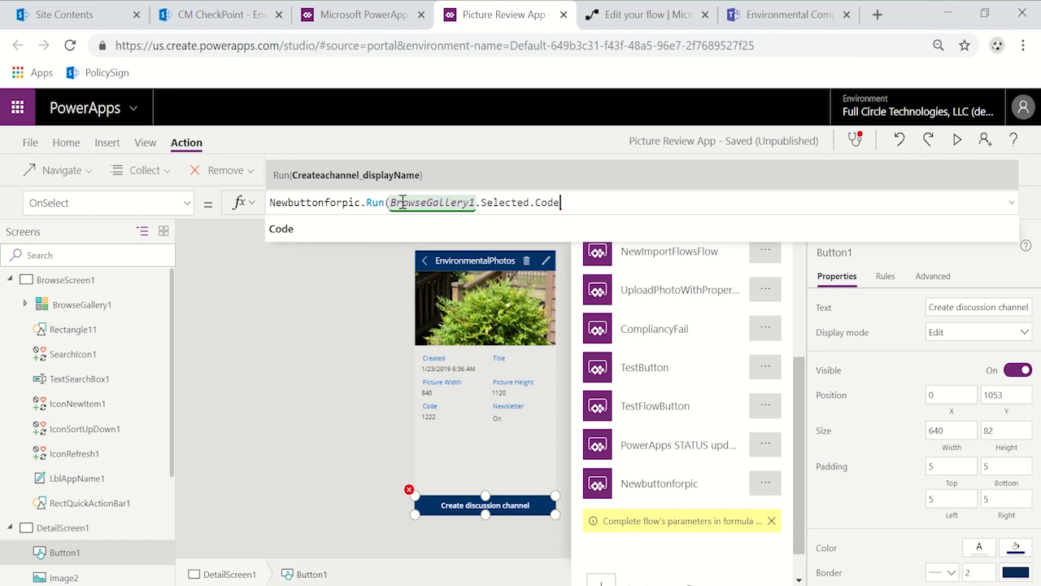
type(" +")
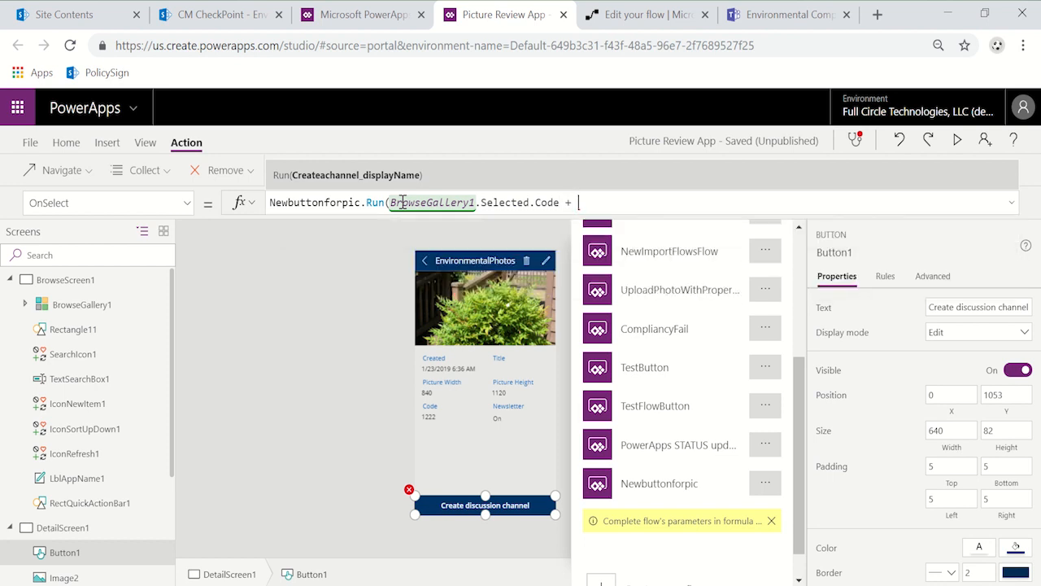
Step: Append "& BrowseGallery1.Selected.ID" to the flow's display name parameter and close the Run formula
key("BackSpace")
key("BackSpace")
type("& Browse")
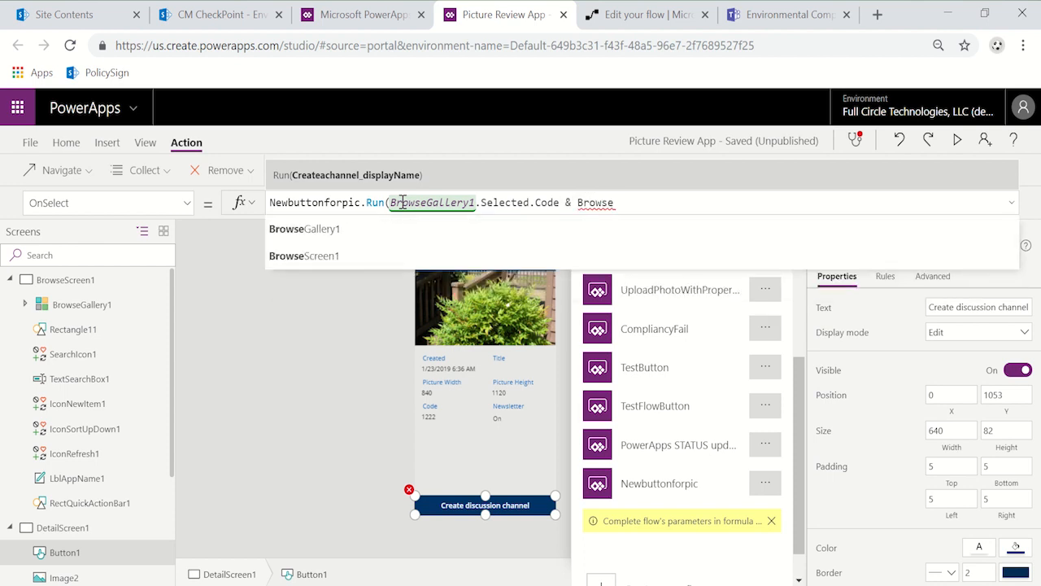
key("Tab")
type(".Selected")
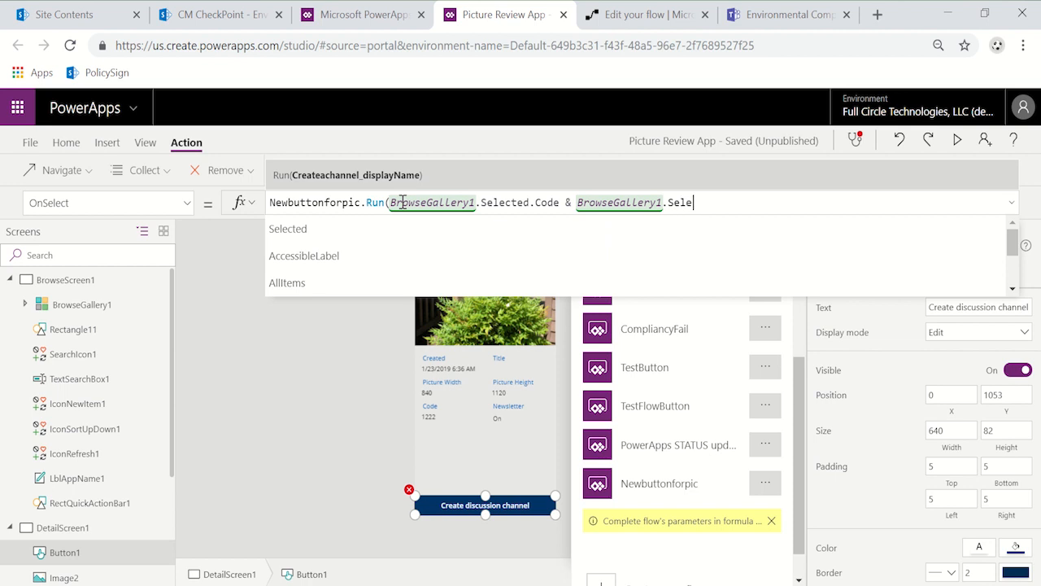
type(".id")
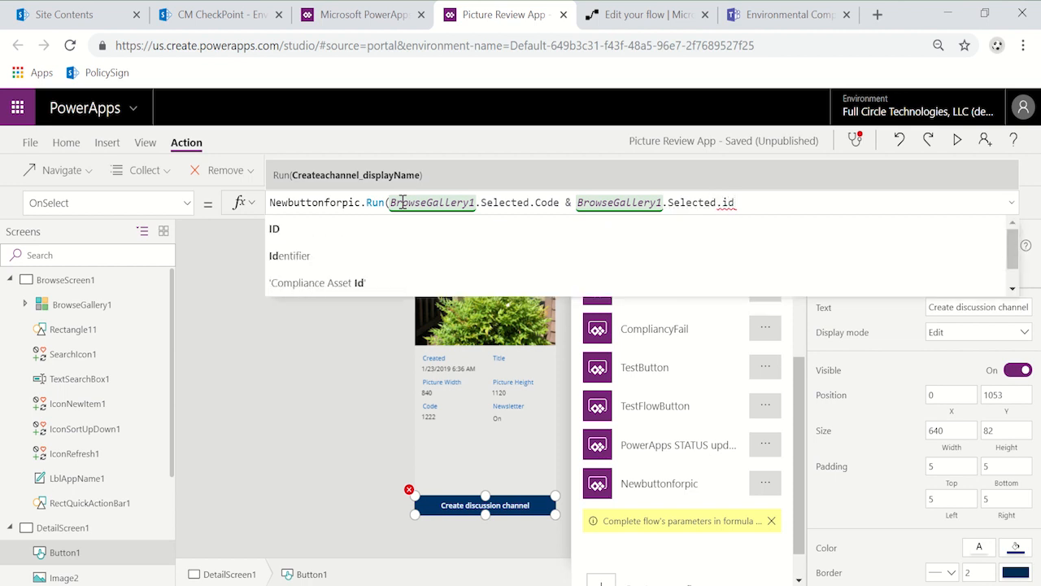
key("Tab")
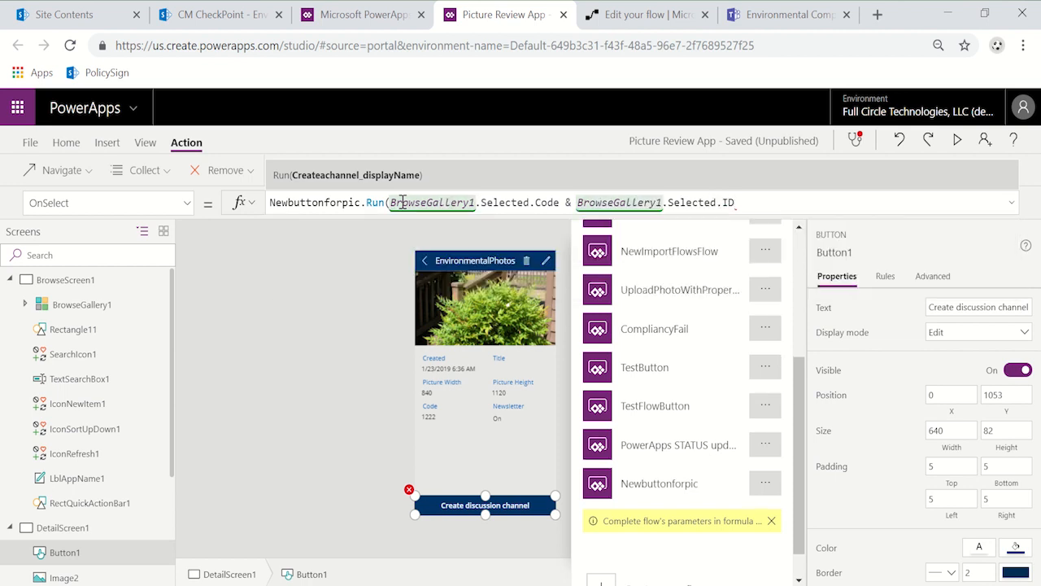
type(")")
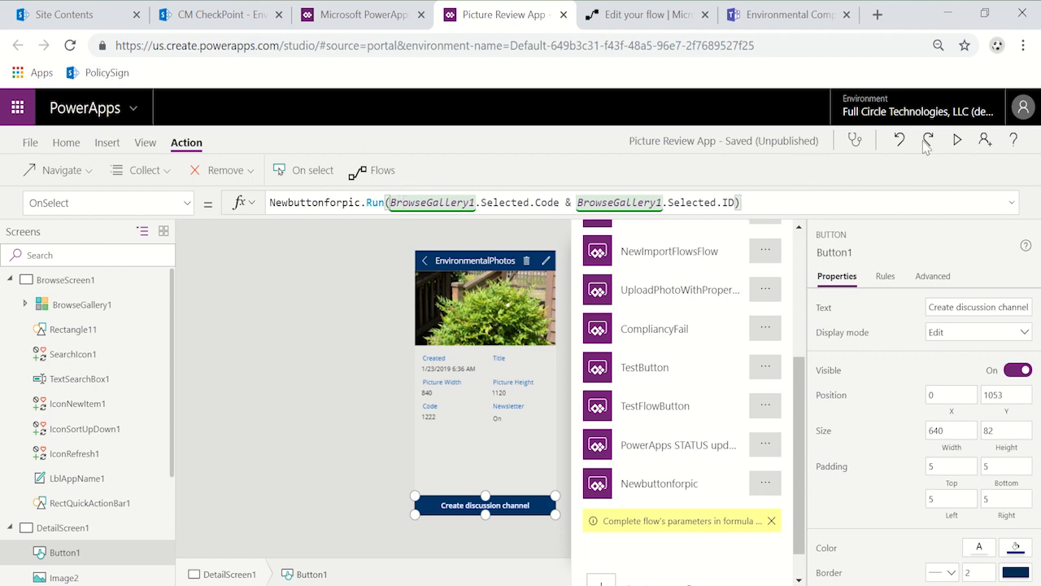
Step: Preview the app, open the details of the photo with code 1222, and create its discussion channel
left_click(965, 151)
left_click(409, 122)
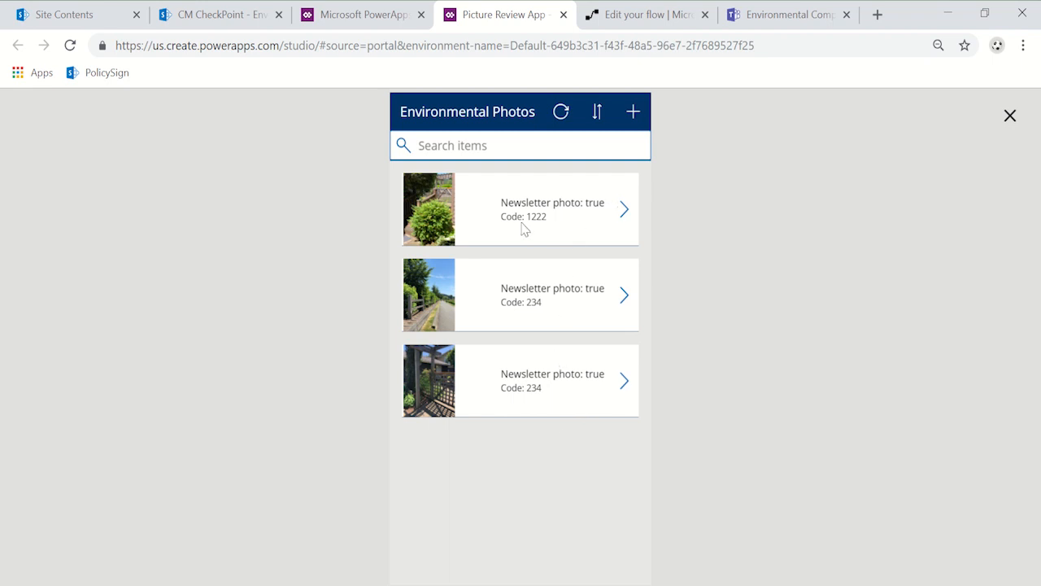
left_click(639, 211)
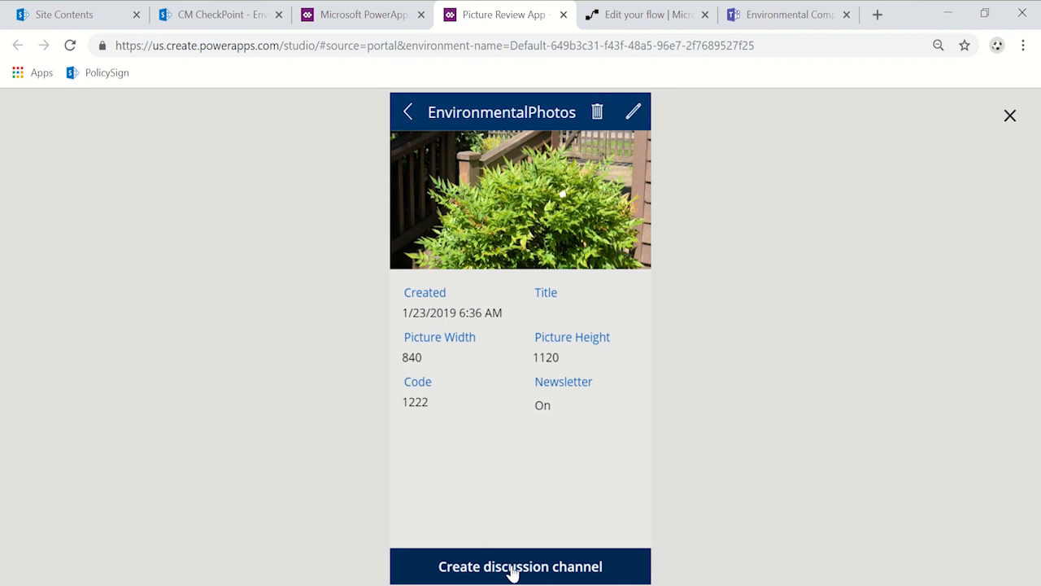
Step: Switch to Microsoft Teams and open the 12223 channel from the additional channels of the Project Controls team
left_click(777, 15)
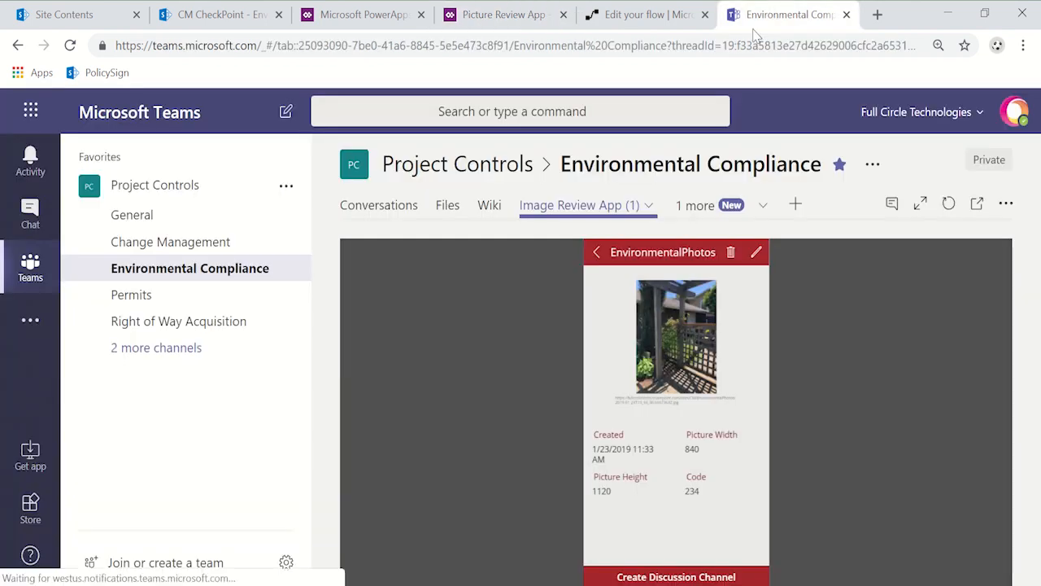
left_click(189, 355)
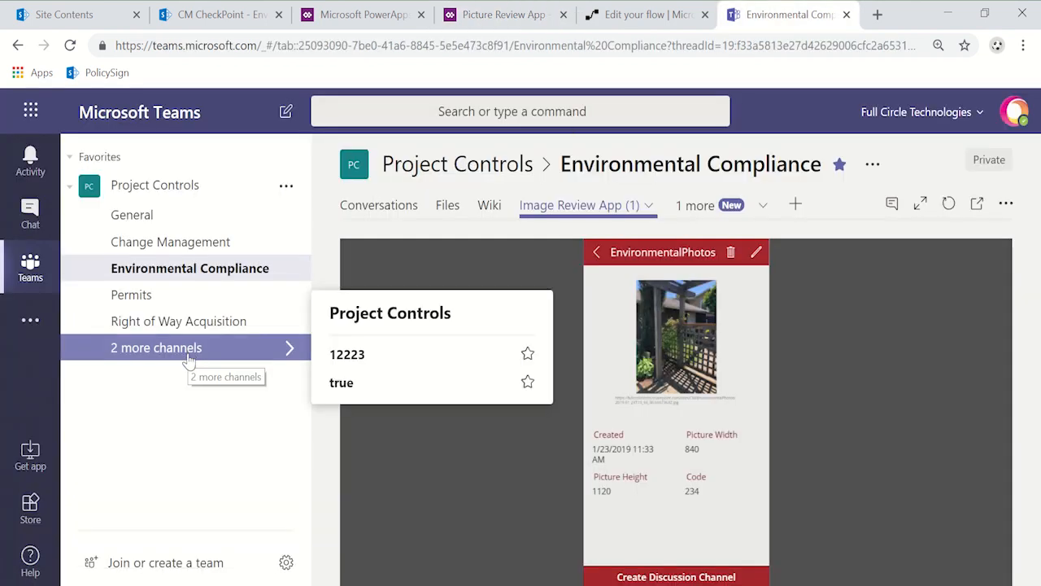
left_click(363, 363)
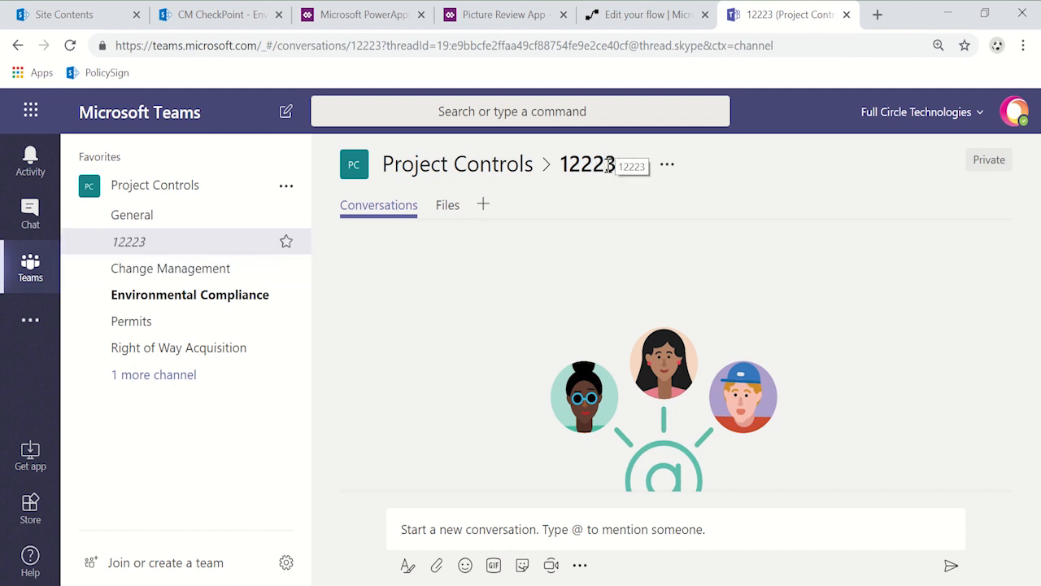
Step: Return to the Picture Review App, exit the preview, and insert "-" & between the Code and ID in the button's Newbuttonforpic.Run formula
left_click(496, 16)
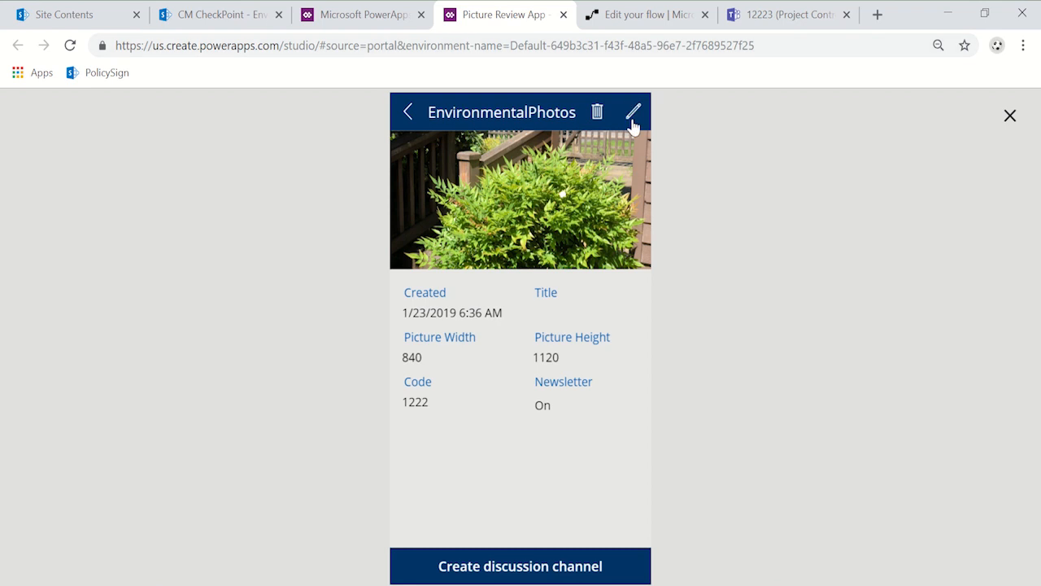
left_click(1009, 115)
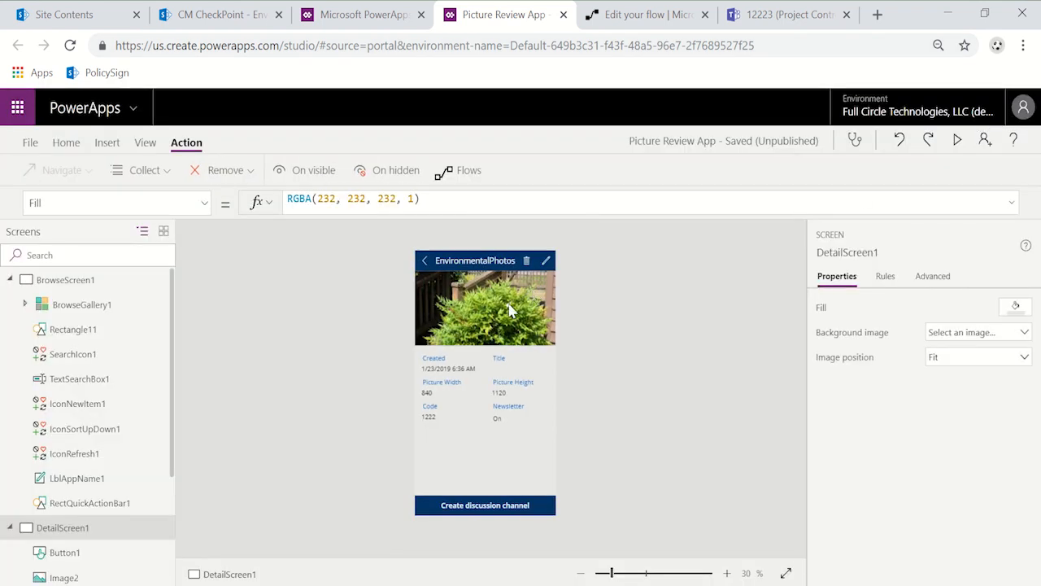
left_click(493, 506)
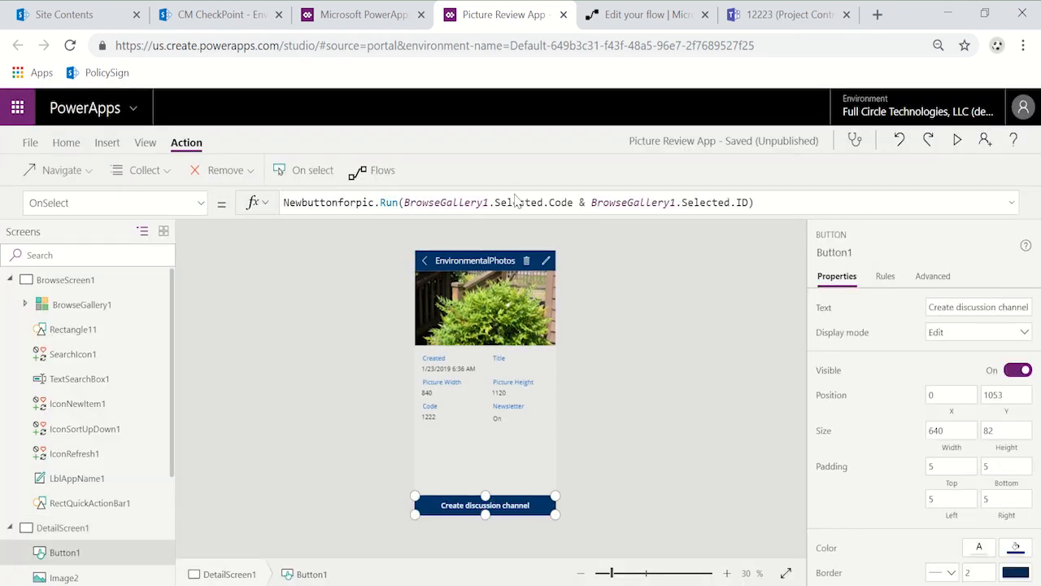
left_click(591, 202)
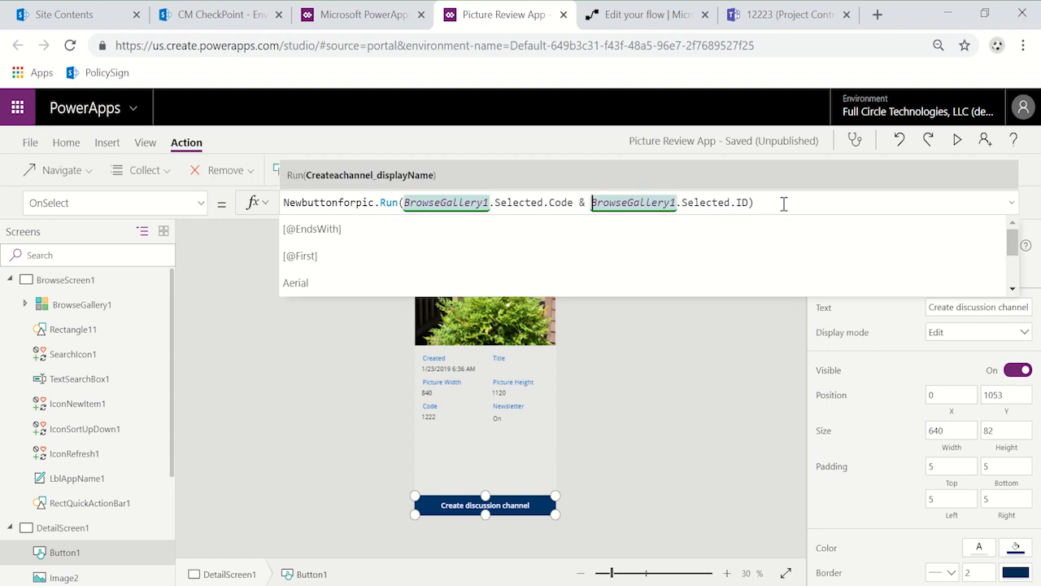
type("\"-")
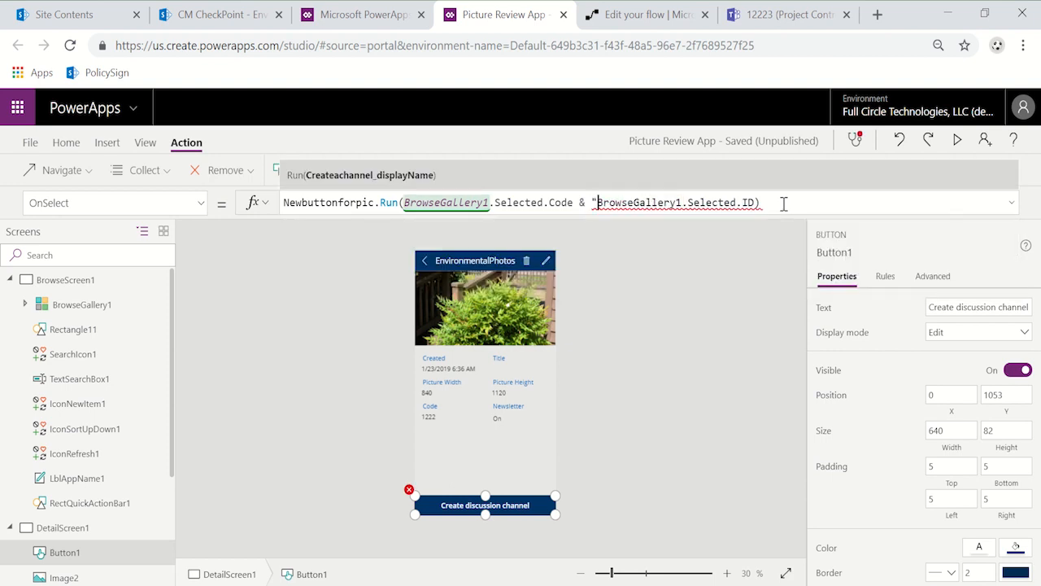
type("\" &")
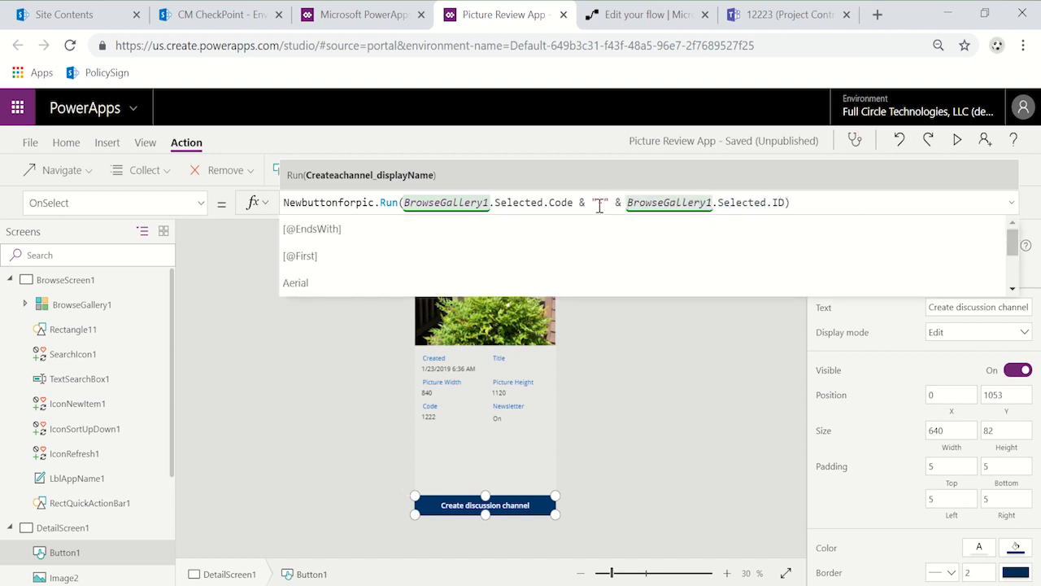
left_click(880, 200)
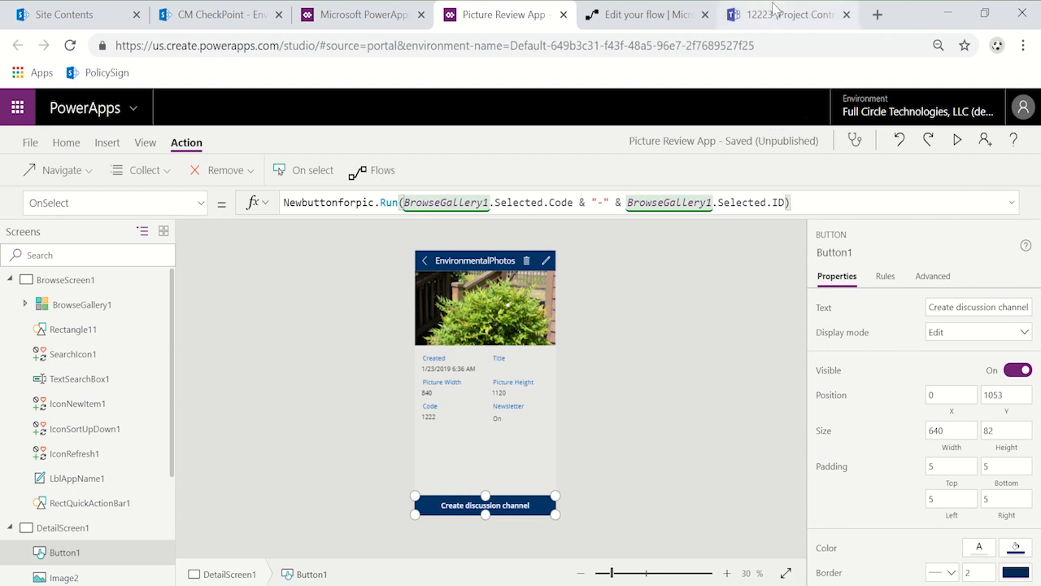
Step: Switch back to Microsoft Teams to check the Project Controls team's channels
left_click(775, 14)
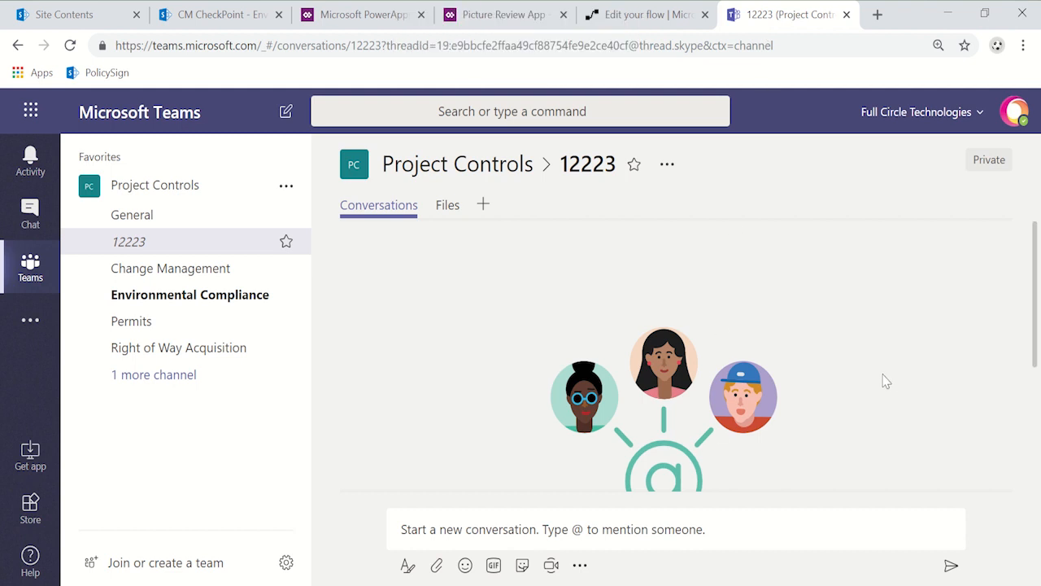